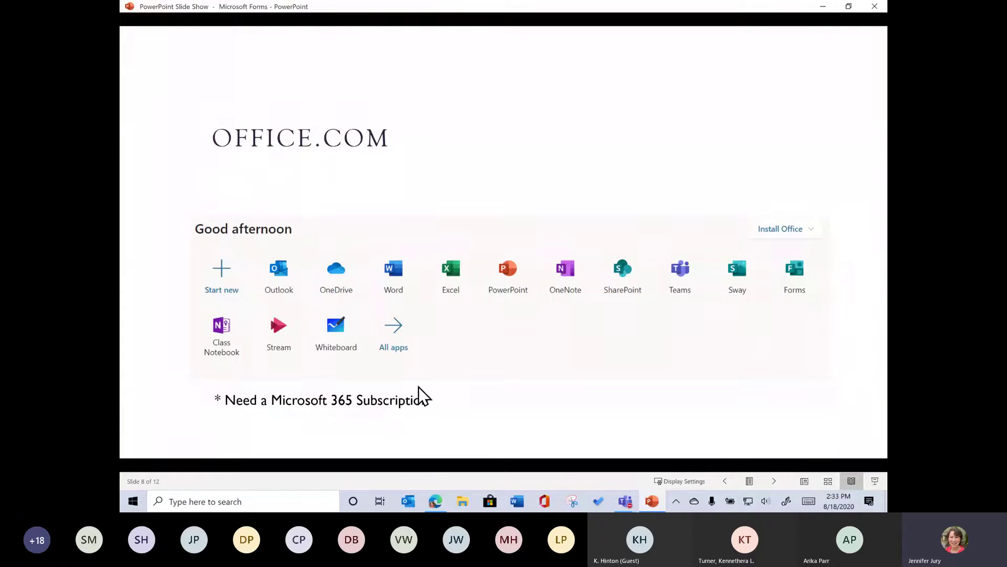
Step: Switch to the Edge browser, open Forms from the Office 365 home page, and create a new blank form
left_click(439, 499)
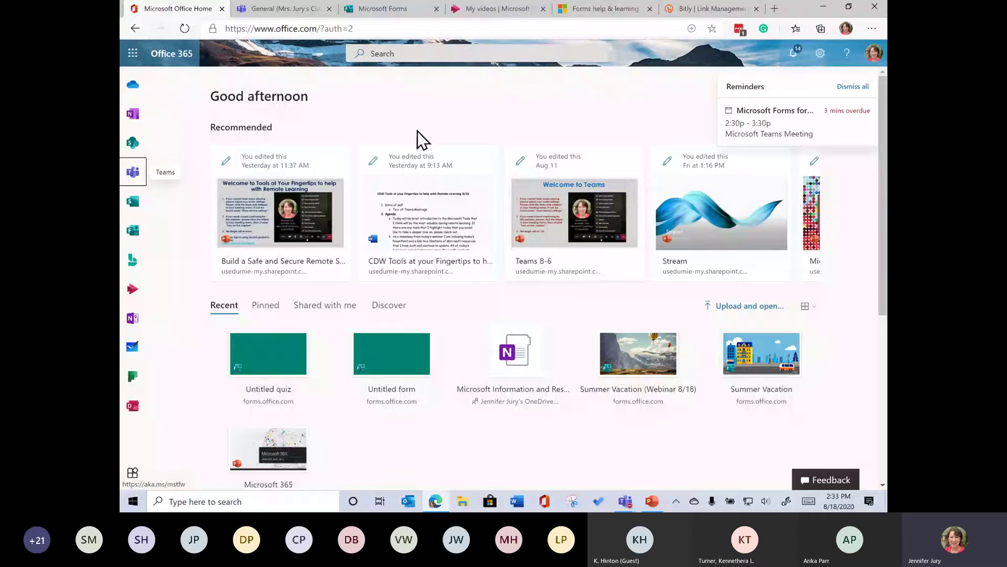
left_click(861, 87)
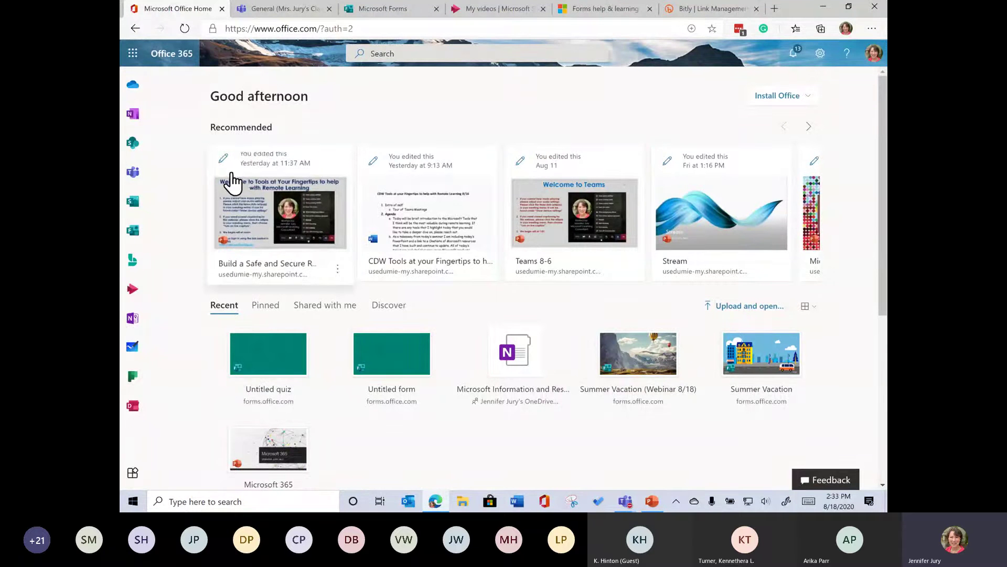
left_click(135, 239)
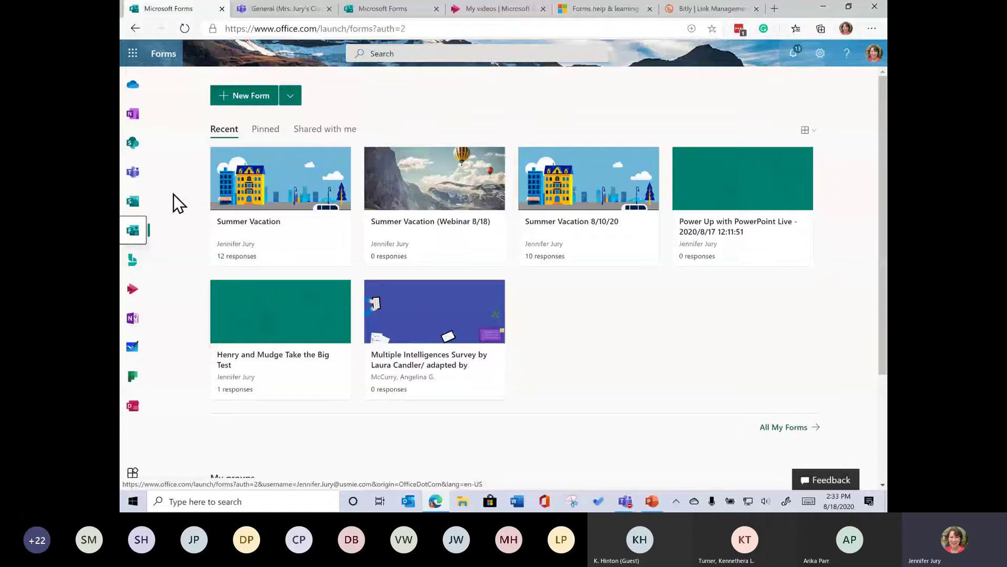
left_click(290, 100)
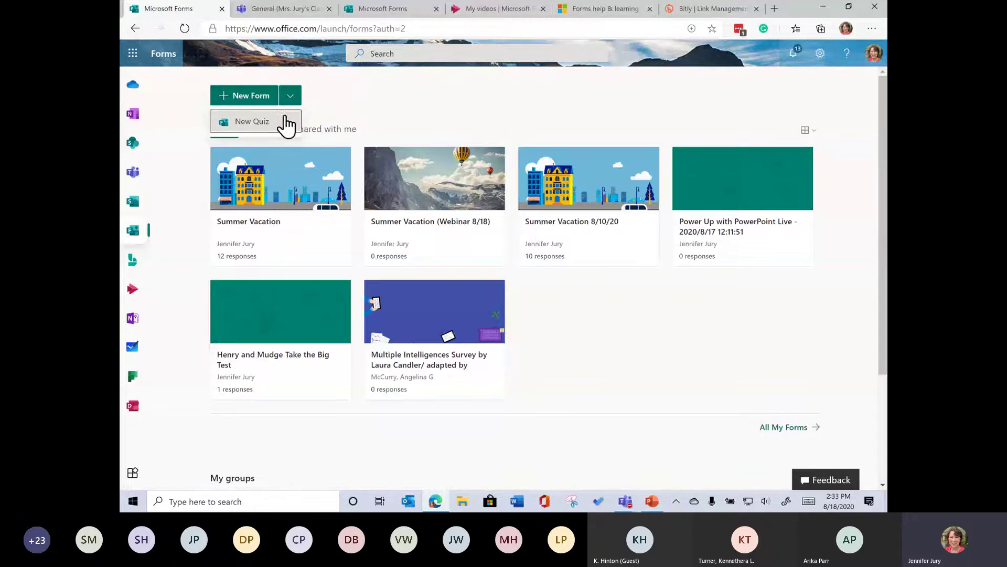
left_click(258, 97)
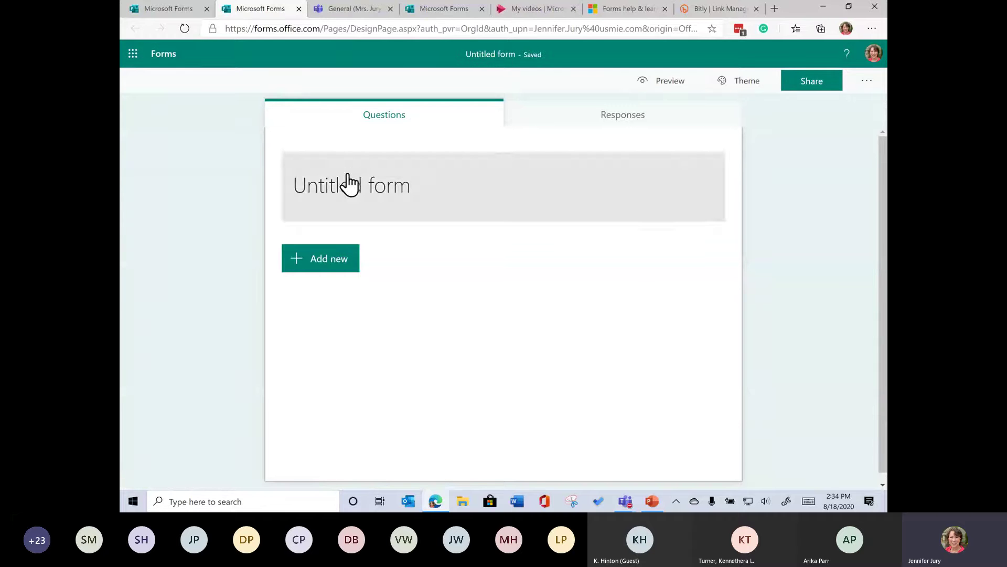
Step: Open the Forms help and read the linked article on the latest features for surveys, quizzes and polls
left_click(848, 58)
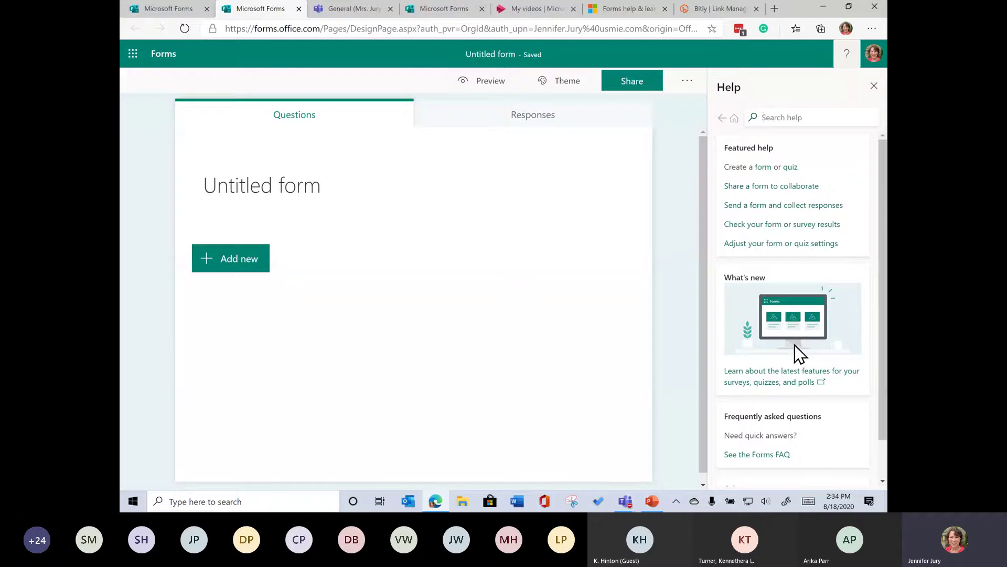
left_click(763, 371)
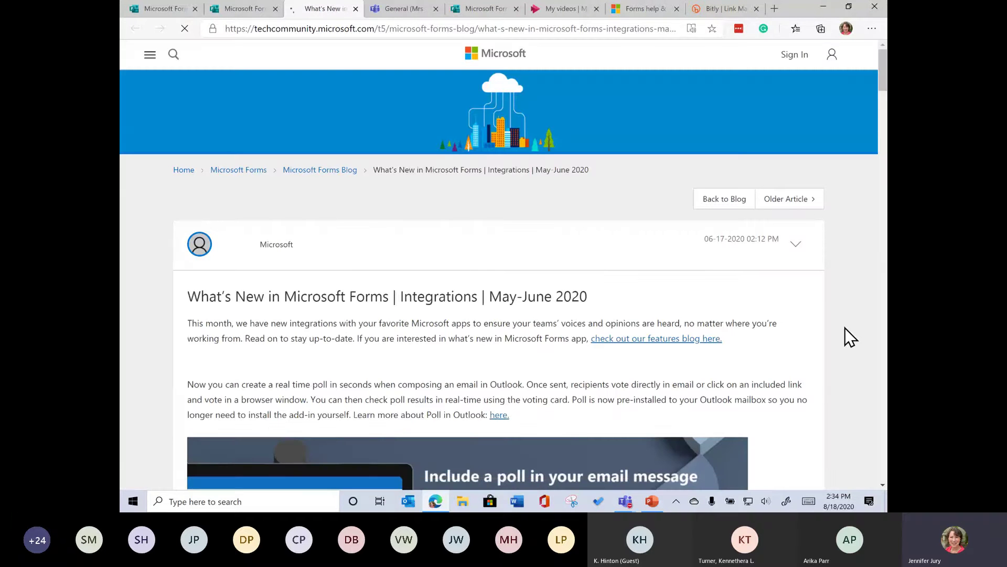
scroll(851, 367, "down", 3)
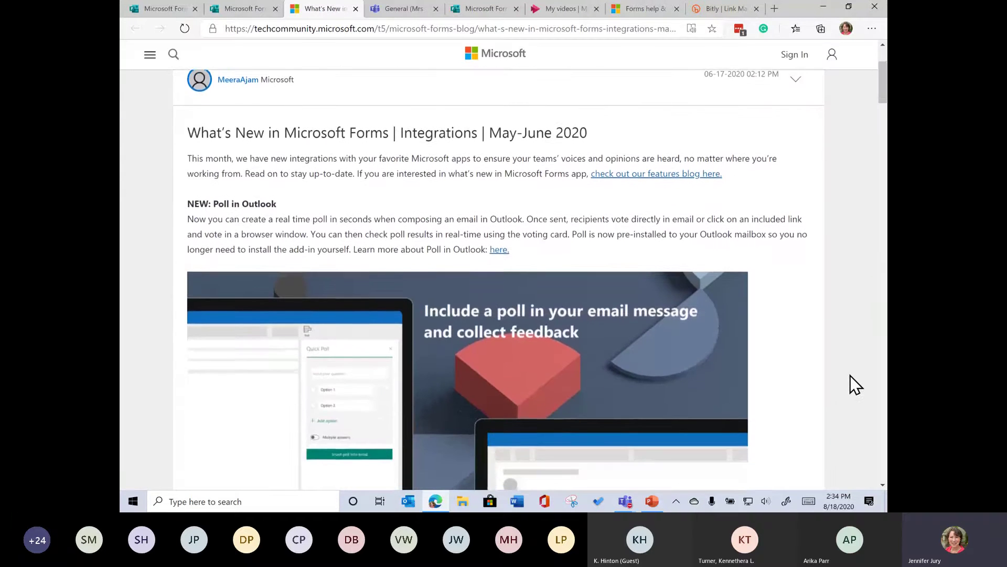
scroll(853, 387, "down", 5)
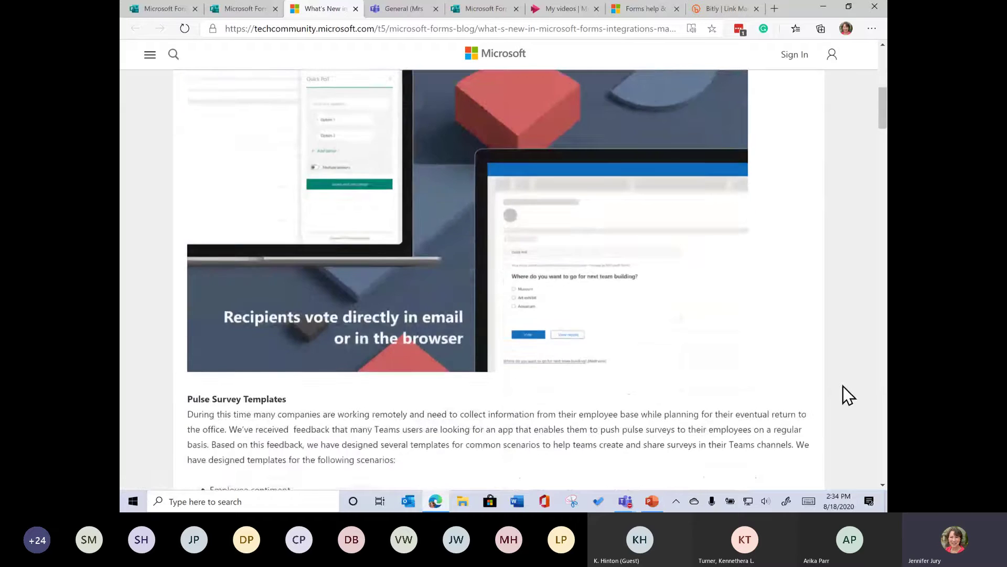
scroll(846, 397, "down", 3)
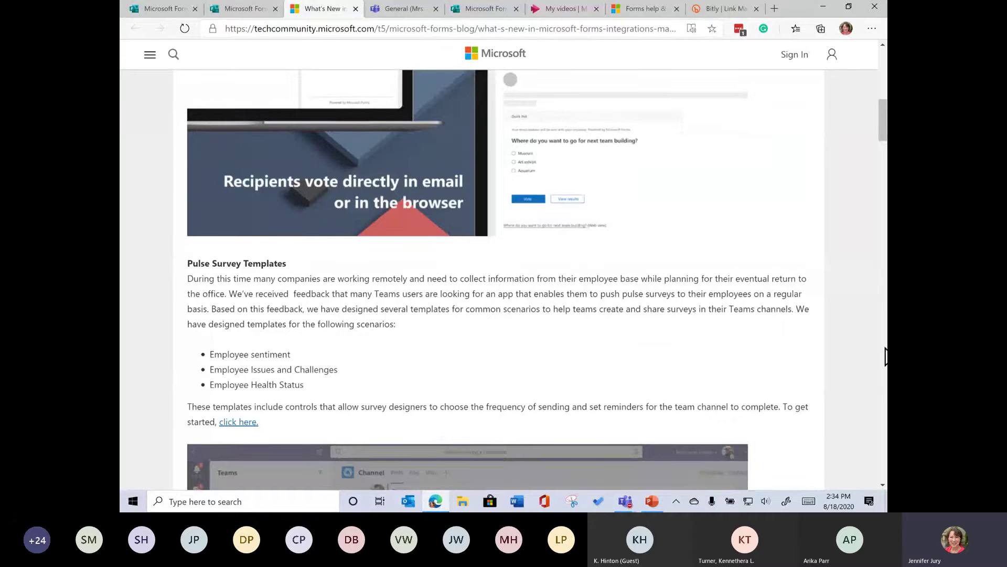
scroll(857, 340, "up", 4)
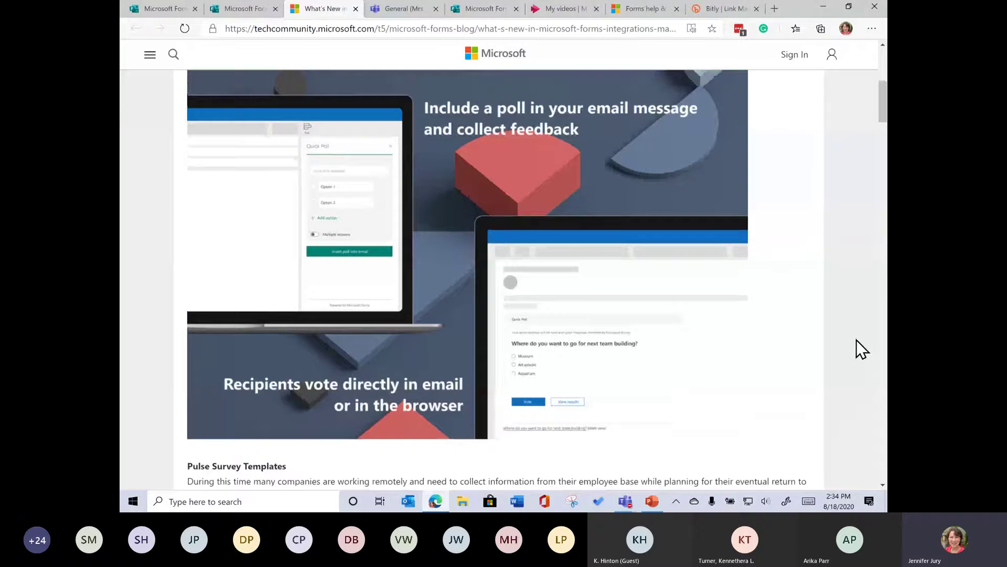
scroll(857, 340, "up", 4)
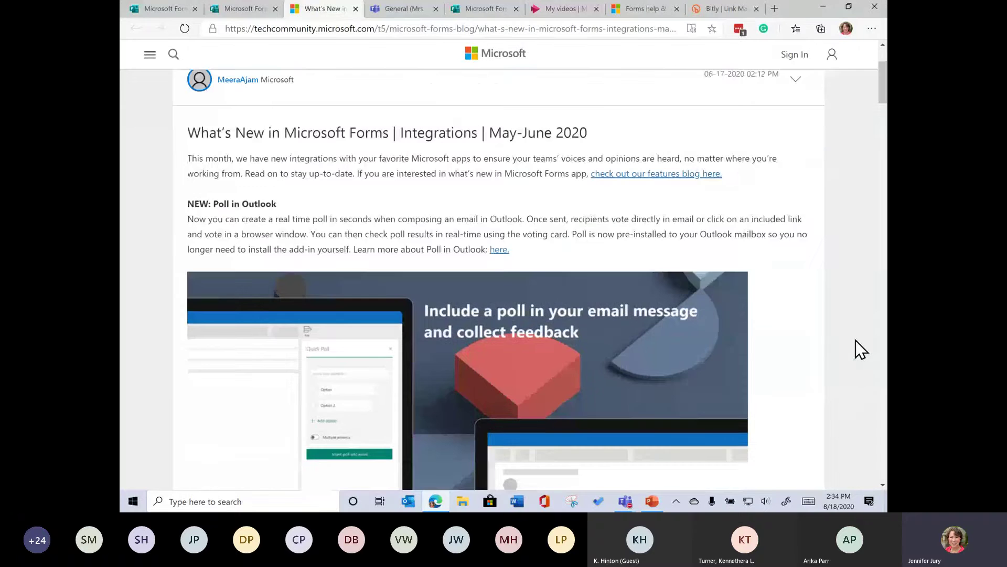
scroll(855, 340, "up", 3)
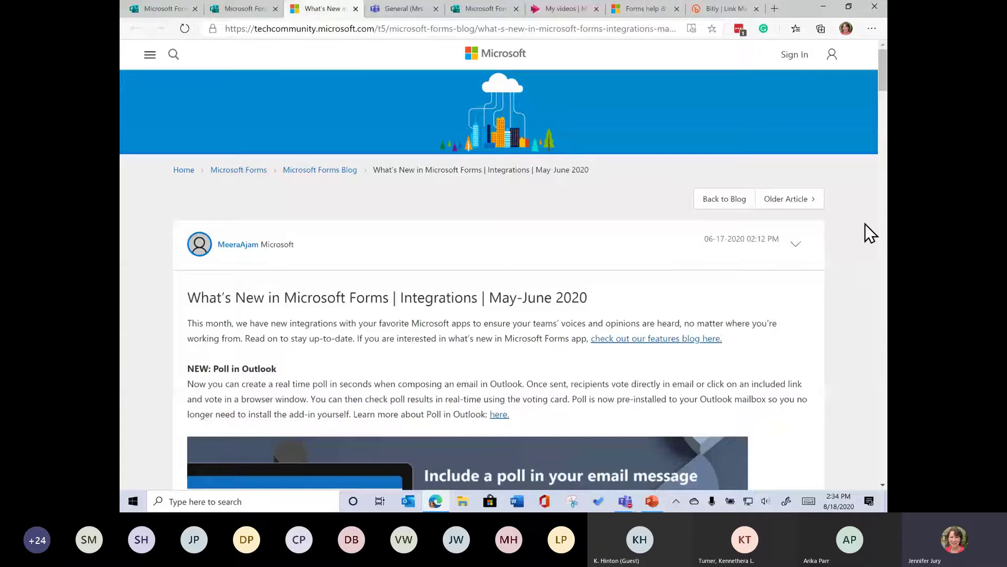
Step: Return to the untitled form, read the help topic on creating a form, and close the help
left_click(238, 11)
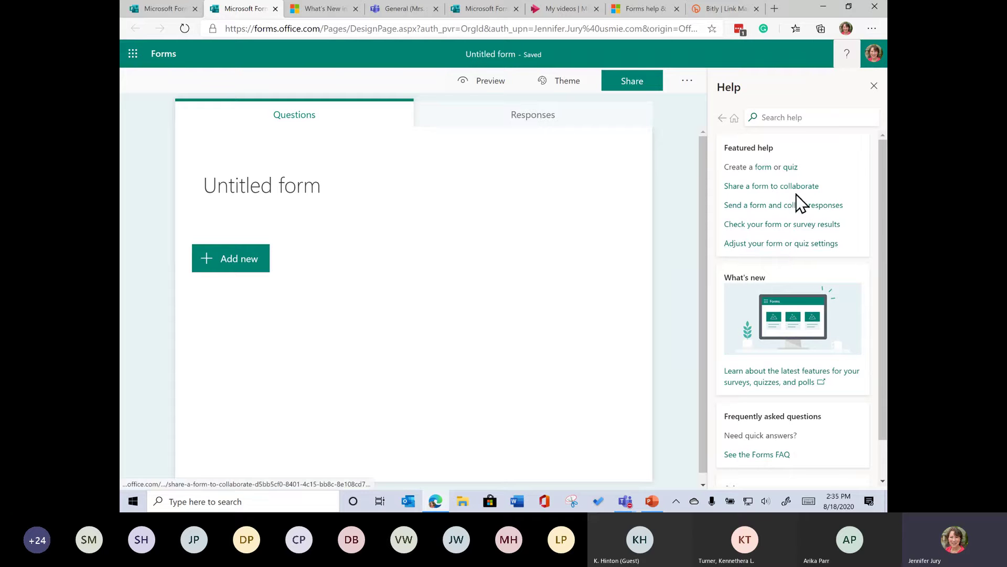
left_click(762, 167)
scroll(792, 319, "down", 5)
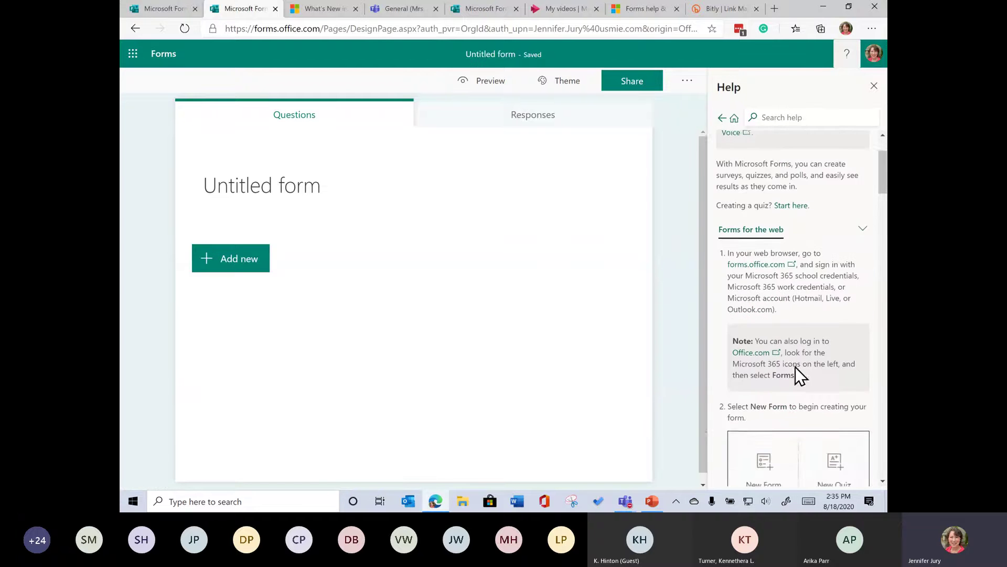
scroll(796, 403, "down", 1)
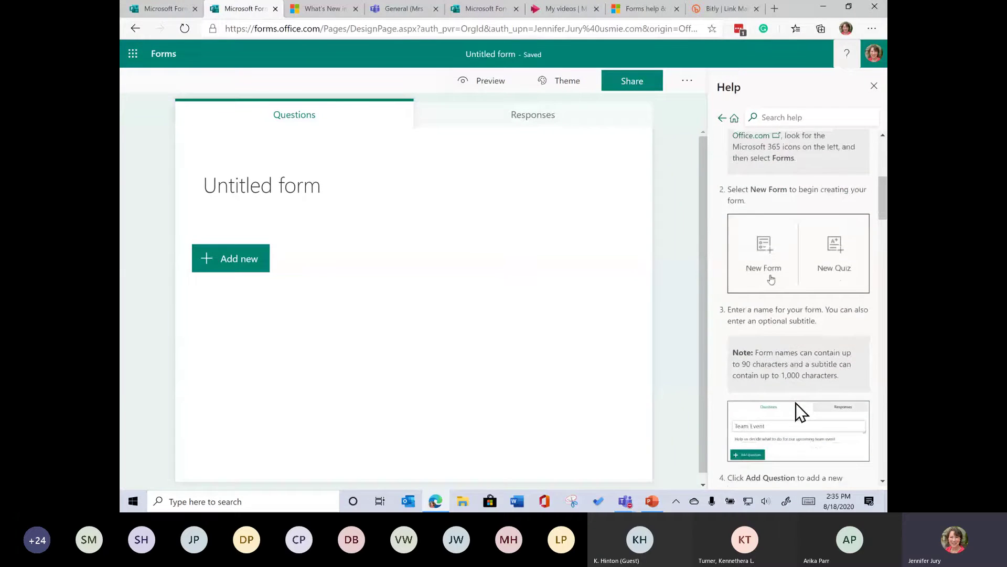
scroll(796, 403, "down", 4)
left_click(874, 87)
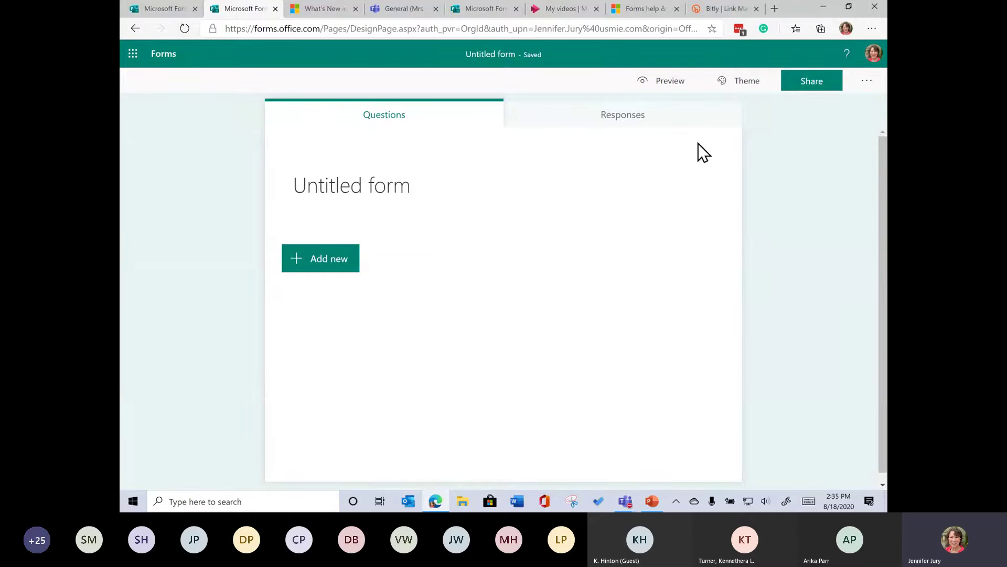
Step: View the My forms overview and look through the Forms help & learning support page
left_click(480, 11)
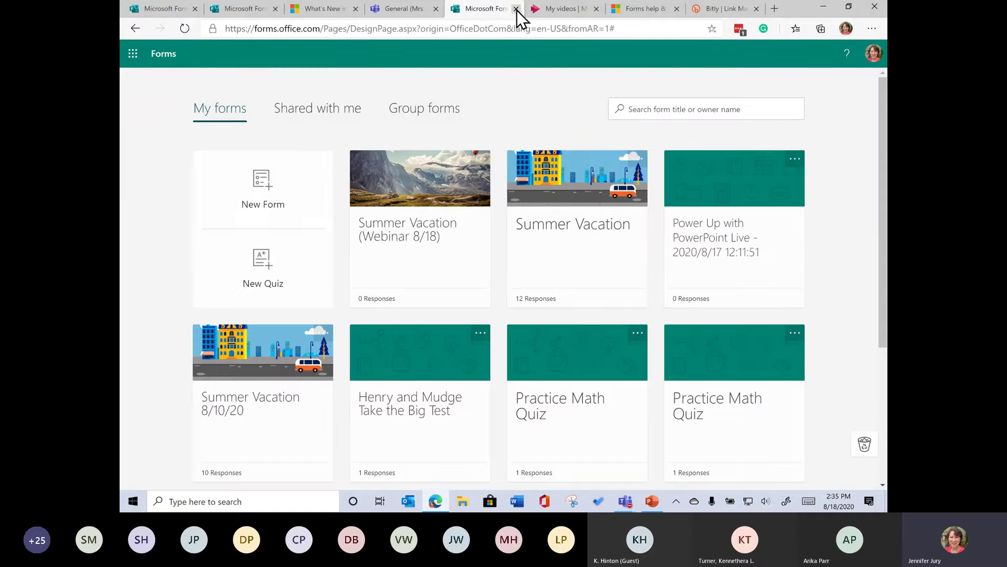
left_click(656, 11)
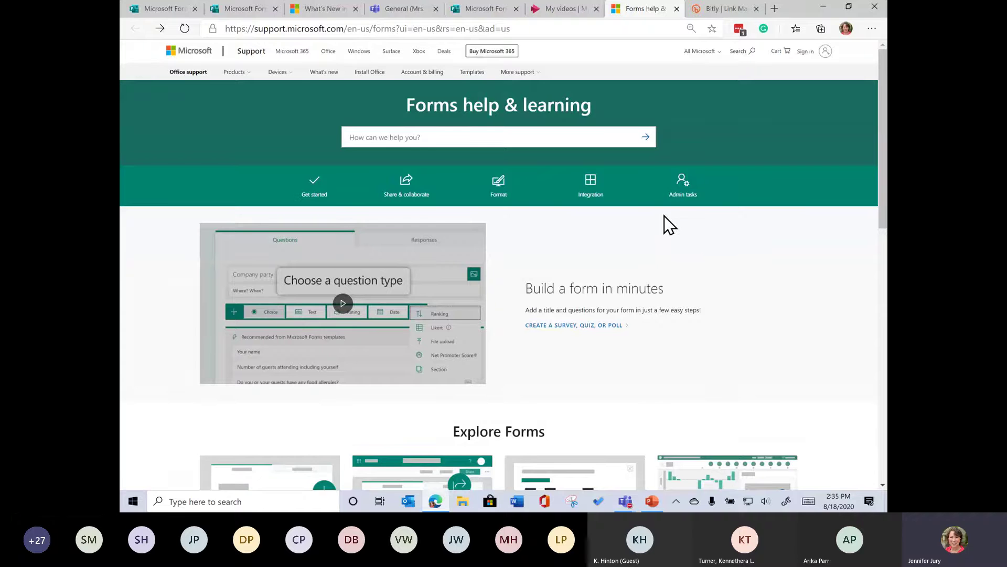
scroll(701, 258, "down", 3)
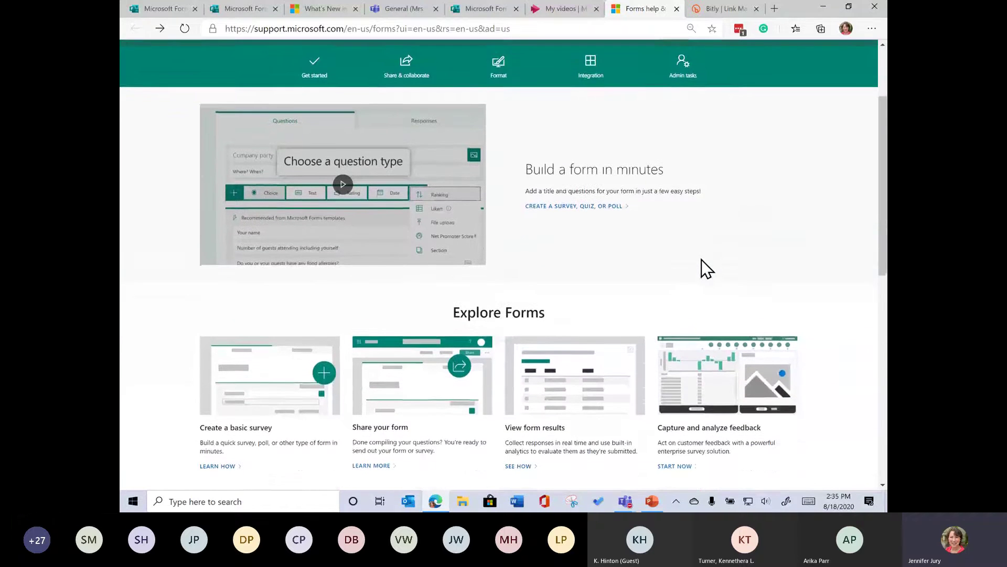
scroll(701, 260, "up", 3)
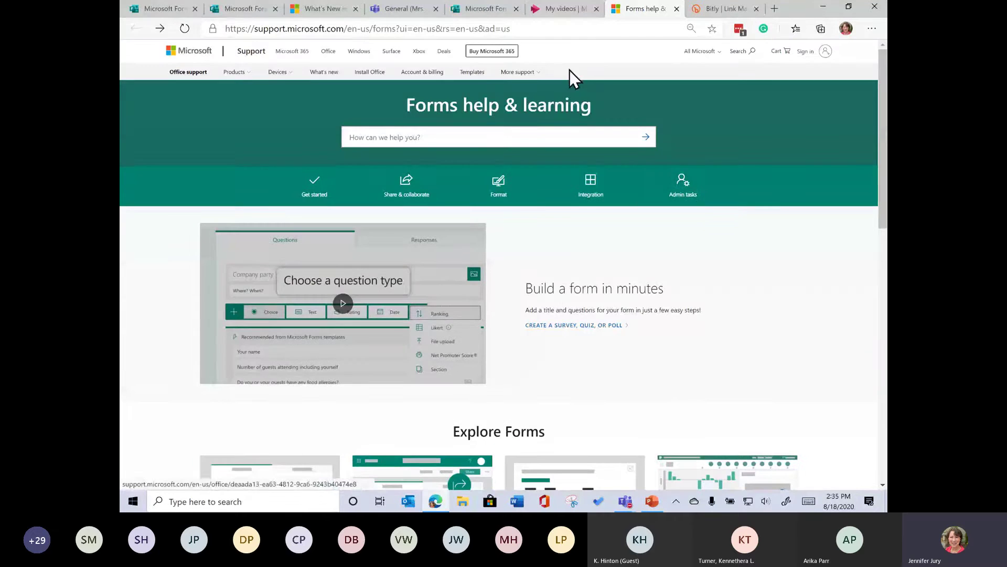
Step: Return to the untitled form and set its title to "Trees"
left_click(244, 10)
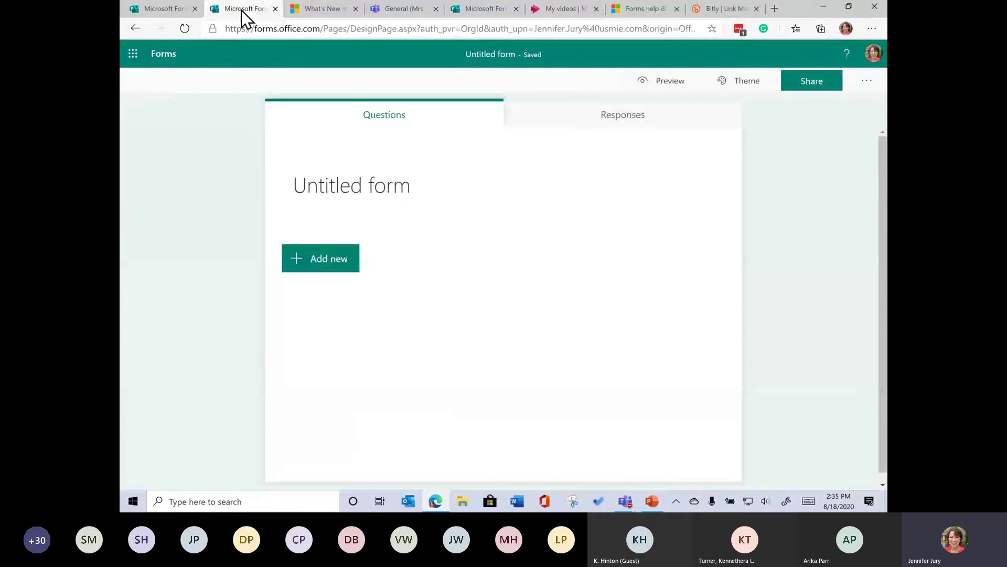
left_click(412, 186)
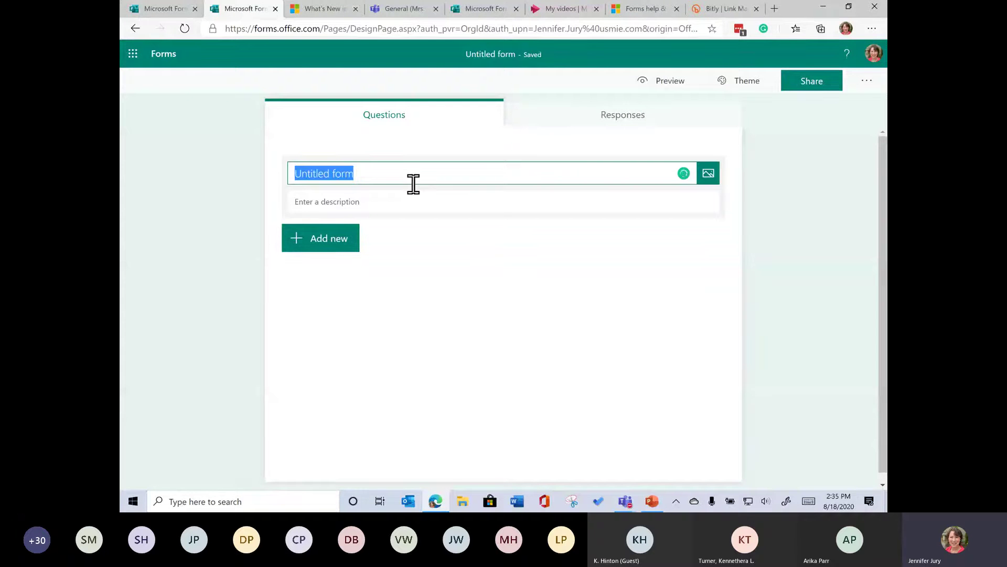
type("Tr")
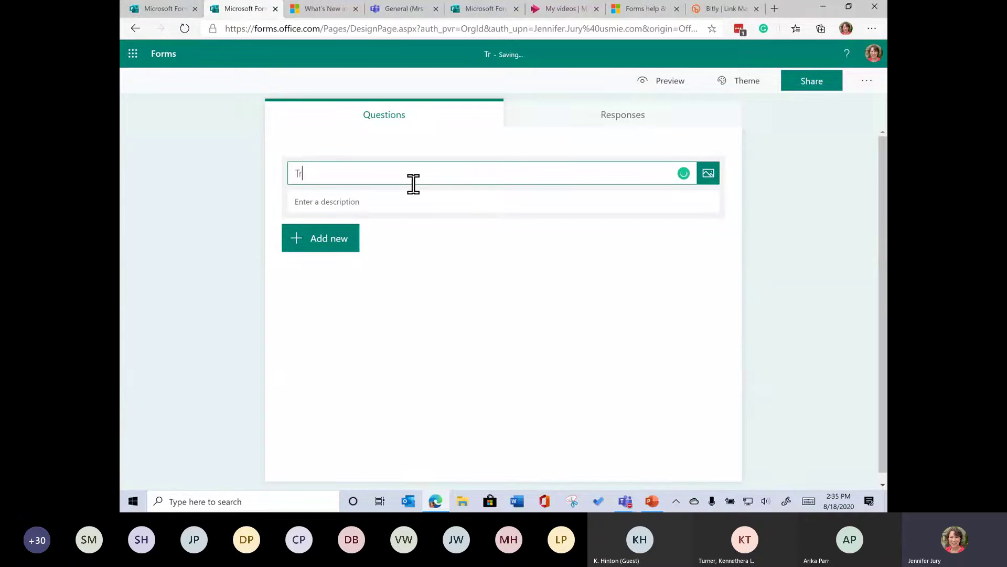
type("ees")
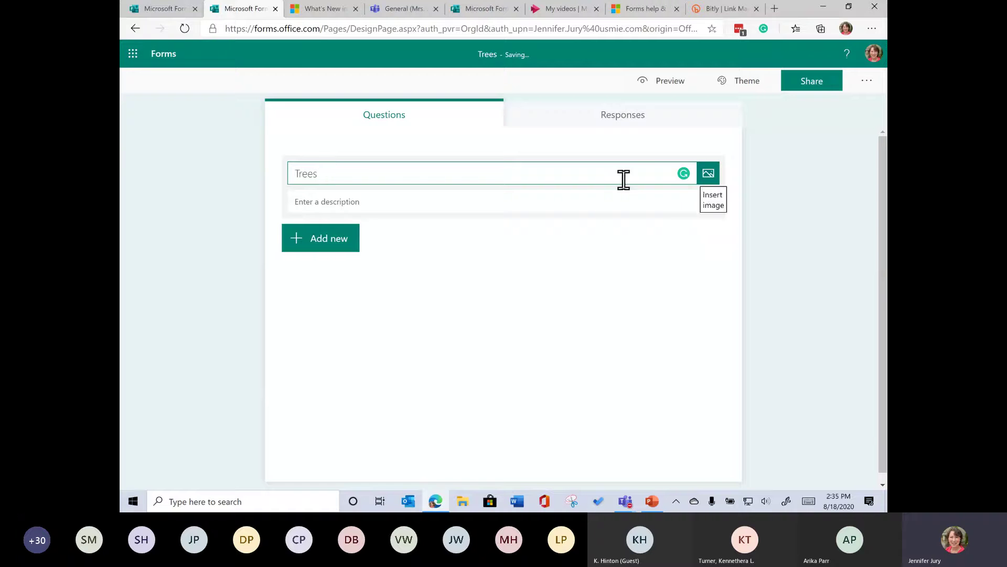
Step: Search Bing images for "tree" and add the 480x640 Wikipedia tree picture to the form's title
left_click(708, 175)
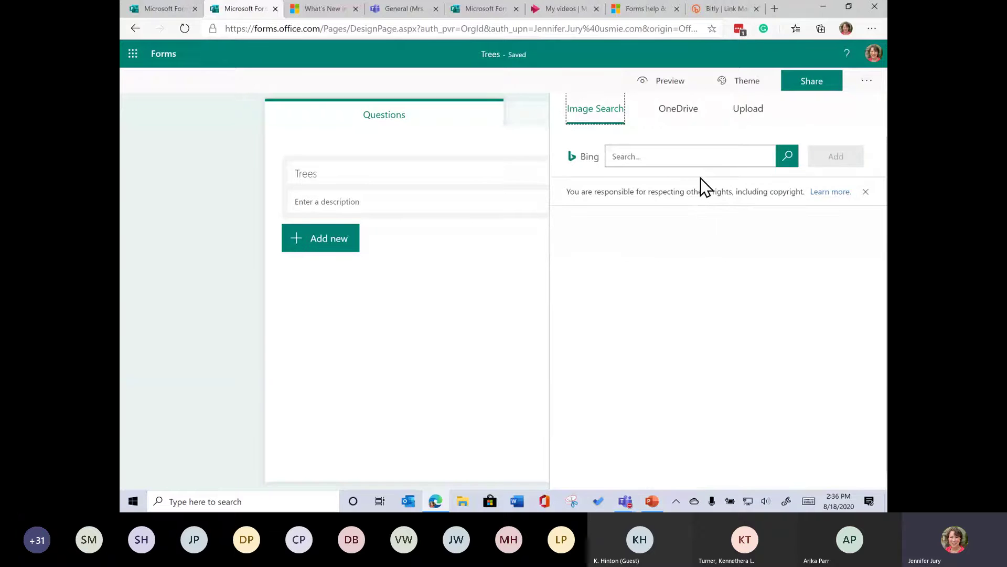
left_click(654, 161)
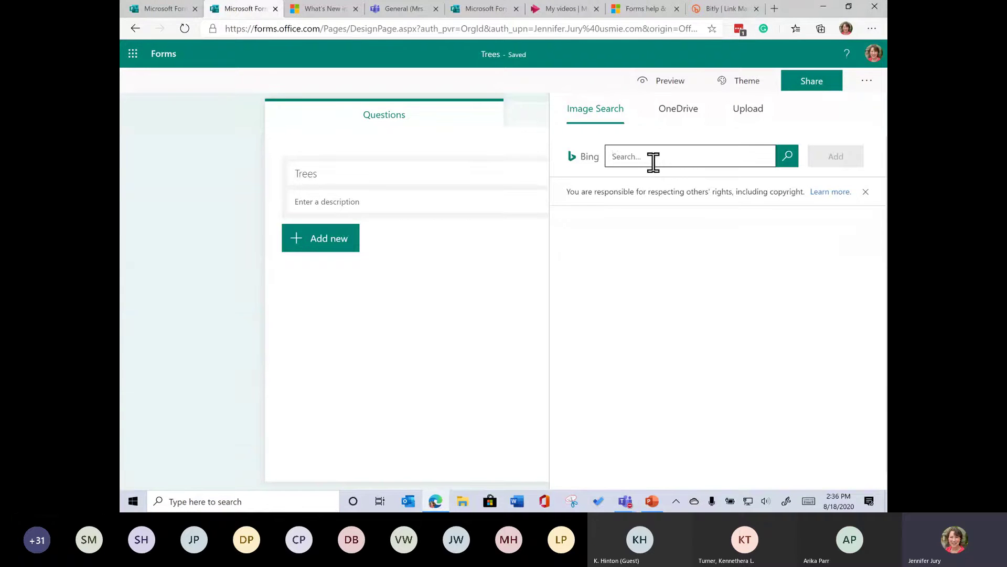
type("tree")
key("Return")
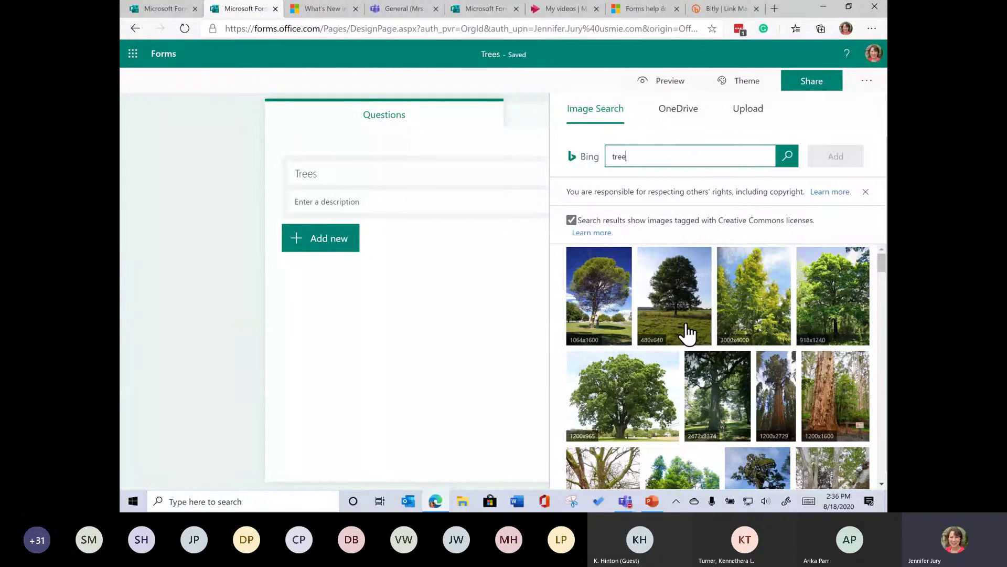
left_click(684, 333)
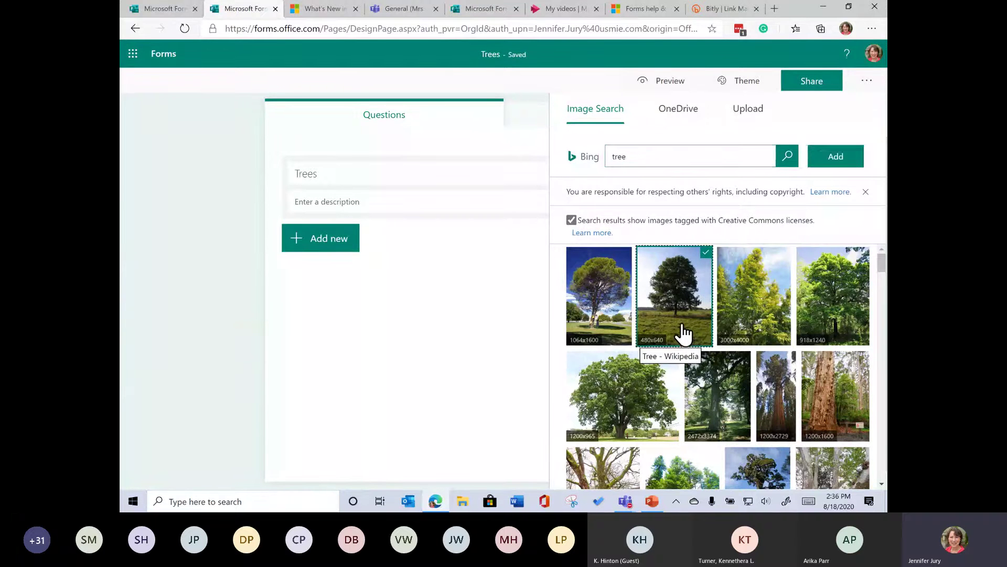
left_click(820, 167)
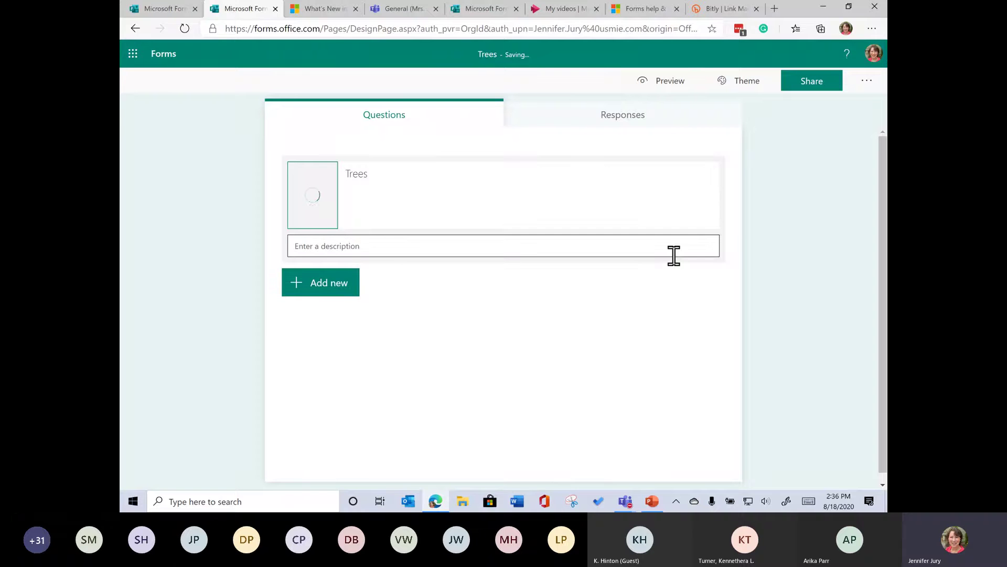
Step: Review the additional question types and add a Choice question to the form
left_click(349, 288)
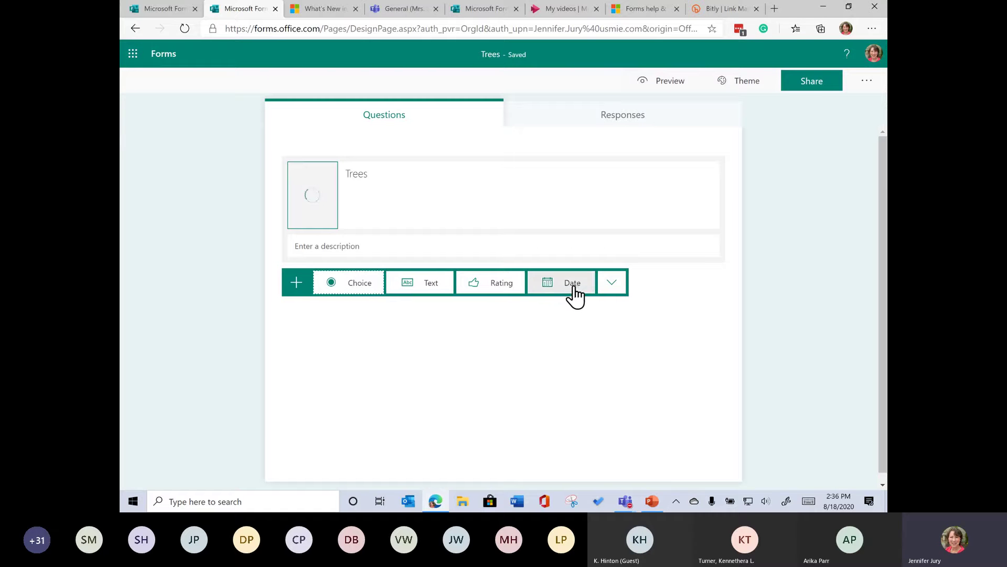
left_click(618, 288)
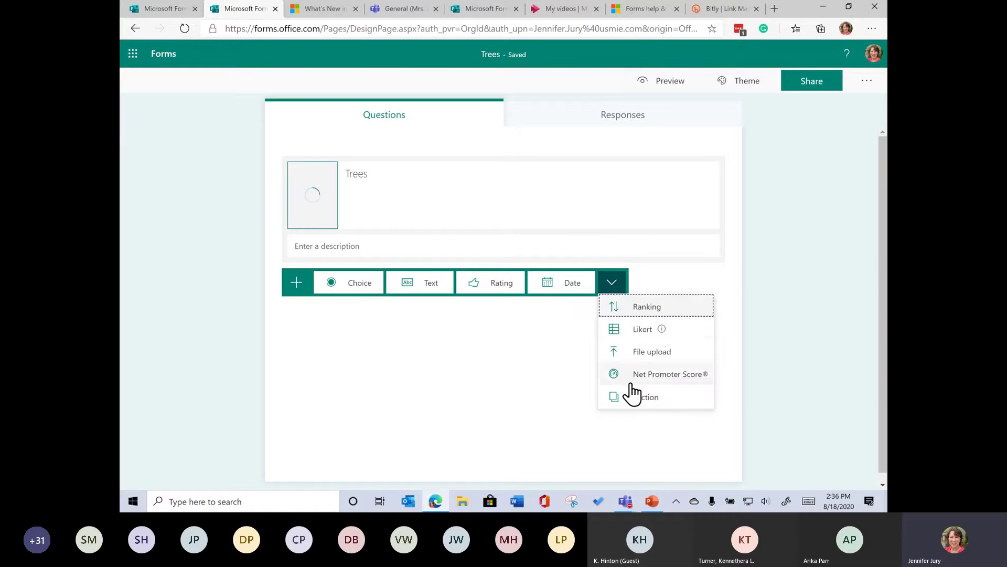
left_click(355, 288)
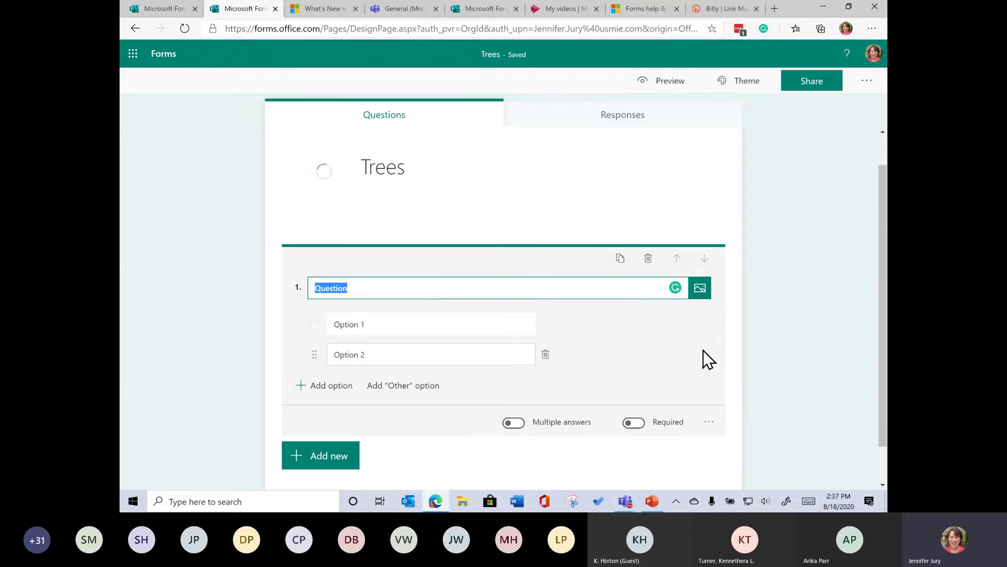
Step: Replace the placeholder text of question 1 with "Do you like trees?"
left_click(407, 292)
key("BackSpace")
key("BackSpace")
key("BackSpace")
key("BackSpace")
key("BackSpace")
key("BackSpace")
key("BackSpace")
key("BackSpace")
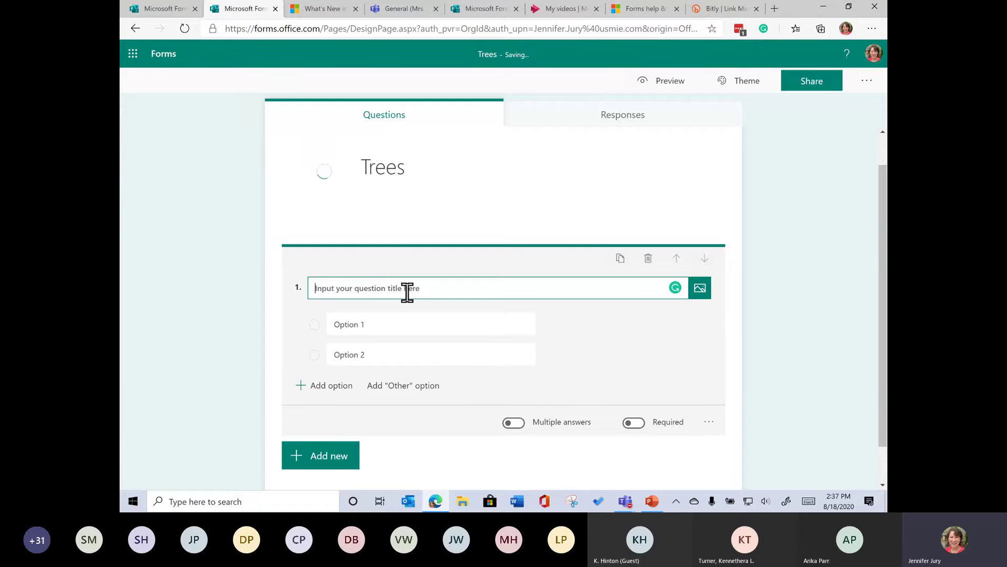
type("Do you like trees?")
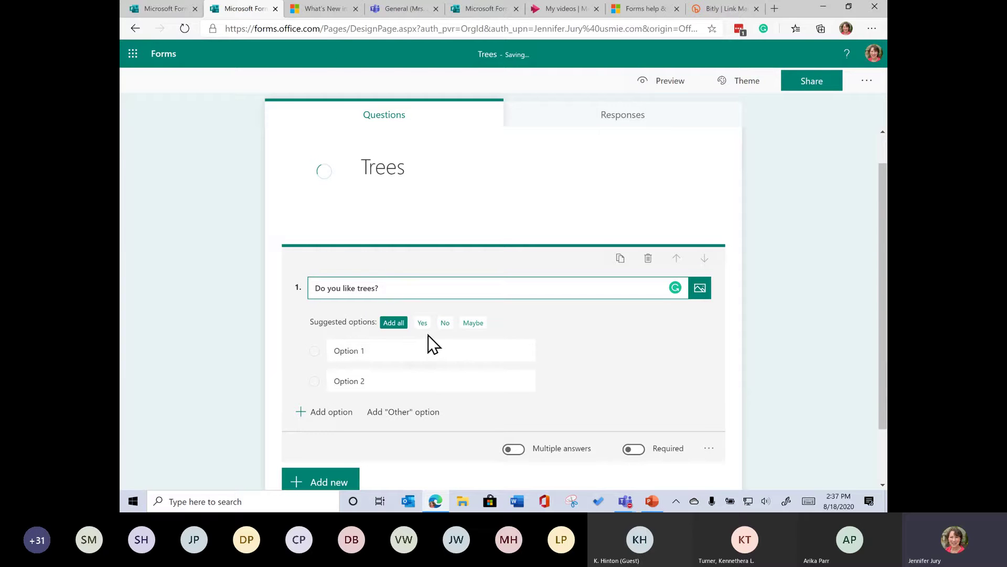
Step: Give question 1 all the suggested answers Yes, No and Maybe, plus an "Other" option
left_click(361, 349)
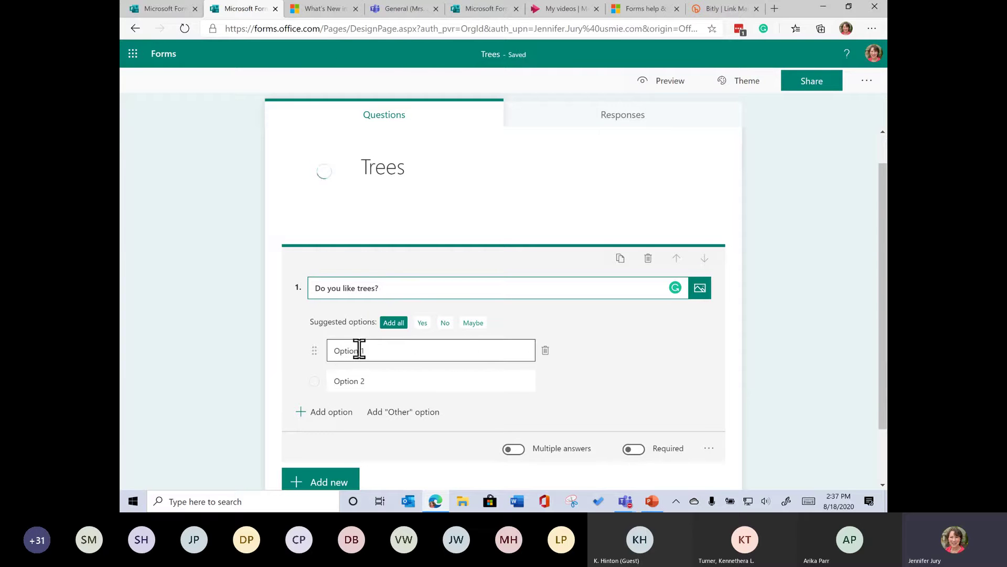
left_click(392, 324)
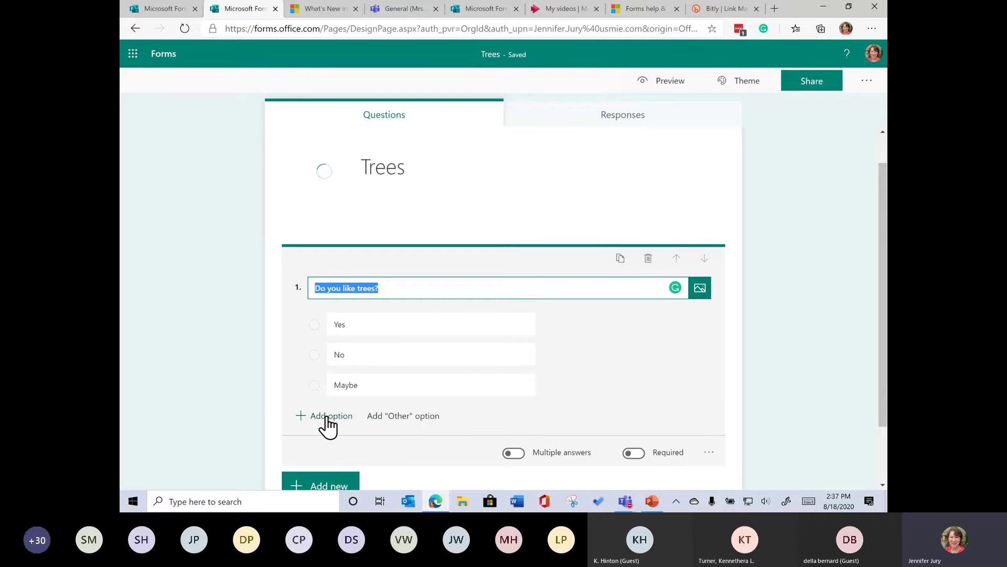
left_click(408, 417)
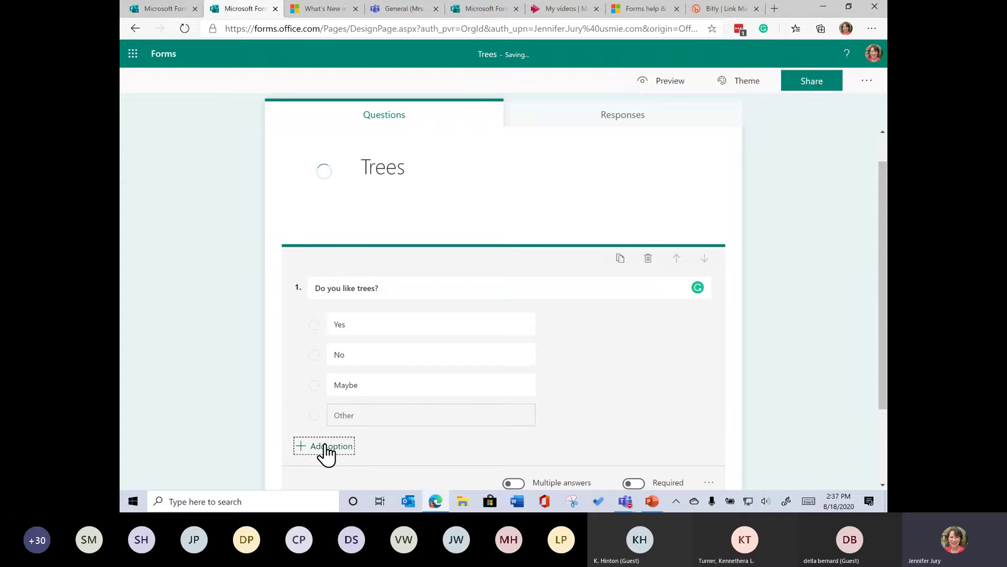
Step: Allow multiple answers for question 1, make it required and add a subtitle field
scroll(790, 391, "down", 2)
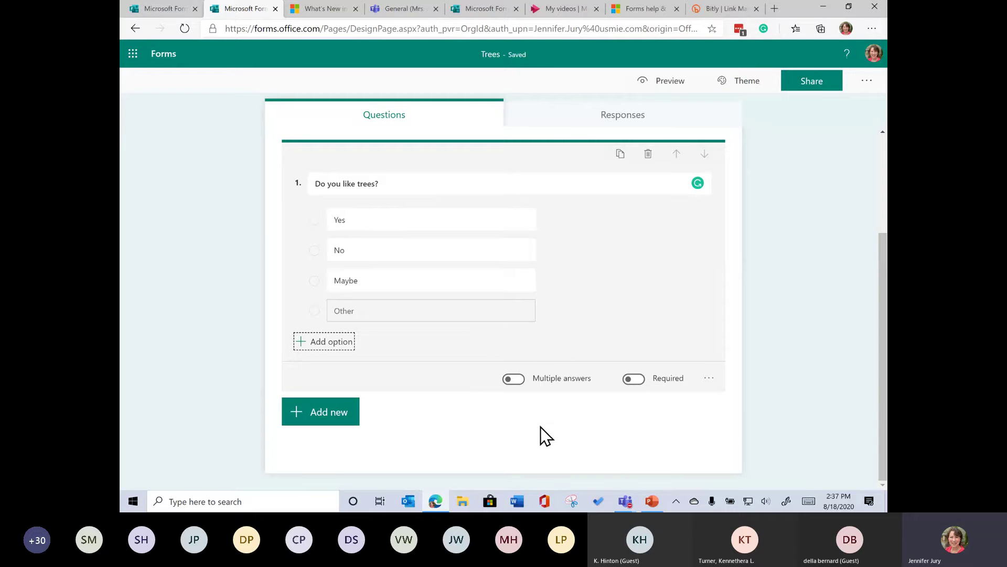
left_click(513, 380)
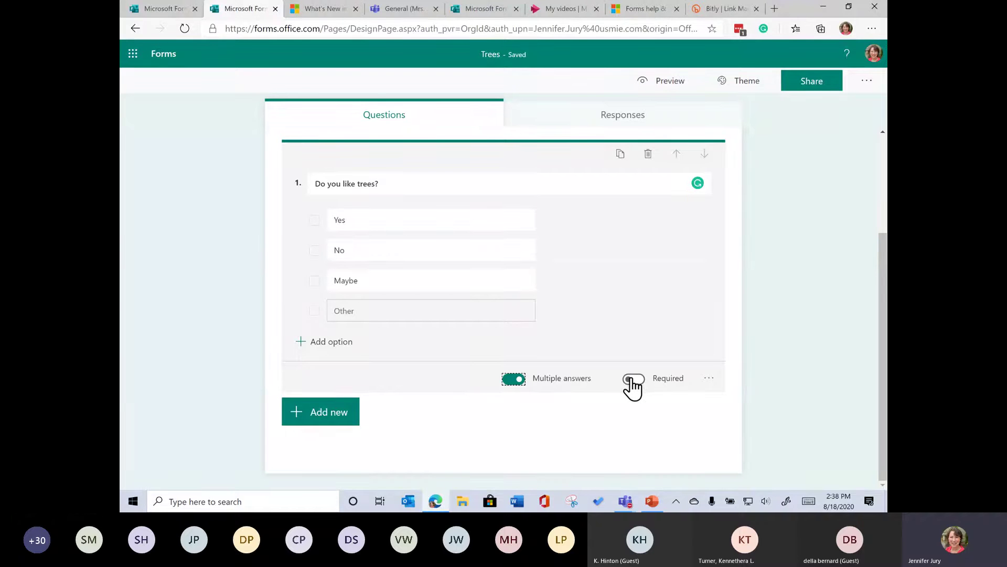
left_click(632, 380)
left_click(709, 379)
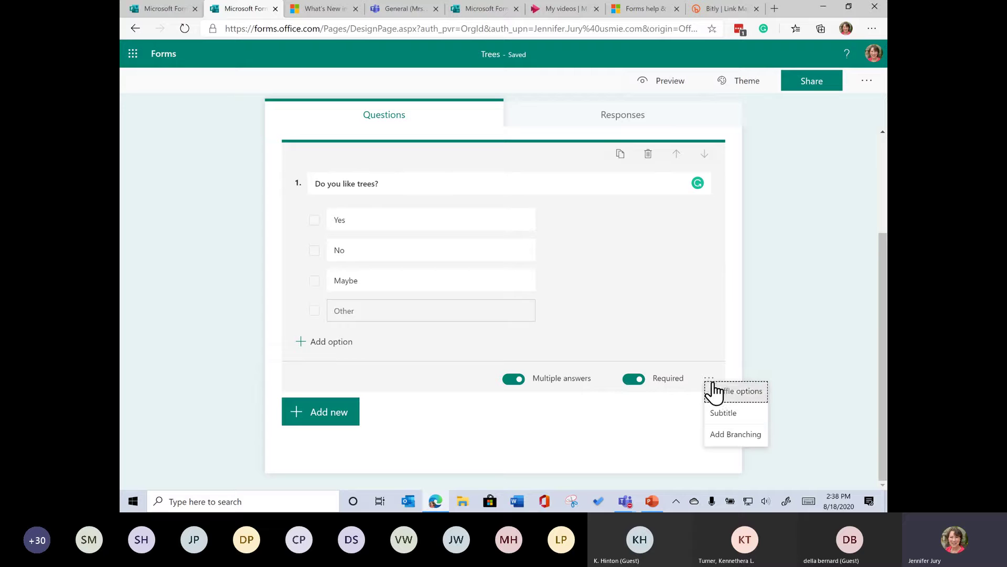
left_click(762, 417)
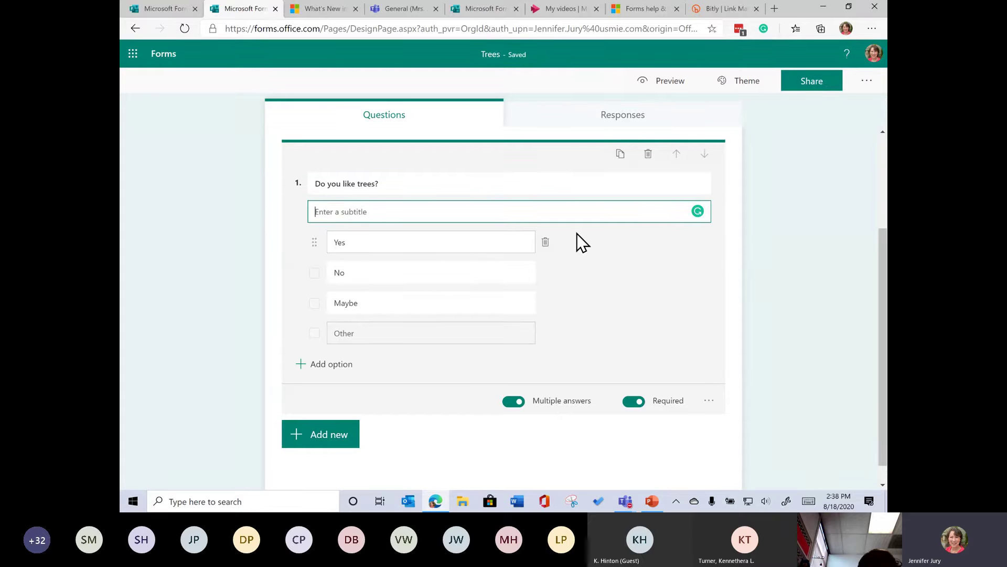
Step: Switch to the PowerPoint slide show and advance through the slides on creating a branching assessment in Forms, revealing all bullet points
left_click(710, 403)
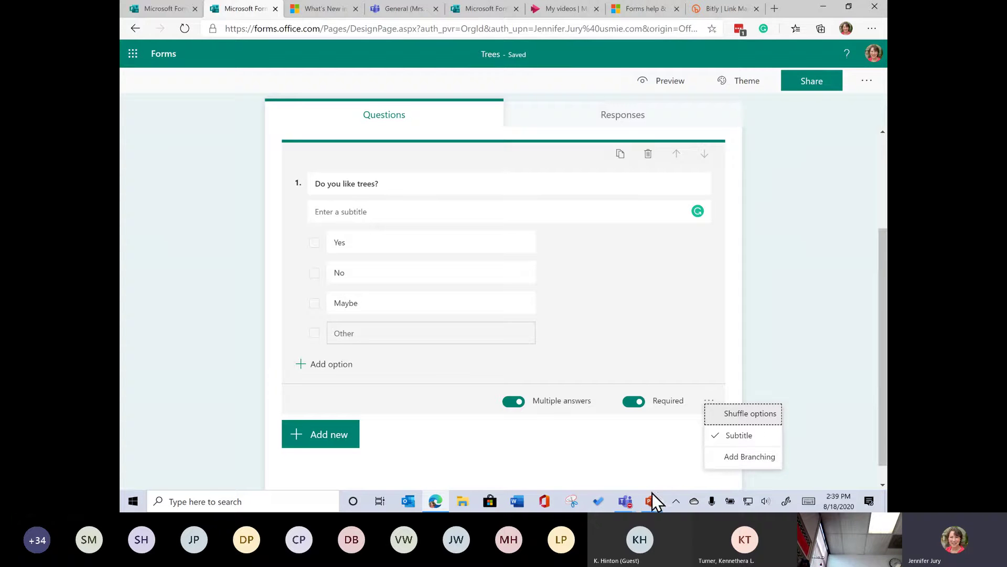
mouse_move(650, 502)
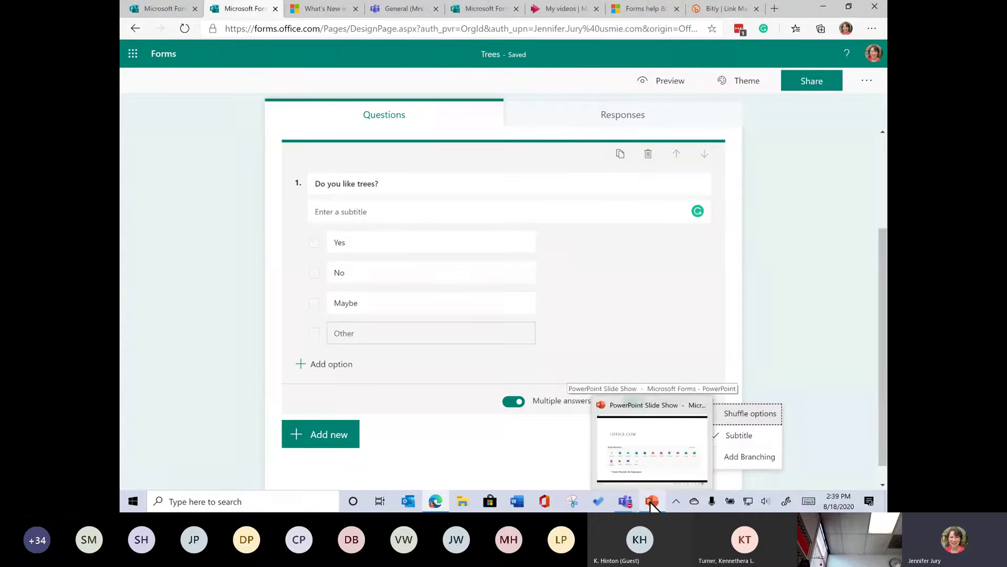
left_click(651, 503)
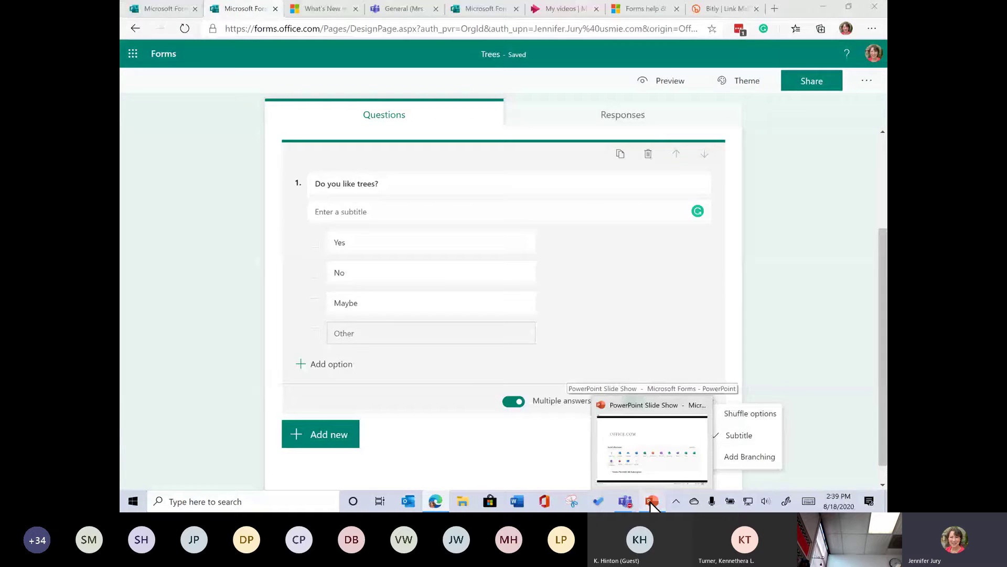
left_click(147, 297)
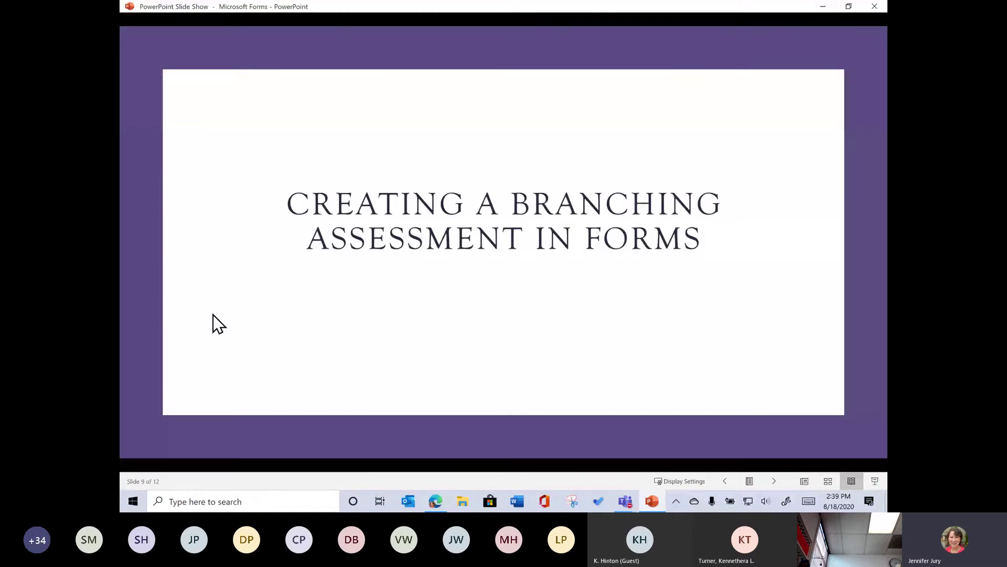
left_click(216, 316)
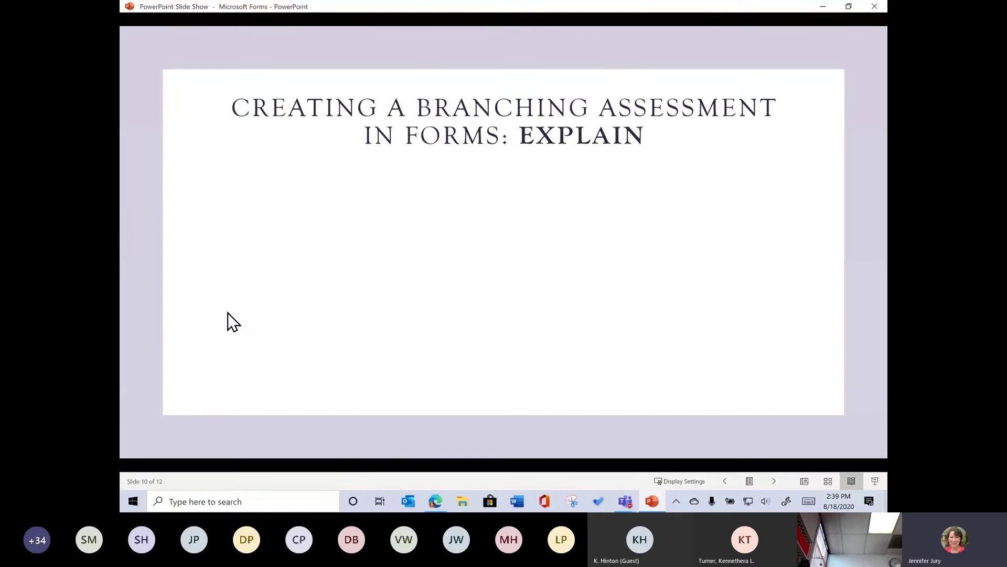
left_click(232, 314)
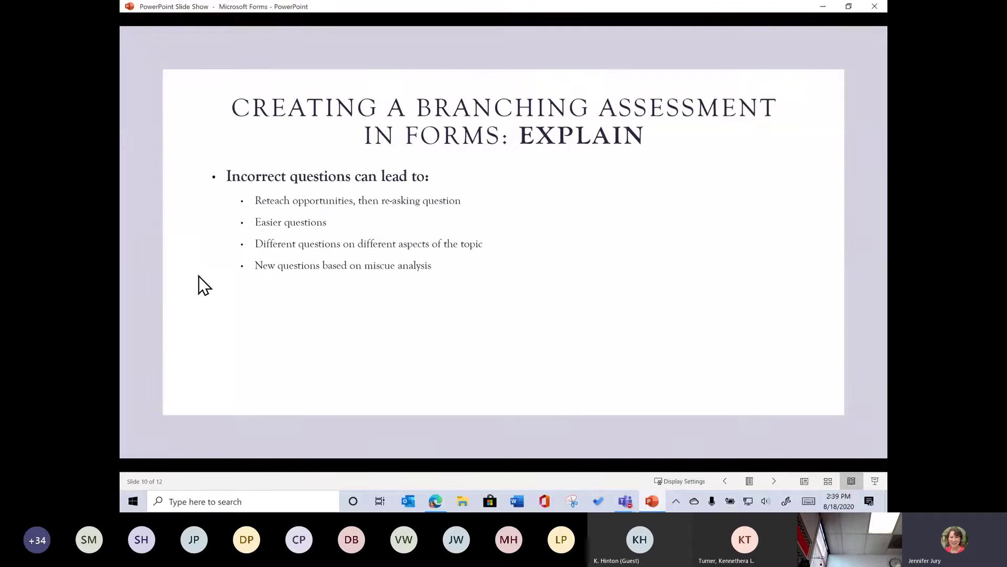
left_click(206, 303)
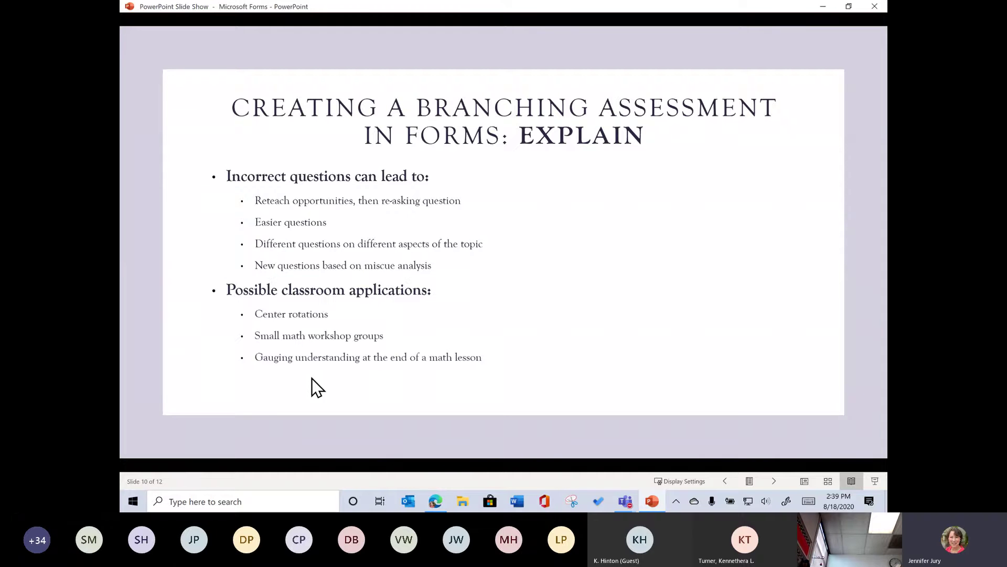
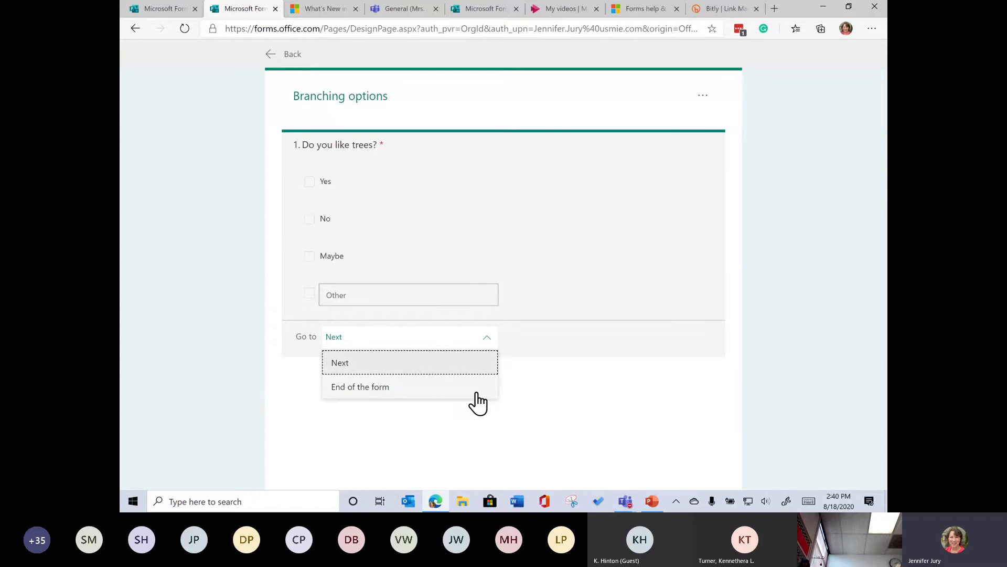
Step: Leave the branching options of question 1 and add a Text question to the form
left_click(560, 391)
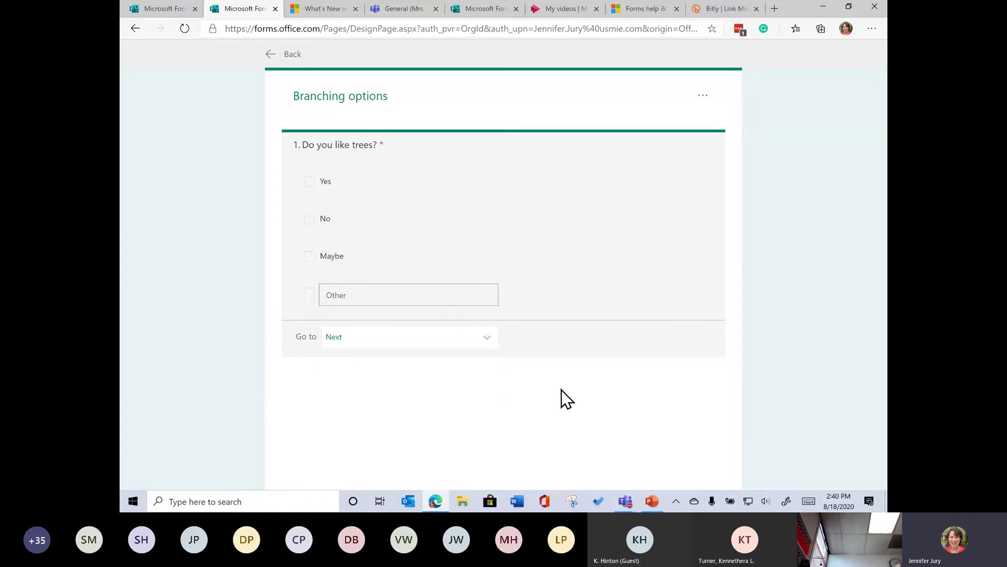
left_click(273, 56)
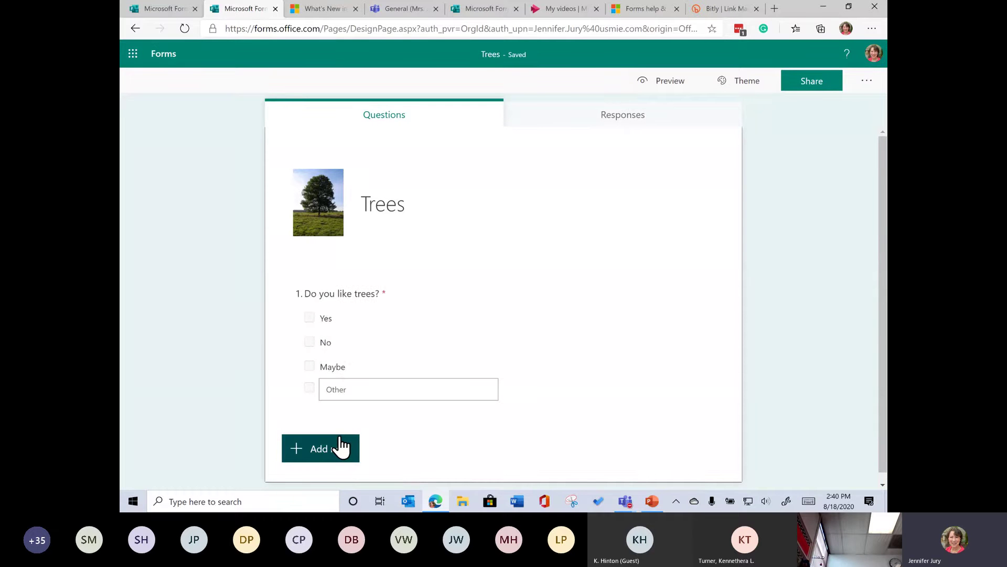
left_click(338, 446)
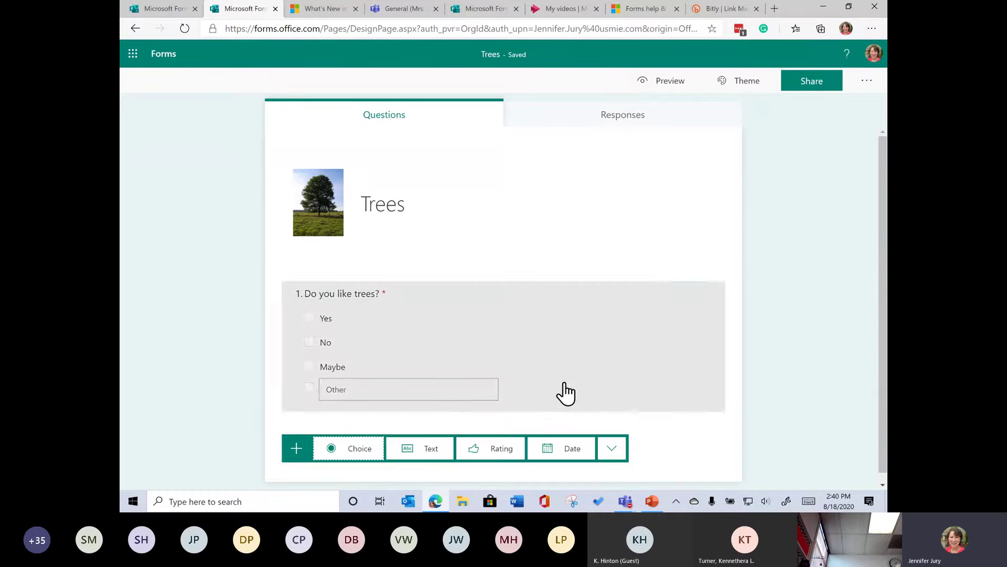
left_click(423, 450)
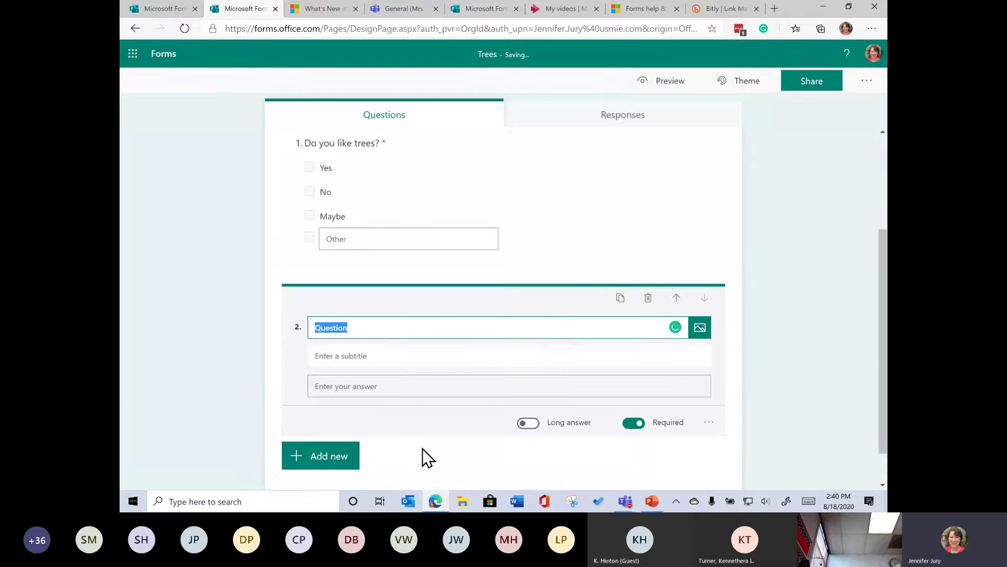
Step: Replace the placeholder text of question 2 with "What is your favorite tree?"
left_click(371, 331)
key("BackSpace")
key("BackSpace")
key("BackSpace")
key("BackSpace")
key("BackSpace")
key("BackSpace")
key("BackSpace")
key("BackSpace")
type("What is your ")
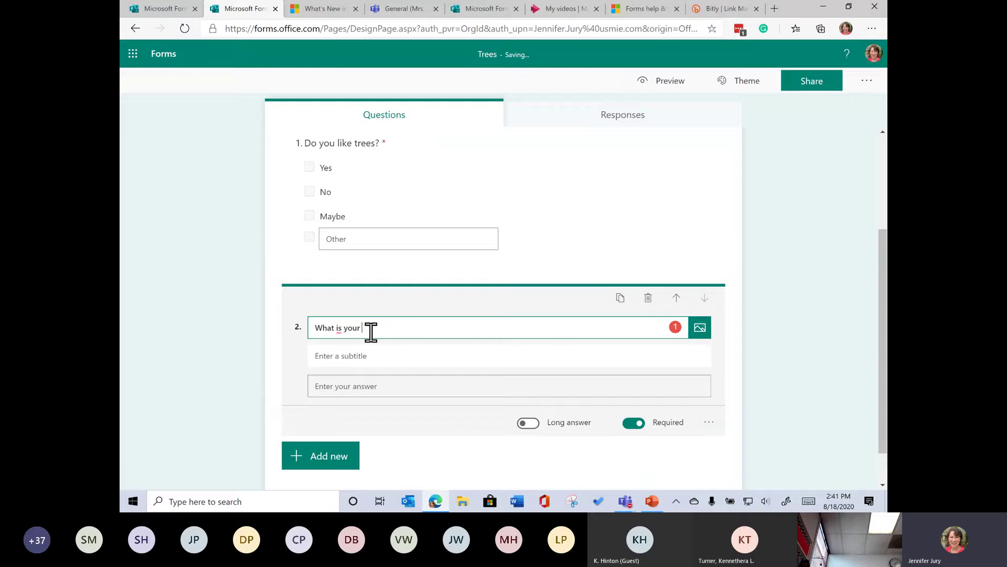
type("favorite tree?")
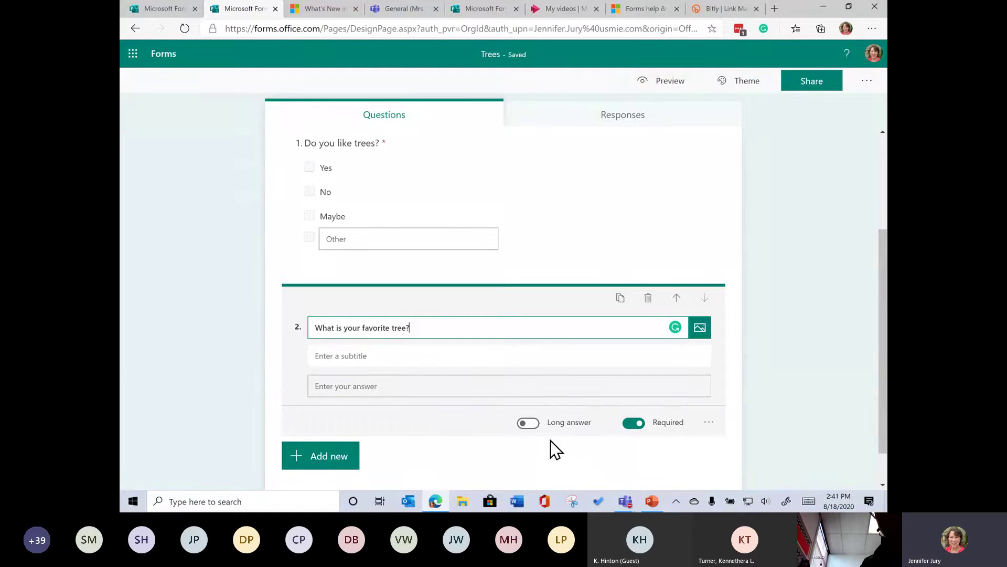
Step: Turn on the long answer for question 2, add a Number restriction and review the other restriction types
left_click(531, 428)
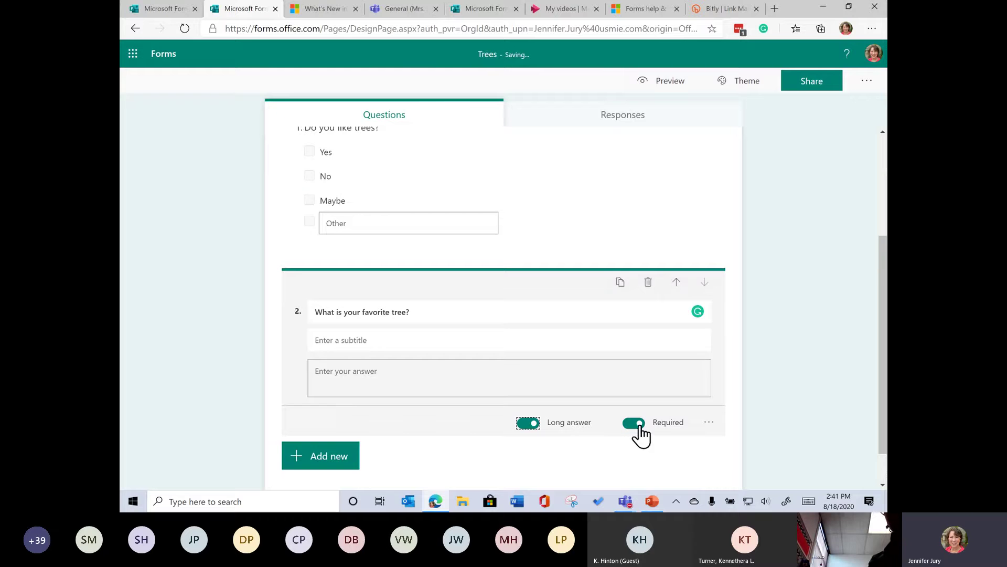
left_click(706, 421)
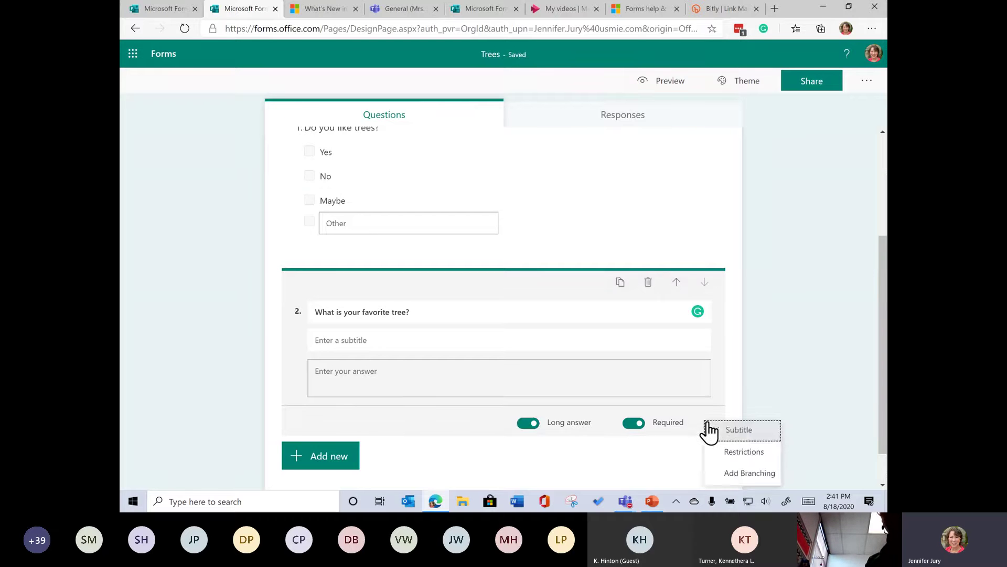
left_click(739, 452)
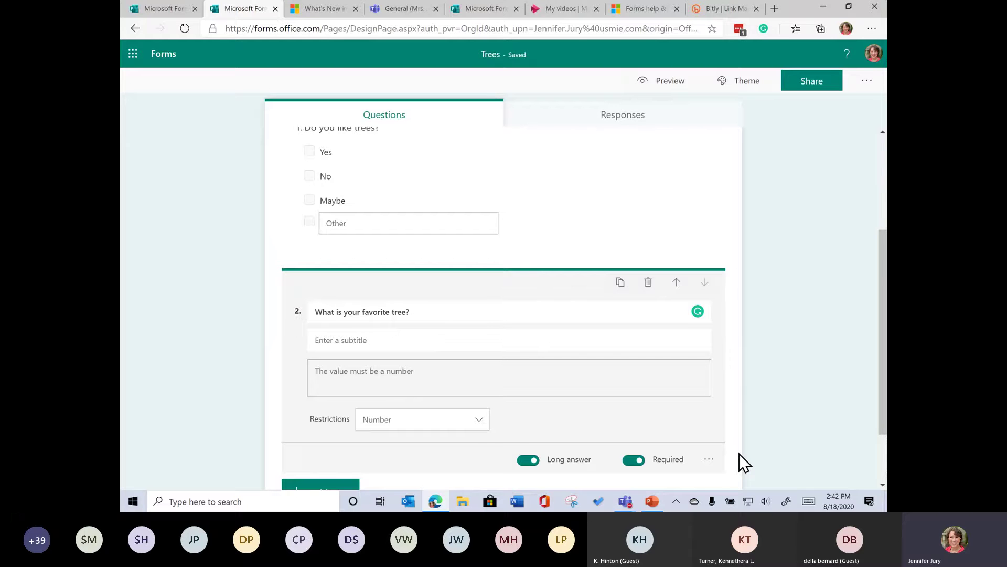
left_click(480, 428)
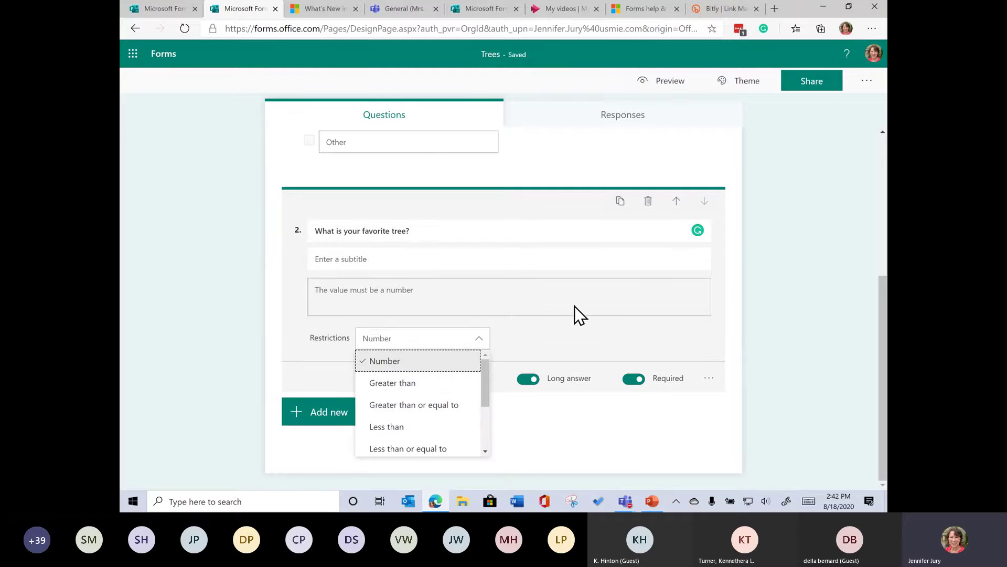
left_click(588, 331)
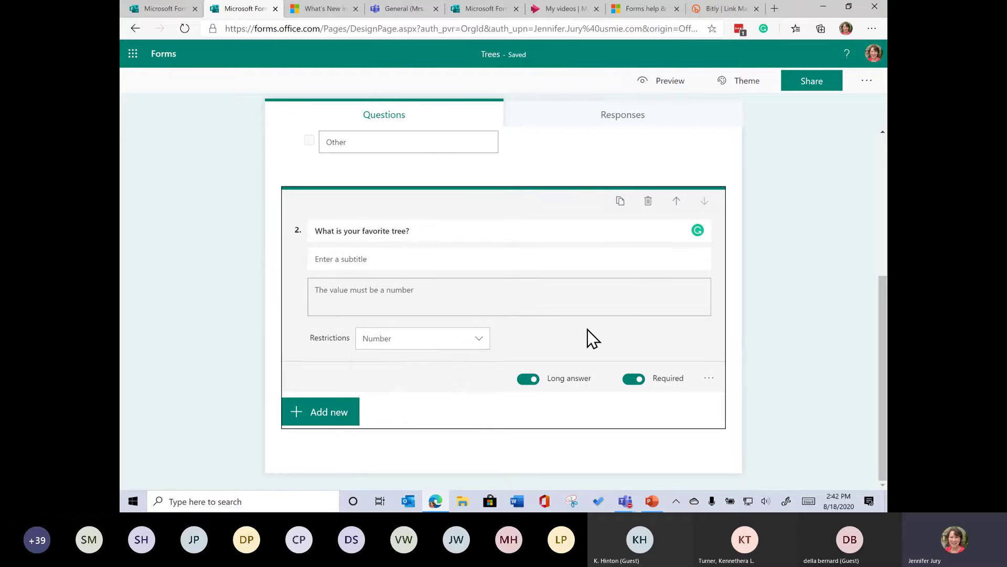
Step: Add a Rating question as question 3 and review its available levels and symbols
left_click(331, 413)
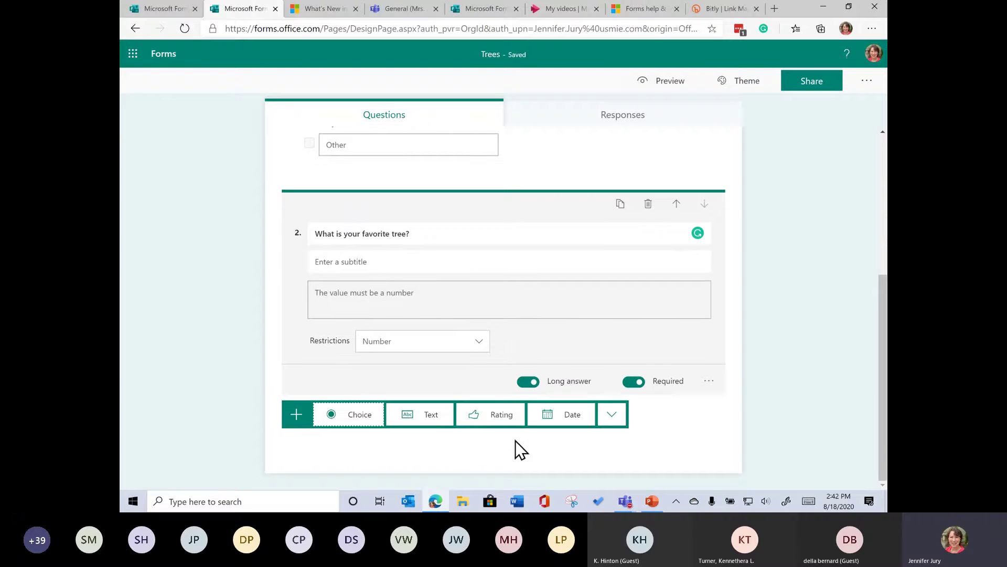
left_click(507, 416)
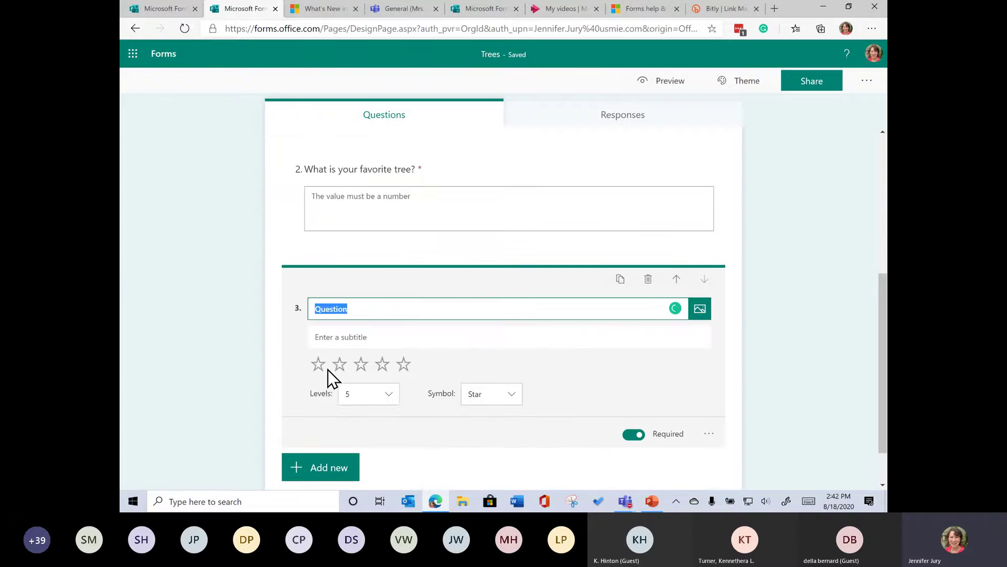
left_click(389, 395)
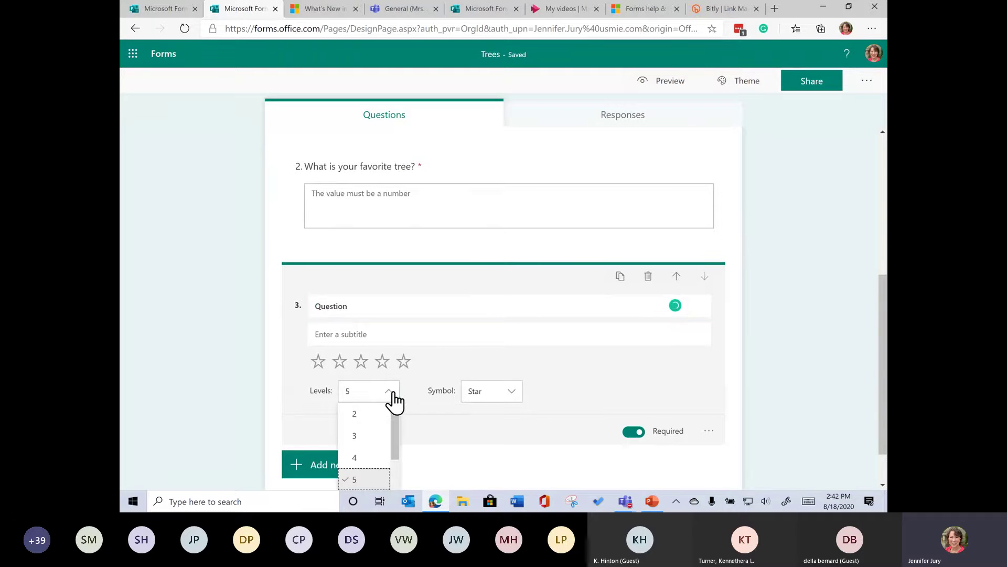
scroll(381, 433, "down", 3)
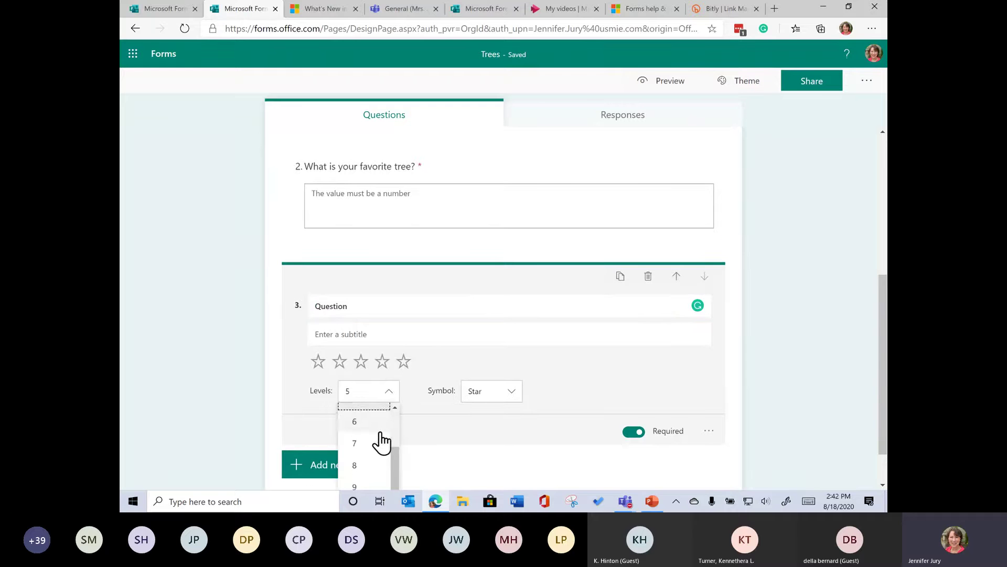
left_click(512, 395)
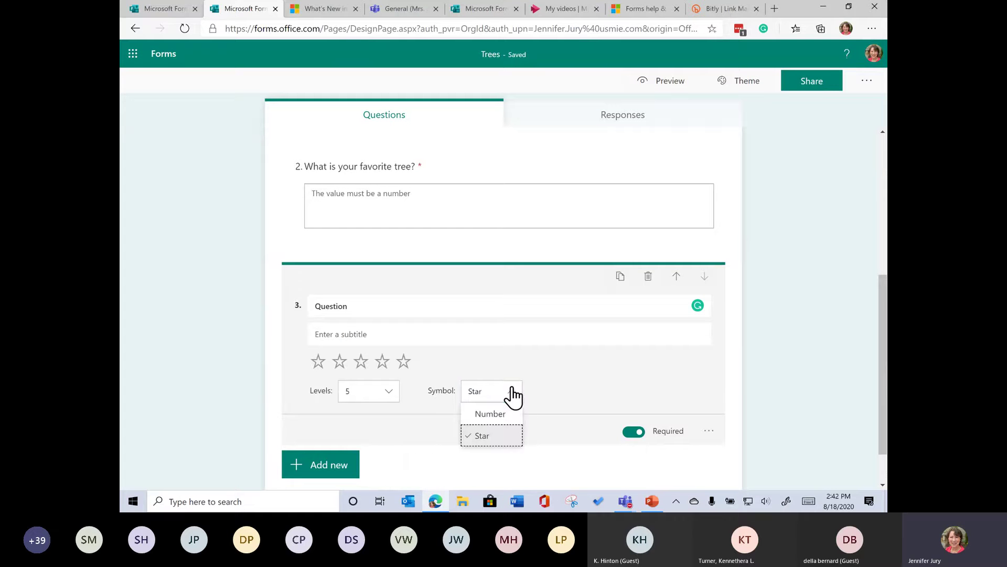
scroll(827, 370, "down", 1)
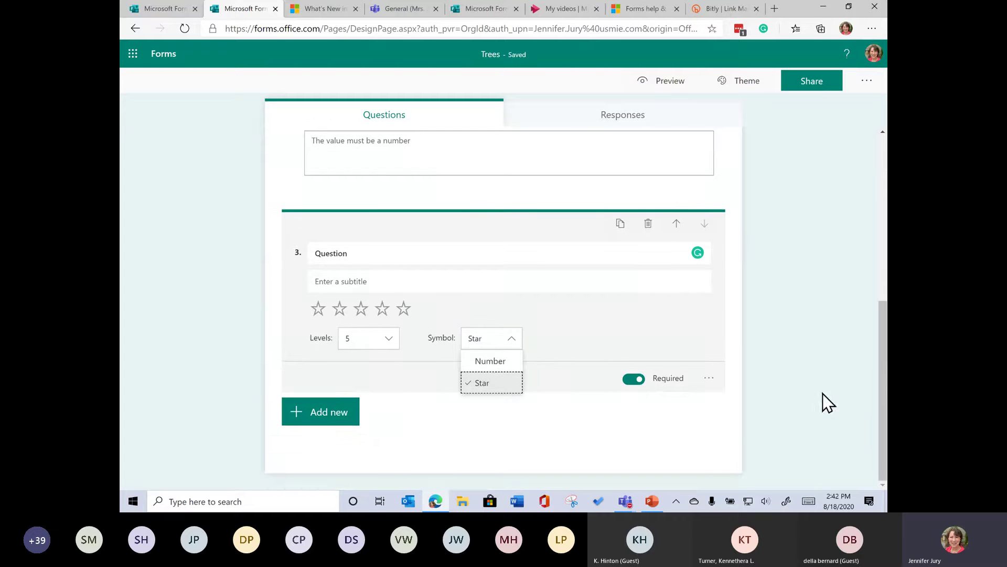
Step: Add a Date question as question 4 and try its calendar picker
left_click(331, 420)
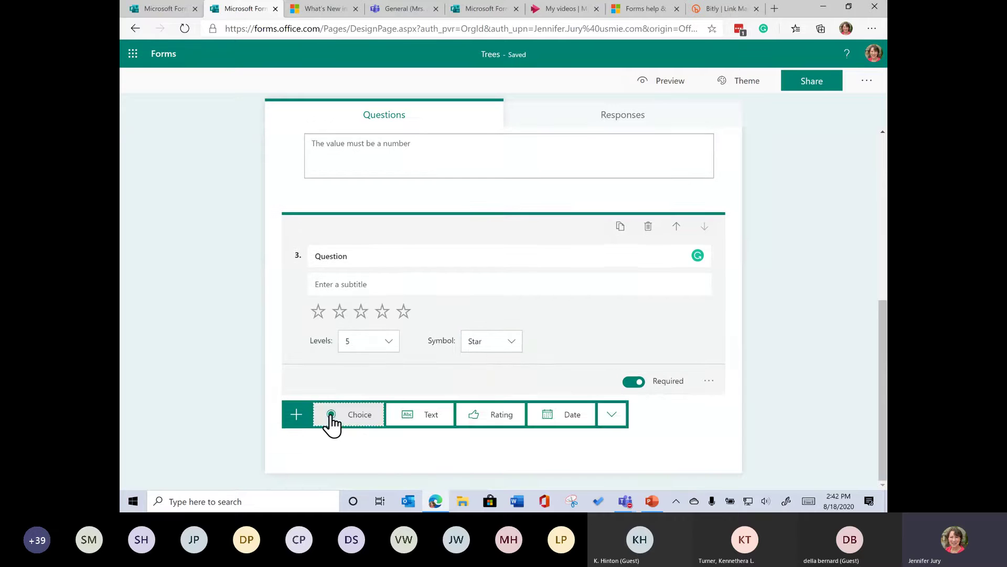
left_click(558, 420)
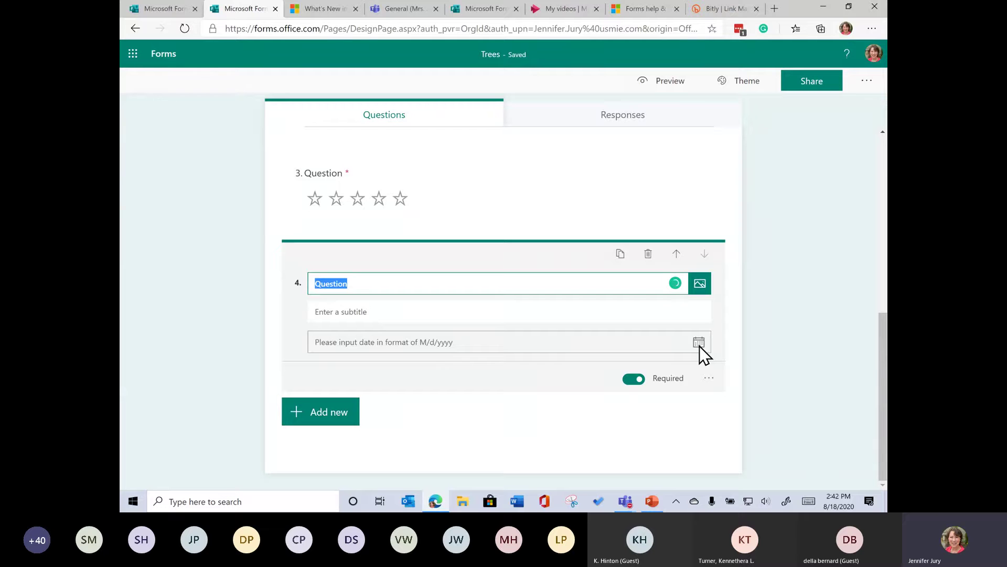
left_click(699, 345)
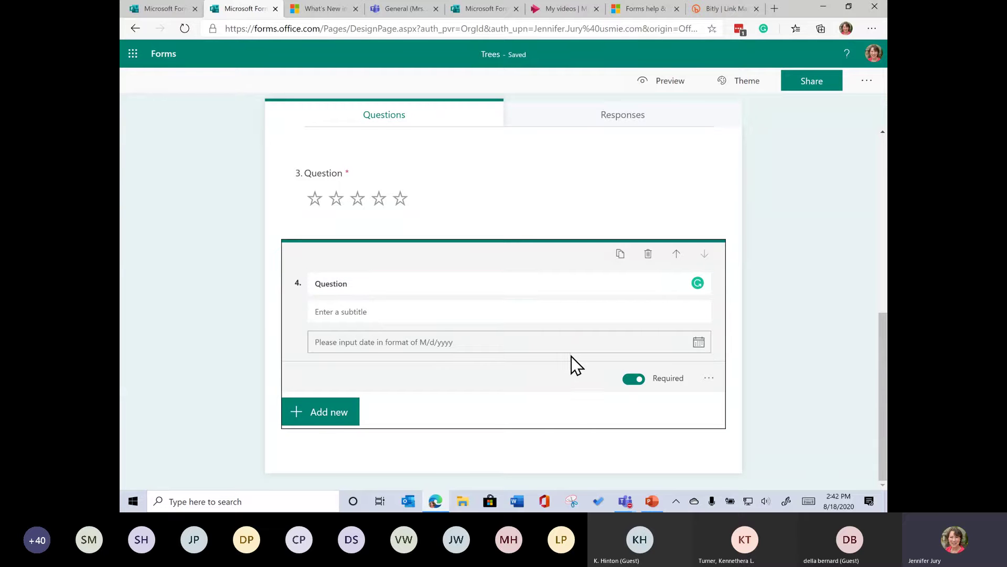
Step: Add a Ranking question as question 5, below the Date question
left_click(317, 412)
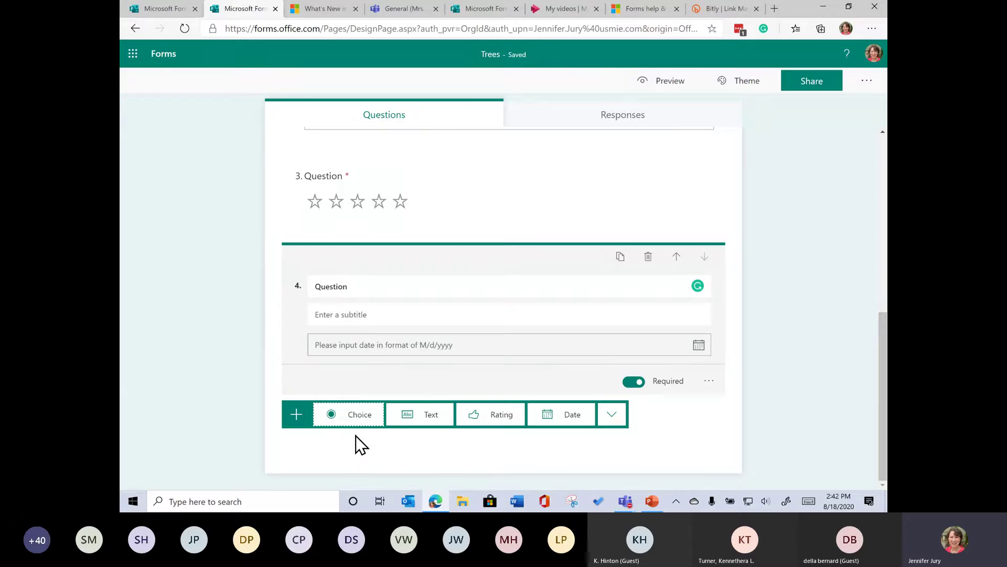
left_click(611, 414)
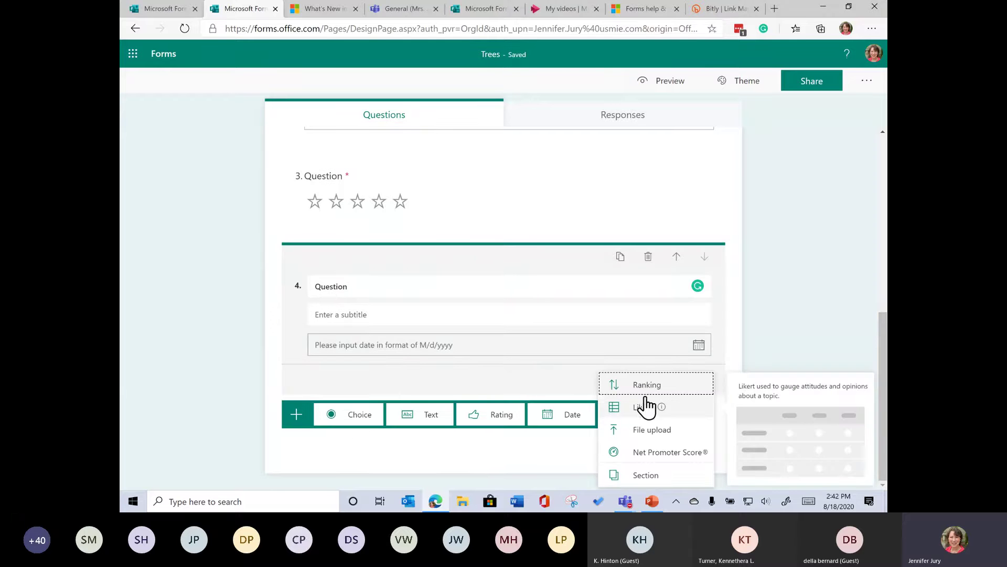
left_click(679, 383)
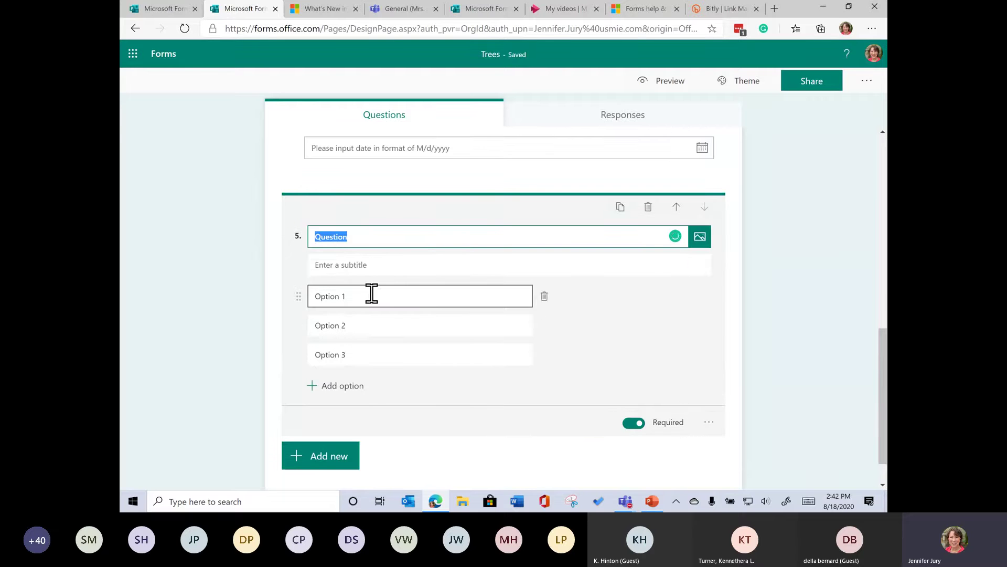
Step: Add a Net Promoter Score question as question 6 and review its additional settings
left_click(342, 457)
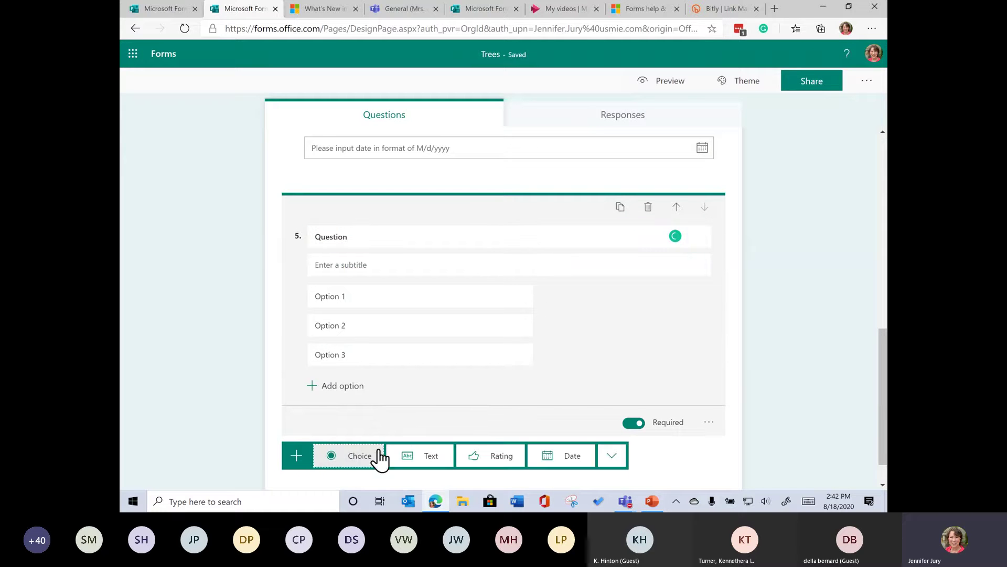
left_click(617, 463)
mouse_move(641, 415)
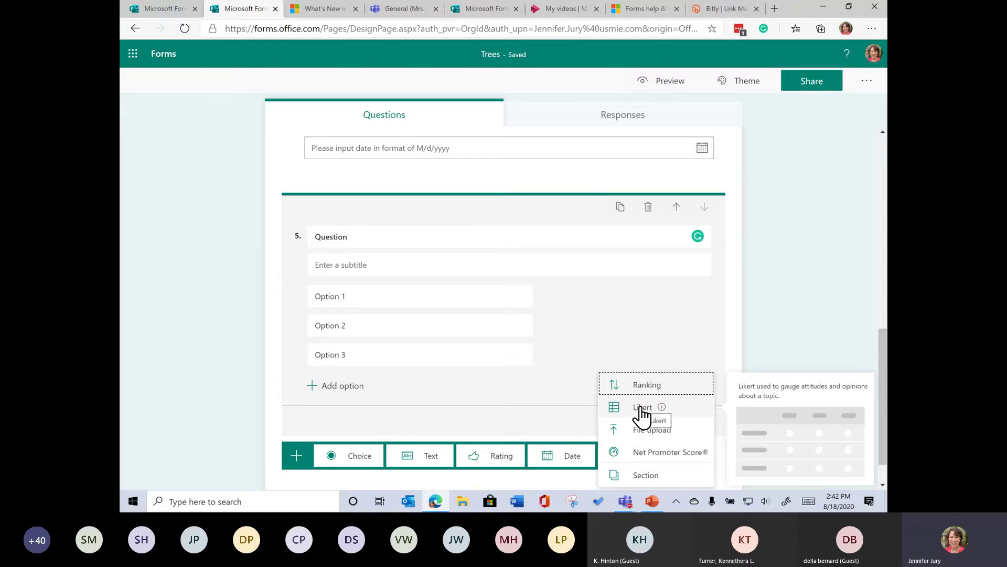
left_click(639, 454)
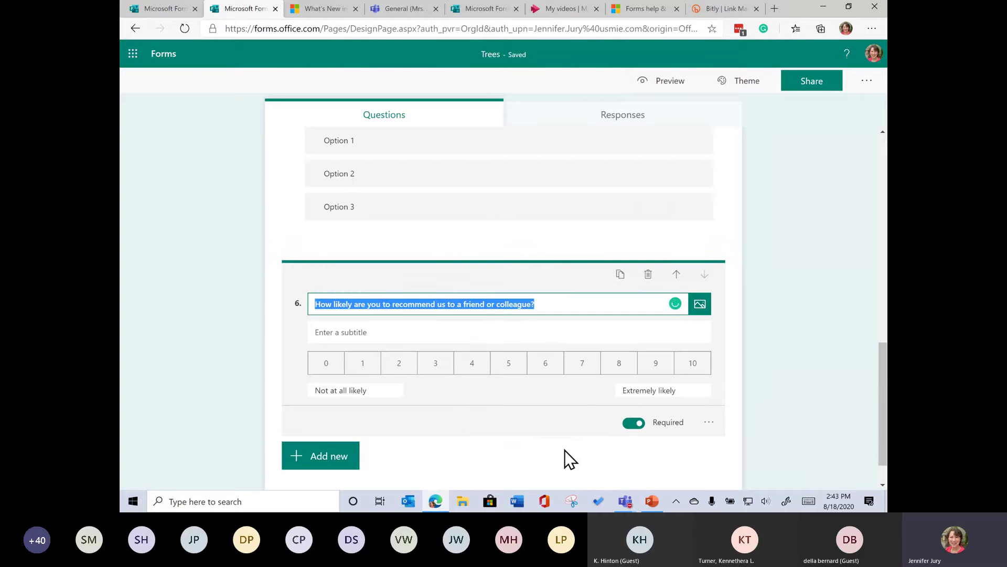
left_click(711, 425)
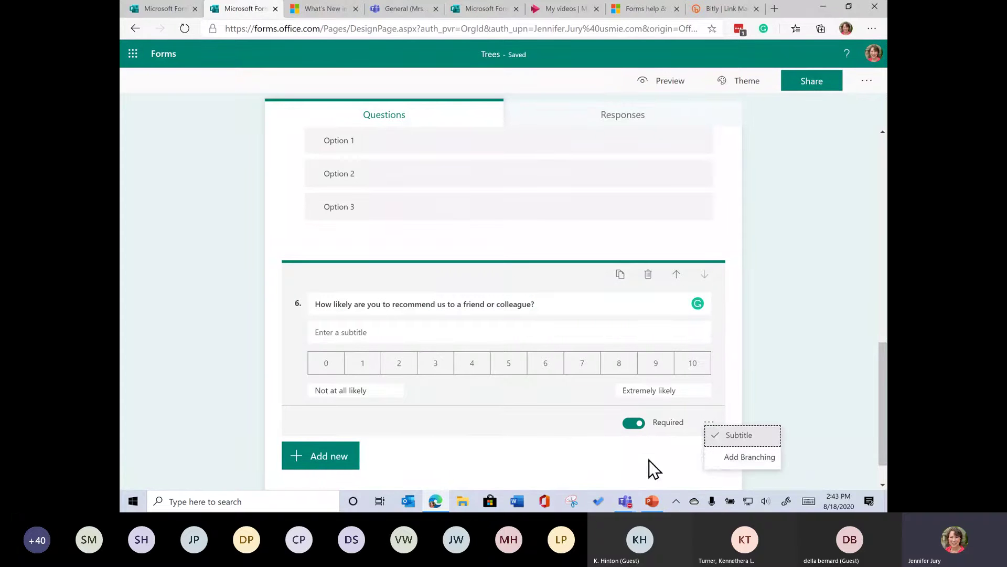
left_click(625, 467)
Step: Review the additional question types that can be added below question 6
left_click(322, 457)
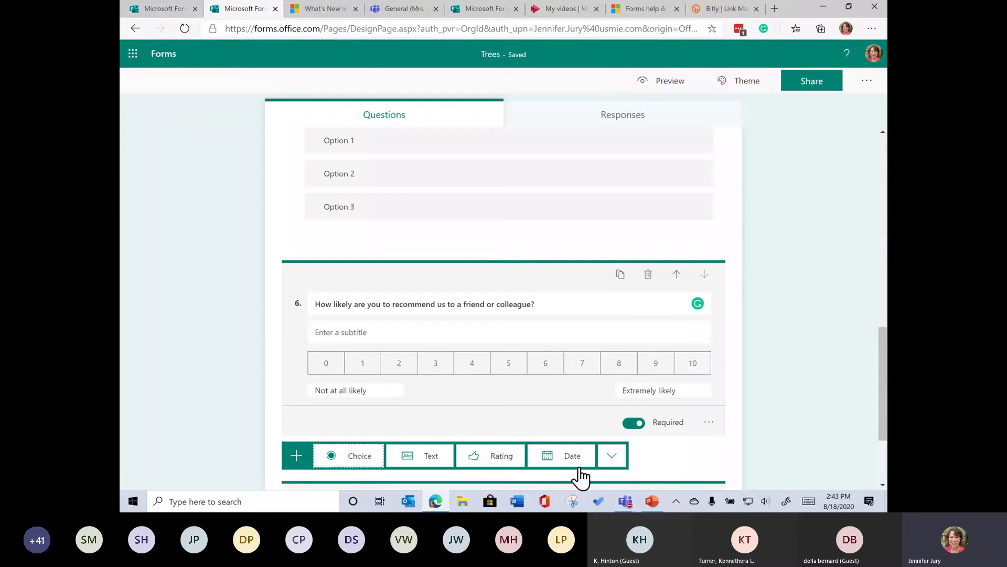
left_click(612, 456)
scroll(787, 485, "down", 2)
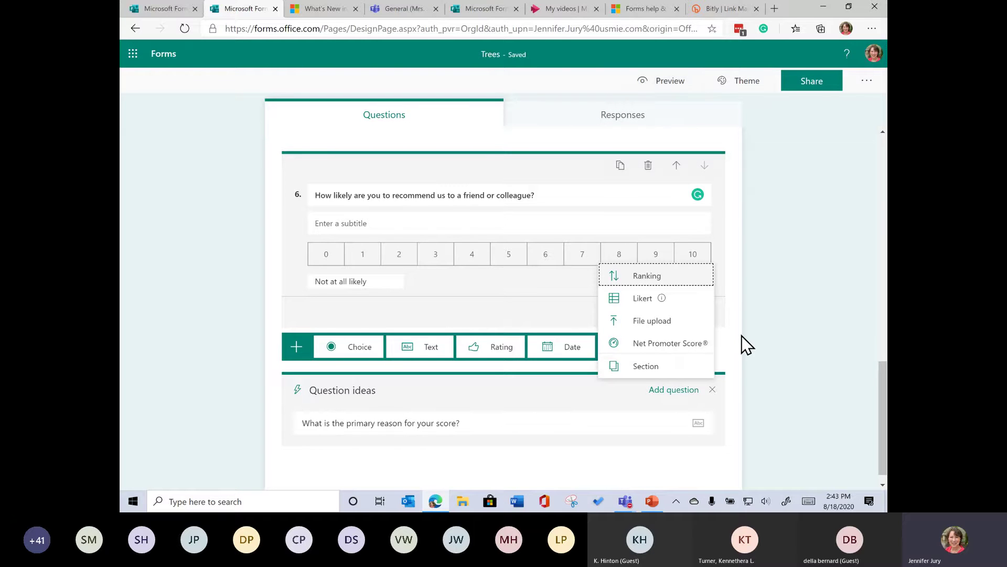
Step: Turn on shuffling of the answer options for question 1, "Do you like trees?"
scroll(736, 322, "up", 3)
scroll(714, 273, "up", 5)
scroll(737, 315, "up", 8)
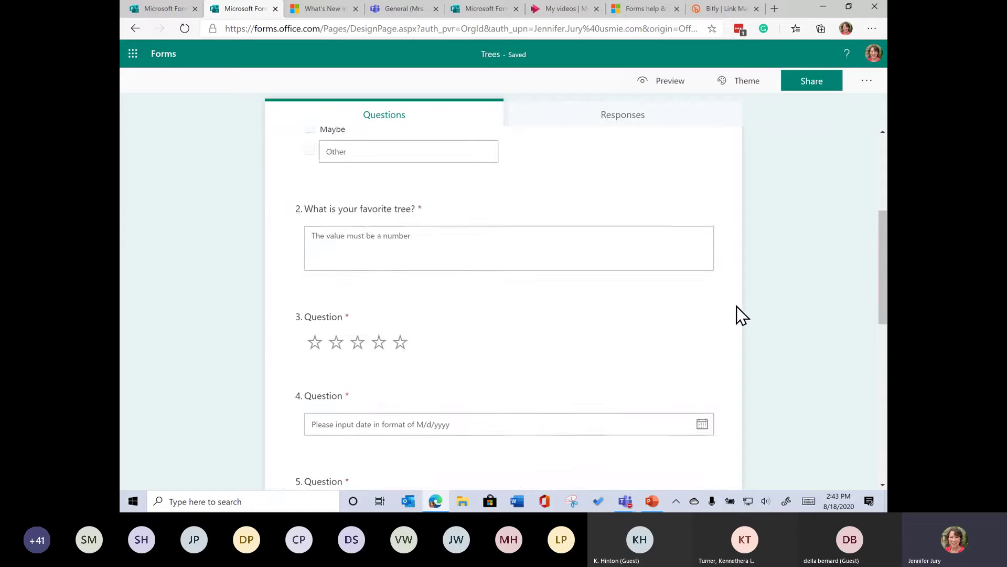
scroll(731, 310, "down", 2)
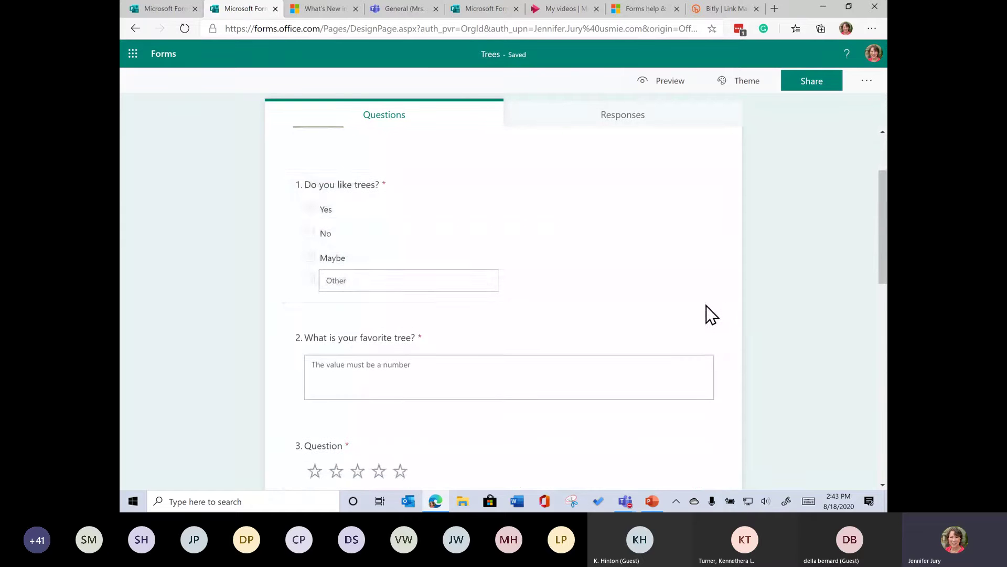
left_click(692, 304)
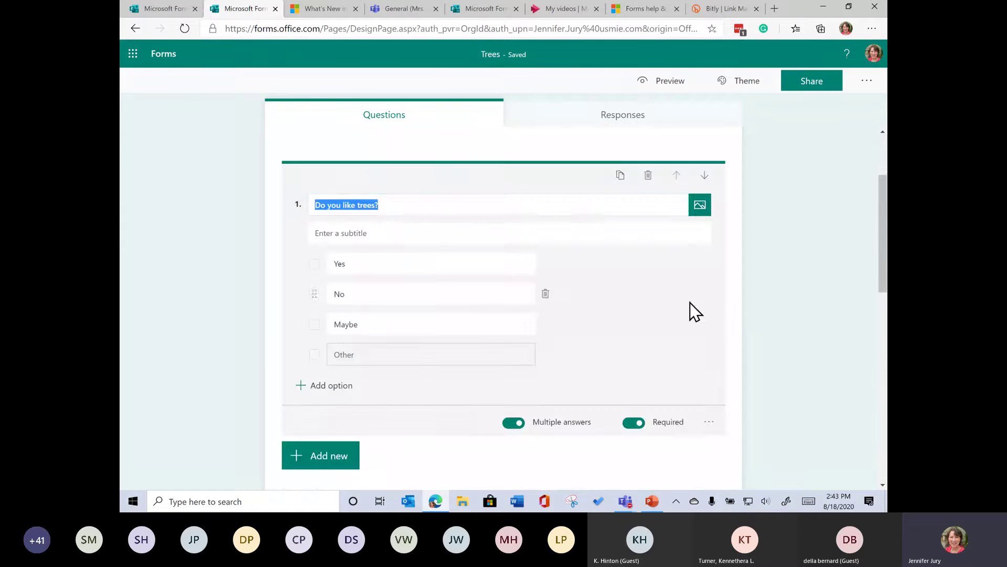
left_click(709, 422)
left_click(725, 432)
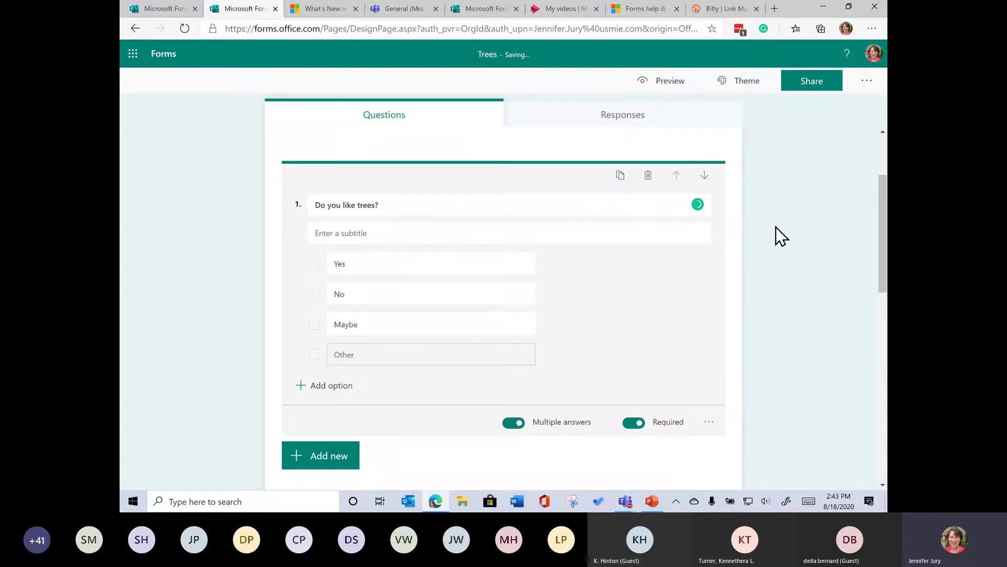
Step: Preview the form repeatedly in the computer and mobile layouts, return to editing and look through the available themes
left_click(670, 83)
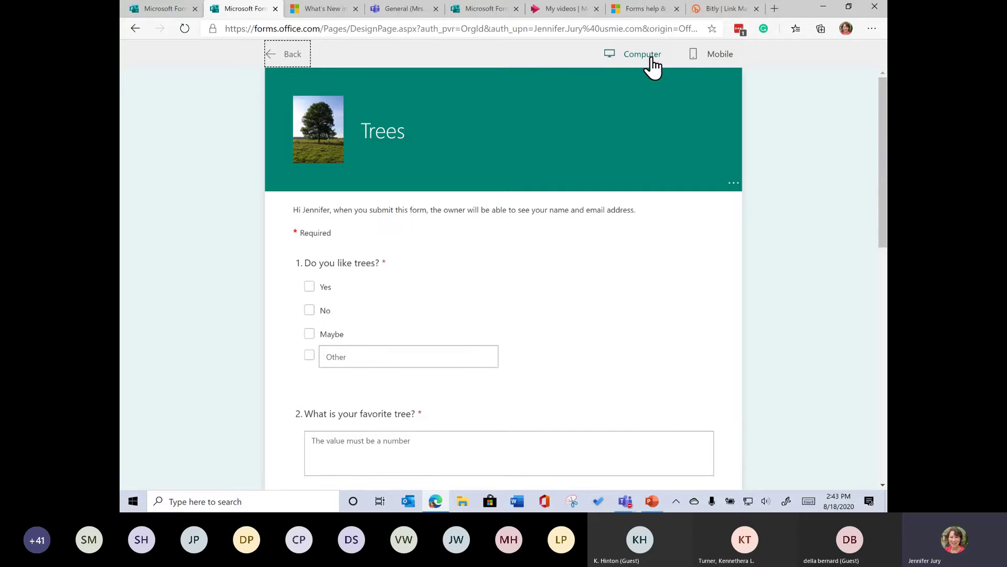
left_click(309, 59)
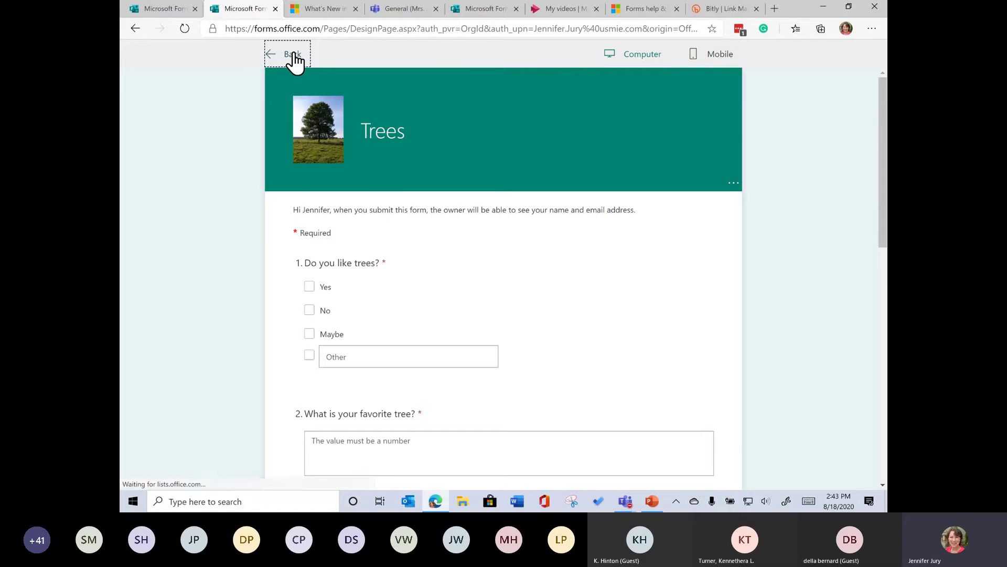
left_click(649, 85)
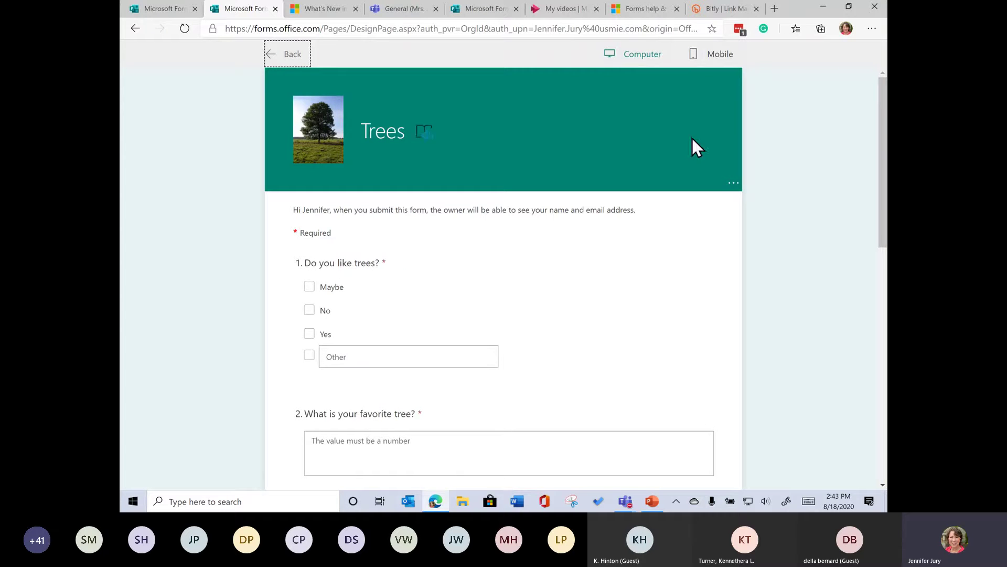
left_click(717, 59)
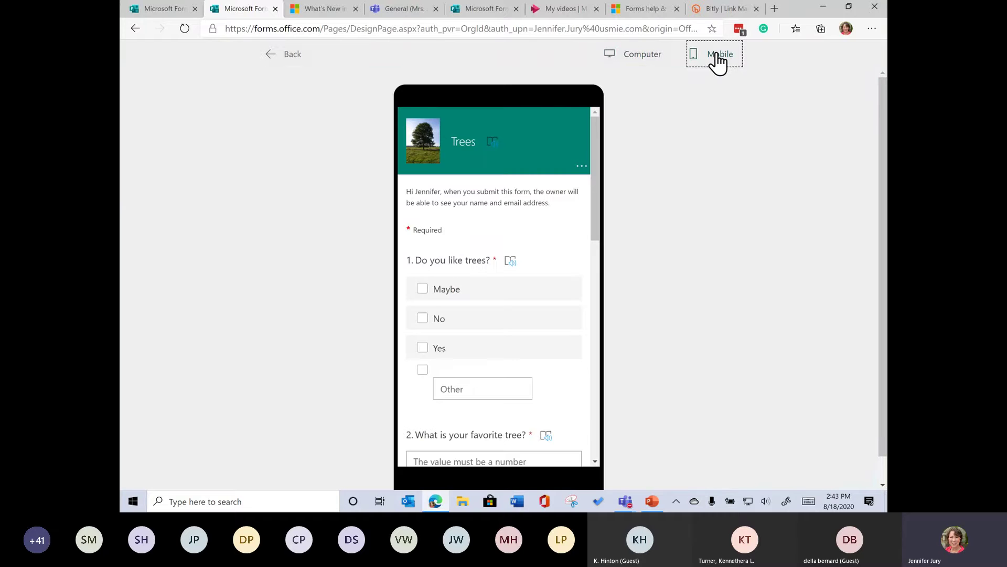
left_click(641, 62)
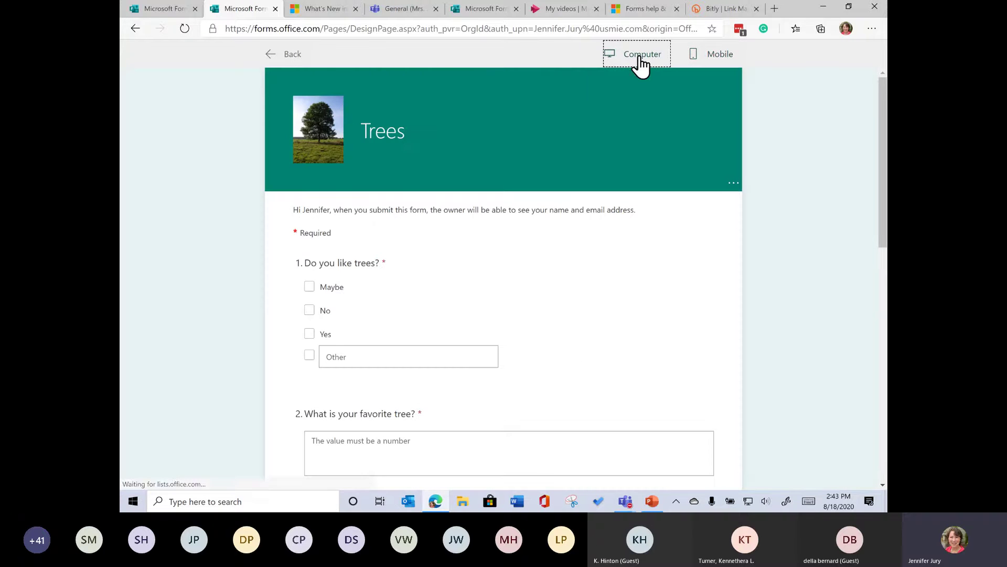
left_click(279, 57)
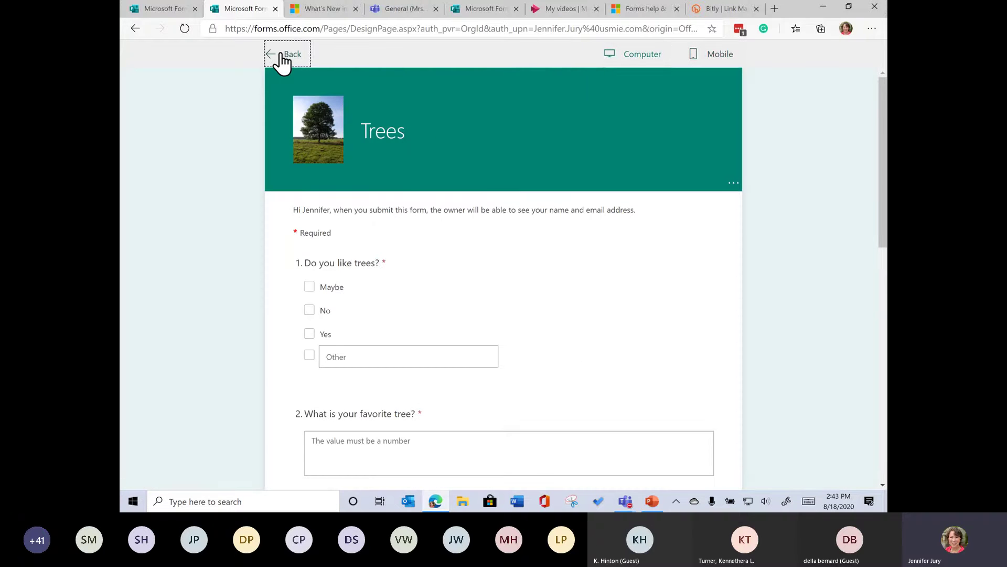
left_click(749, 89)
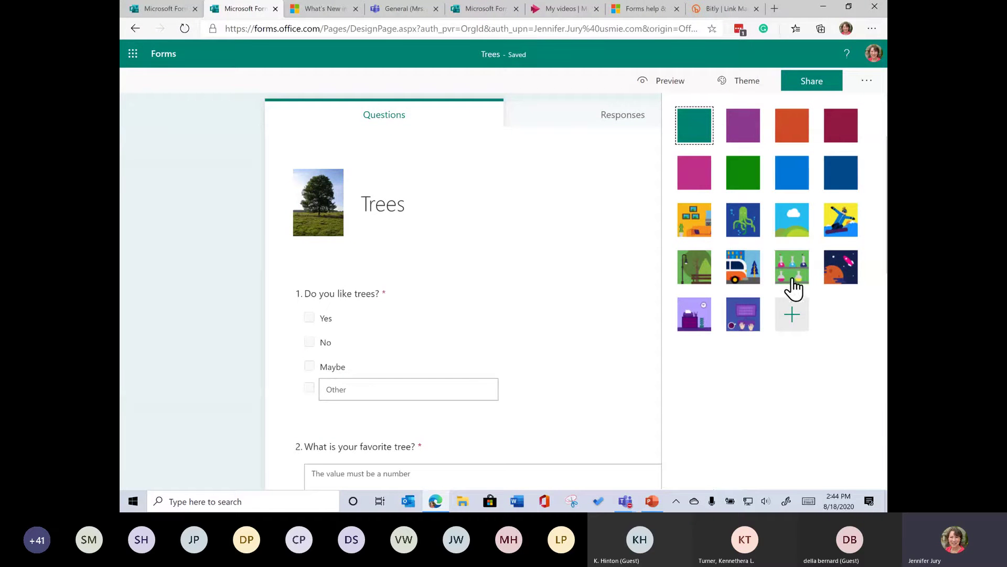
Step: Try to let anyone with the link respond to the form, and return to the form through the sign-in page
left_click(867, 82)
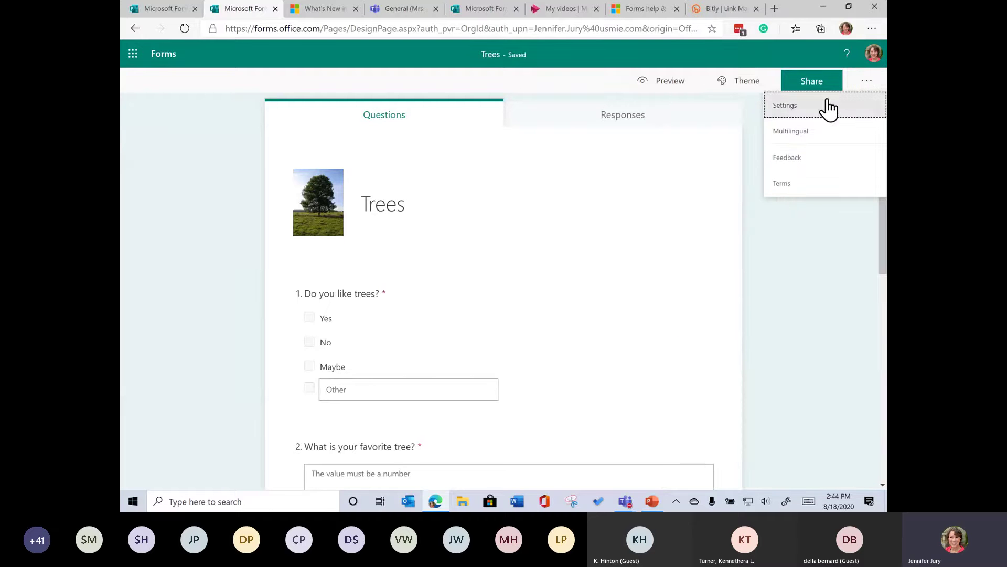
left_click(808, 110)
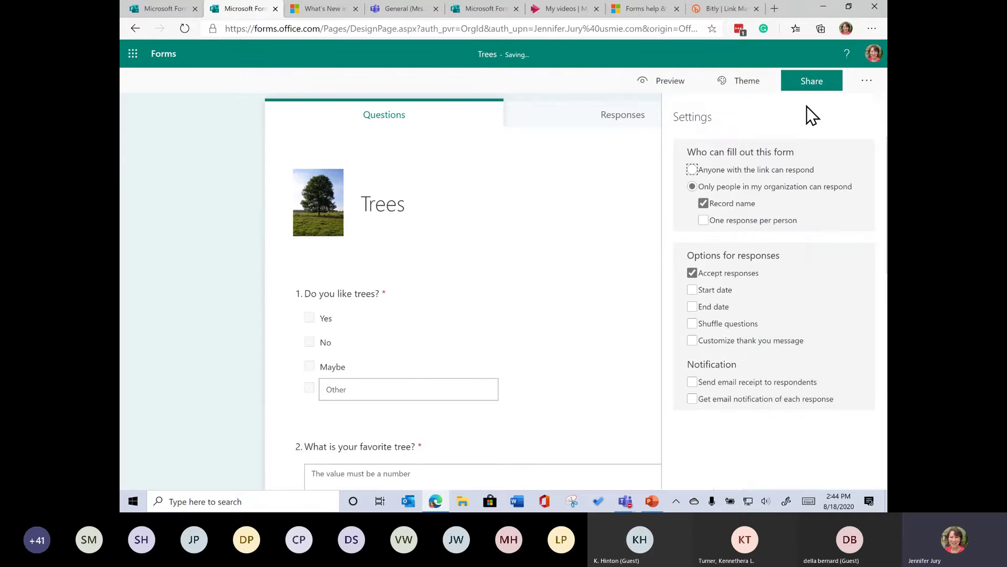
left_click(814, 171)
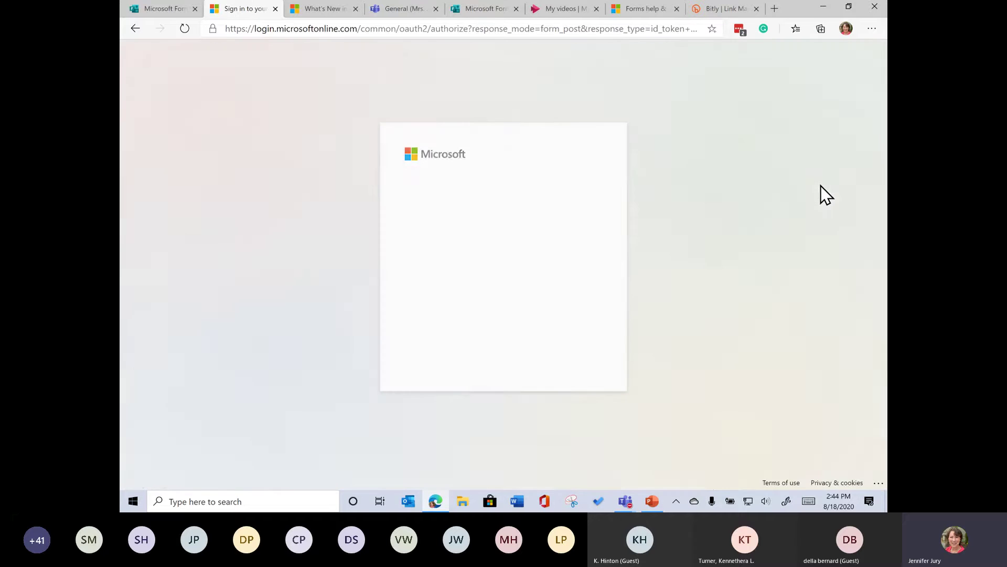
left_click(527, 223)
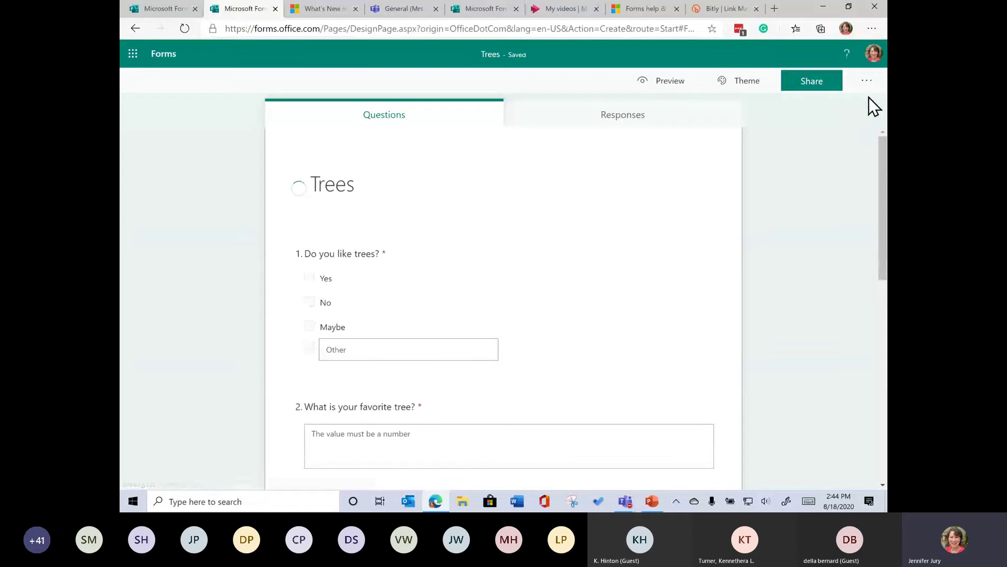
Step: Turn off recording of respondents' names in the form settings, and try switching response acceptance off and back on
left_click(864, 83)
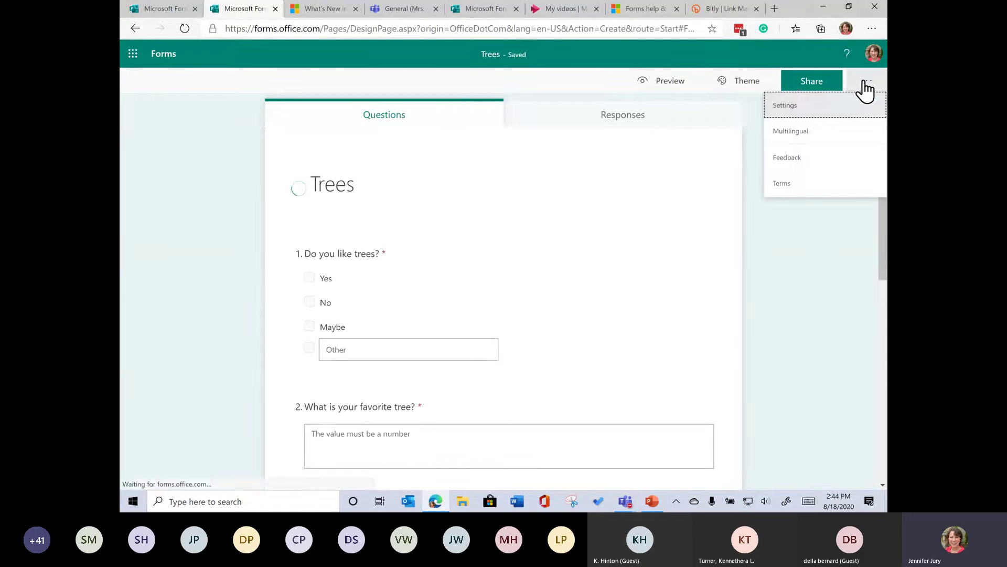
left_click(800, 107)
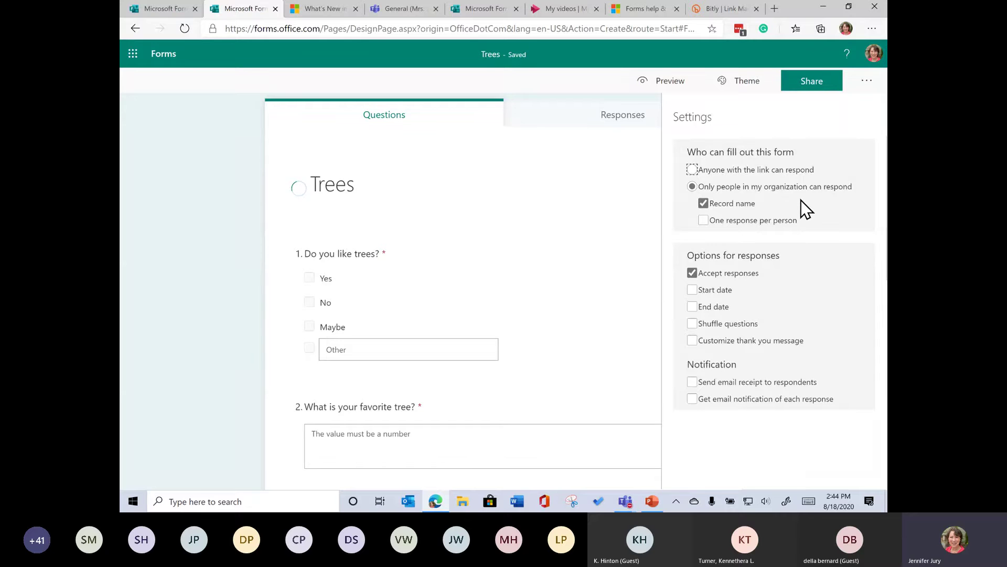
left_click(703, 203)
left_click(693, 273)
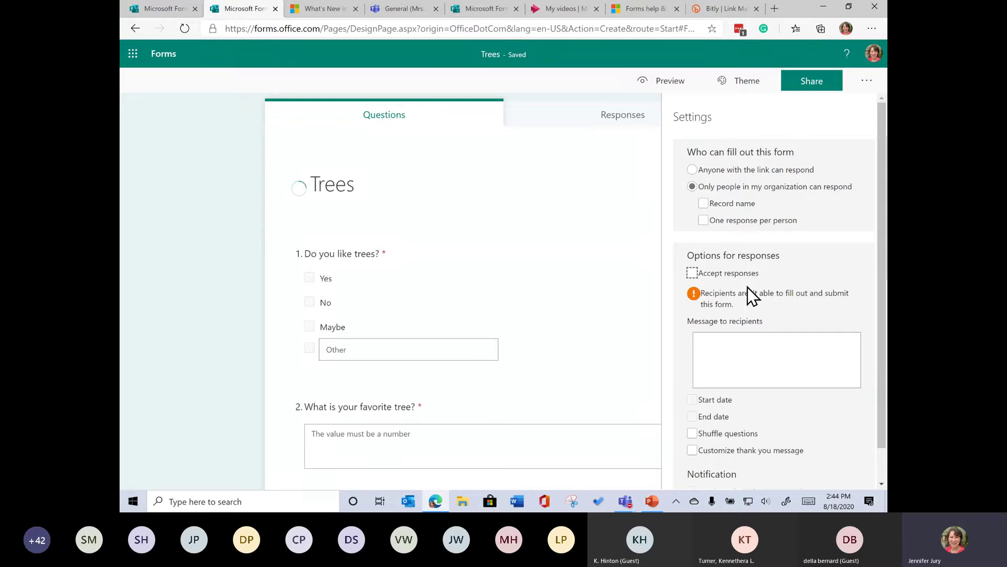
left_click(694, 272)
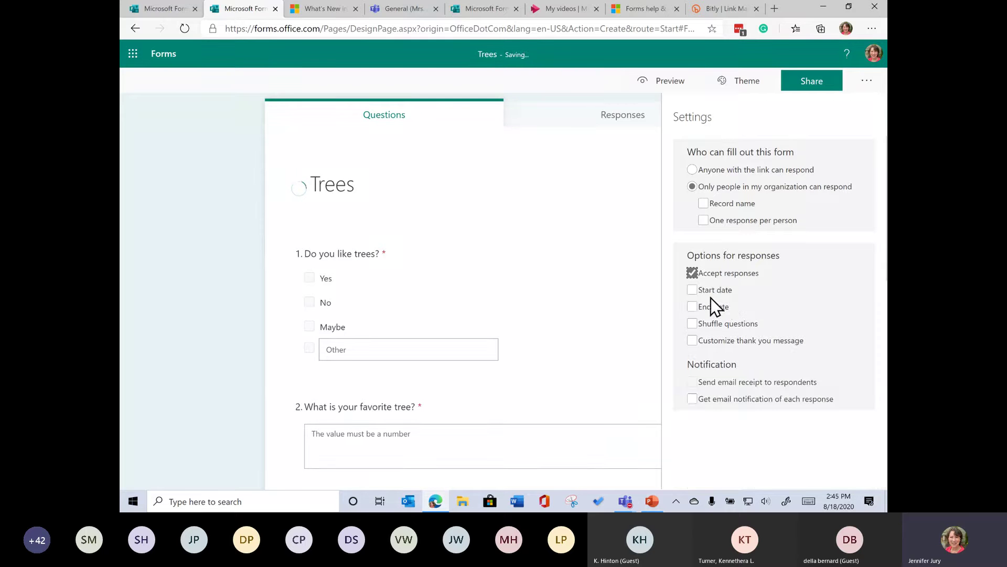
Step: Enable a start date of 8/18/2020 3:00 PM, an end date of 8/18/2020 3:15 PM, and the custom thank you message
left_click(692, 291)
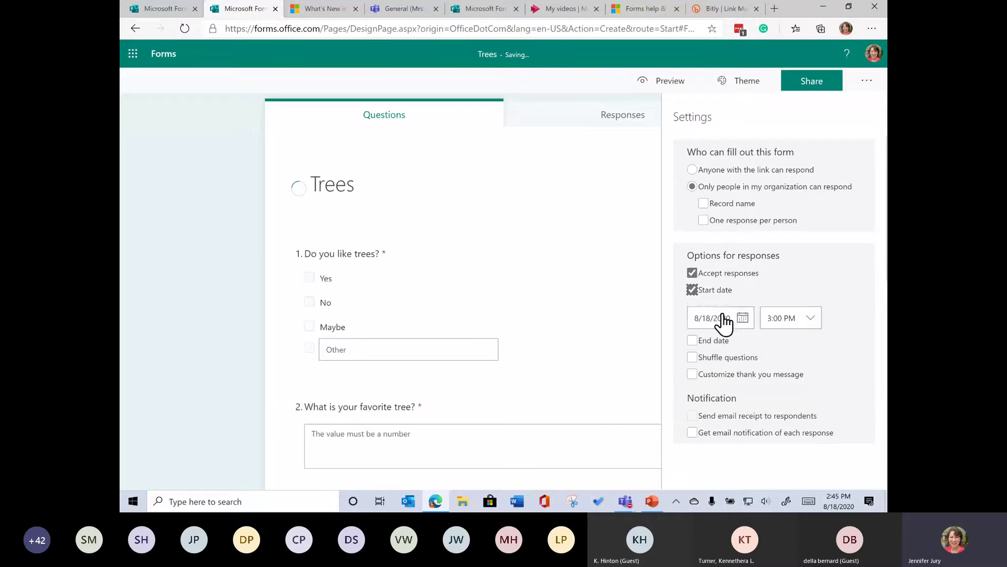
left_click(693, 341)
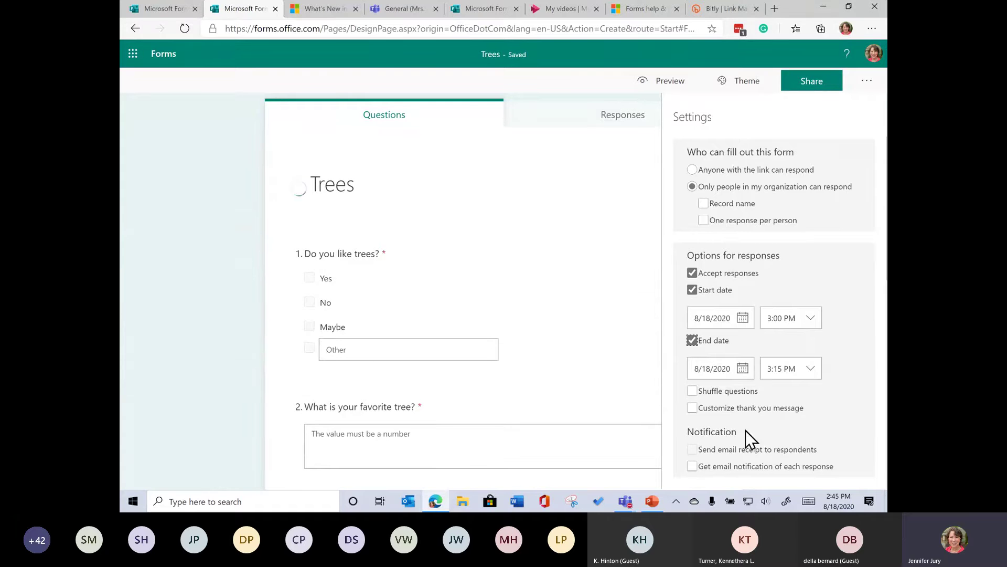
left_click(695, 408)
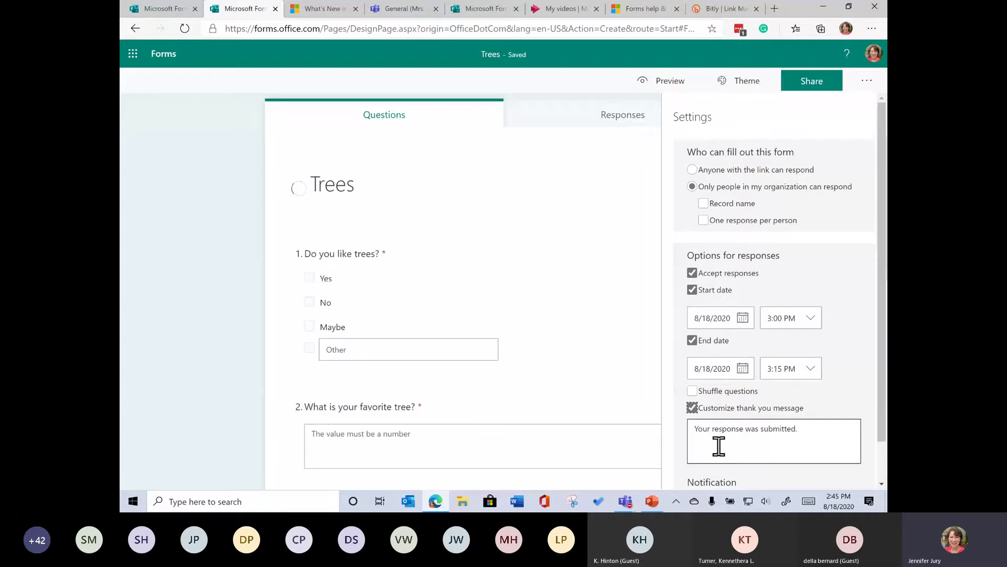
scroll(835, 428, "down", 1)
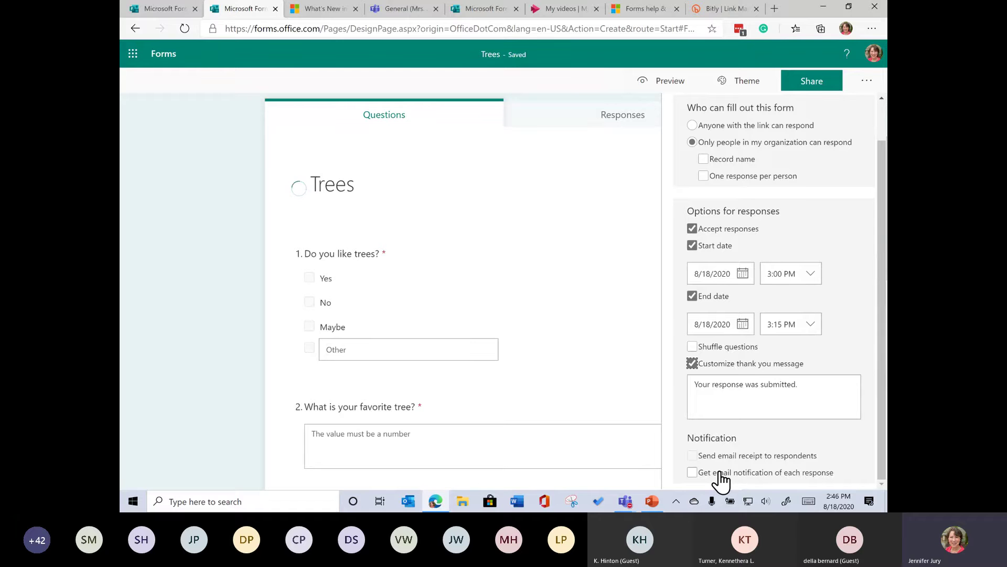
Step: Review the form's sharing options and open its multilingual settings
left_click(816, 84)
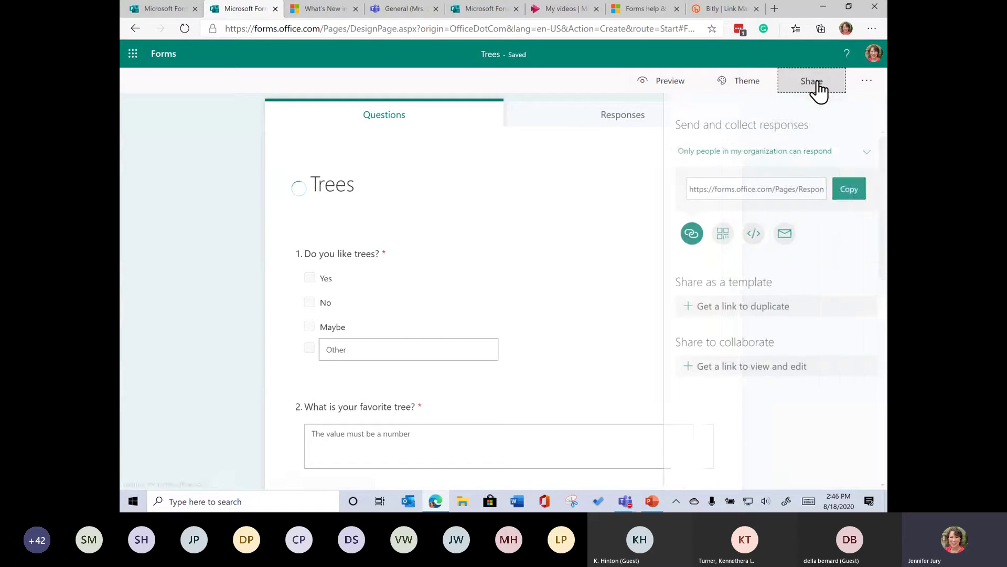
left_click(866, 81)
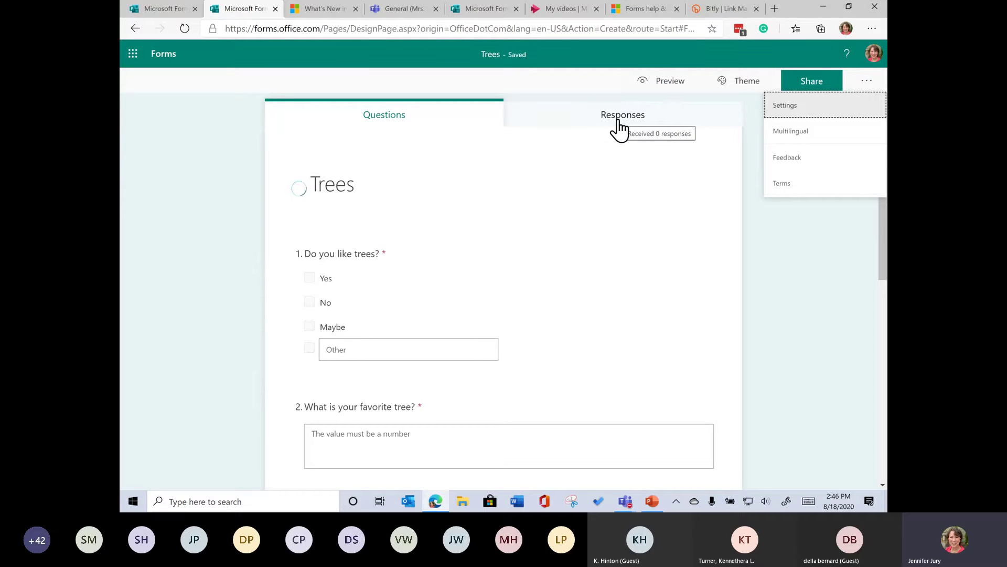
left_click(781, 132)
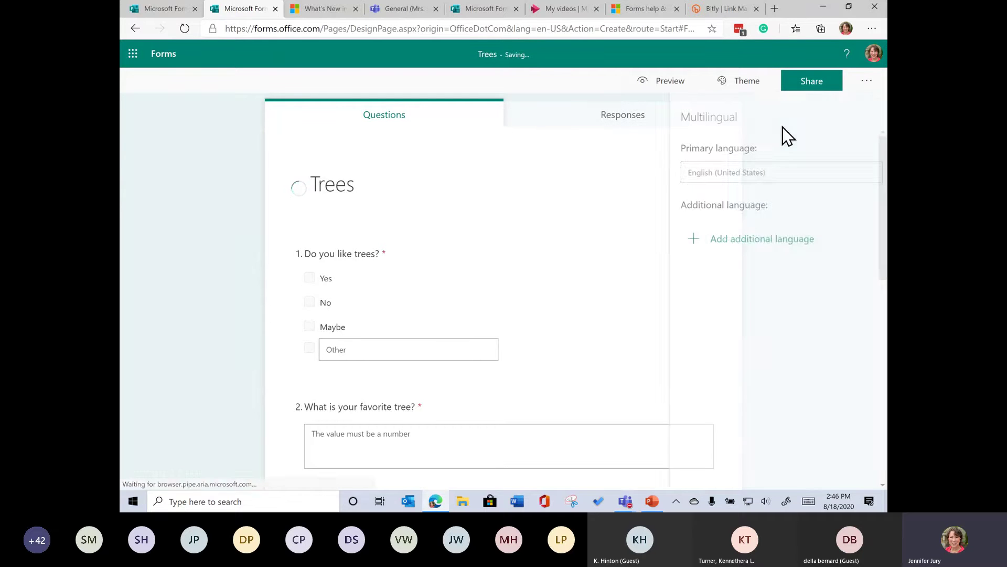
Step: Add Filipino (Pilipinas) as an additional language and preview the form in that language
left_click(688, 239)
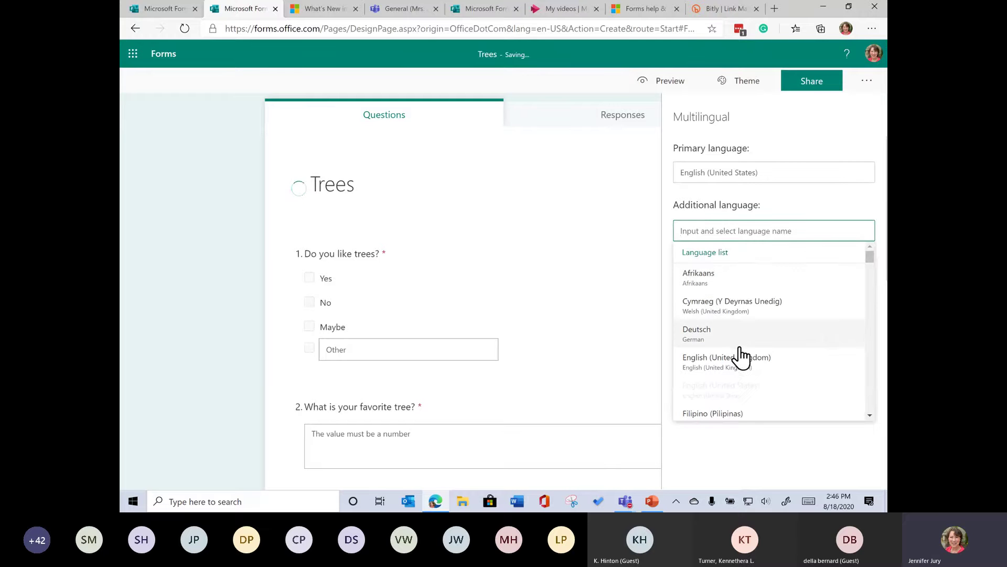
left_click(729, 415)
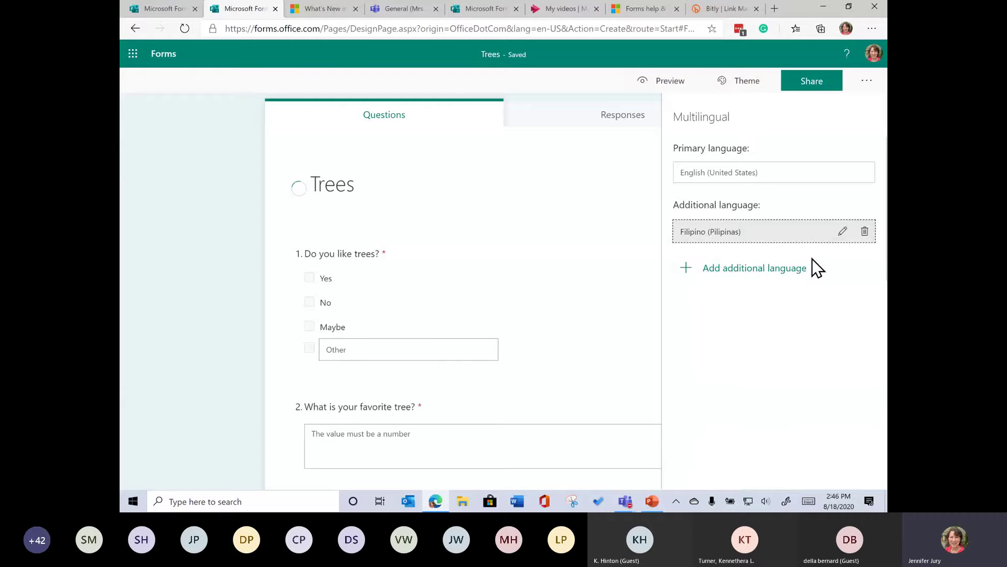
left_click(659, 80)
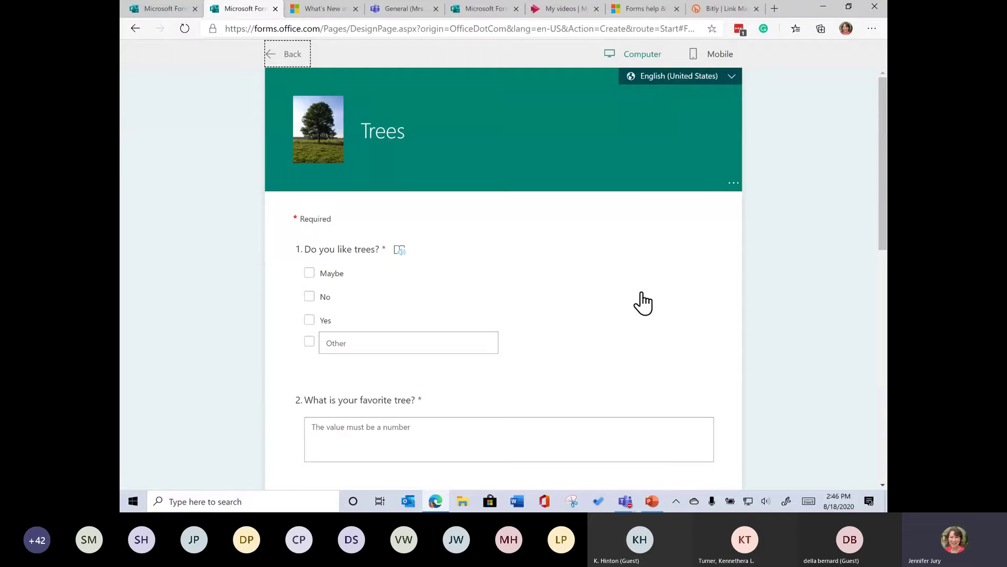
left_click(732, 80)
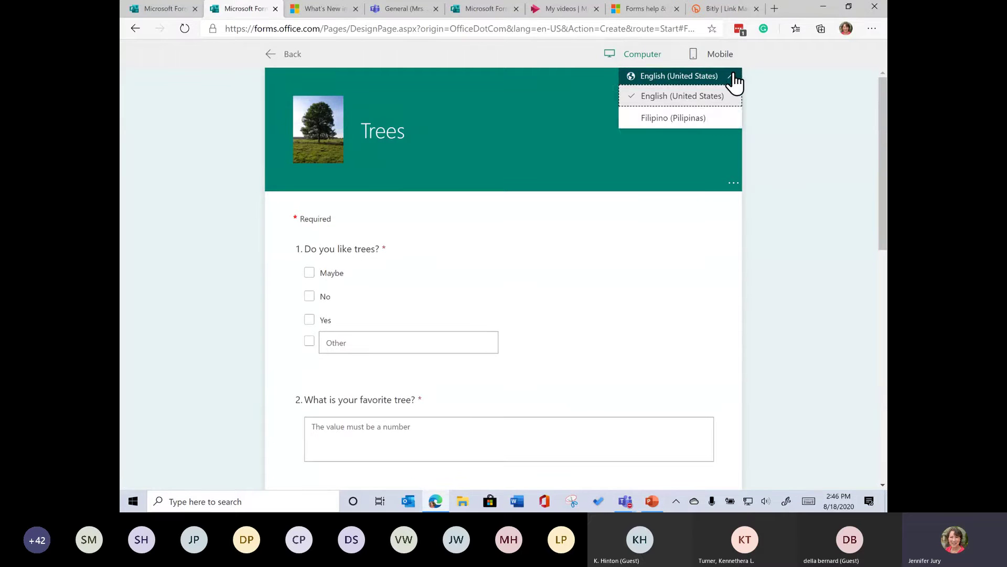
left_click(712, 117)
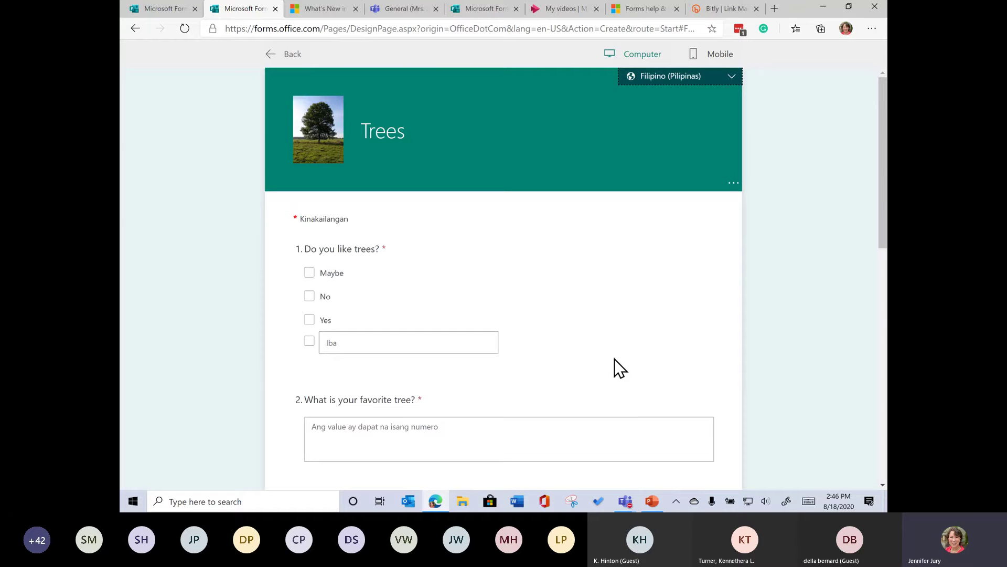
Step: Review the Filipino preview through to its submit button, and view question 1 in Immersive Reader
scroll(615, 367, "down", 3)
scroll(618, 367, "down", 3)
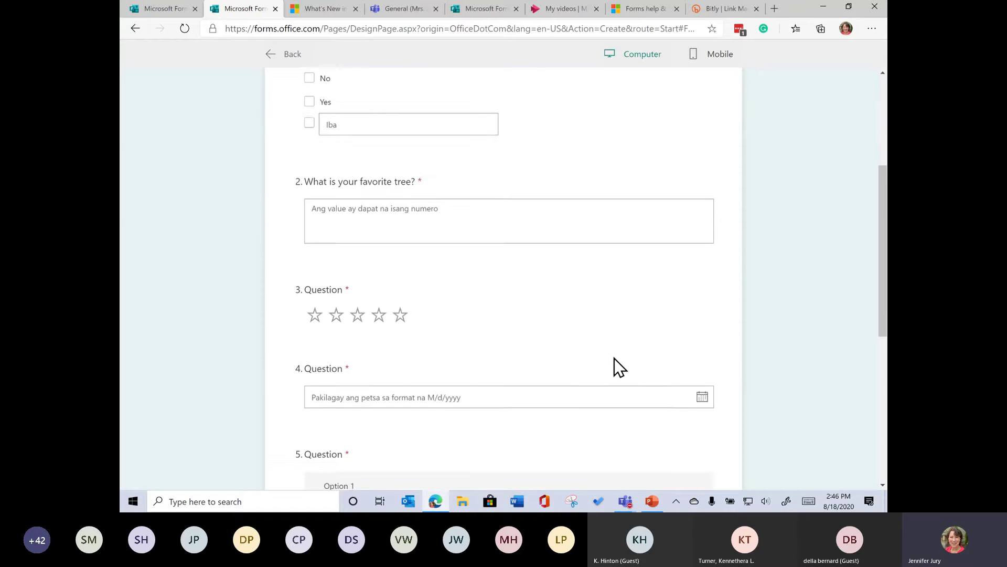
scroll(533, 286, "down", 1)
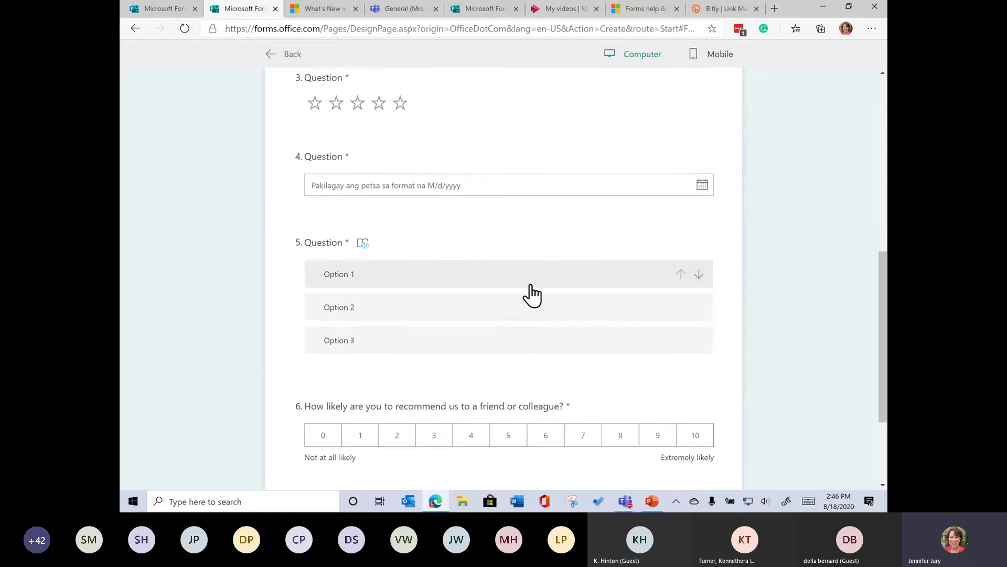
scroll(641, 434, "down", 2)
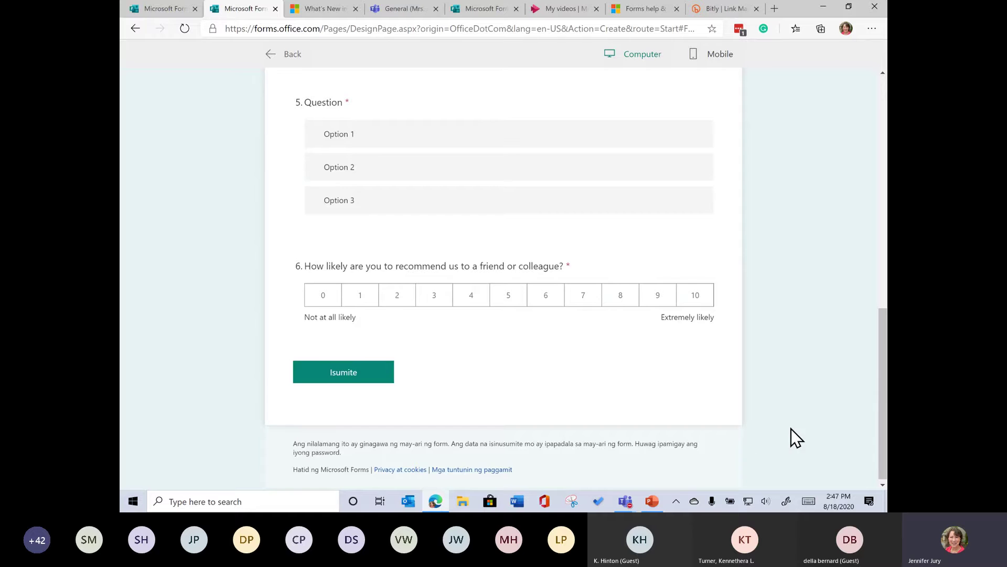
scroll(788, 375, "up", 15)
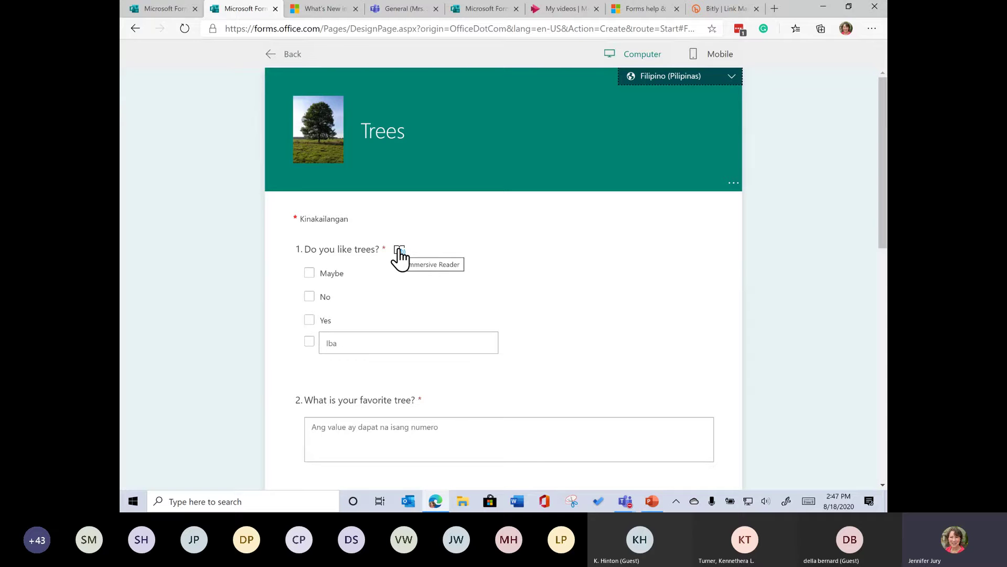
left_click(399, 252)
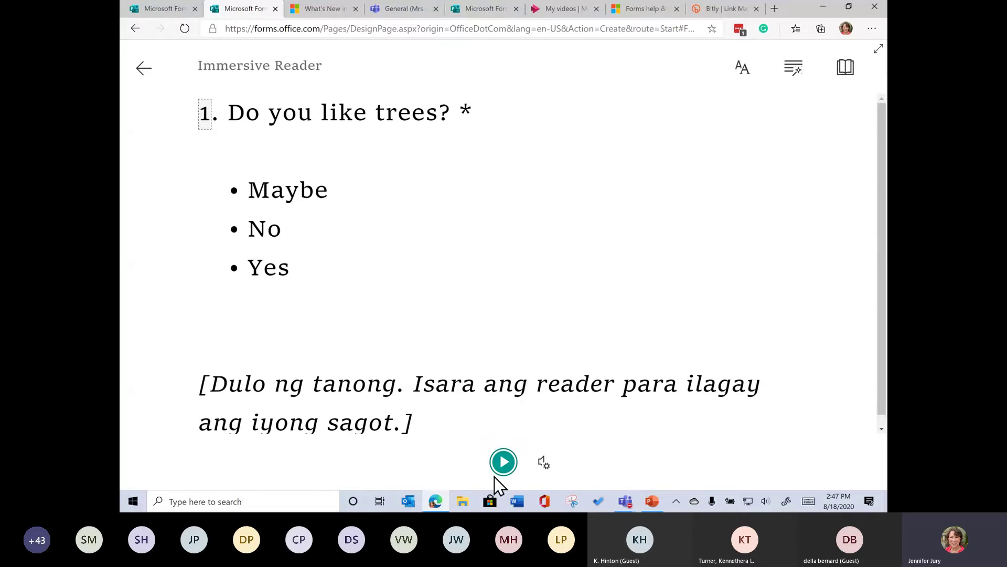
left_click(139, 67)
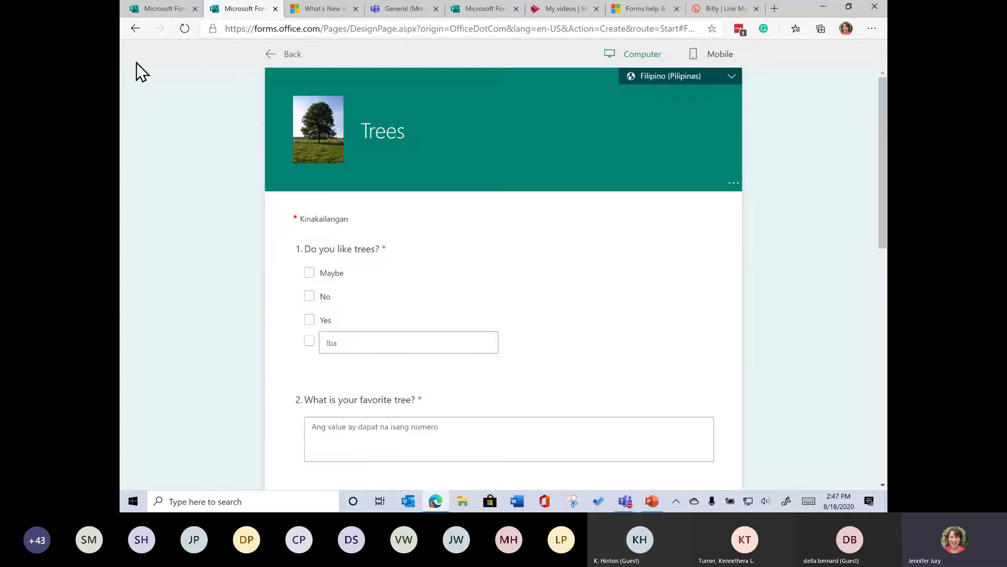
Step: Switch the preview to English (United States) and have Immersive Reader read question 1 aloud
left_click(731, 80)
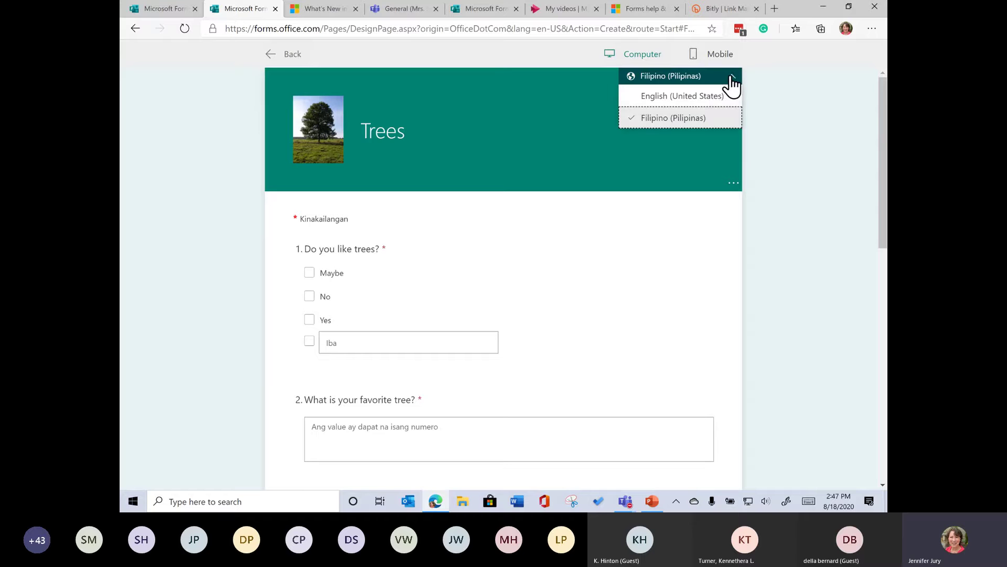
left_click(722, 94)
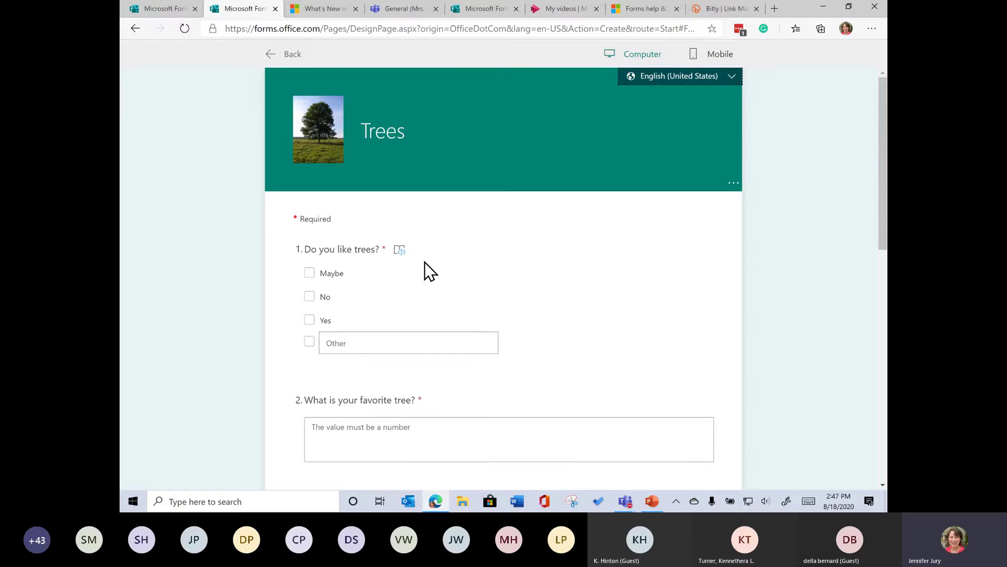
left_click(400, 250)
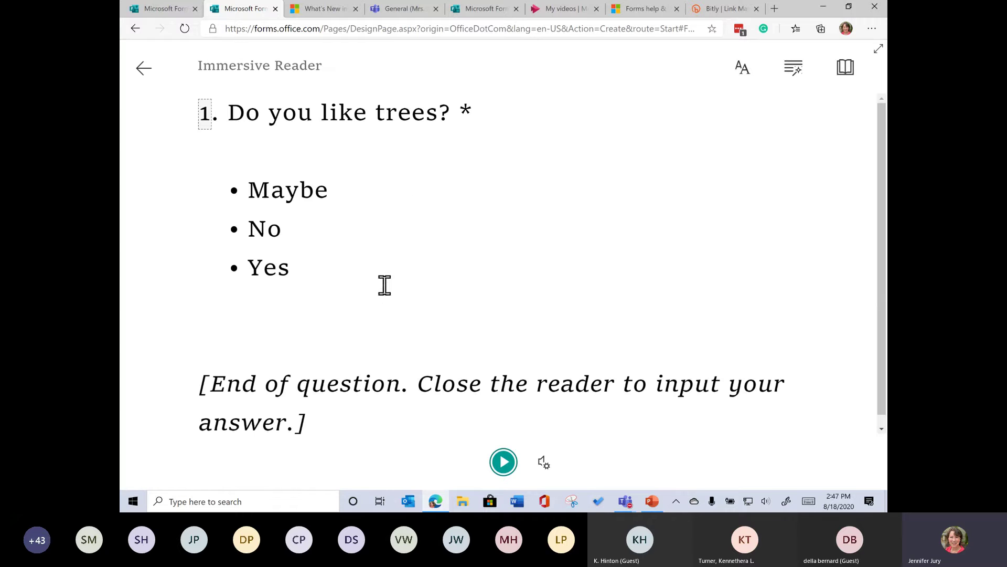
left_click(504, 463)
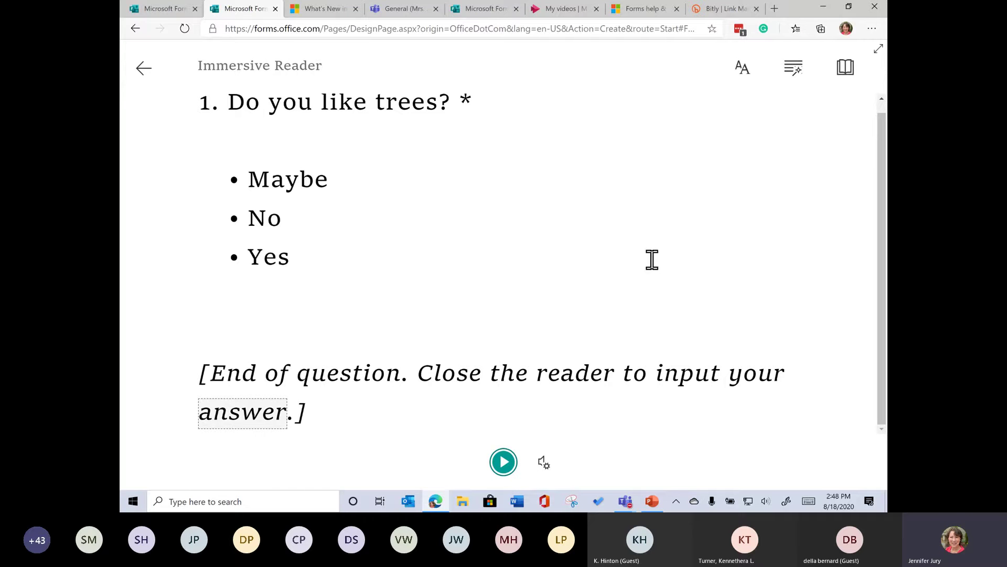
Step: Look over Immersive Reader's text preferences and turn on syllable splitting in its grammar options
left_click(744, 71)
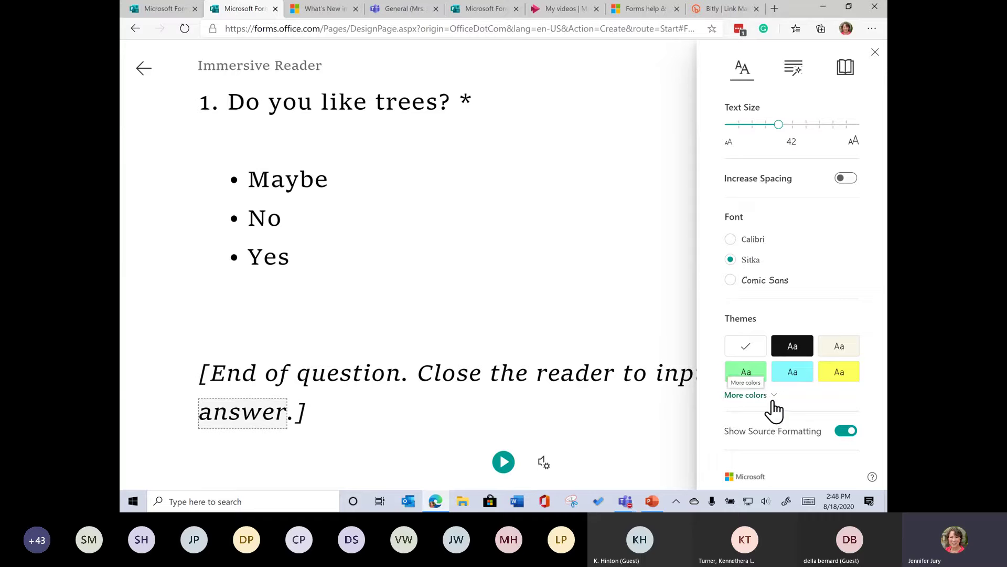
left_click(793, 71)
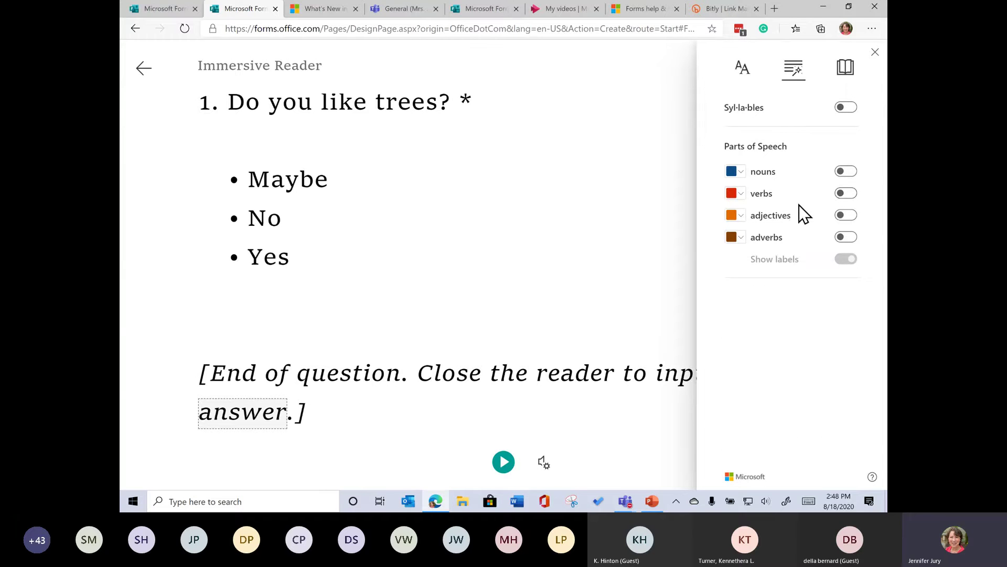
left_click(845, 108)
Step: Set Immersive Reader's translation language to Filipino and look up the word "trees" in question 1
left_click(846, 71)
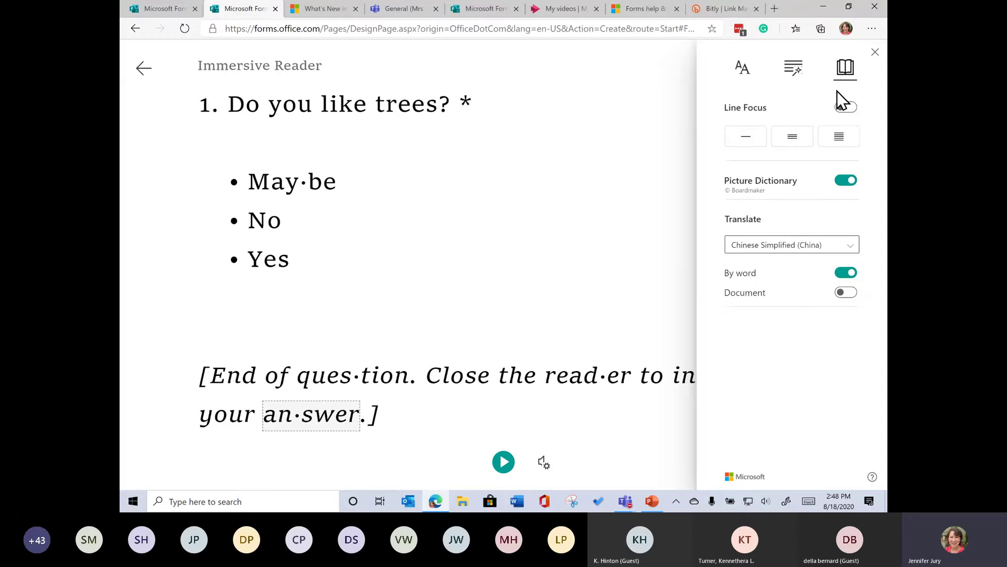
left_click(846, 244)
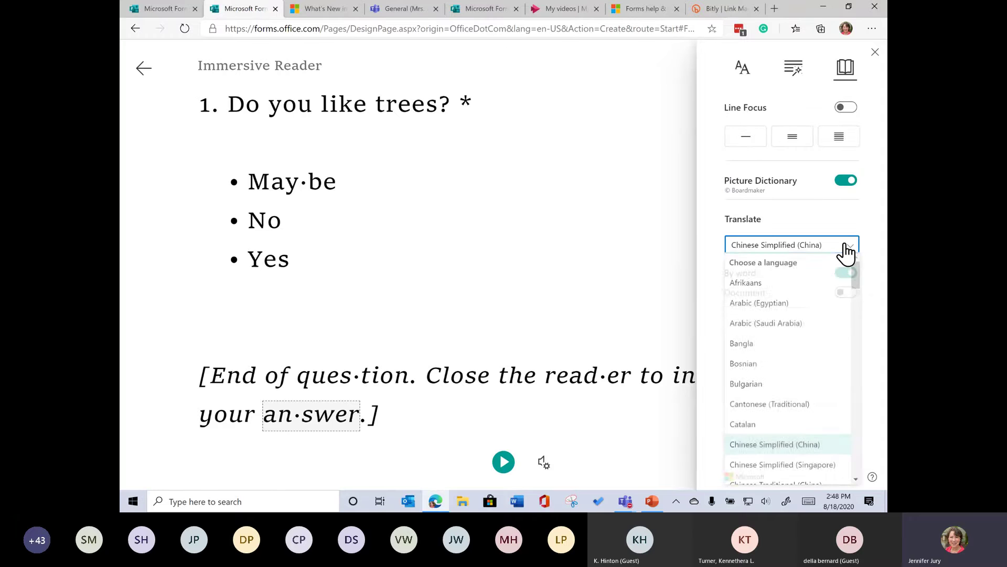
scroll(811, 342, "down", 3)
scroll(819, 361, "down", 5)
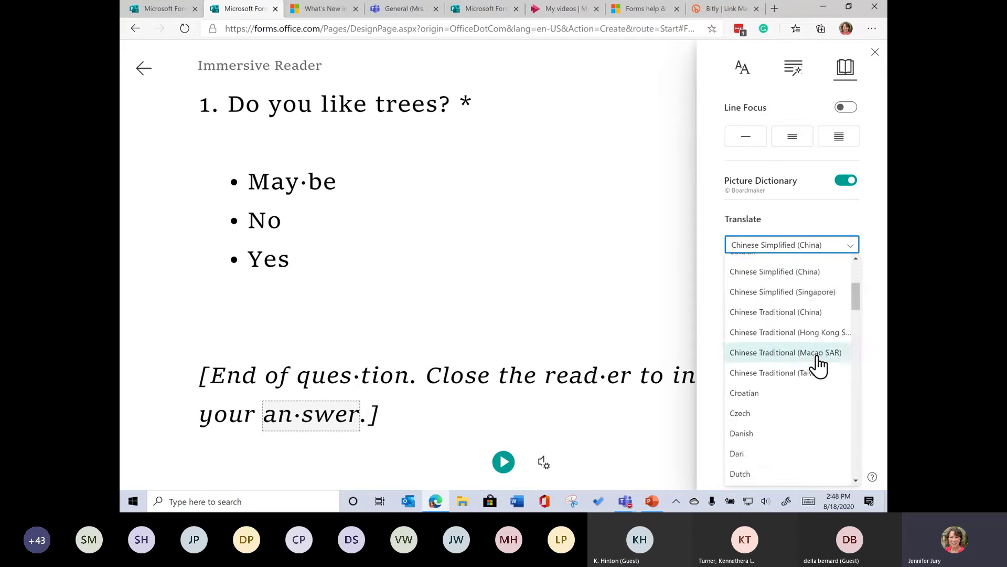
scroll(808, 403, "down", 2)
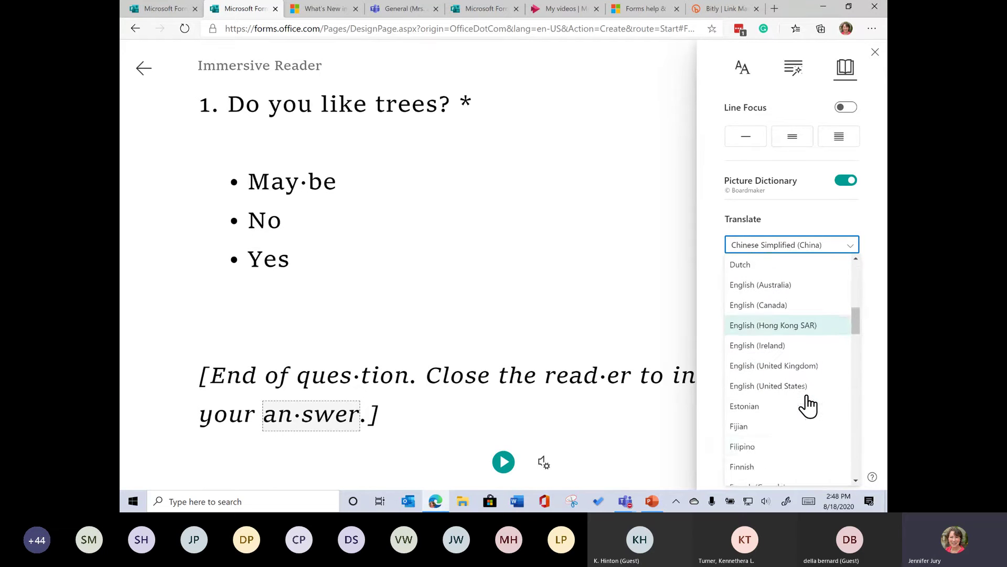
left_click(769, 454)
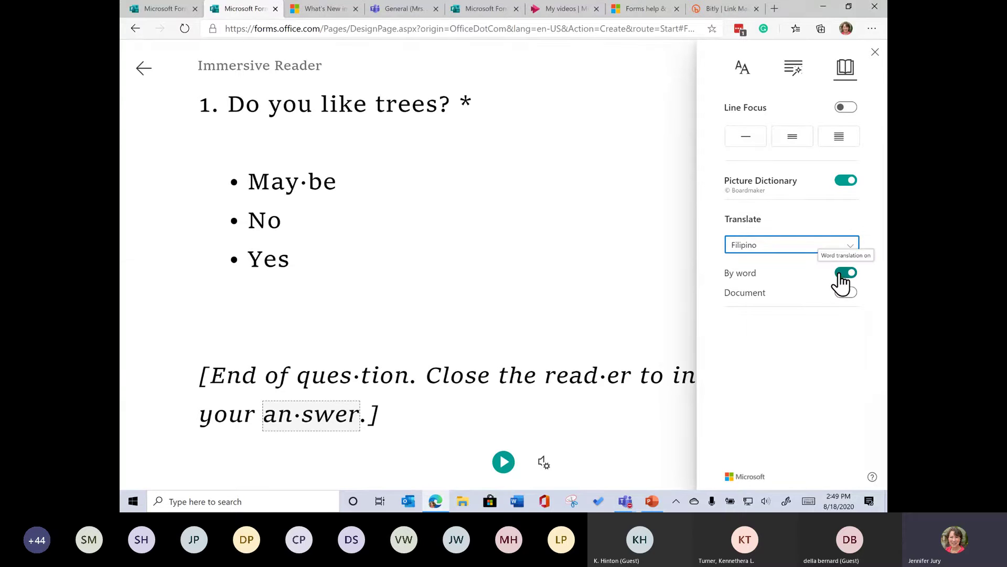
left_click(412, 114)
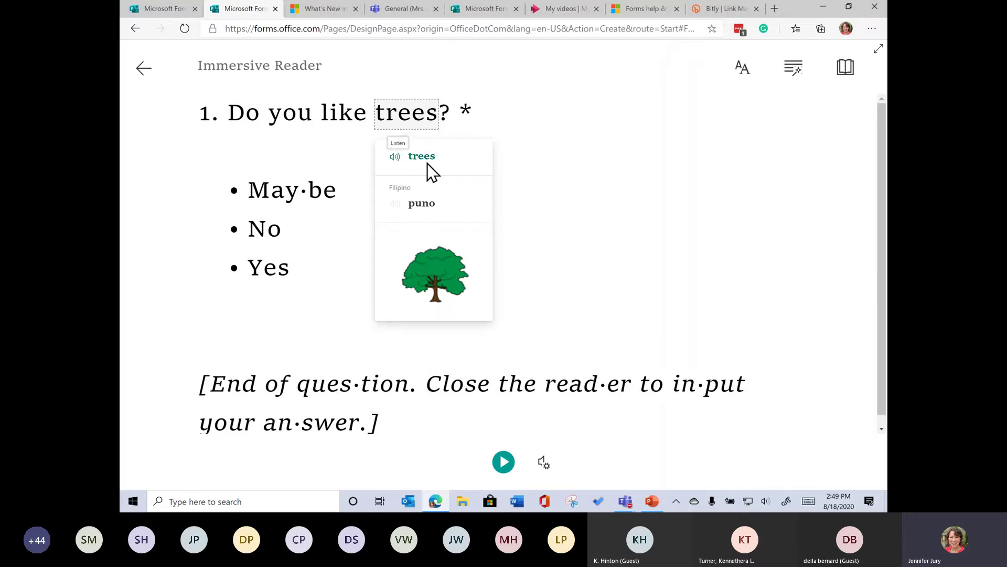
Step: Translate the whole question into Filipino in Immersive Reader, and return to the form preview
left_click(846, 70)
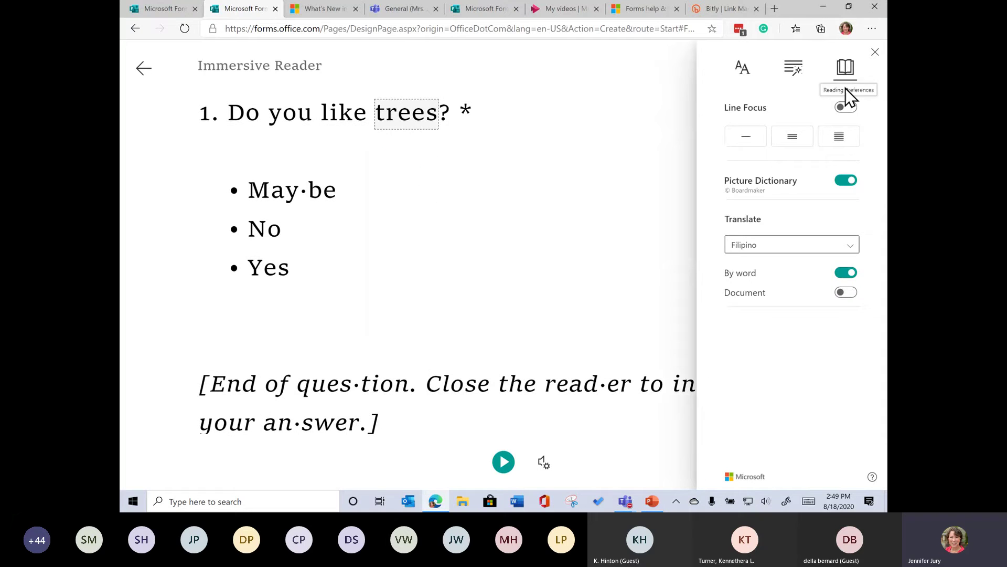
left_click(843, 293)
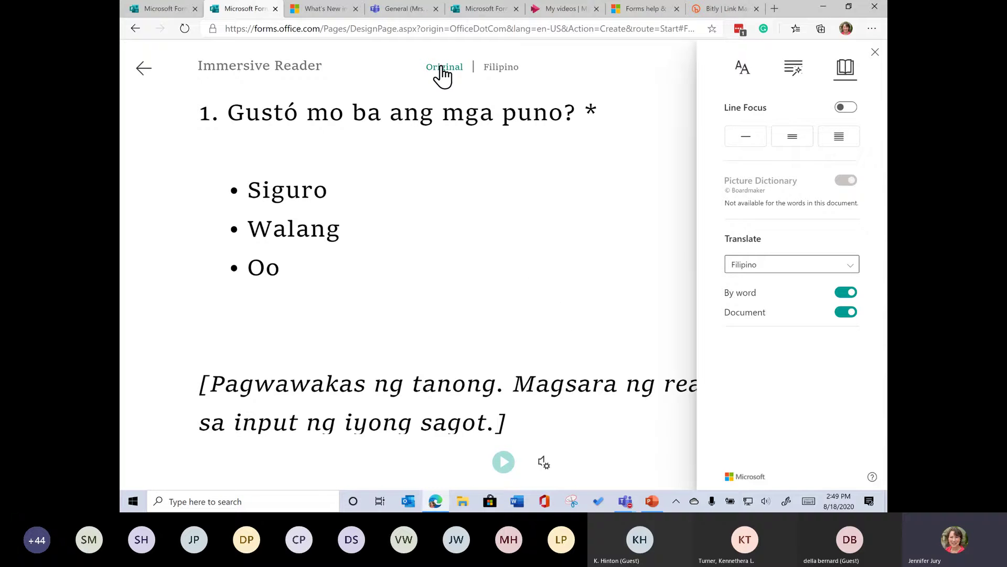
left_click(141, 70)
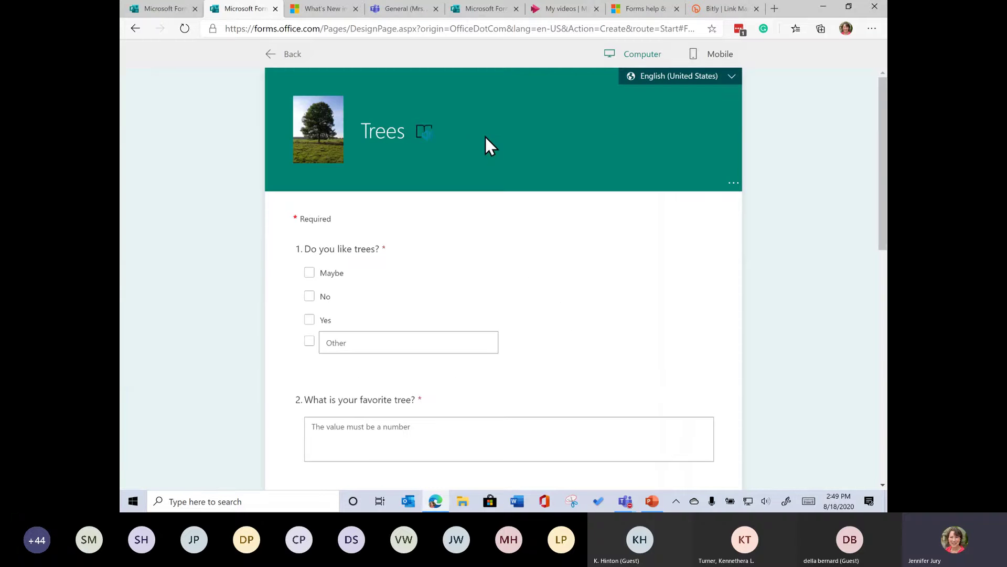
Step: Check the language choices offered in the preview and return to editing the form
left_click(732, 83)
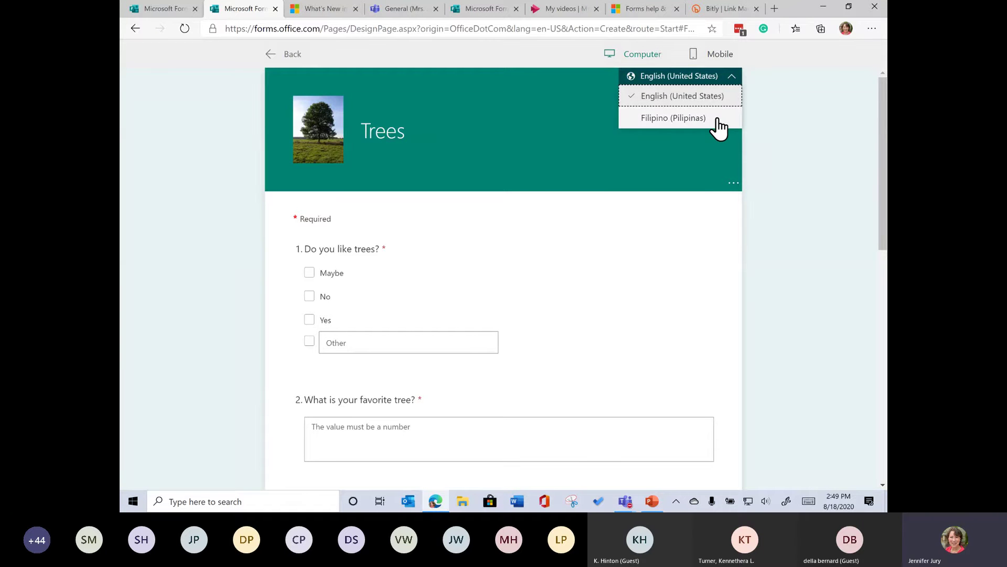
left_click(137, 31)
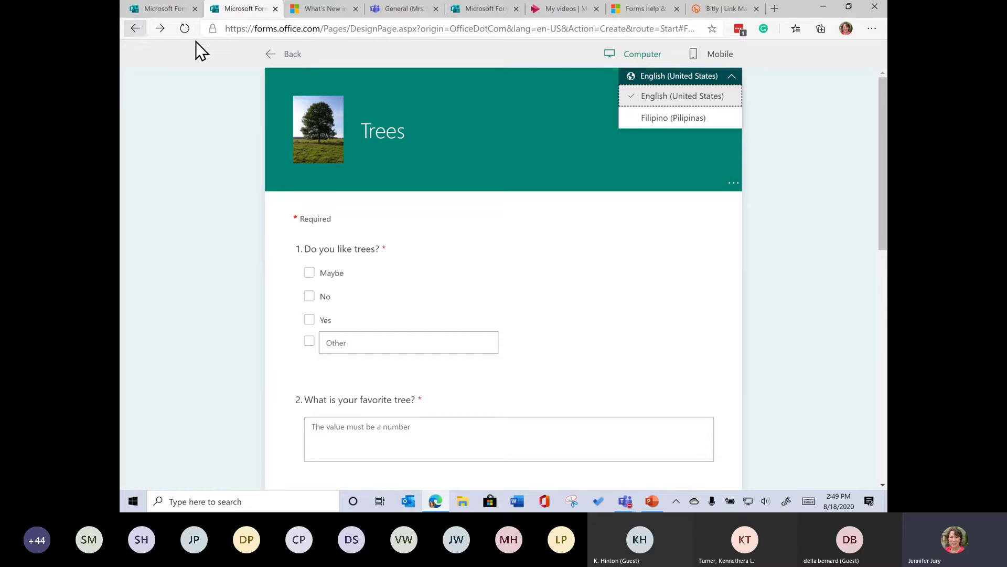
left_click(272, 55)
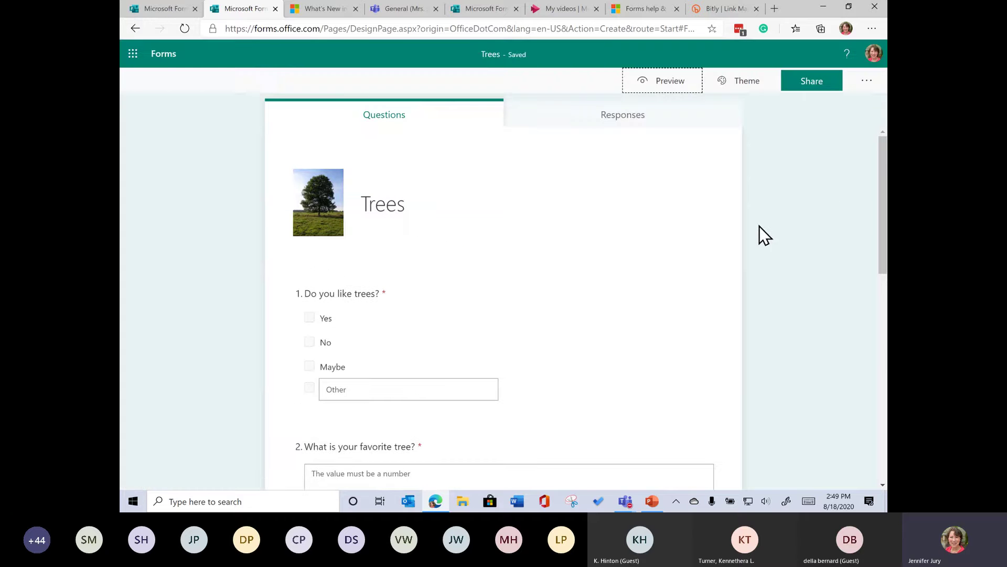
Step: Review the form's sharing options, including the choices for who can respond
left_click(831, 87)
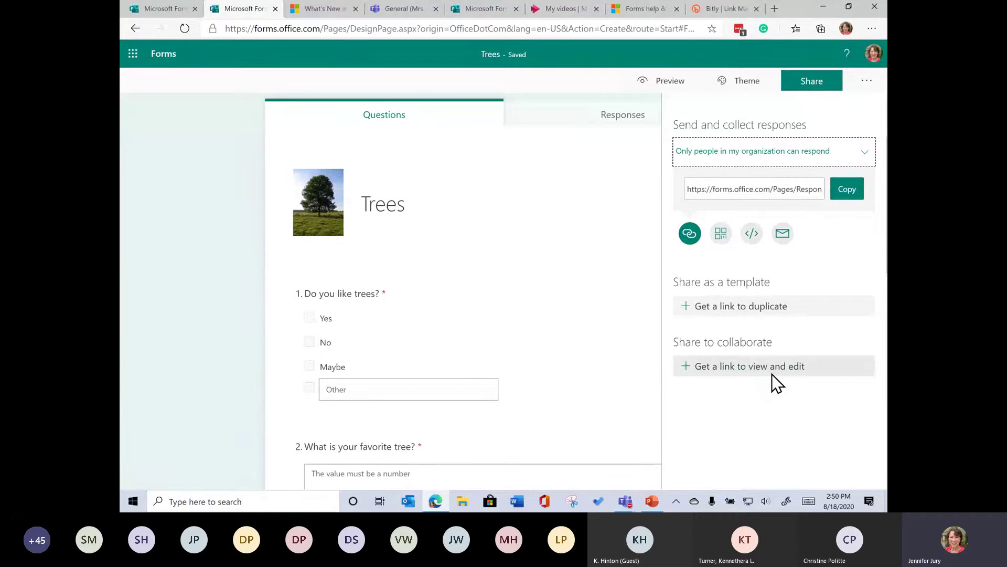
left_click(869, 155)
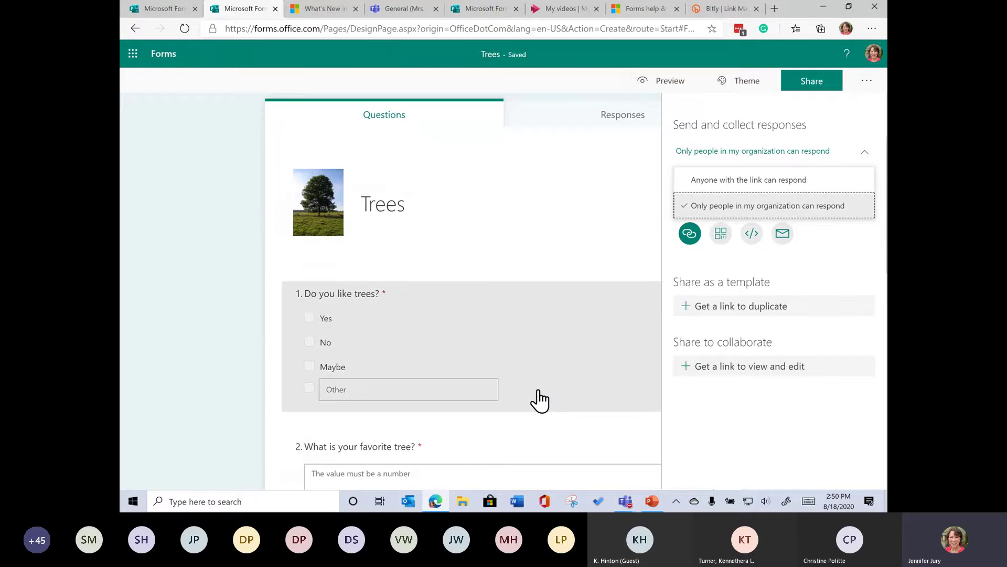
scroll(542, 402, "down", 1)
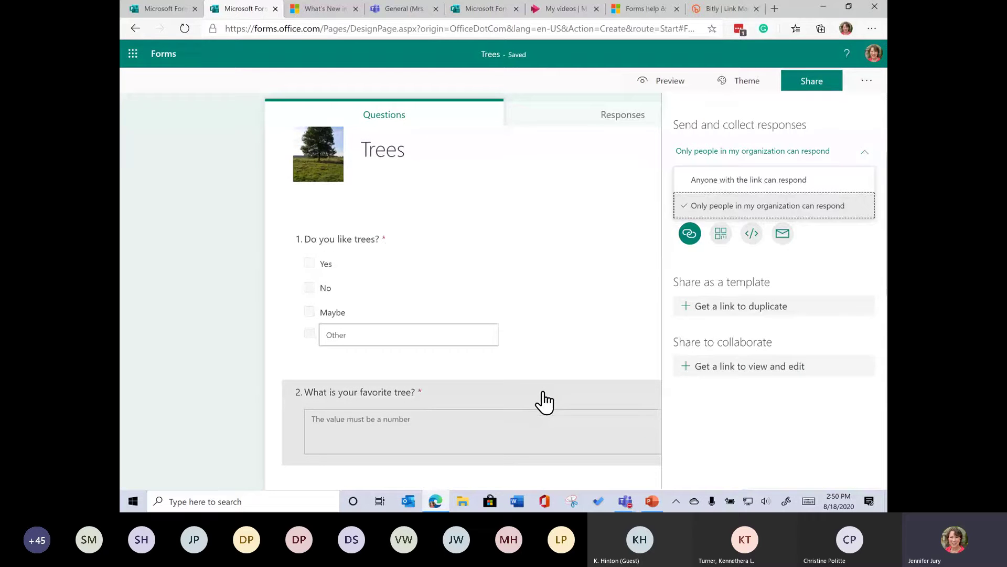
scroll(544, 401, "up", 1)
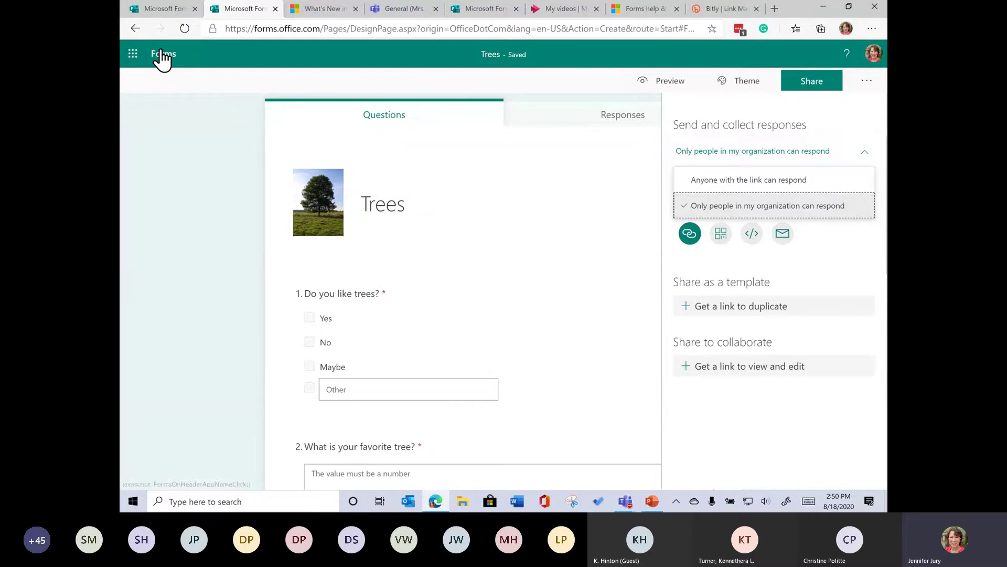
Step: Leave the Trees form and open the form "Summer Vacation (Webinar 8/18)" from the recent forms
left_click(162, 53)
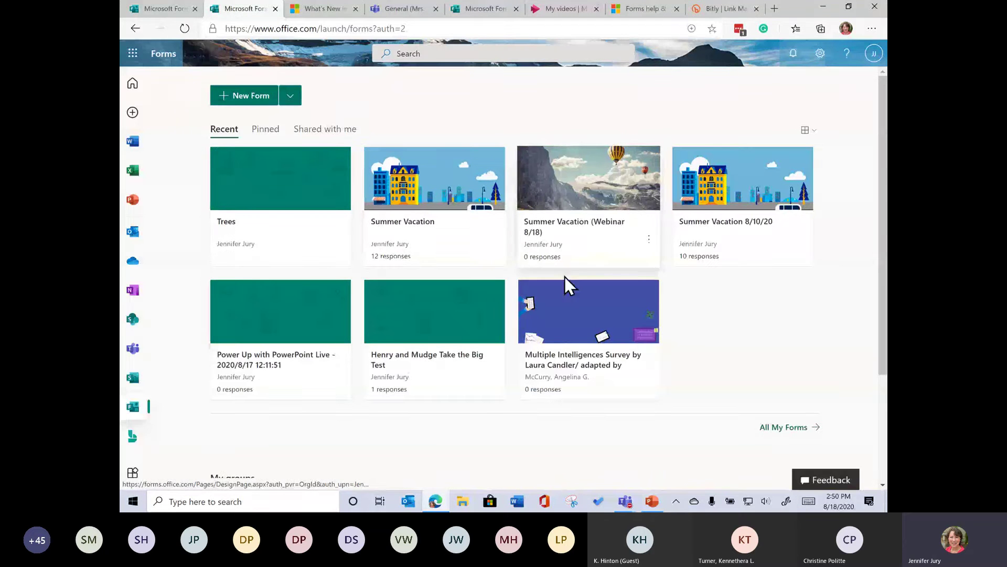
left_click(606, 243)
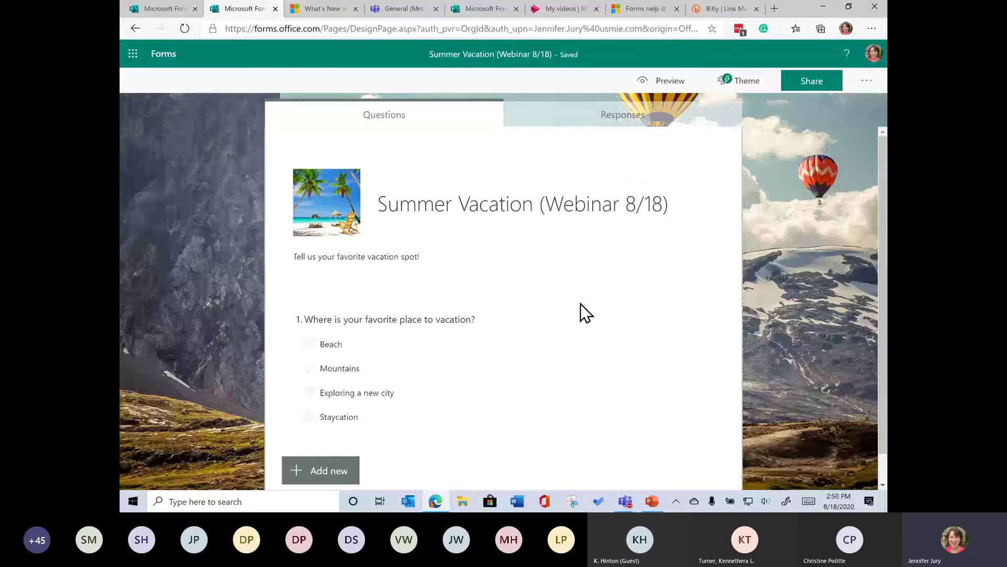
Step: Copy the Summer Vacation form's response link and post it in the Teams meeting chat
left_click(792, 84)
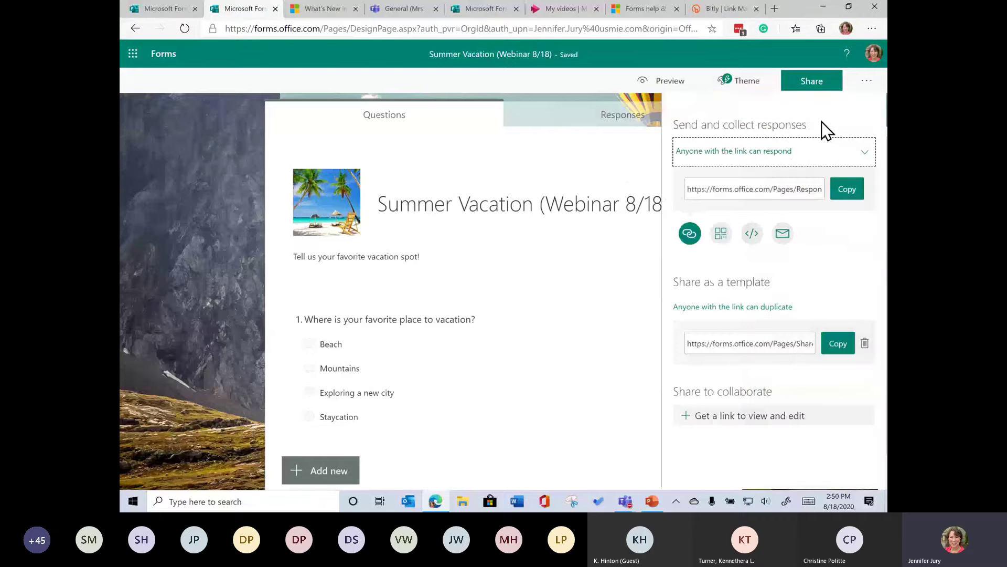
left_click(842, 192)
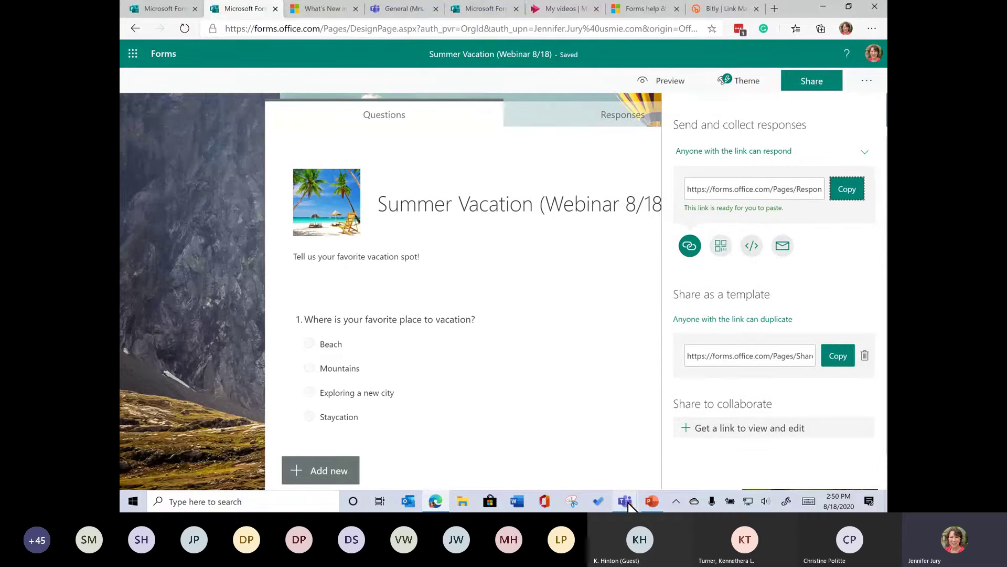
mouse_move(629, 504)
left_click(693, 436)
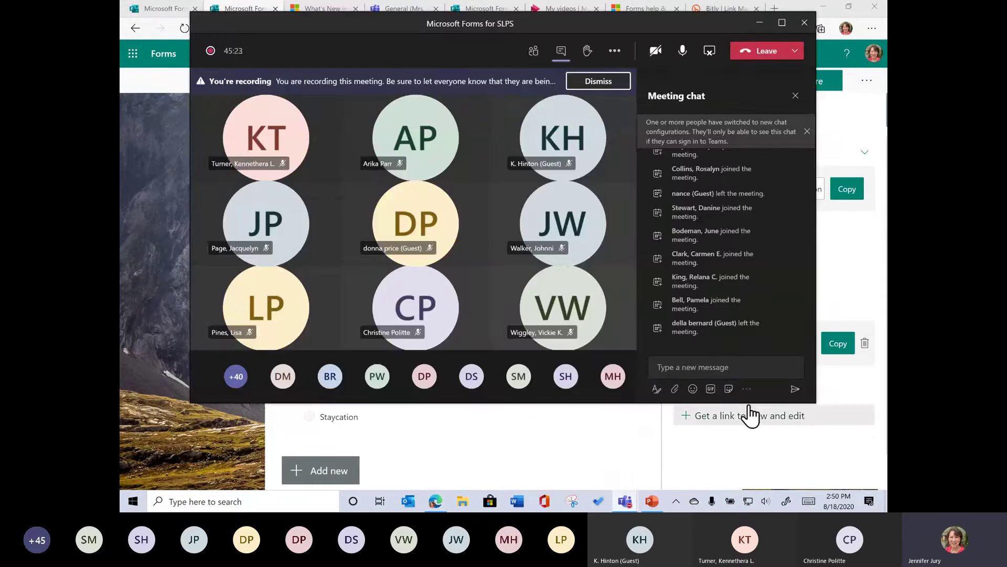
left_click(717, 366)
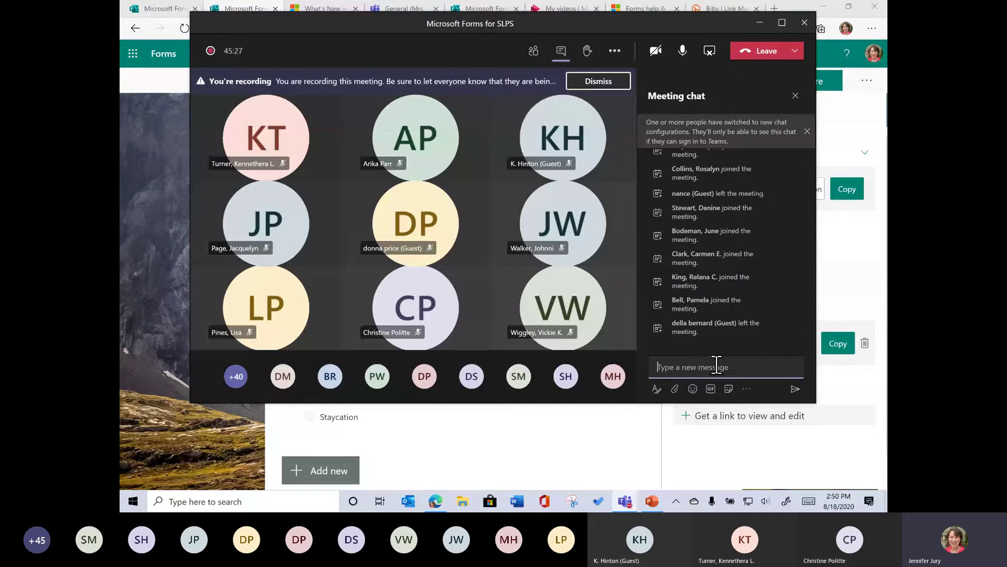
key("ctrl+v")
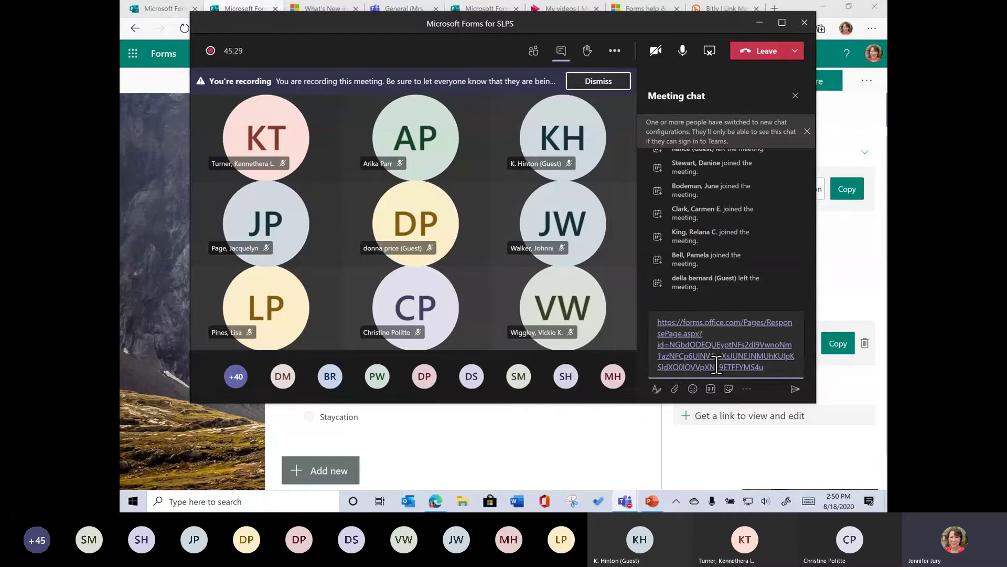
left_click(796, 389)
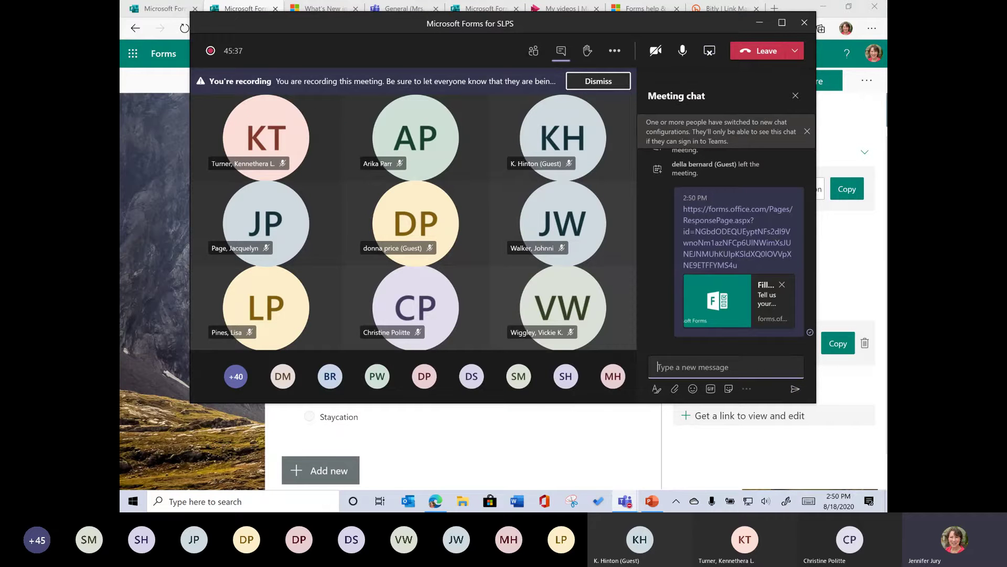
Step: Return to the form in the browser, open its responses and refresh them to follow the incoming votes
left_click(589, 457)
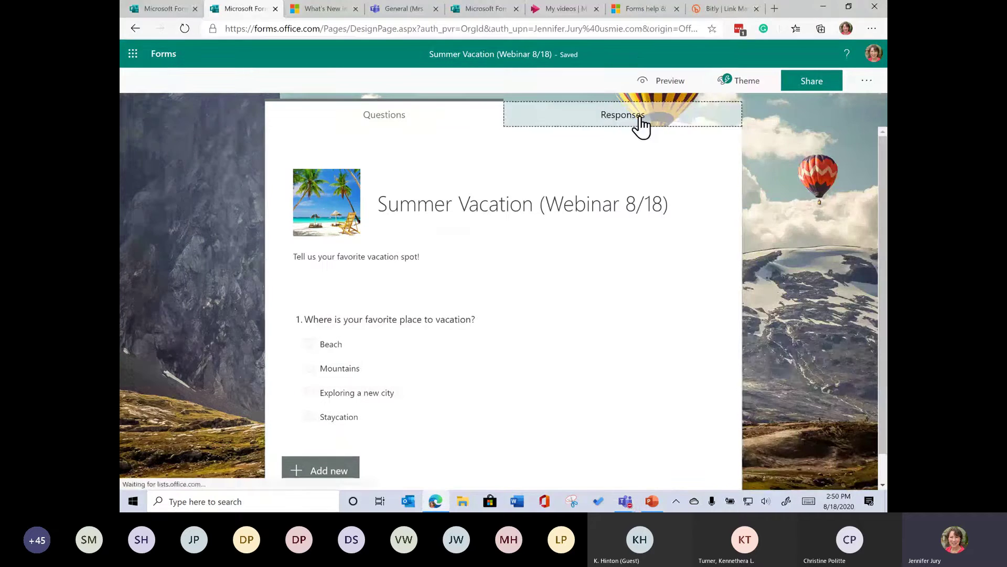
left_click(628, 113)
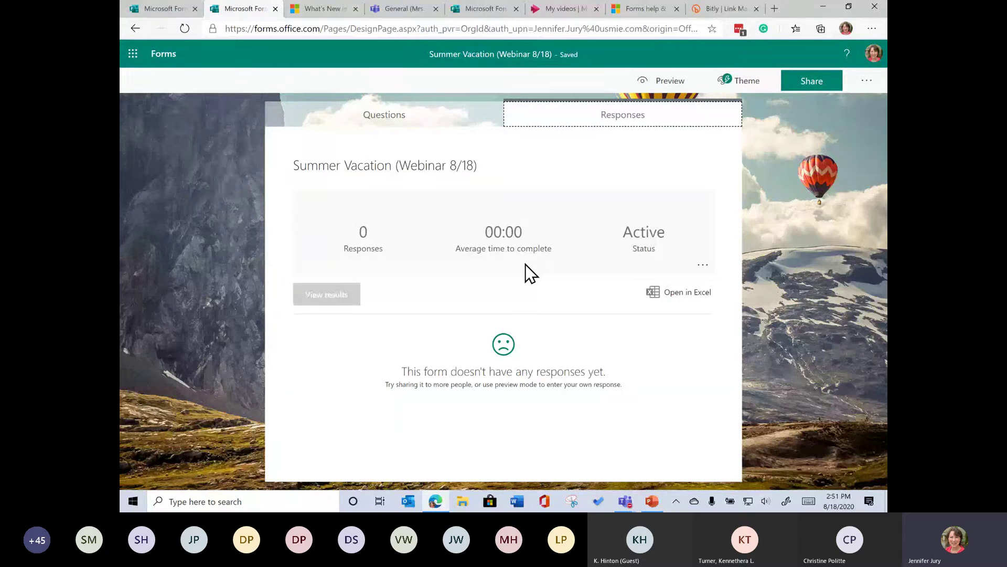
left_click(181, 26)
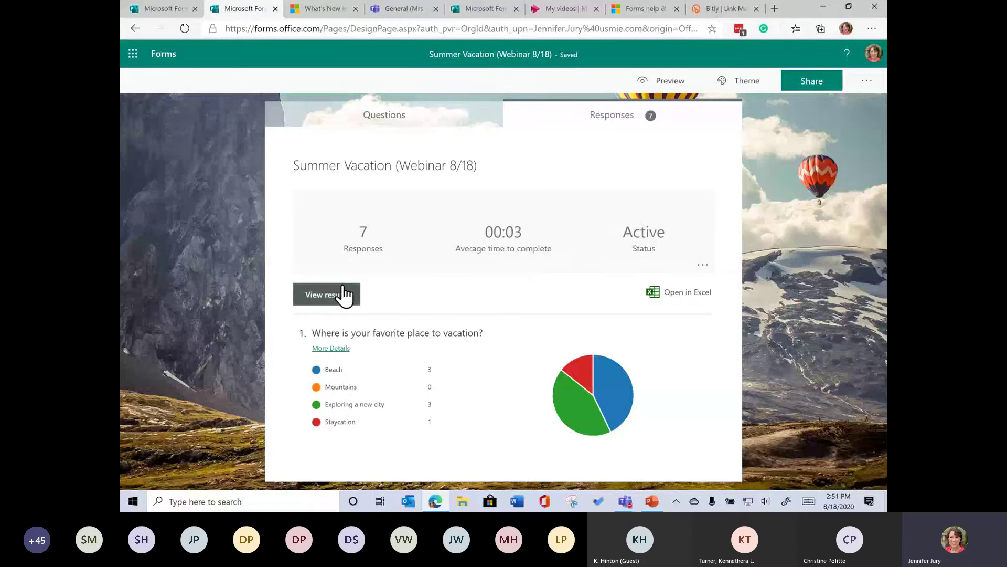
mouse_move(412, 377)
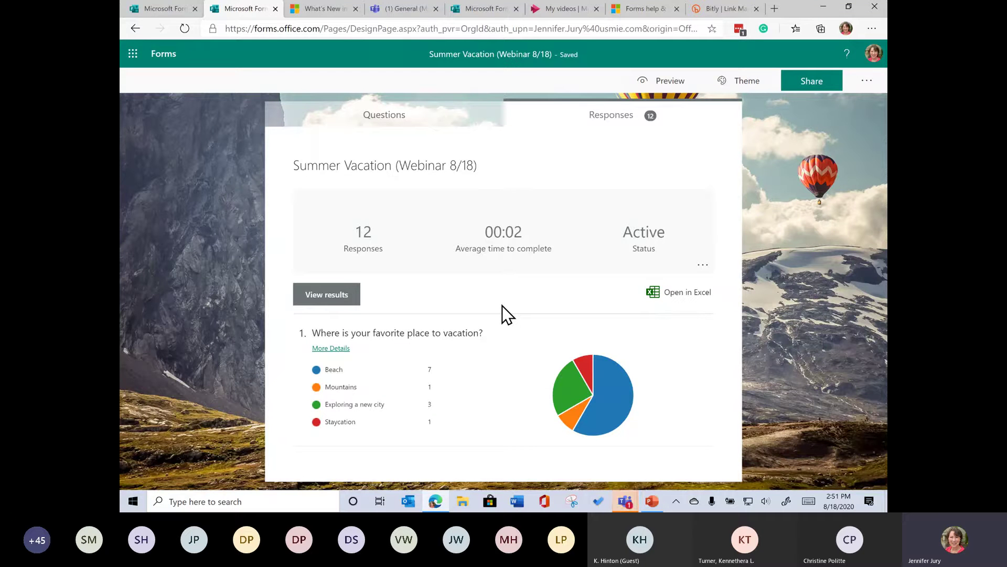
left_click(181, 30)
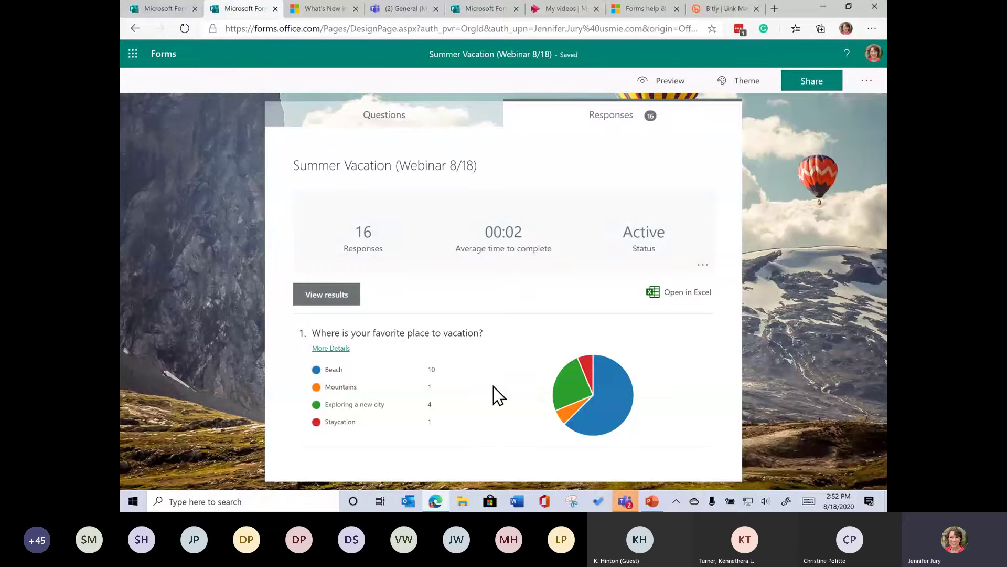
Step: View the individual results of the first few respondents and return to the response summary
left_click(337, 297)
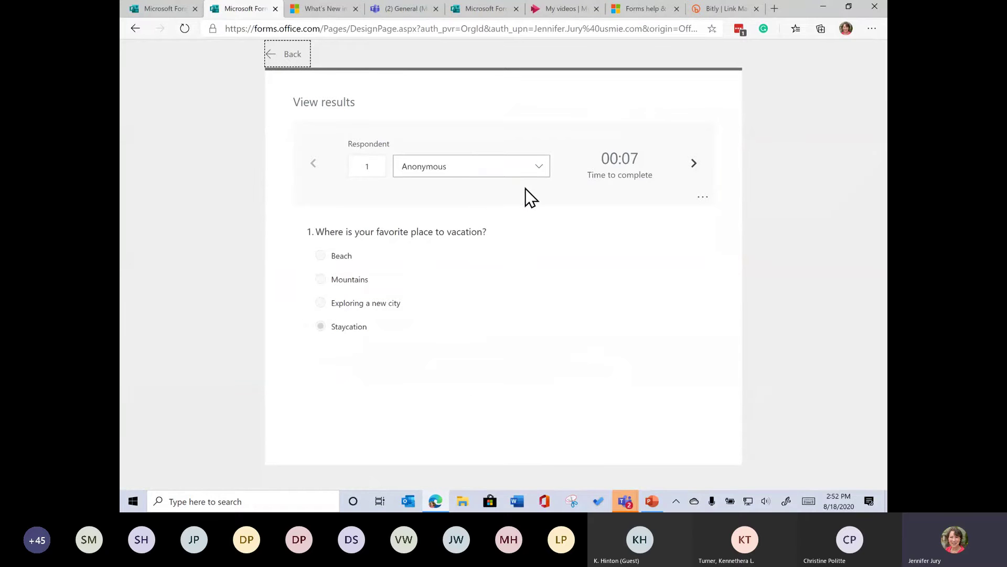
left_click(691, 165)
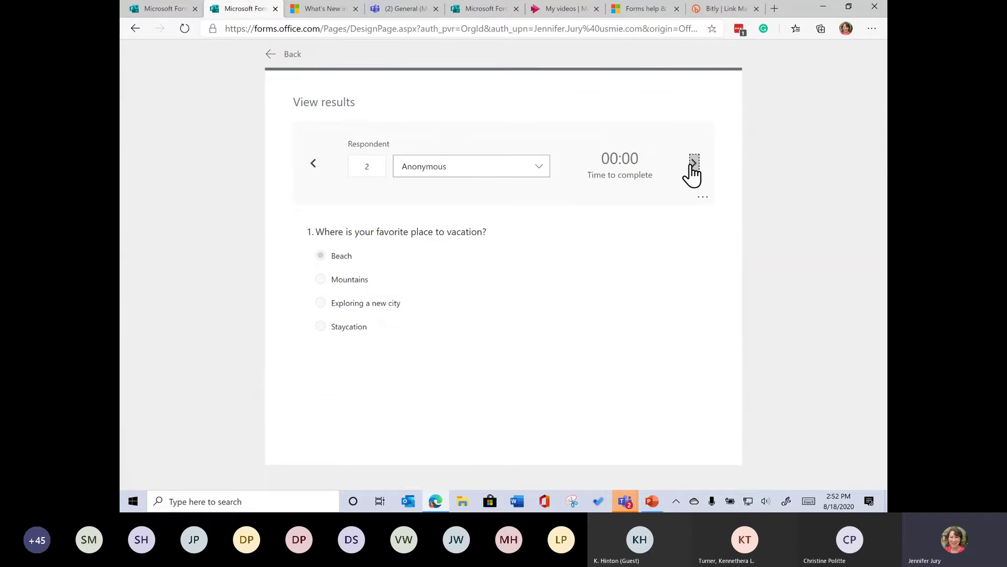
left_click(693, 164)
left_click(286, 54)
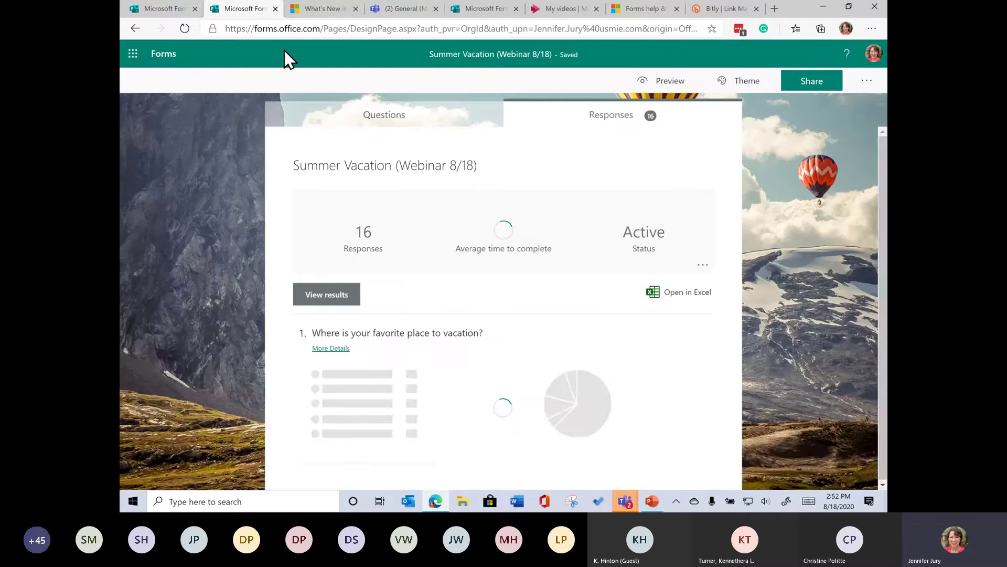
Step: Review the detailed list of answers to the favorite vacation place question, and close it
left_click(339, 349)
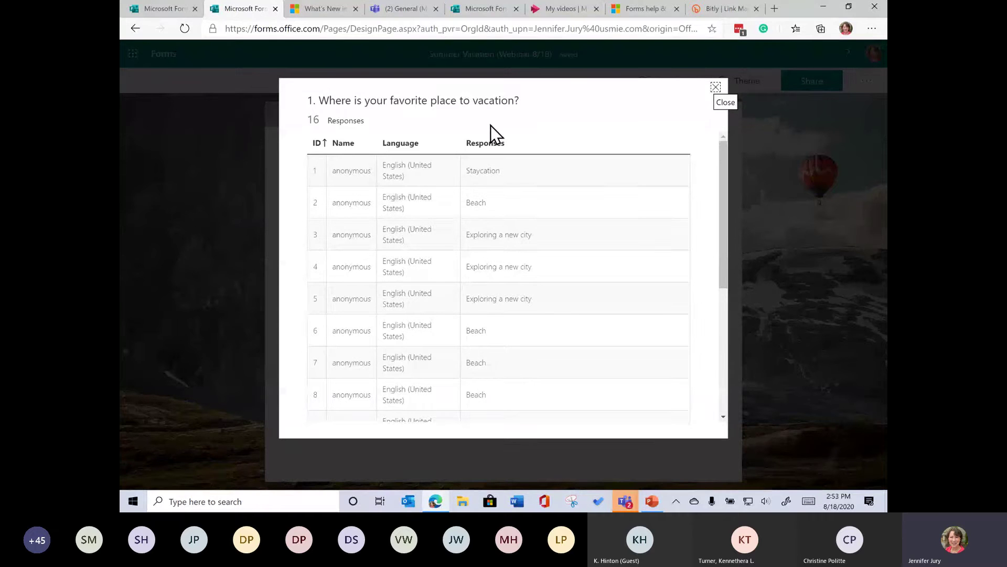
scroll(540, 273, "down", 3)
scroll(540, 272, "down", 3)
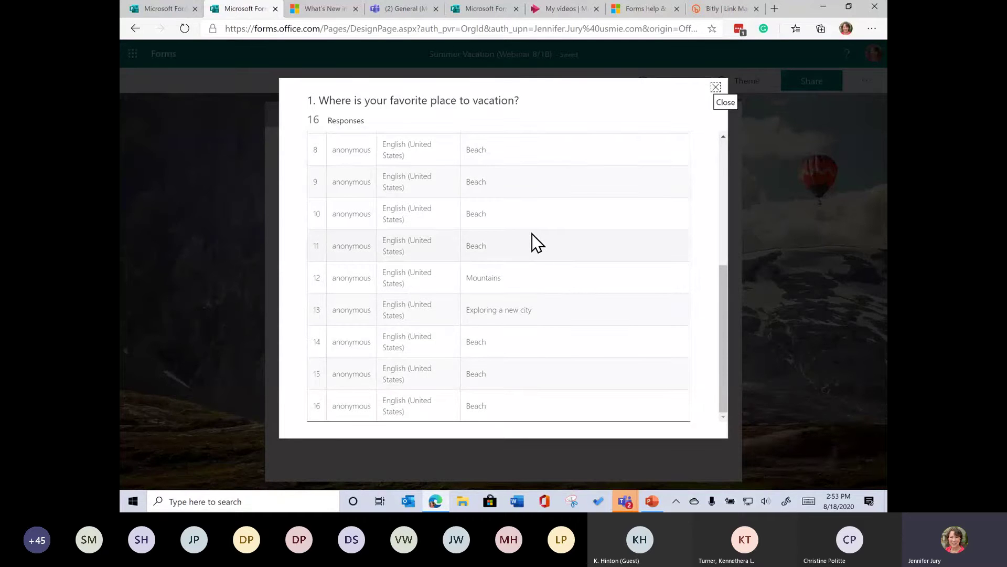
left_click(716, 87)
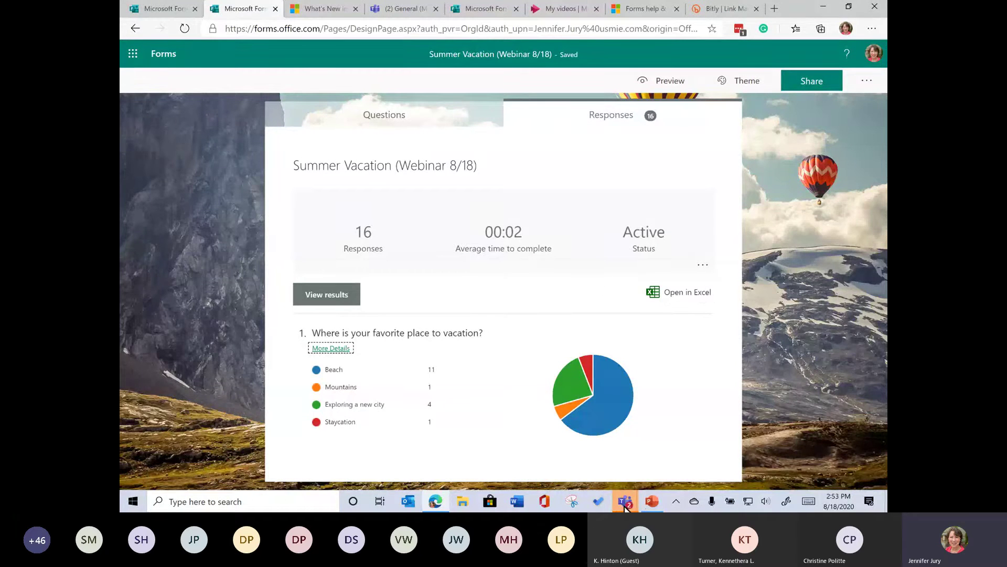
Step: Check the latest messages in the Teams meeting chat and return to the form's response summary
mouse_move(625, 503)
left_click(679, 459)
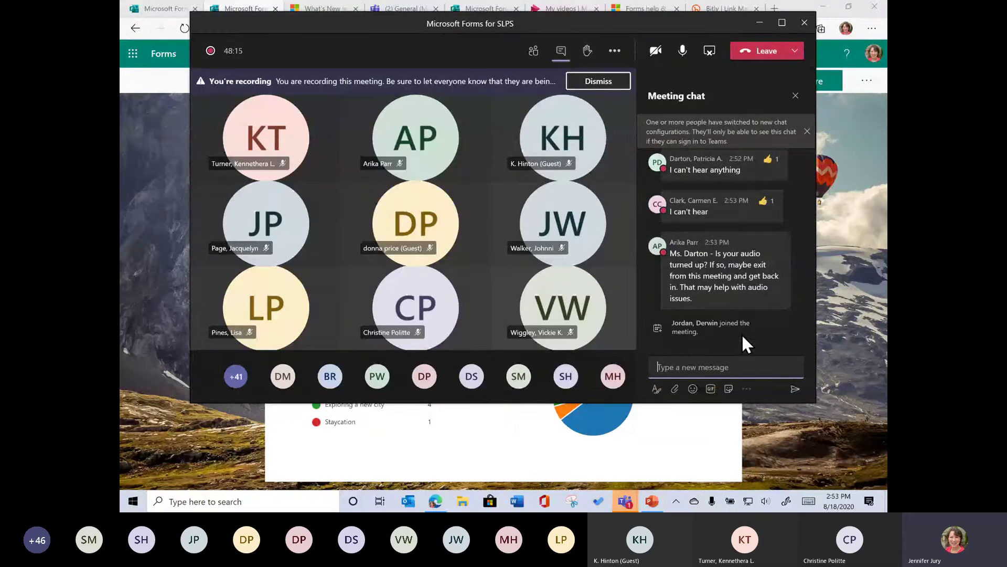
scroll(714, 231, "up", 3)
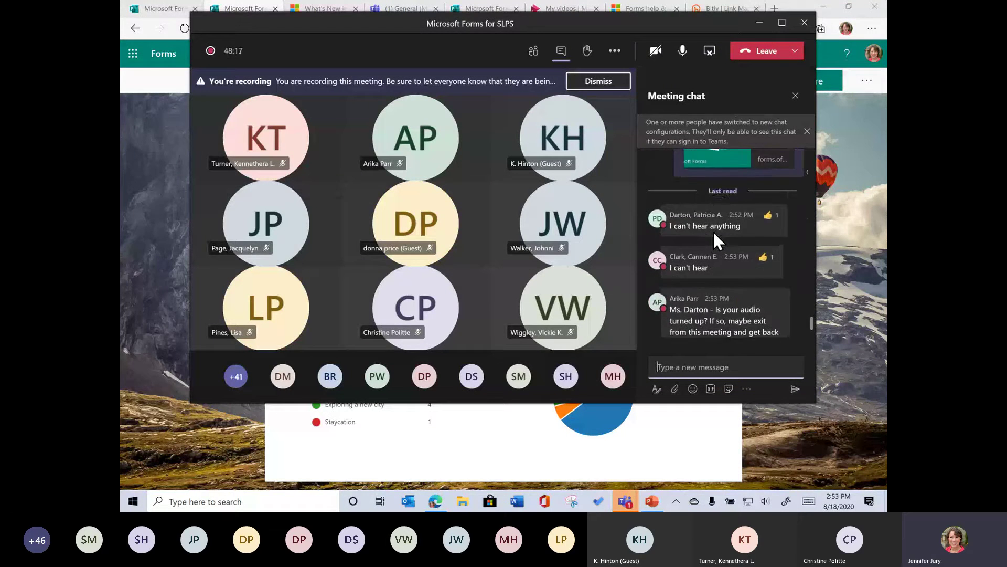
left_click(709, 50)
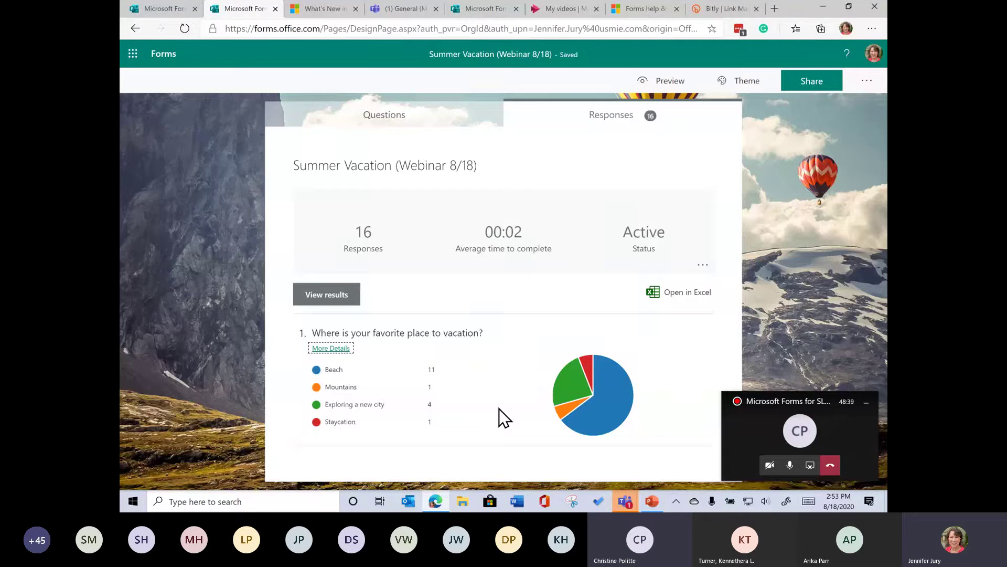
Step: Check the speaker, microphone and camera in the Teams meeting's device settings, and reopen the meeting chat
left_click(733, 459)
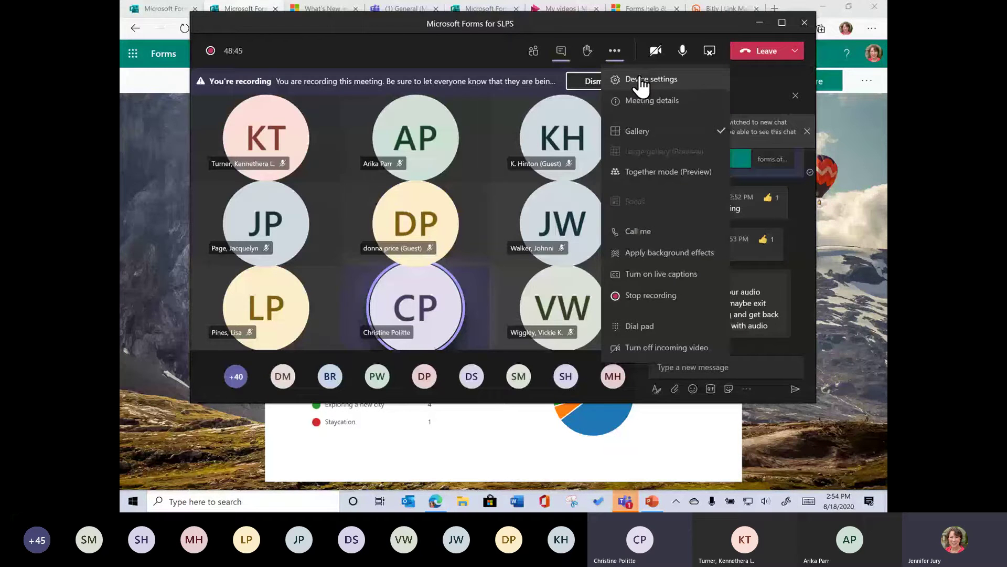
left_click(642, 80)
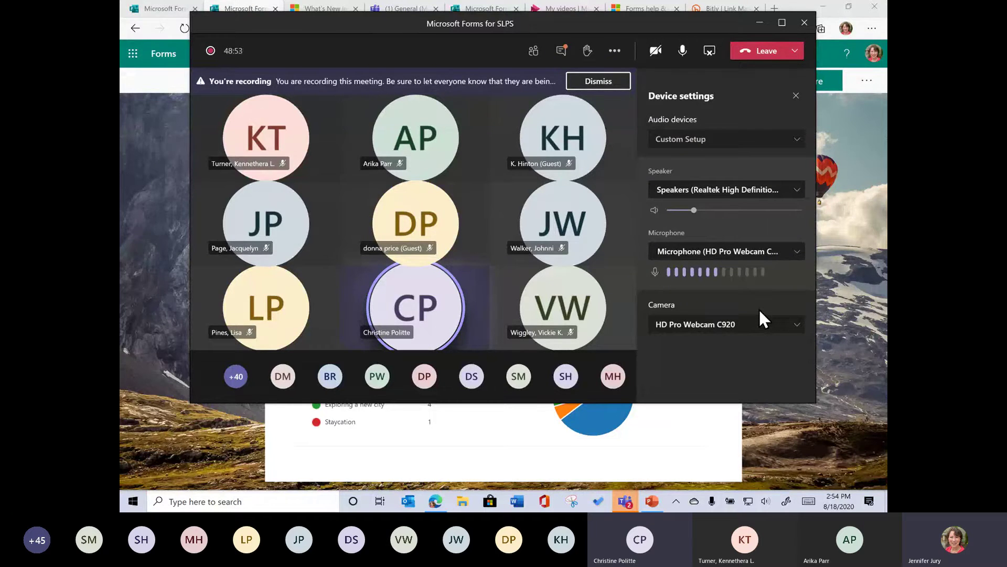
left_click(560, 59)
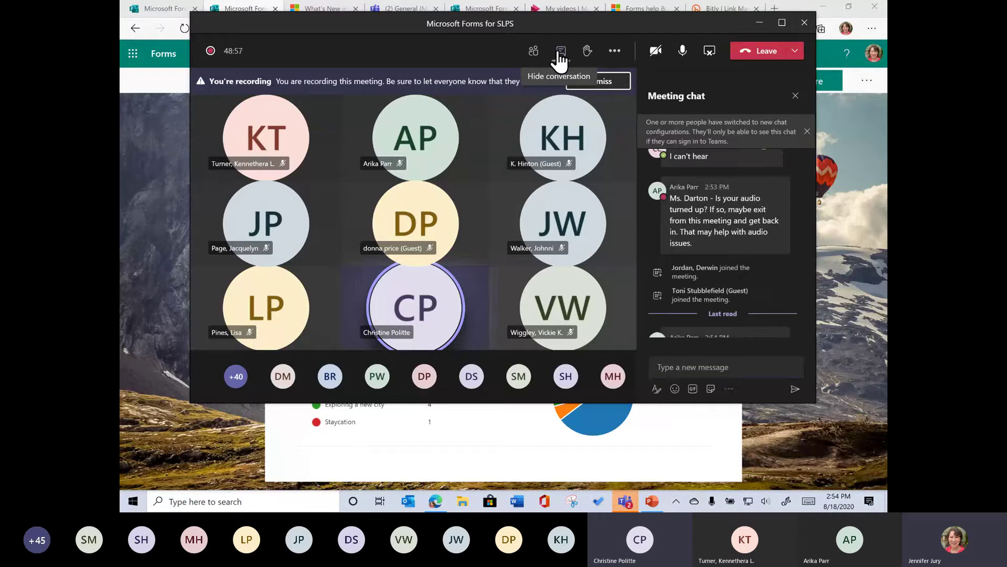
Step: Read through the recent meeting chat messages and switch back to the form's responses in the browser
scroll(802, 284, "down", 1)
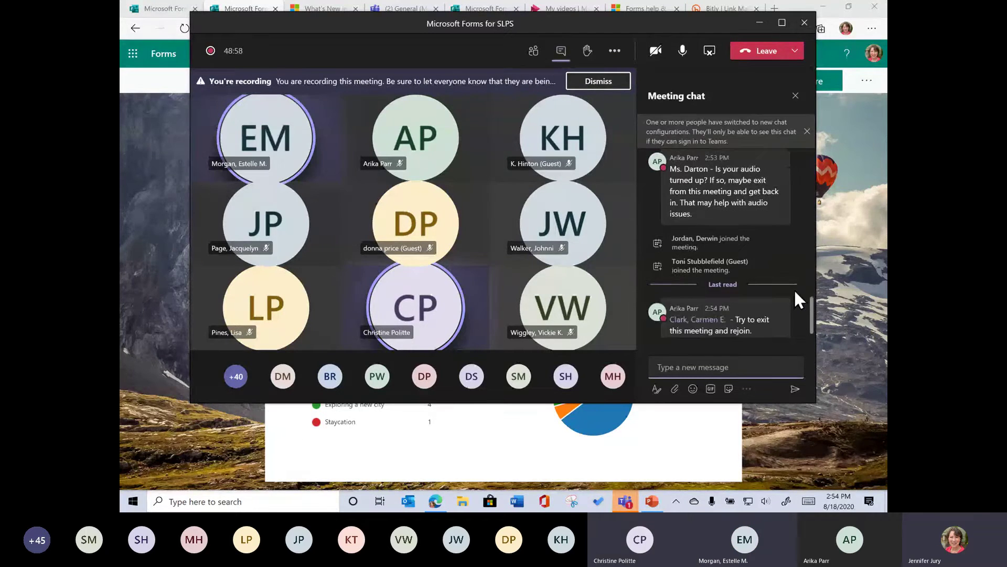
scroll(793, 294, "down", 1)
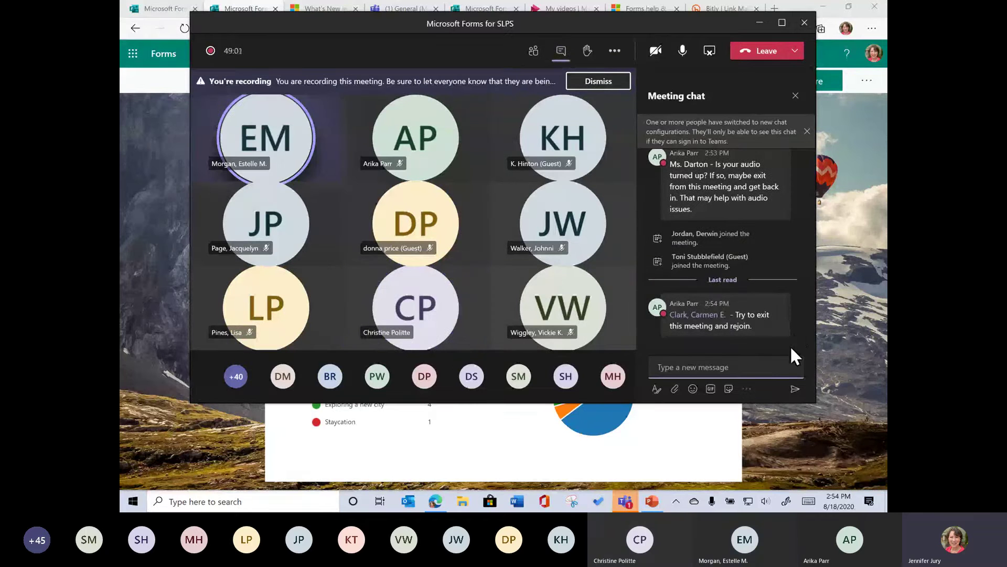
scroll(782, 332, "up", 5)
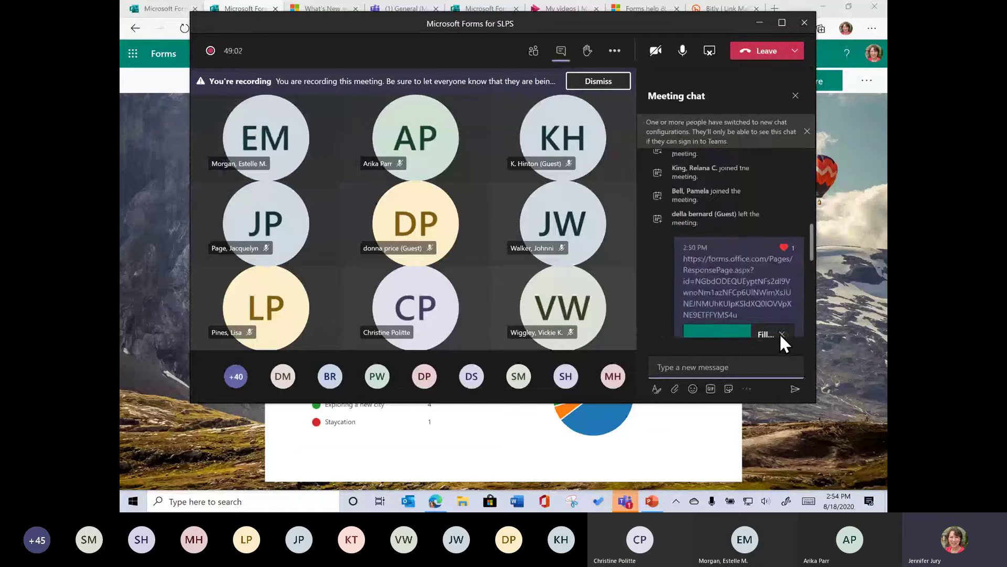
scroll(779, 333, "down", 5)
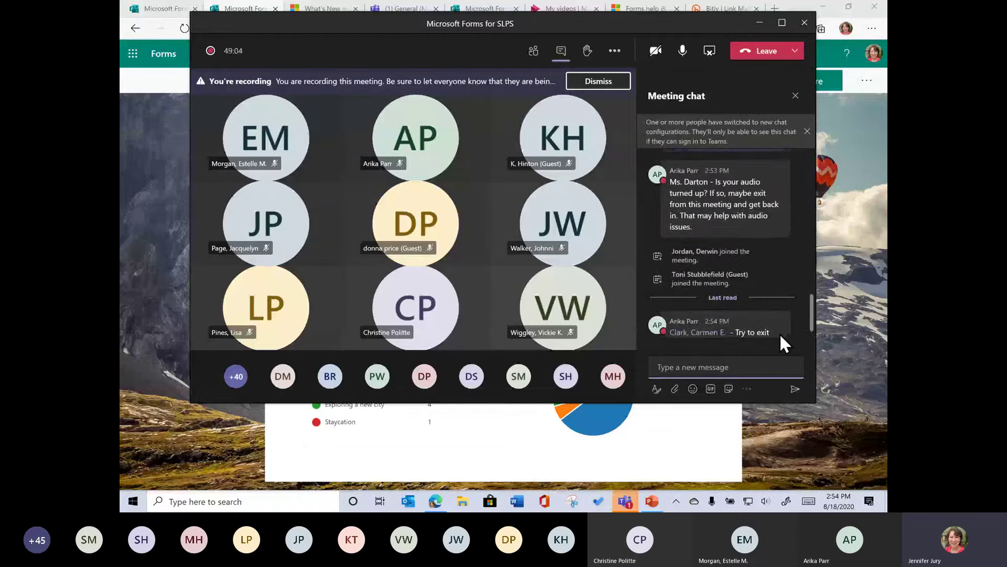
scroll(780, 332, "down", 1)
left_click(708, 366)
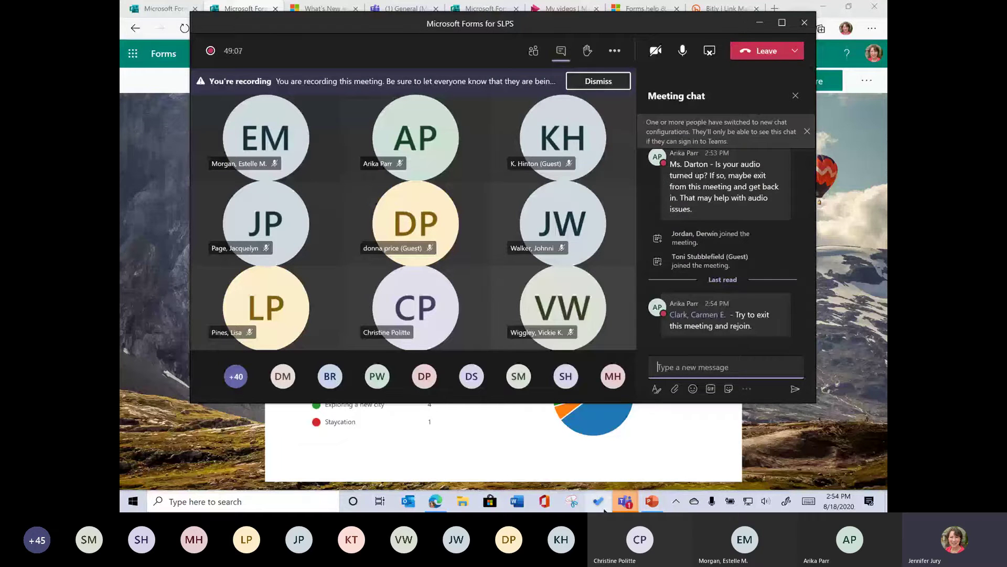
mouse_move(436, 505)
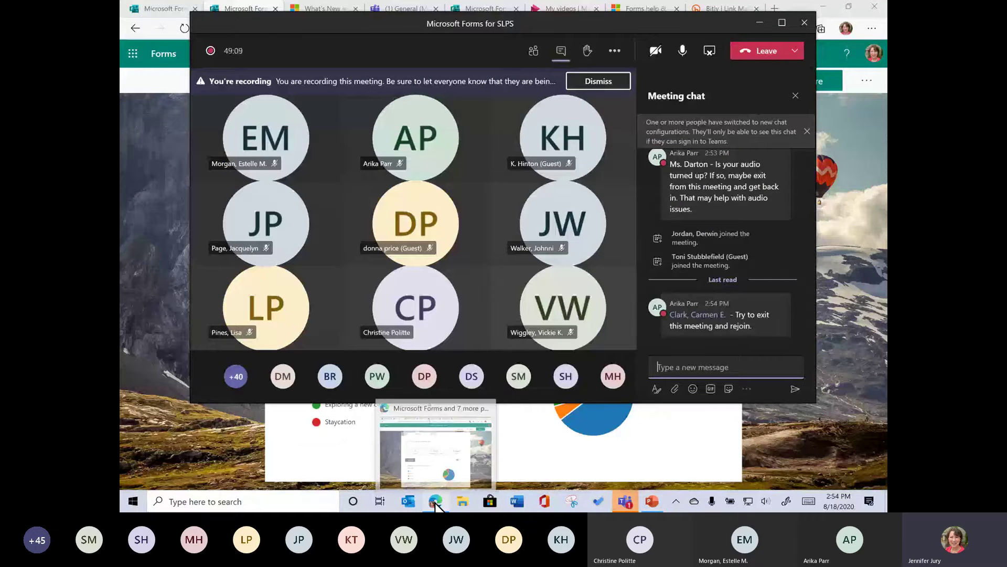
left_click(435, 505)
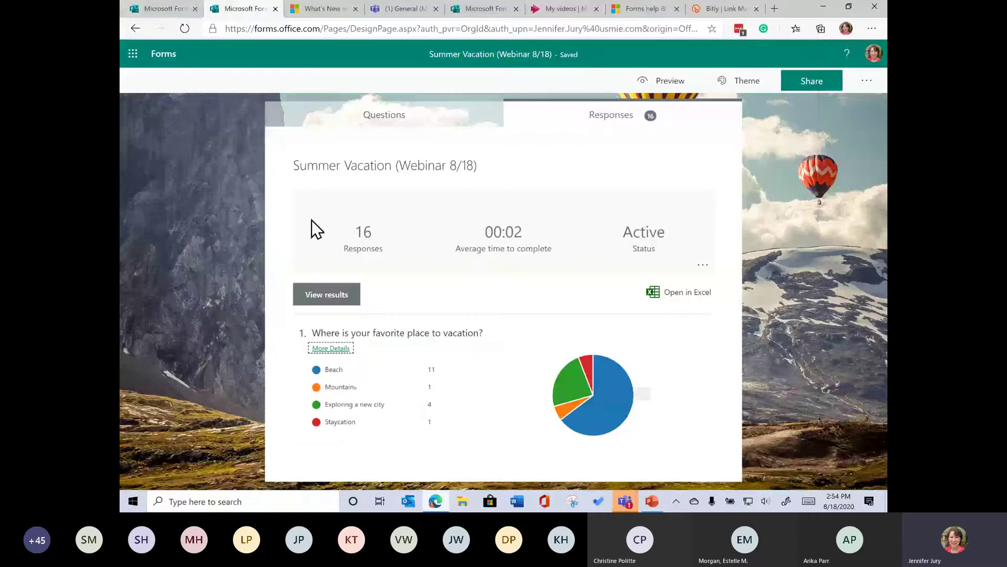
Step: Create a new quiz from the Forms home page and title it "Trees"
left_click(161, 62)
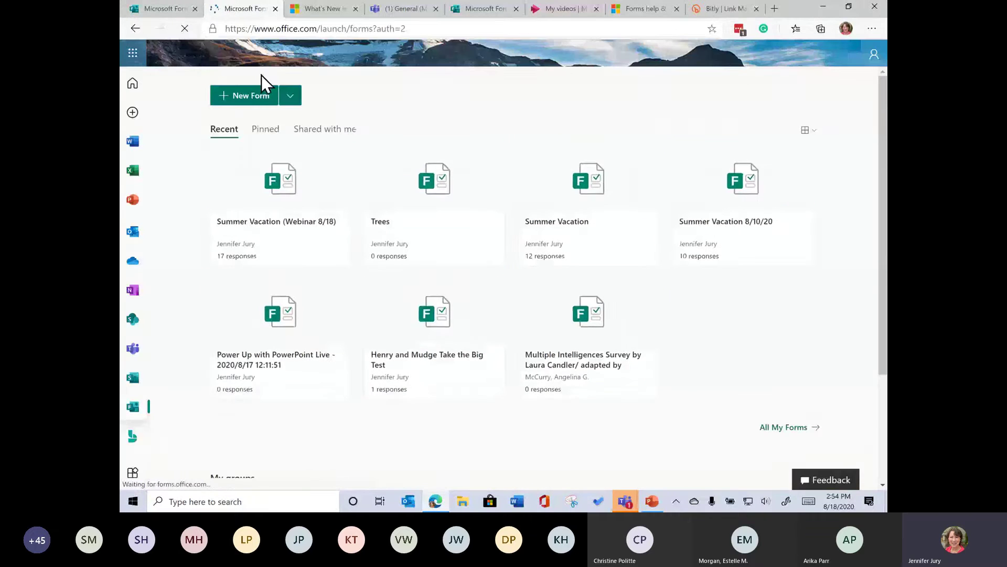
left_click(290, 99)
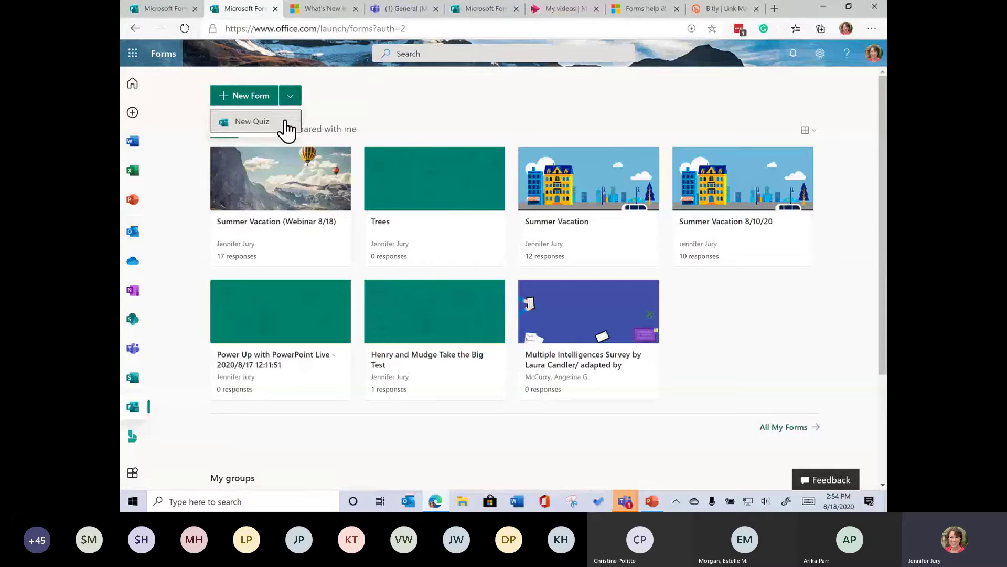
left_click(285, 121)
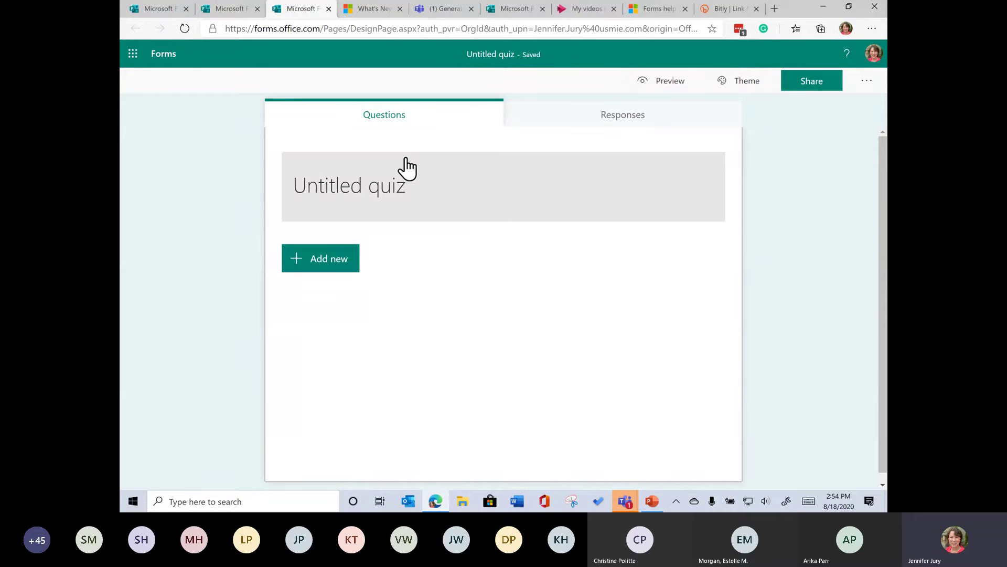
left_click(372, 190)
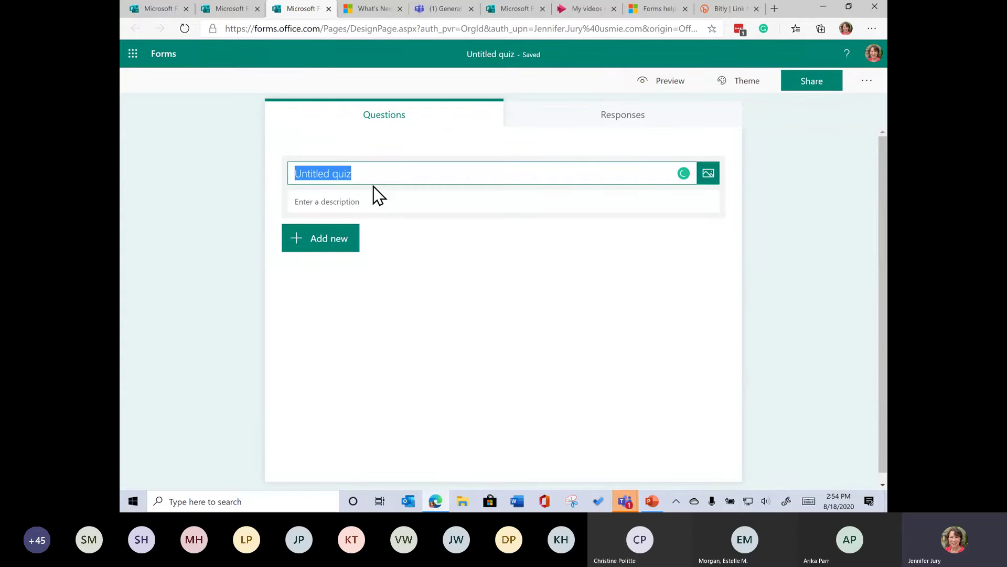
type("Tree")
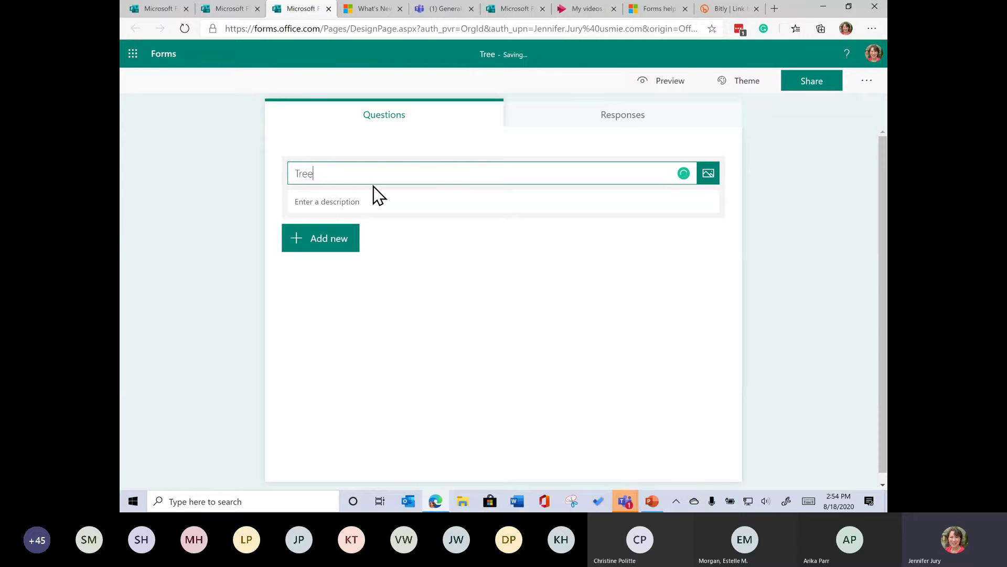
type("s")
Step: Add a choice question "Do you like trees?" with all the suggested options Yes, No and Maybe
left_click(316, 244)
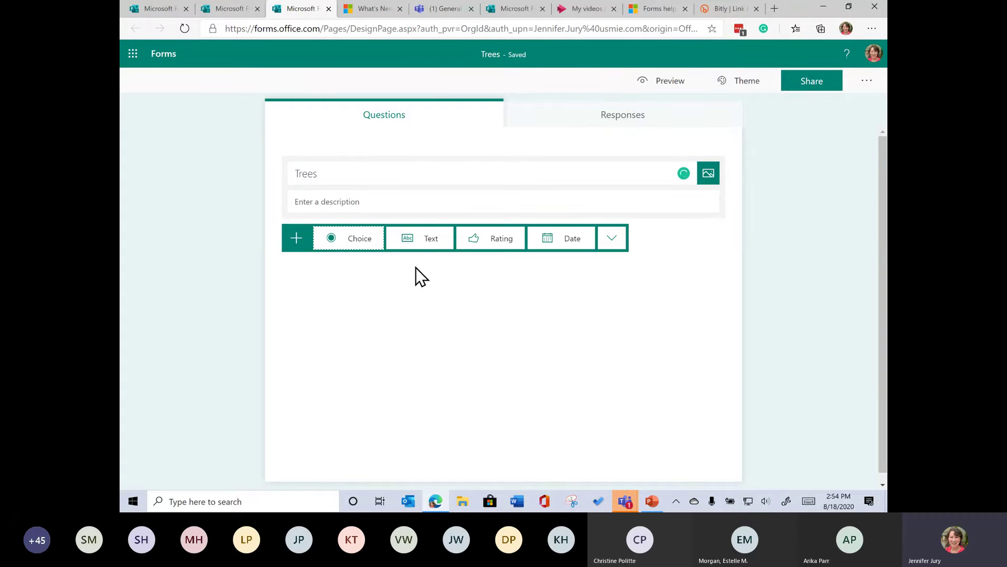
left_click(369, 245)
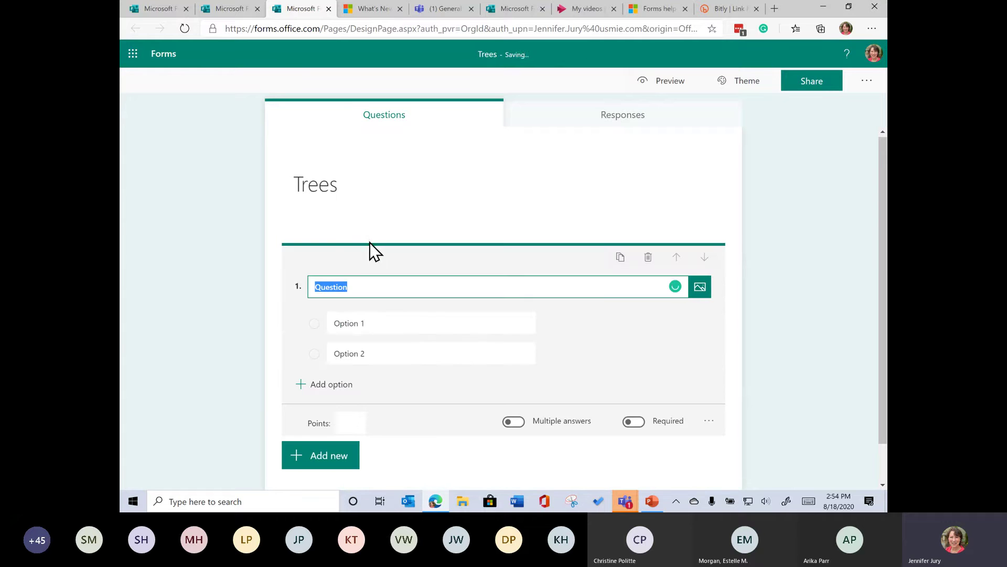
left_click(370, 287)
key("BackSpace")
key("BackSpace")
key("BackSpace")
key("BackSpace")
key("BackSpace")
key("BackSpace")
key("BackSpace")
key("BackSpace")
type("Do you like trees?")
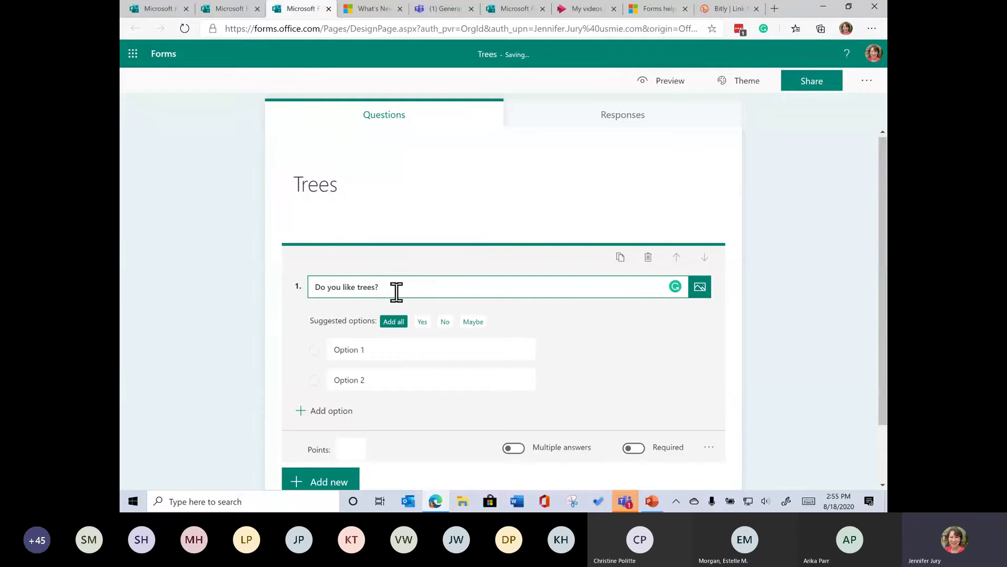
left_click(392, 322)
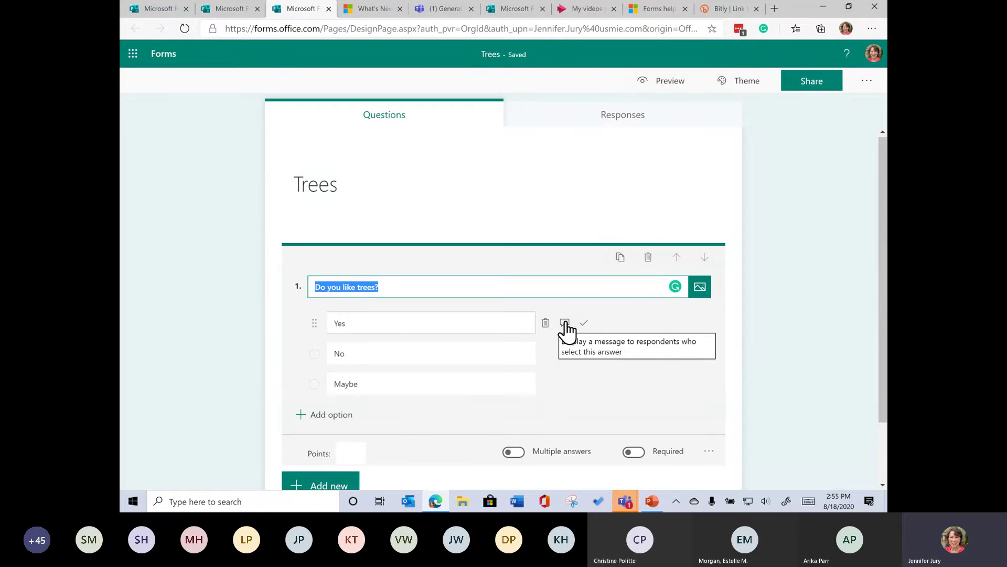
Step: Attach the message "Great! I love trees too." to the Yes option and mark Yes as a correct answer
left_click(565, 324)
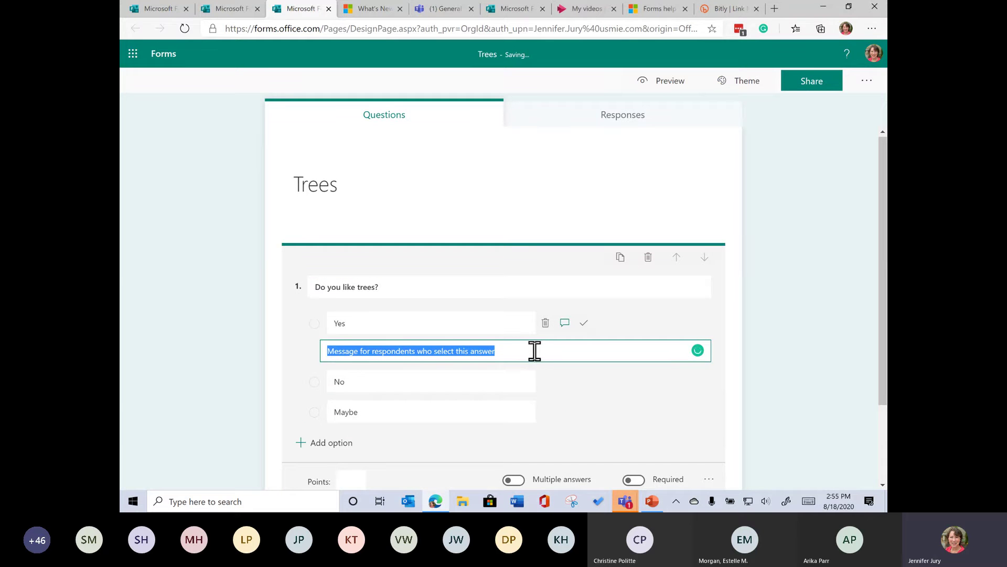
left_click(523, 352)
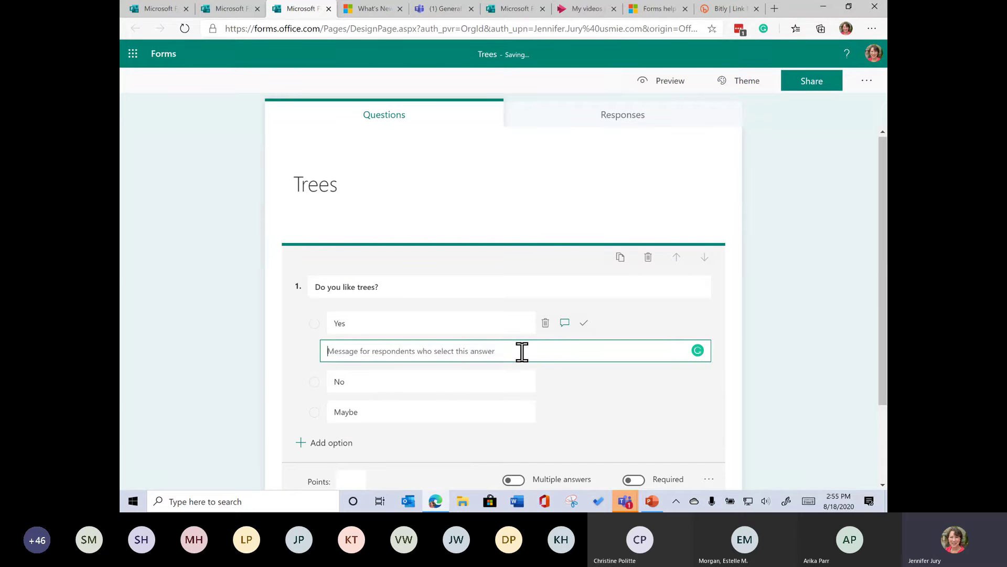
type("Great")
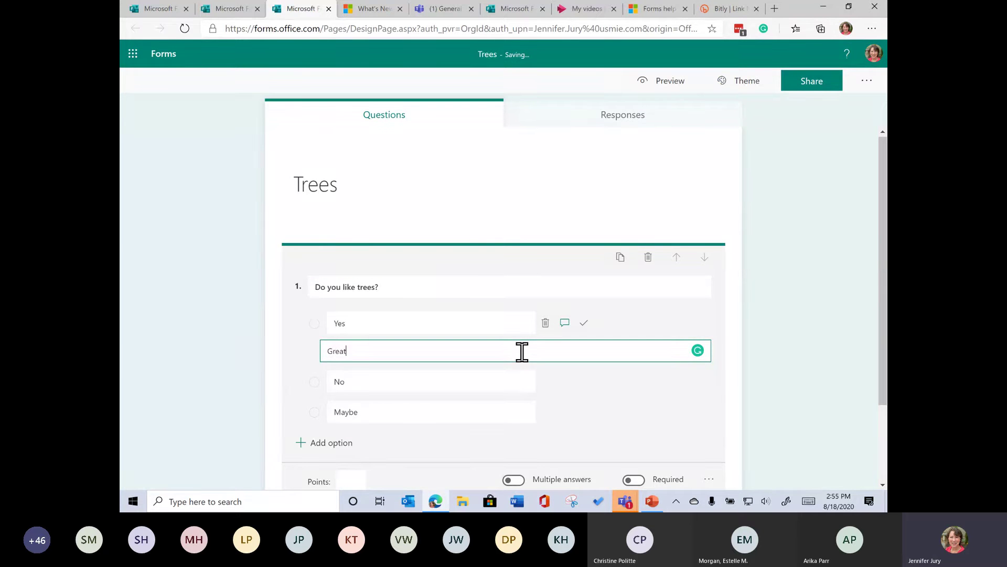
type("! I love trees too.")
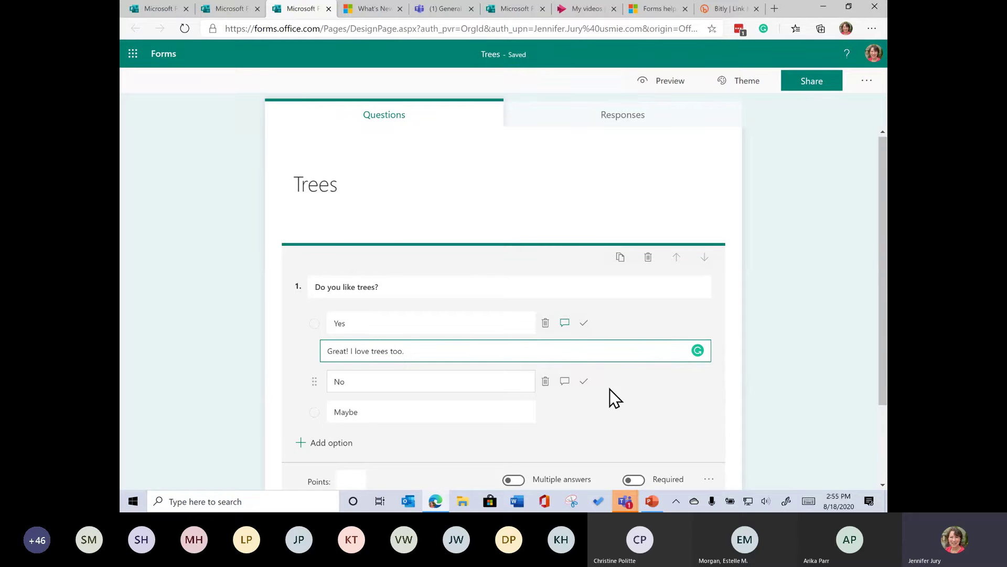
left_click(697, 391)
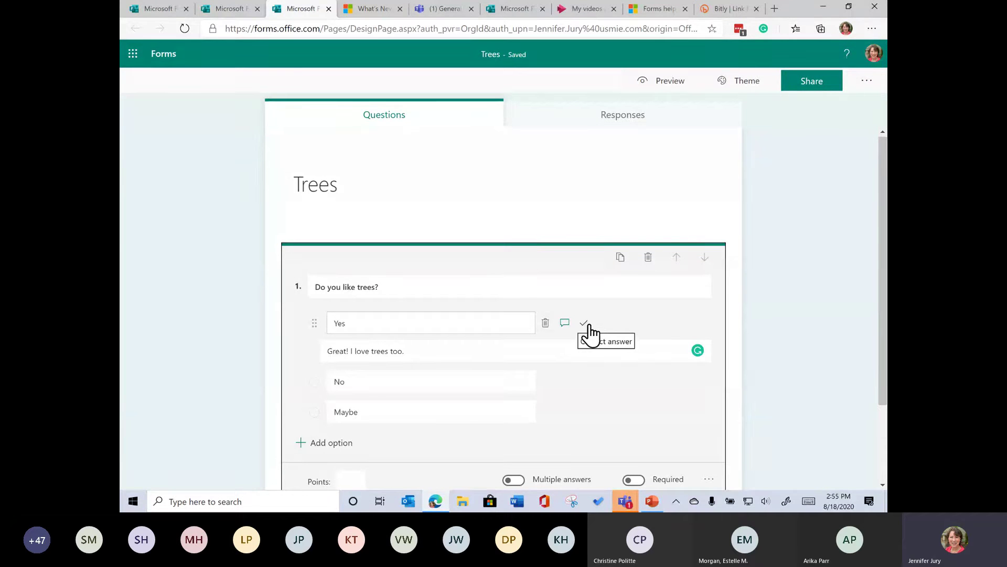
left_click(588, 325)
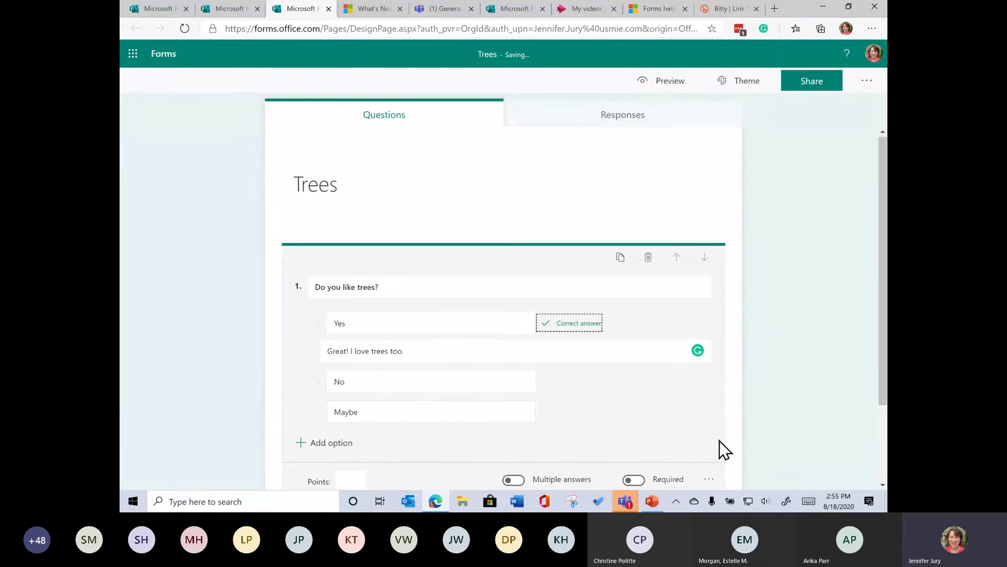
Step: Allow multiple answers for the first question and mark No and Maybe as correct answers too
scroll(703, 438, "down", 2)
left_click(709, 377)
left_click(711, 377)
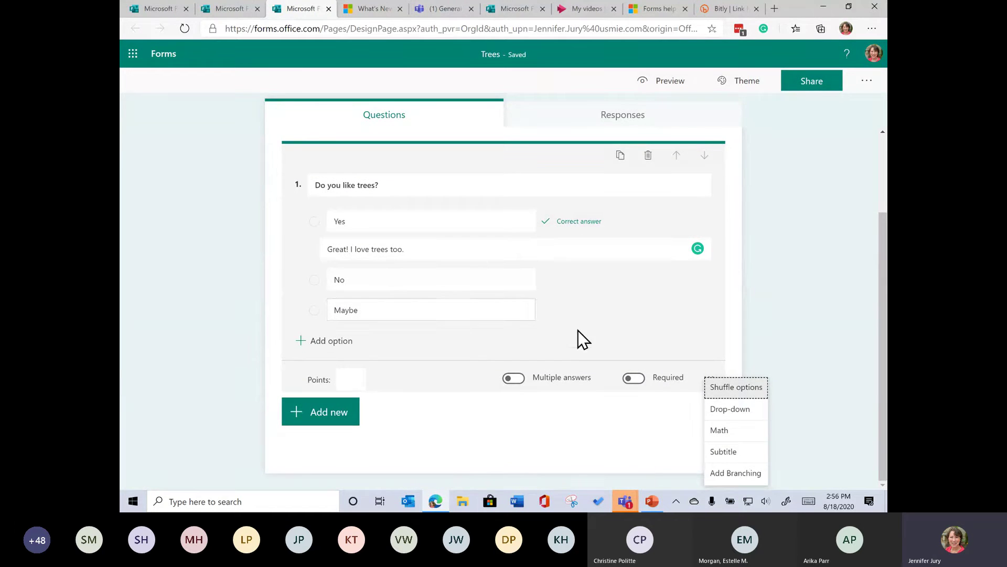
left_click(604, 339)
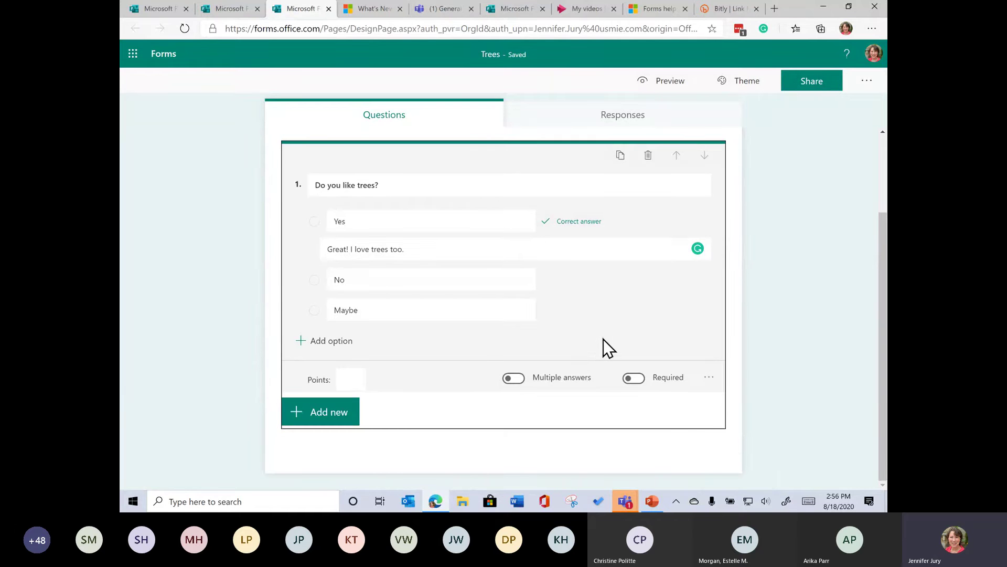
left_click(513, 381)
left_click(584, 279)
left_click(584, 313)
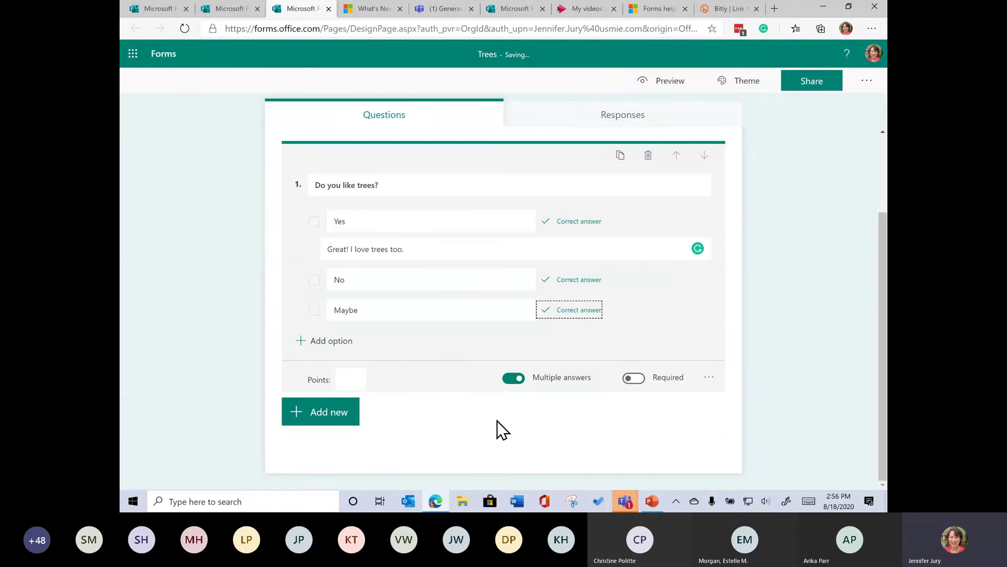
Step: Set the first question's points to 10 and make it required
left_click(359, 378)
type("10")
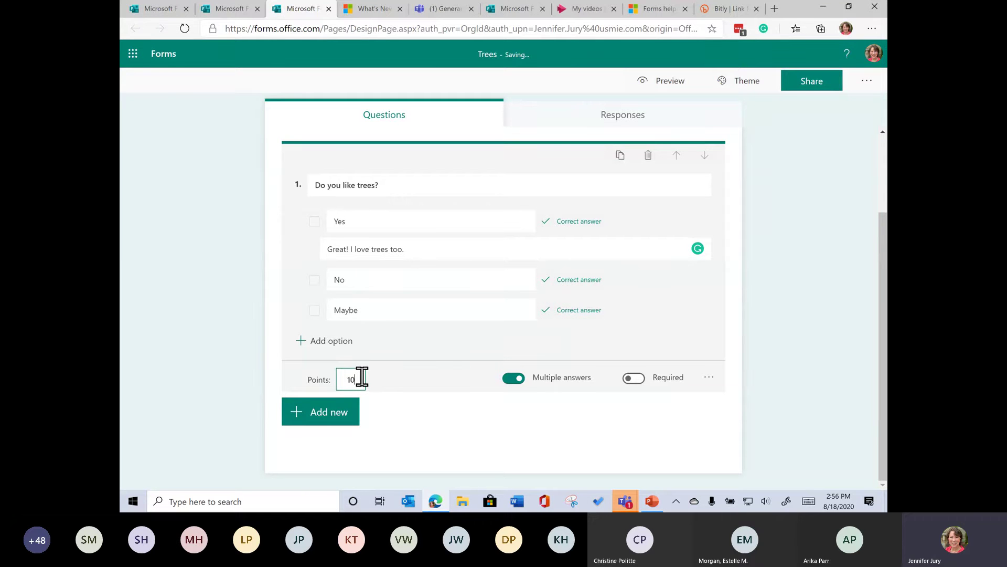
left_click(632, 383)
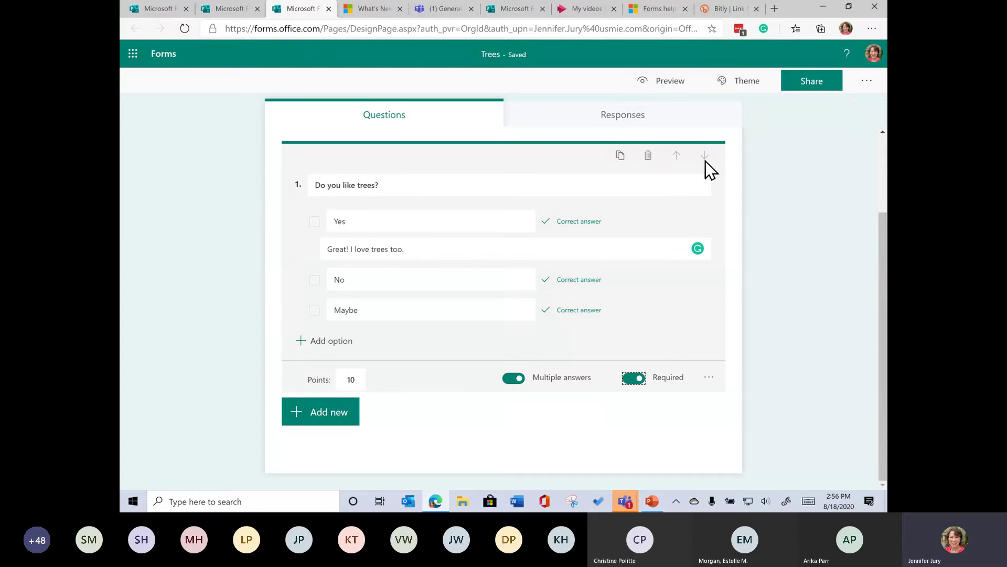
left_click(708, 379)
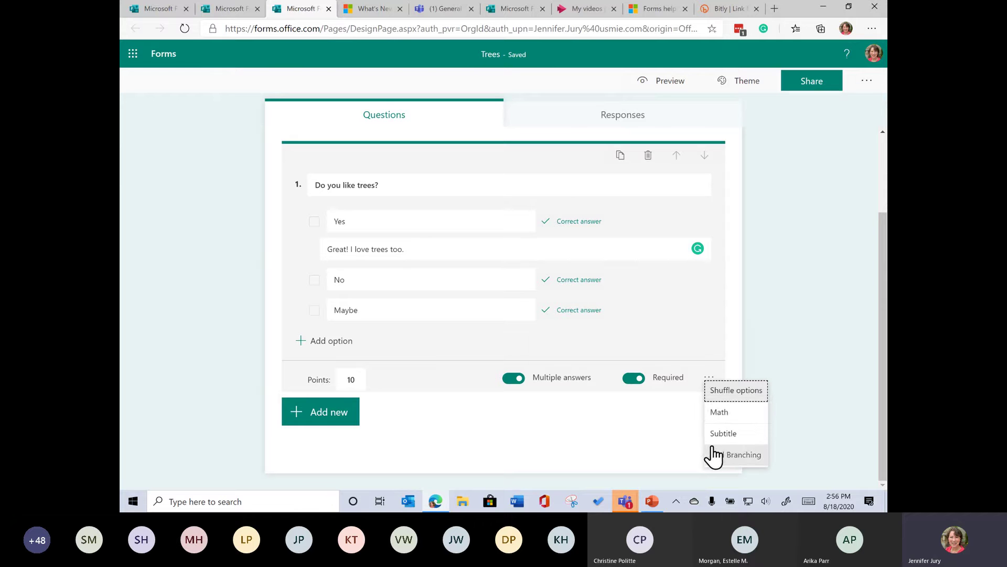
Step: Add a text question below the first one and enter "2=5=" as its title
left_click(300, 420)
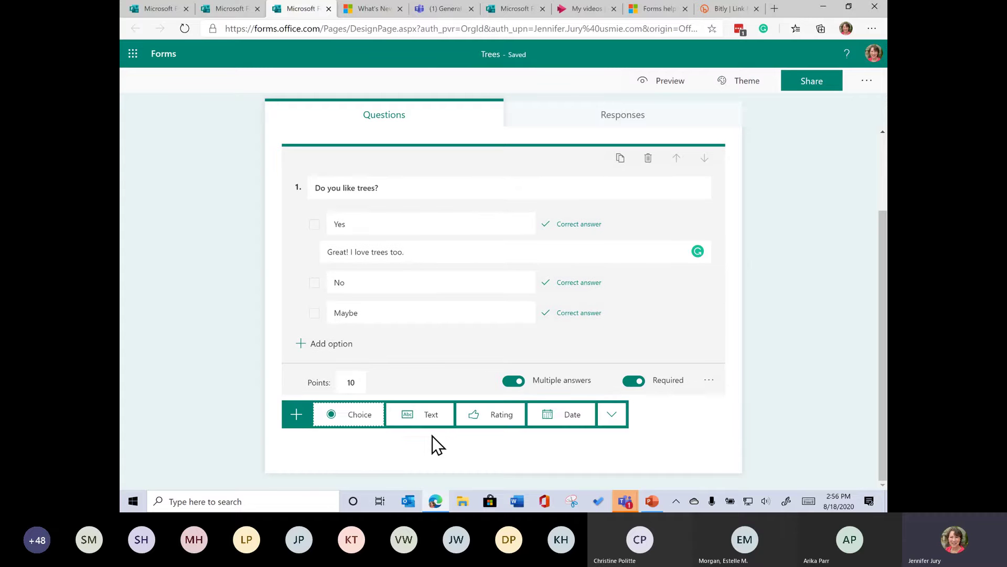
left_click(432, 420)
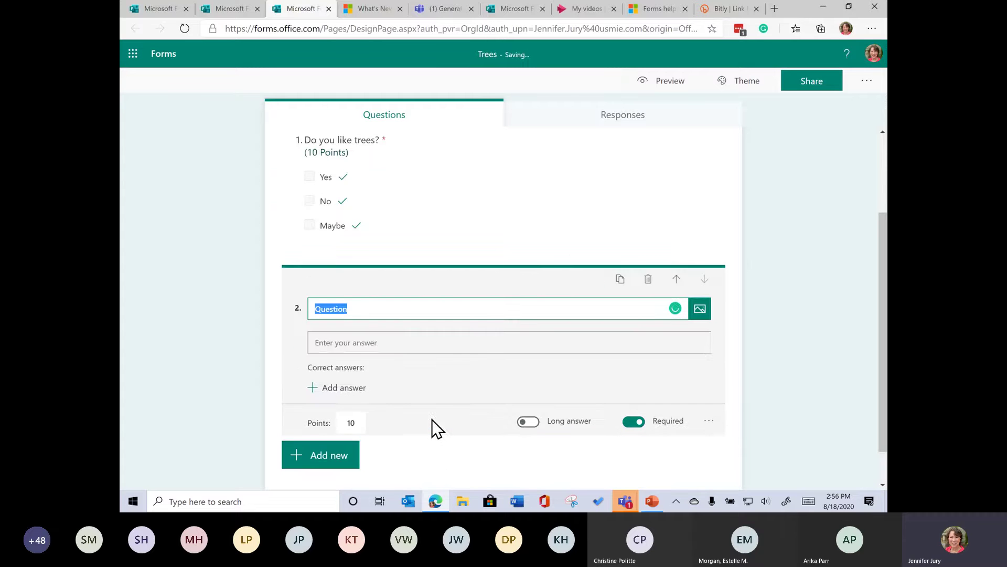
left_click(363, 308)
double_click(362, 309)
key("BackSpace")
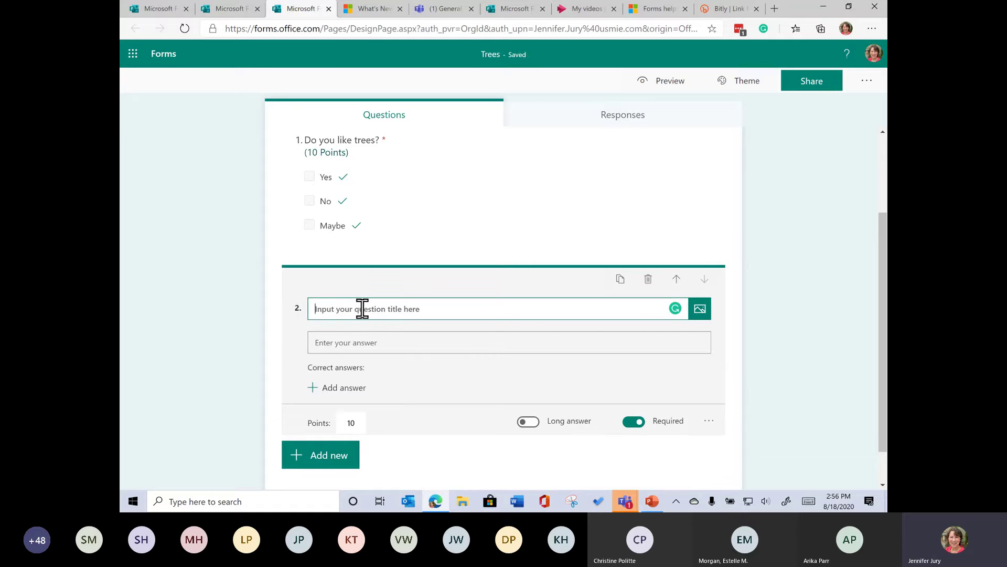
type("2=5=")
Step: Turn on Math for the second question, and switch its equation field to a plain subtitle and back to an equation
left_click(709, 421)
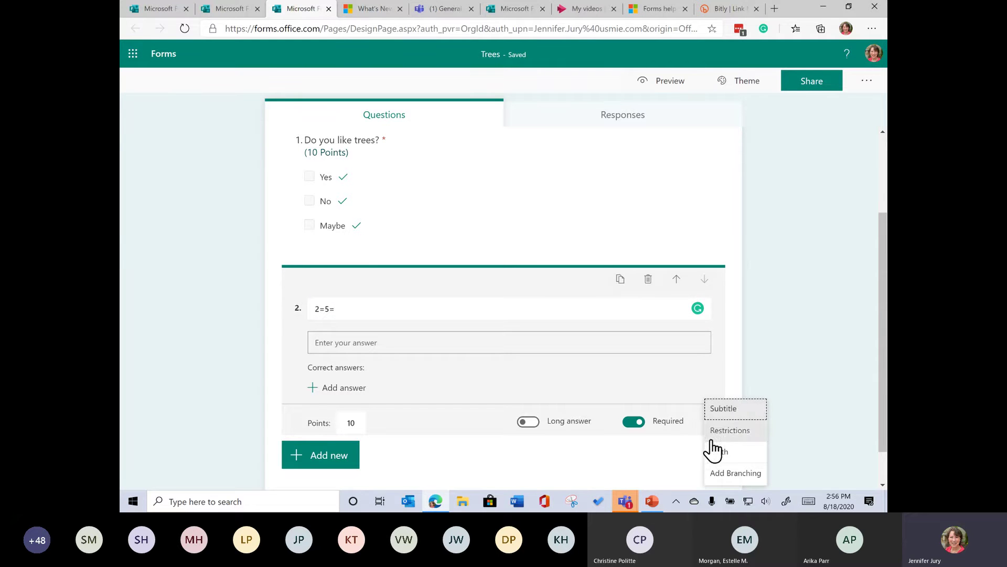
left_click(720, 452)
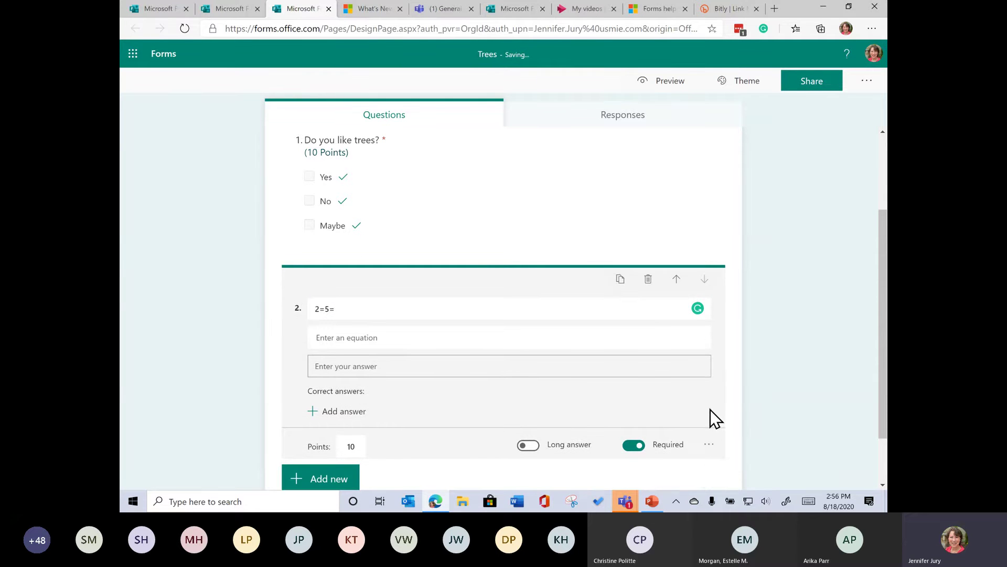
left_click(705, 344)
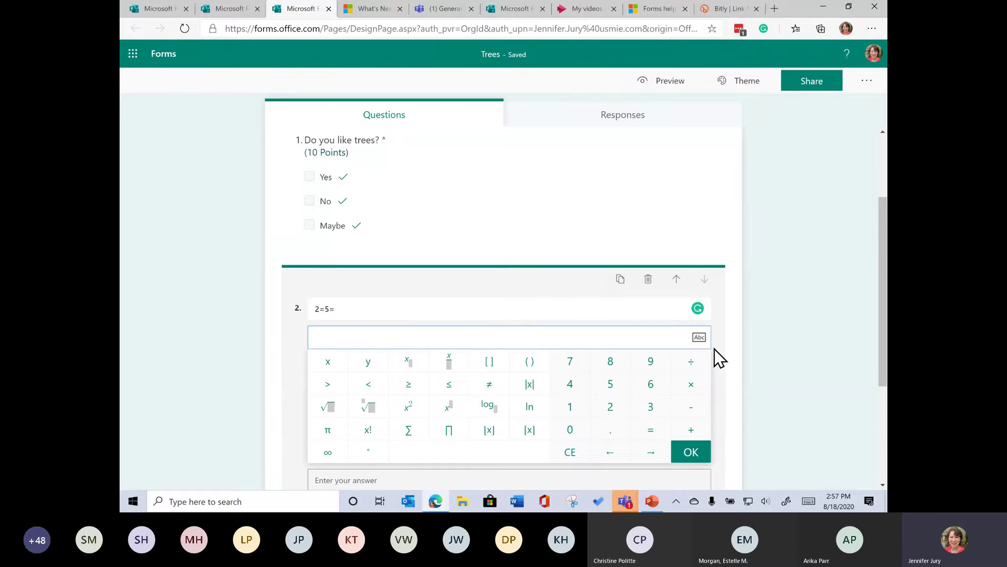
left_click(699, 338)
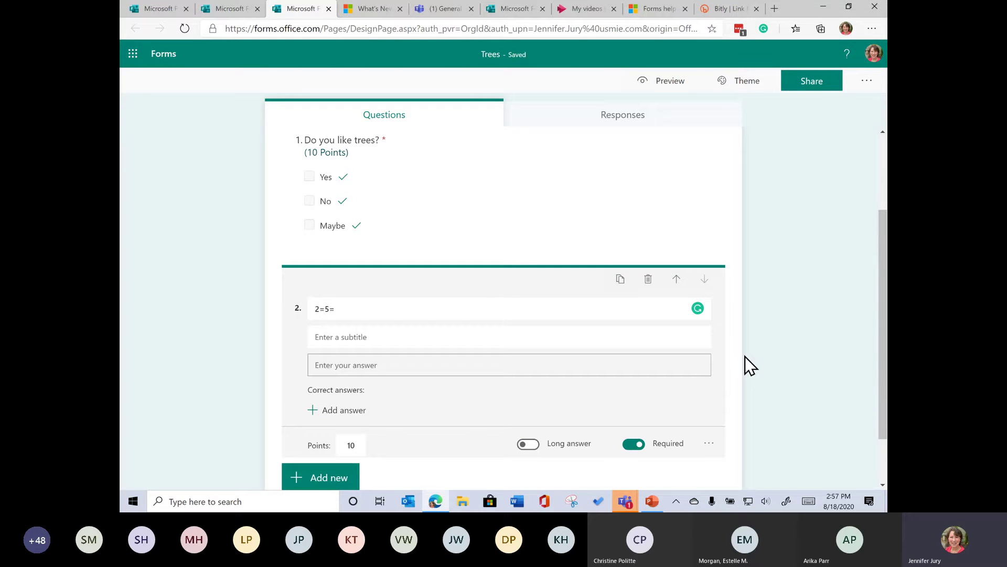
left_click(700, 339)
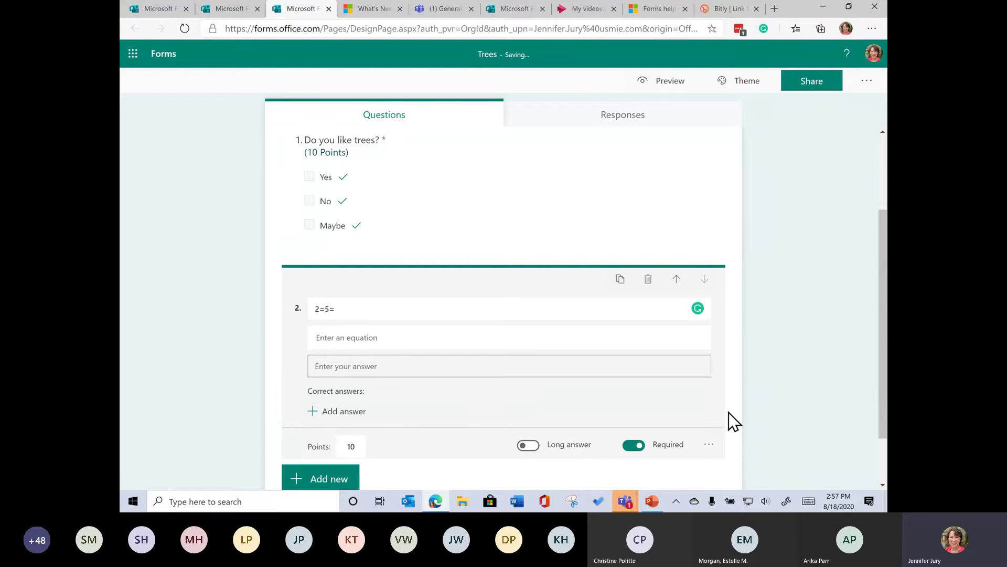
left_click(709, 445)
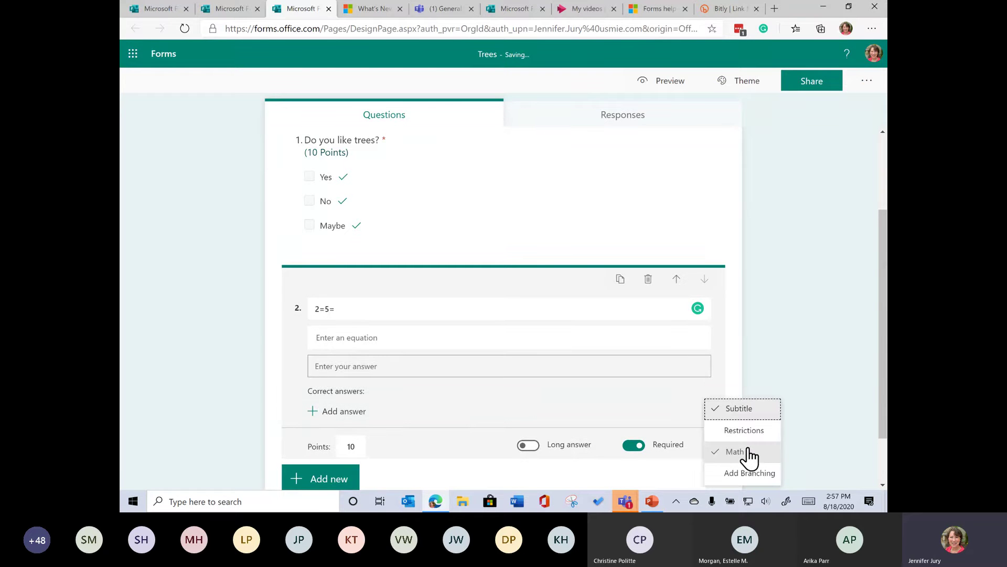
Step: Enter the equation 2x = 5 in the second question's equation field
left_click(654, 337)
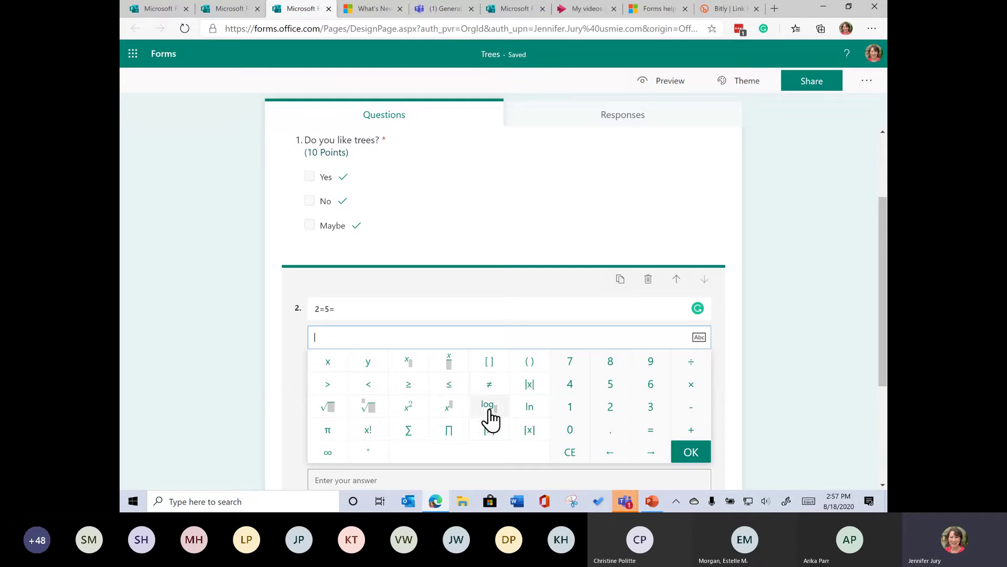
scroll(488, 415, "down", 1)
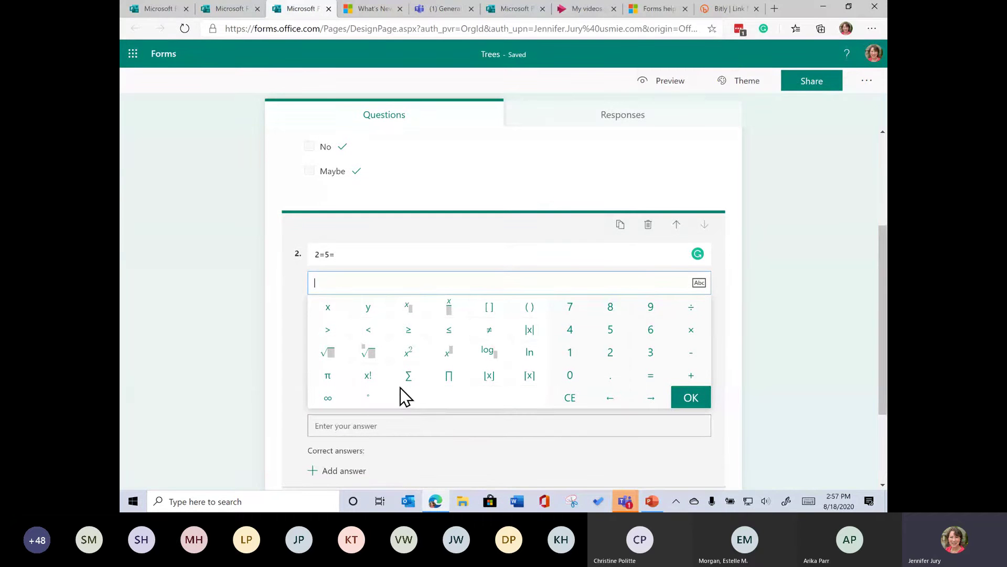
type("2x-")
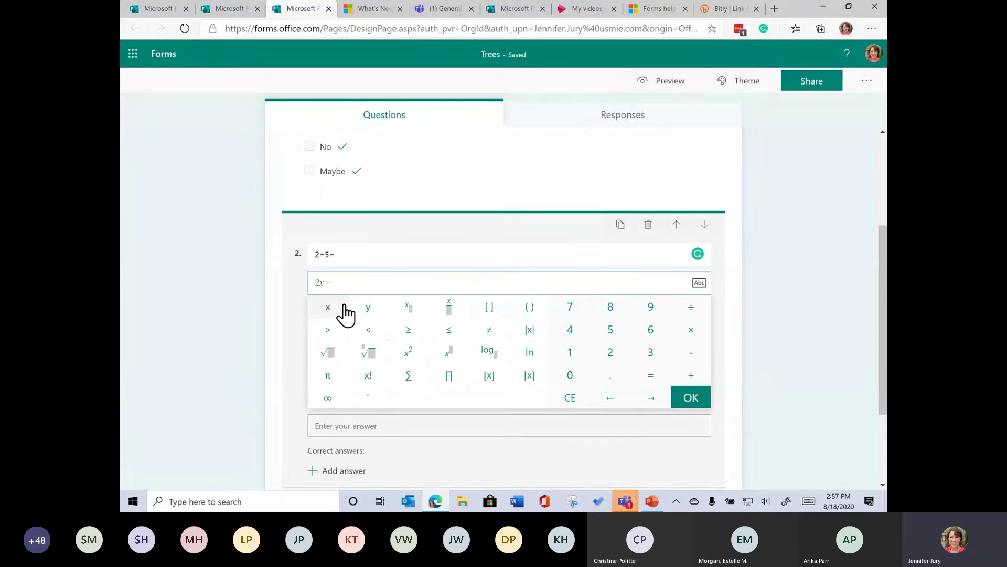
key("BackSpace")
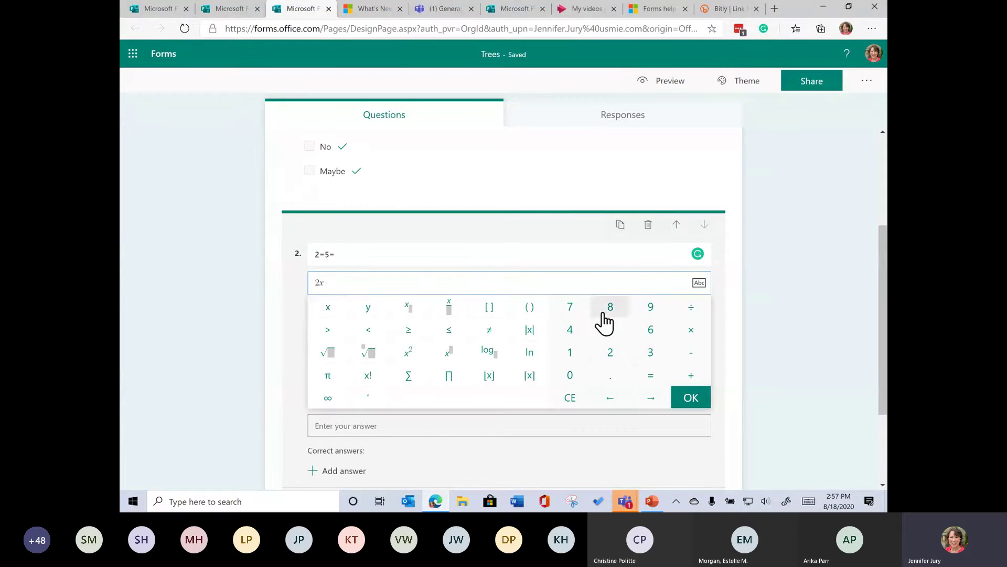
left_click(652, 379)
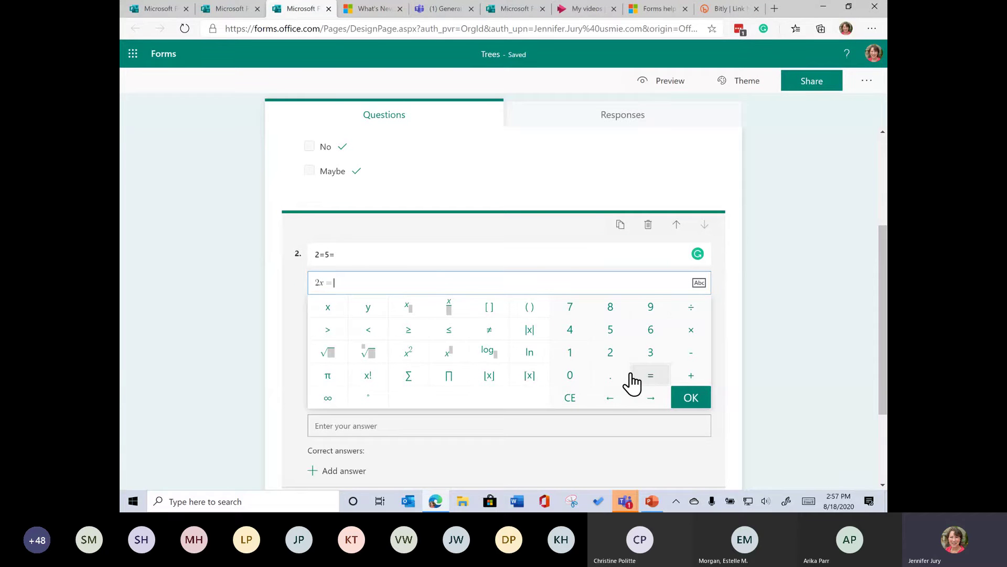
left_click(809, 336)
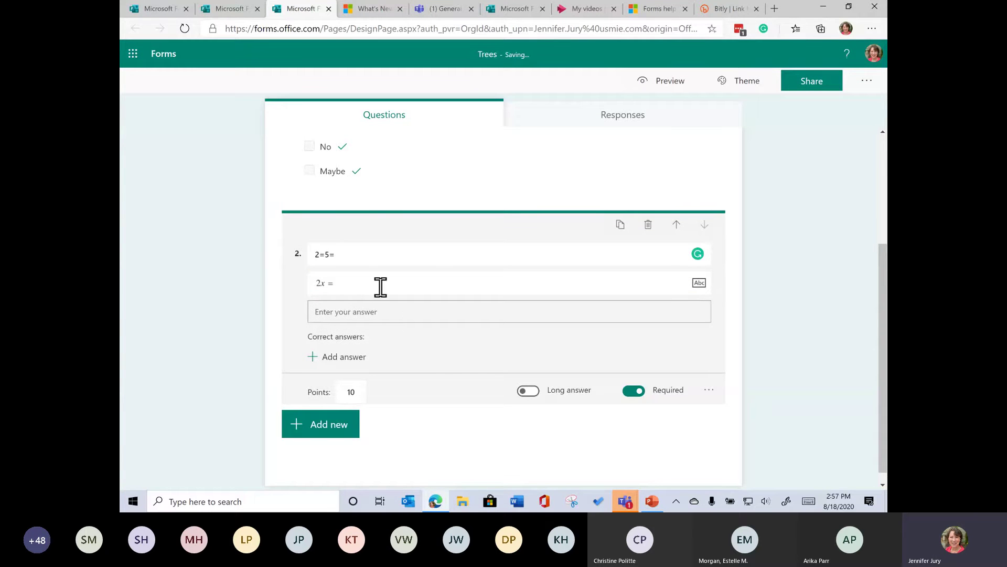
left_click(363, 286)
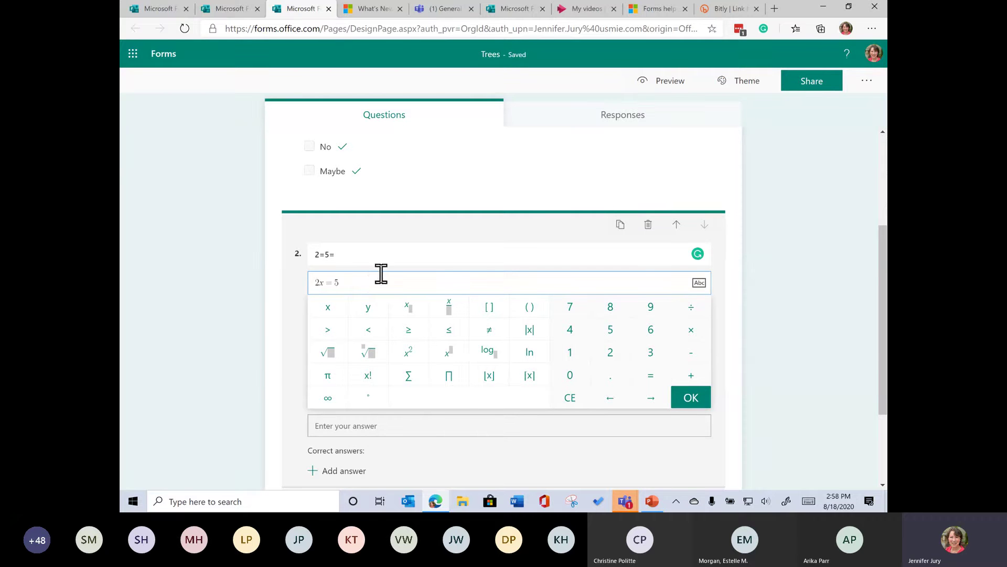
left_click(780, 335)
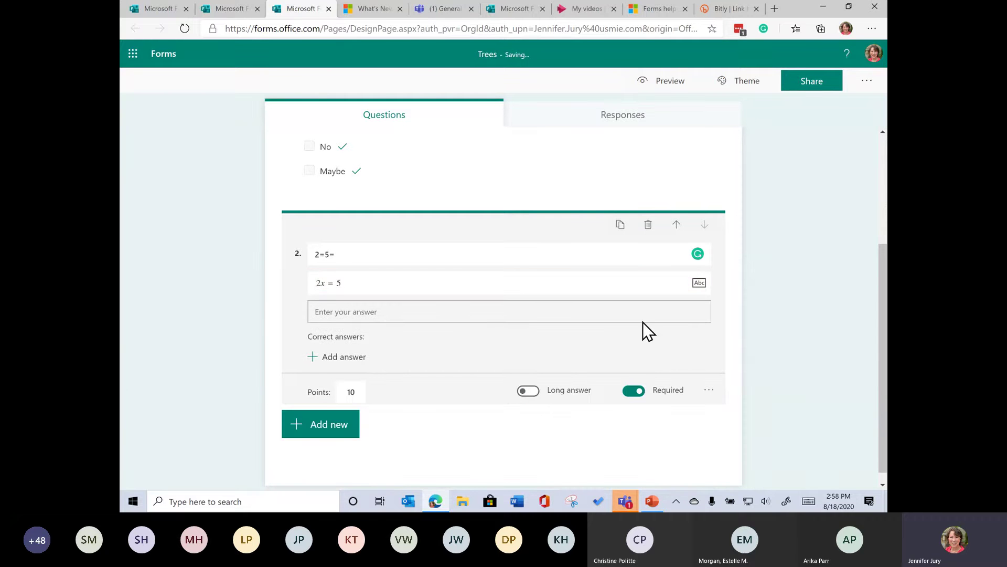
left_click(346, 359)
scroll(612, 383, "down", 2)
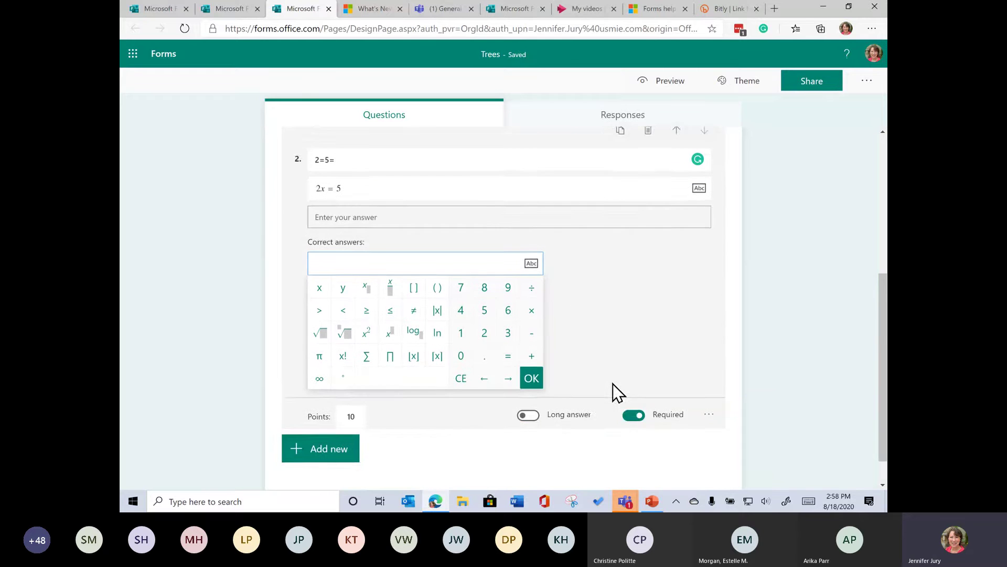
scroll(612, 383, "up", 1)
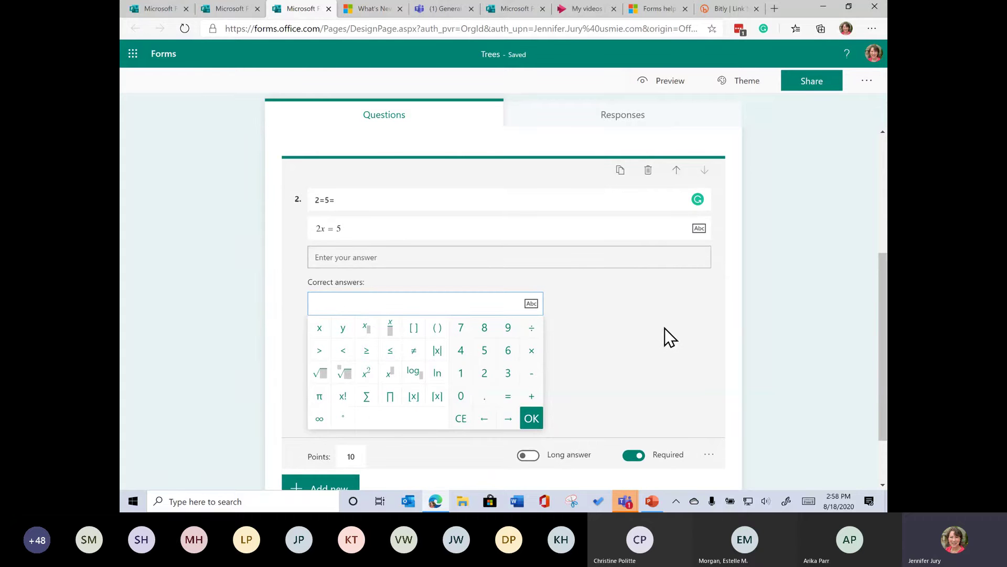
left_click(703, 316)
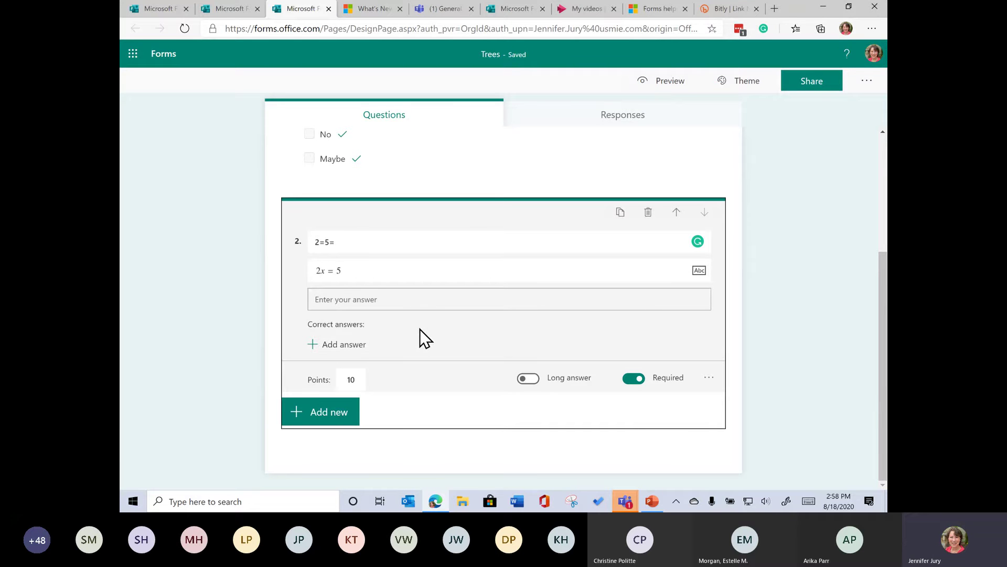
Step: Replace the second question's title with "2+3="
left_click(359, 269)
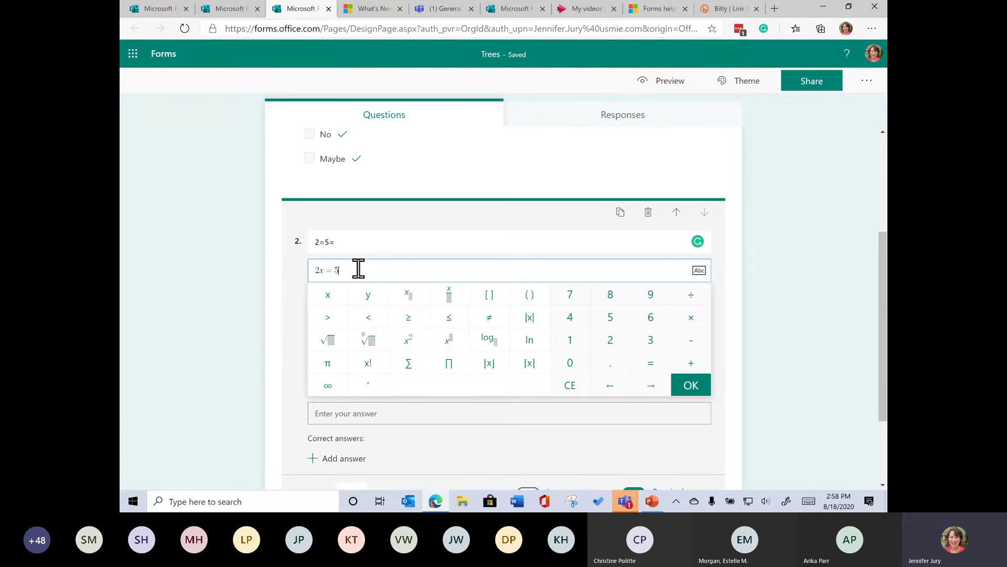
left_click(326, 242)
left_click(359, 242)
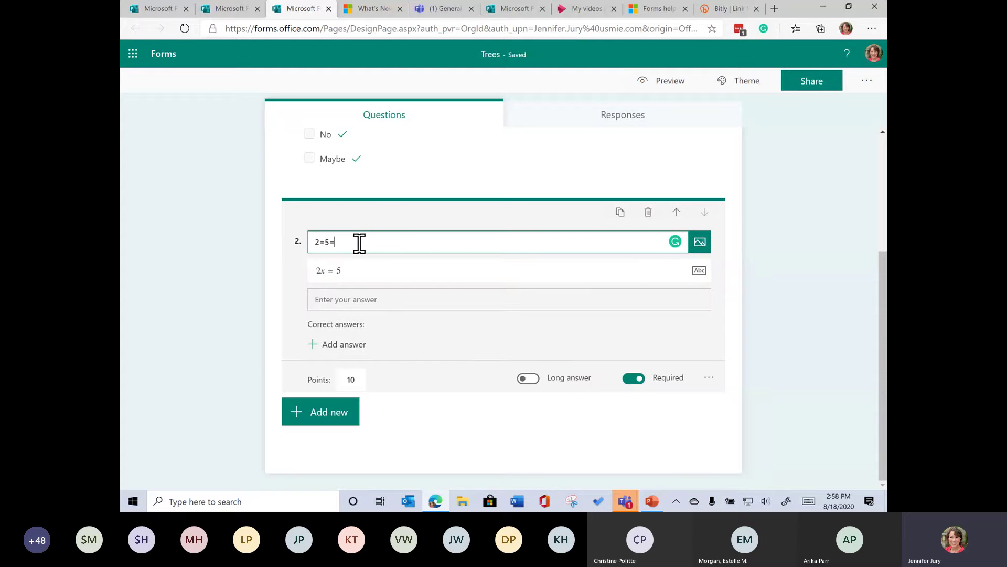
key("BackSpace")
key("BackSpace")
key("BackSpace")
key("BackSpace")
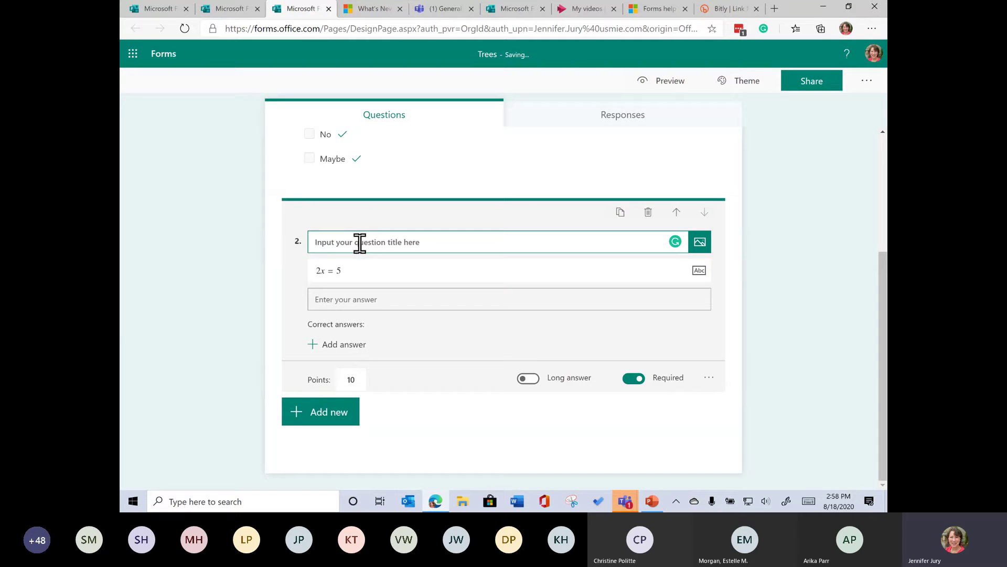
type("2=")
key("BackSpace")
type("+3=")
left_click(336, 281)
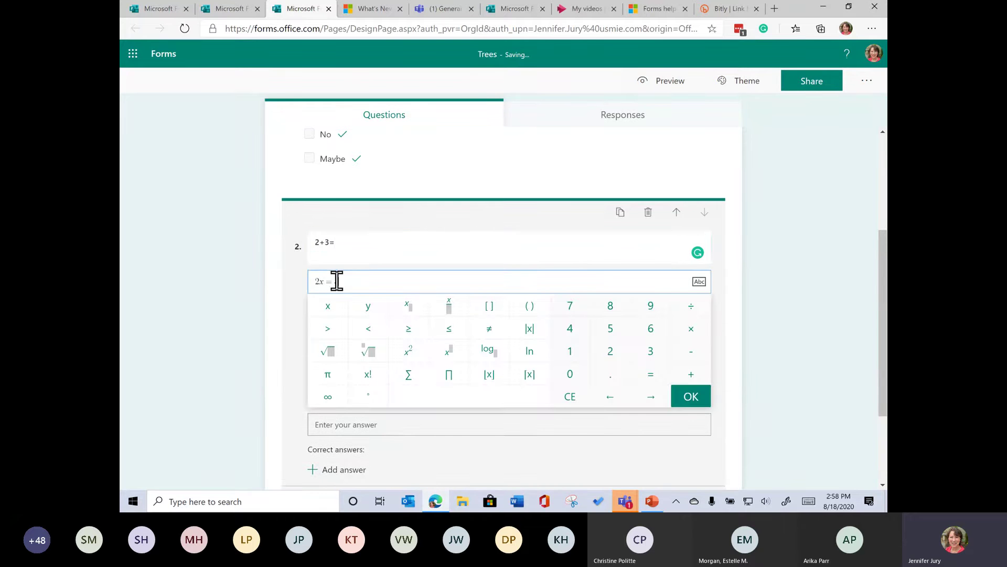
left_click(789, 295)
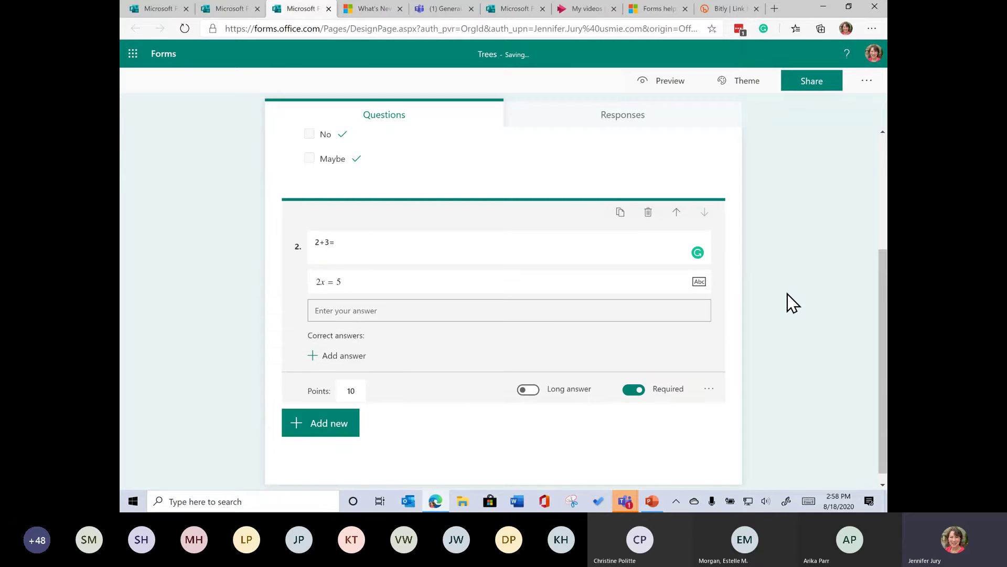
left_click(356, 362)
scroll(599, 399, "down", 3)
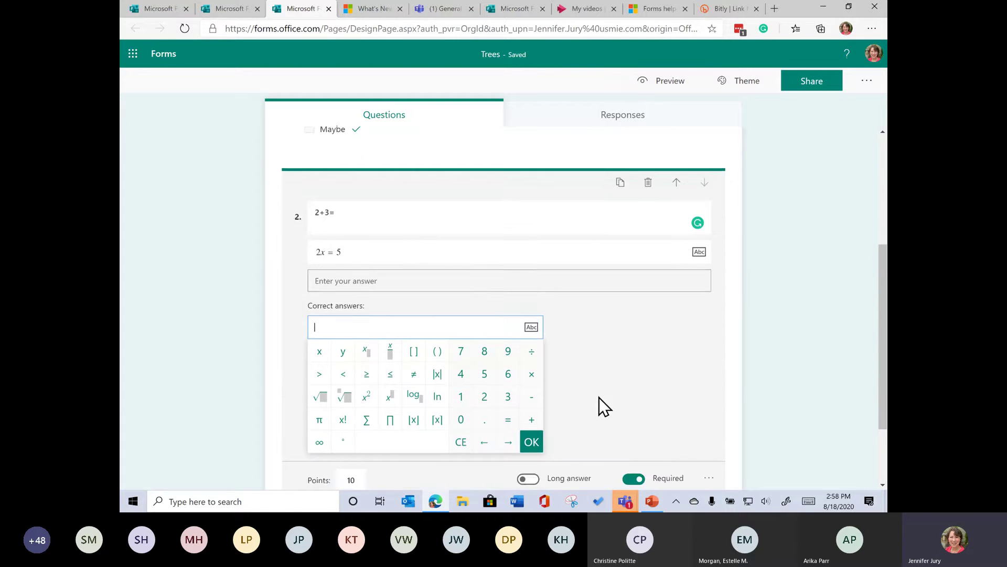
left_click(630, 333)
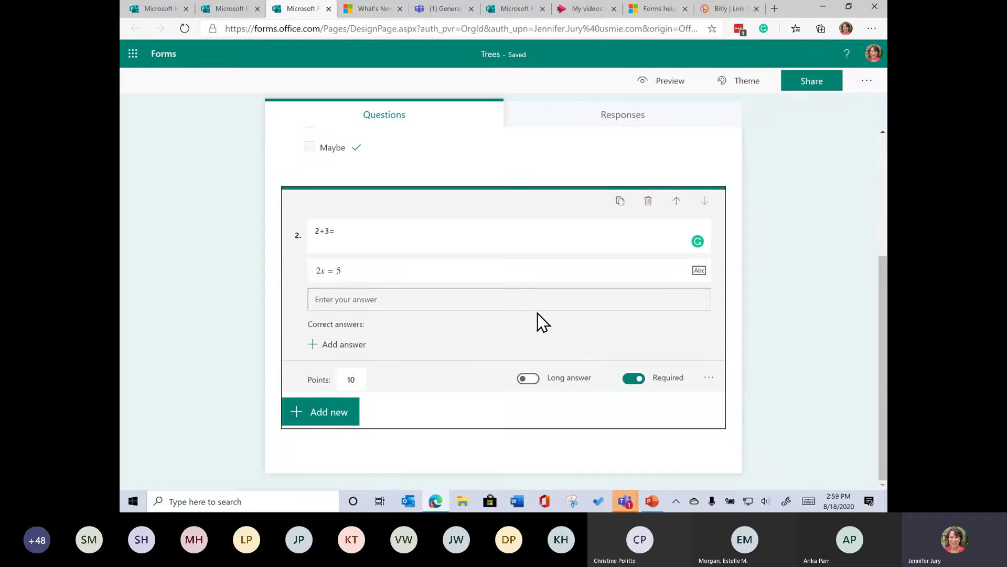
Step: Switch the second question's equation field to plain text
left_click(708, 379)
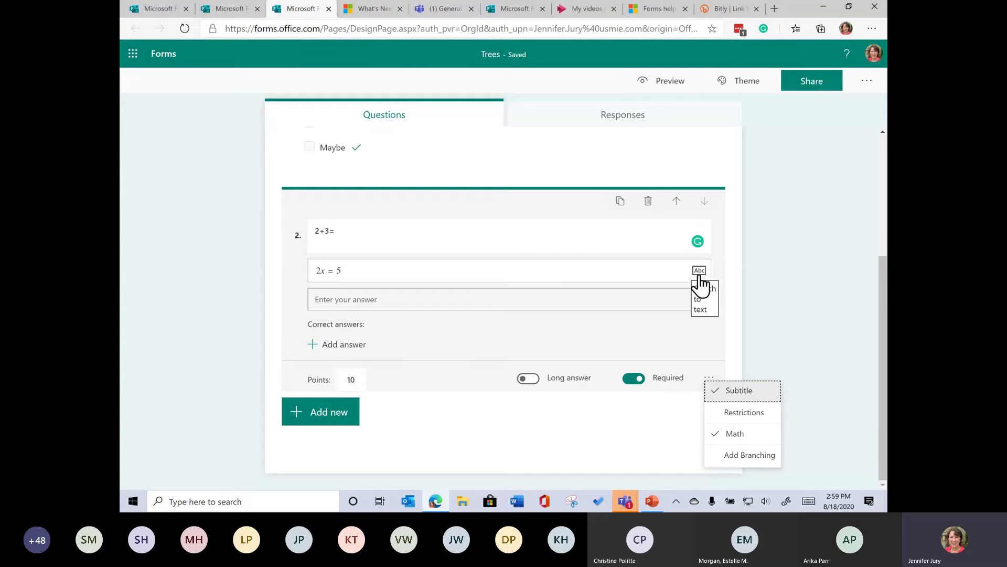
left_click(558, 269)
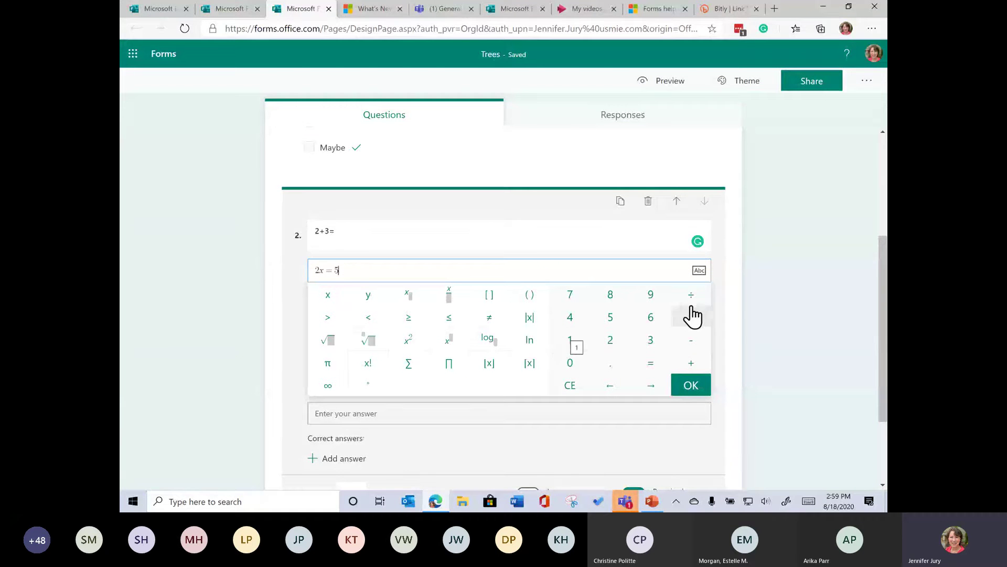
left_click(722, 303)
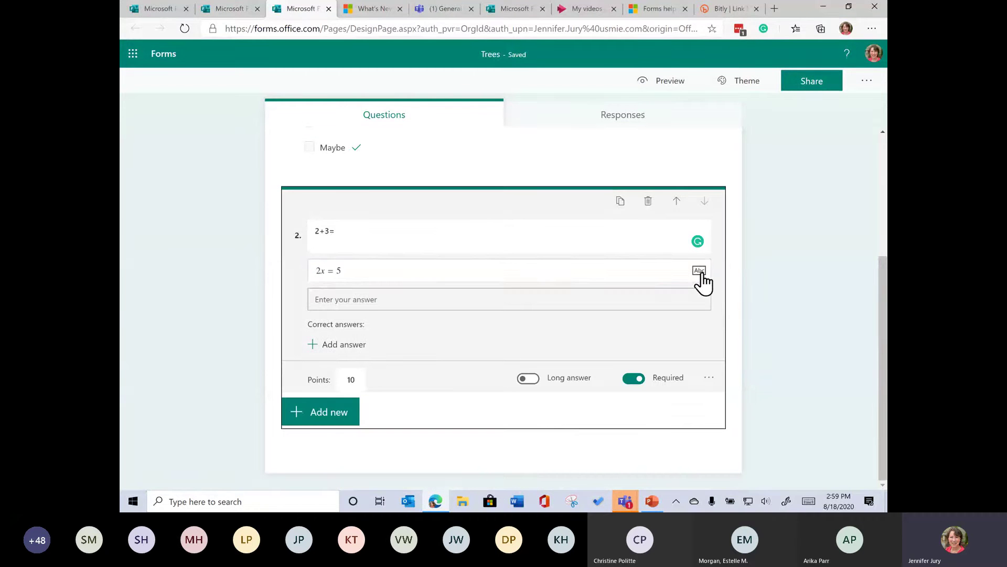
left_click(699, 271)
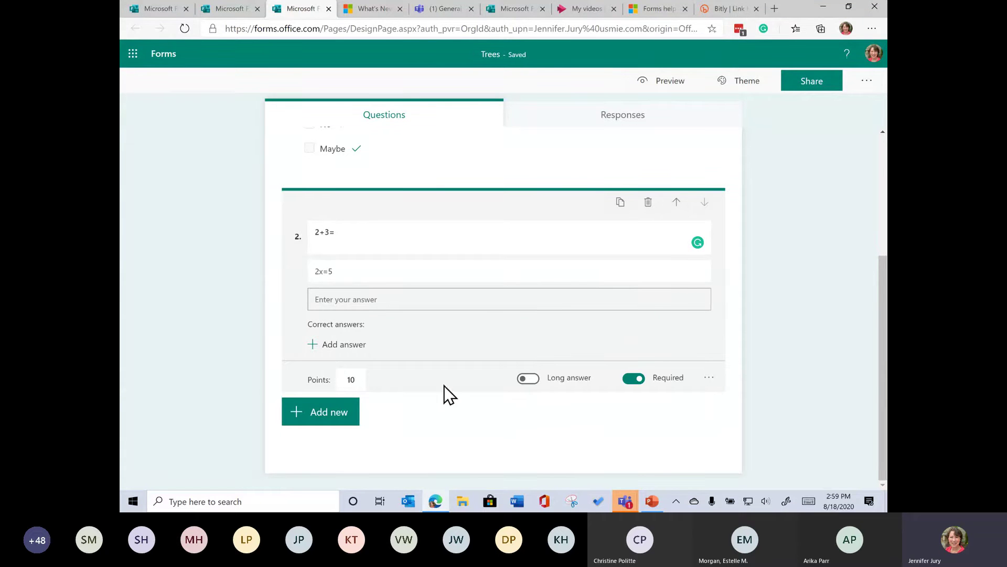
Step: Add a choice question below the second one and replace its default title with "2+3=", leaving its option equations empty
left_click(328, 414)
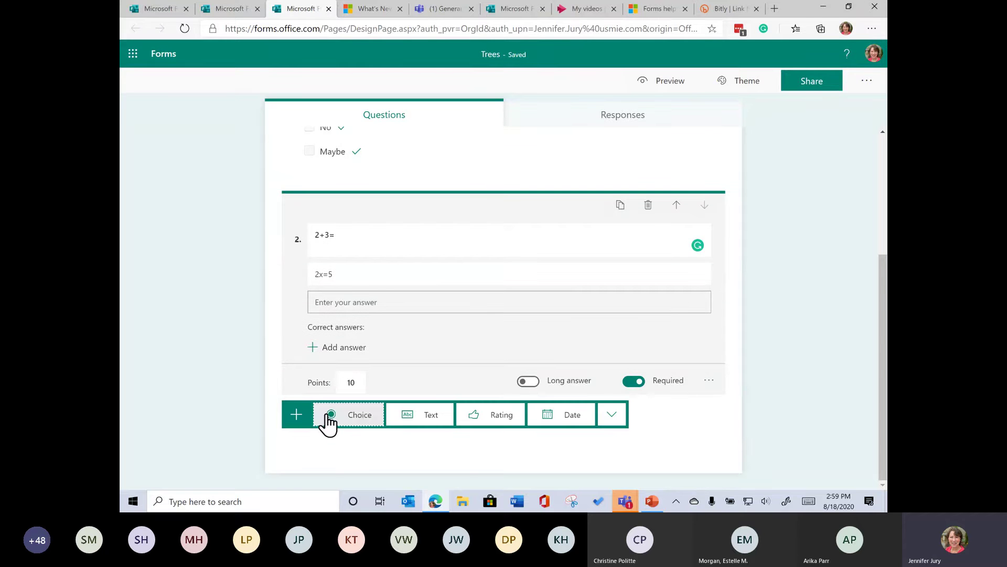
left_click(358, 417)
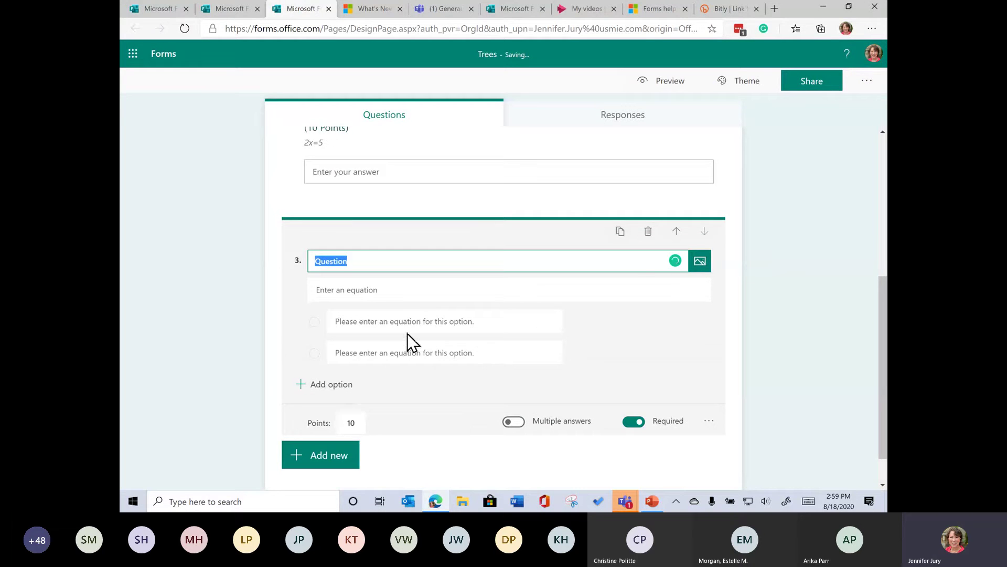
left_click(383, 261)
key("BackSpace")
key("BackSpace")
key("BackSpace")
key("BackSpace")
key("BackSpace")
key("BackSpace")
key("BackSpace")
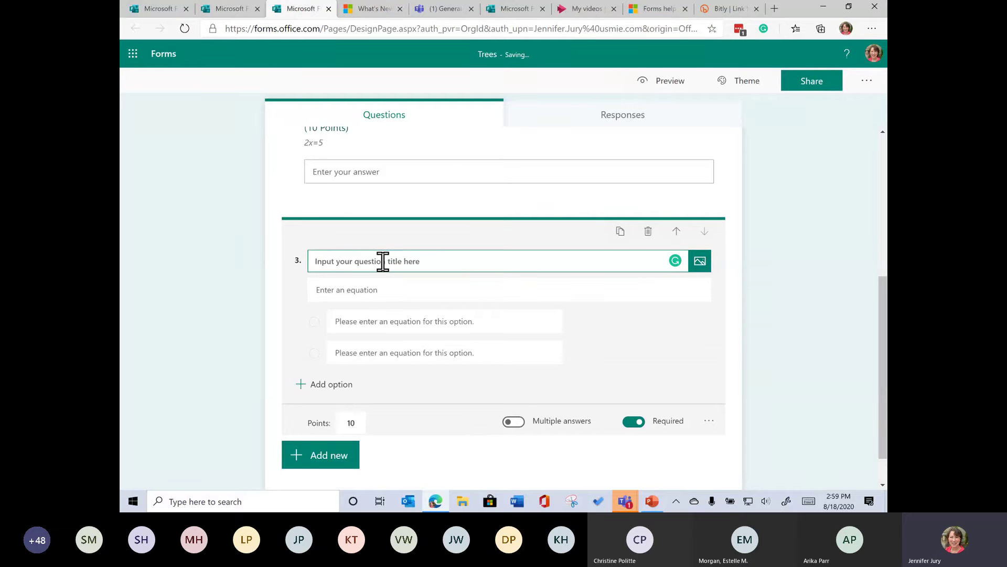
type("2+3=")
key("Return")
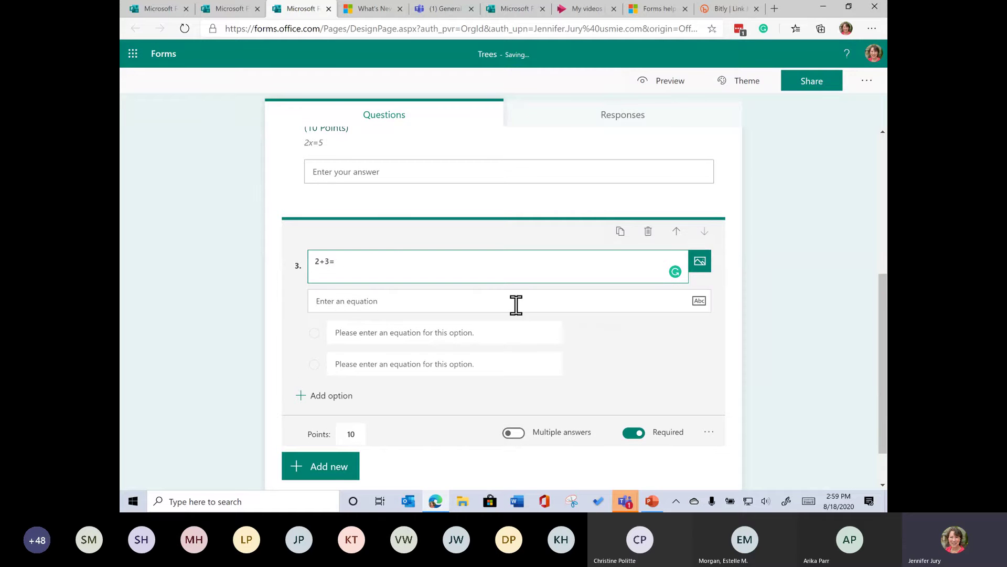
left_click(509, 329)
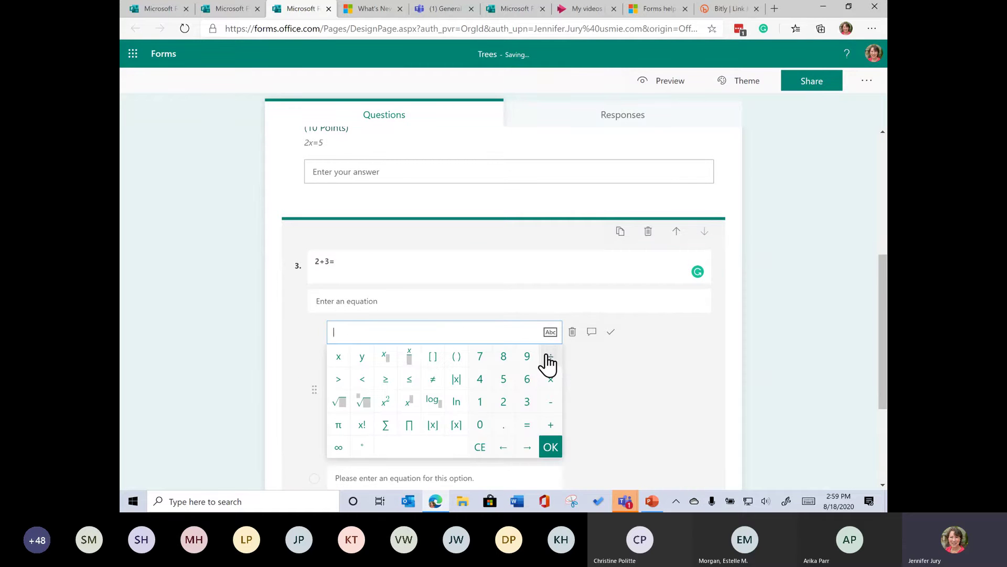
left_click(662, 422)
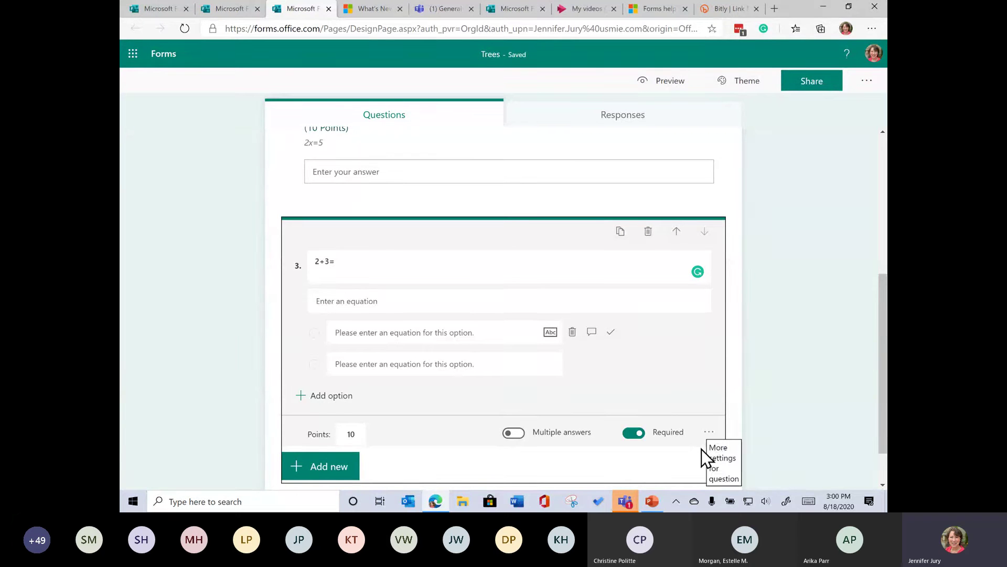
Step: Add a text question below the third one and turn off Math for it
scroll(706, 451, "down", 1)
left_click(315, 420)
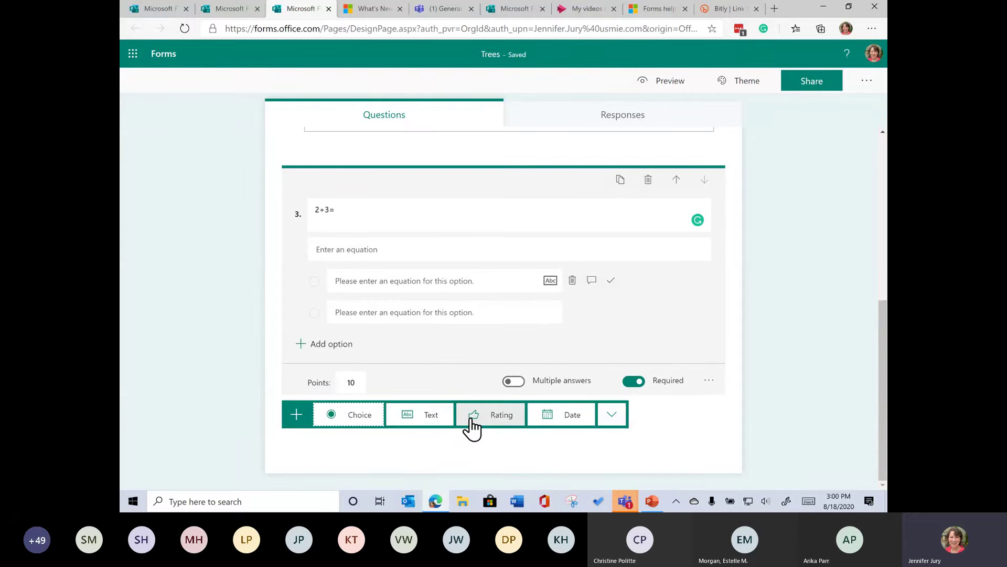
left_click(426, 418)
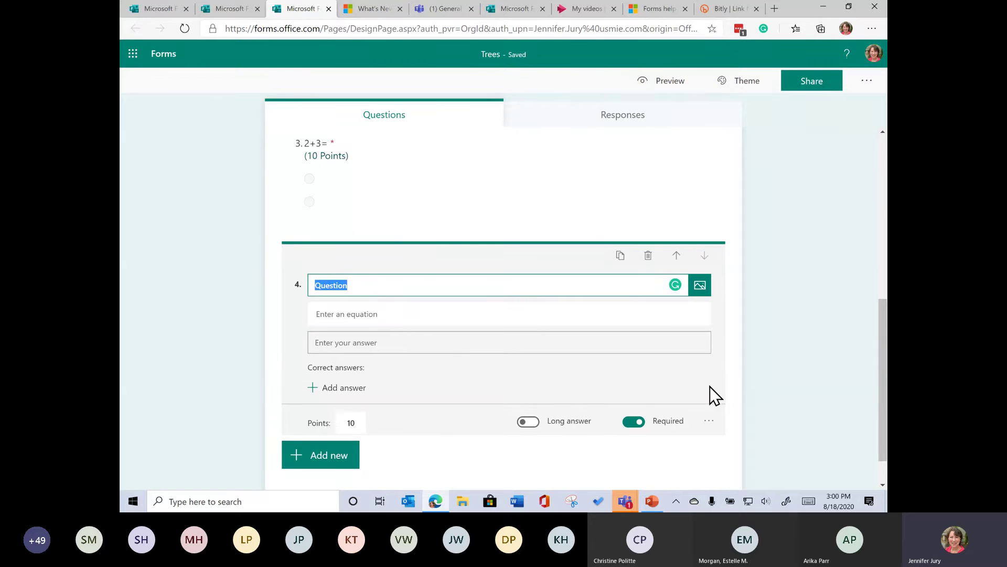
left_click(710, 421)
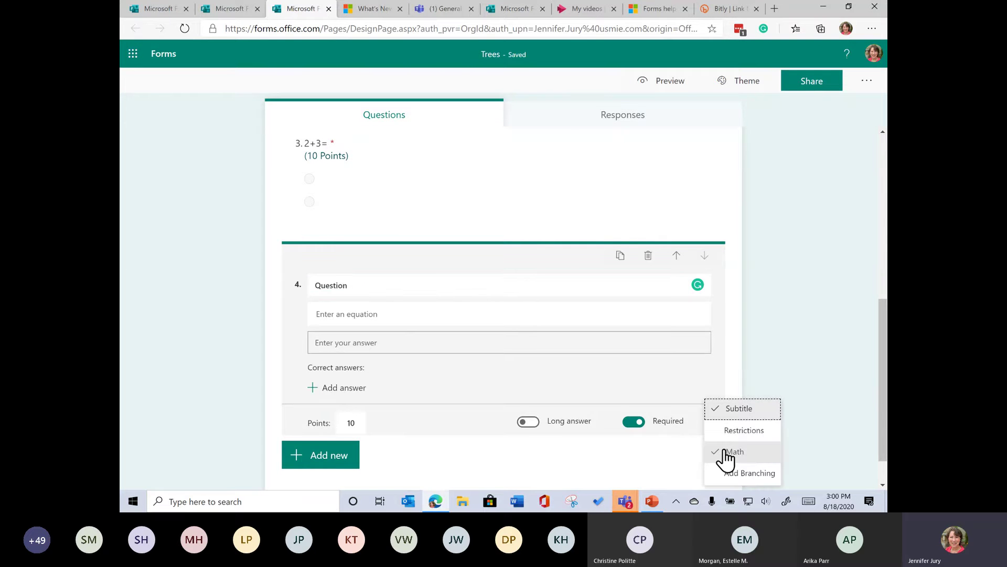
left_click(726, 452)
left_click(445, 313)
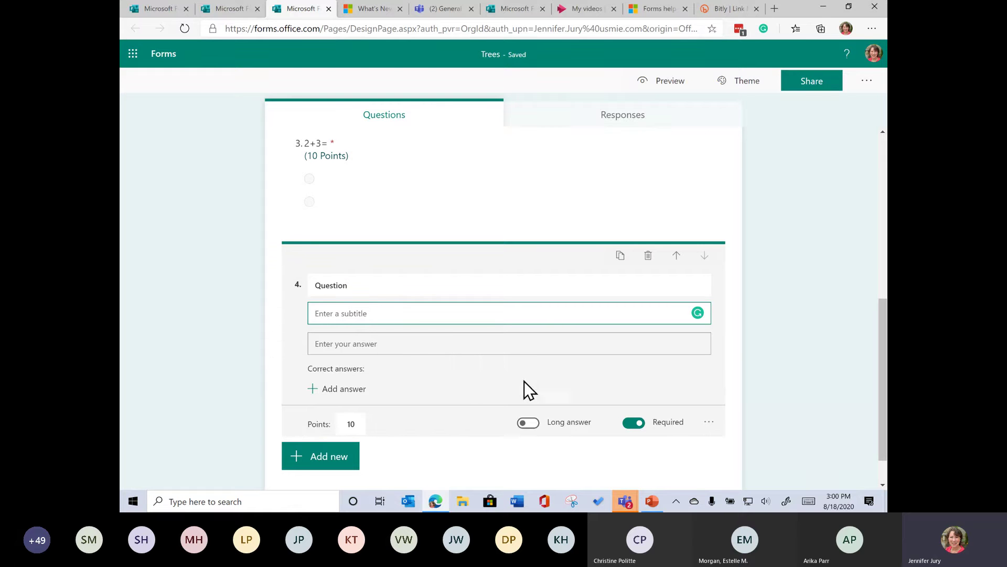
Step: Turn Long answer on and back off for the fourth question
left_click(526, 423)
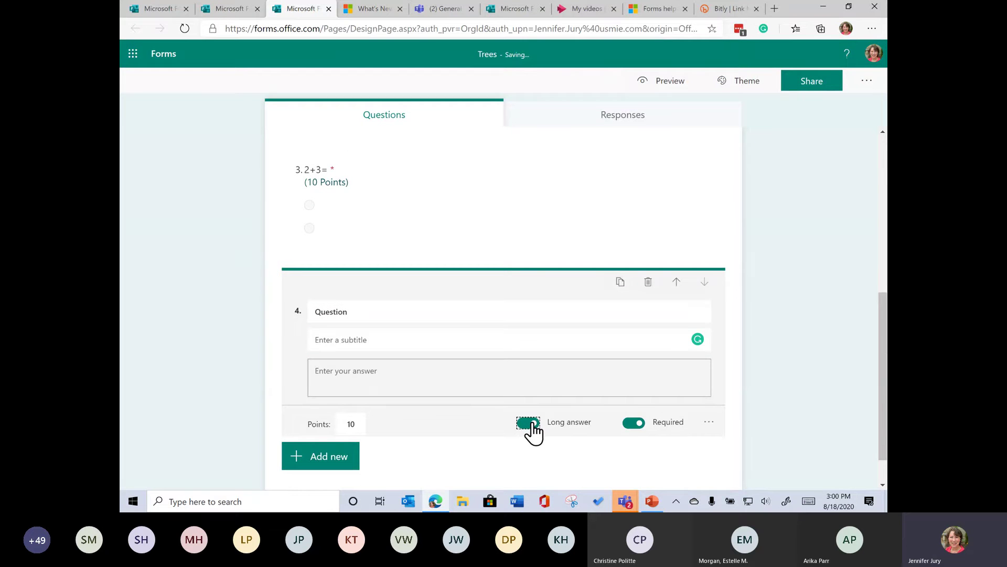
left_click(529, 423)
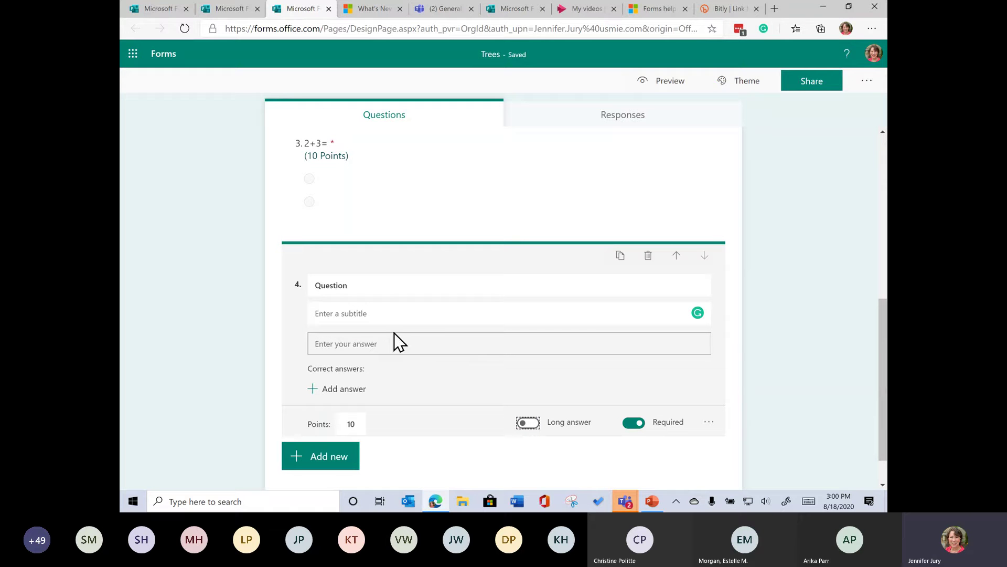
Step: Replace the fourth question's default title with "What tree does syrup for your pancakes come from"
left_click(363, 289)
double_click(365, 288)
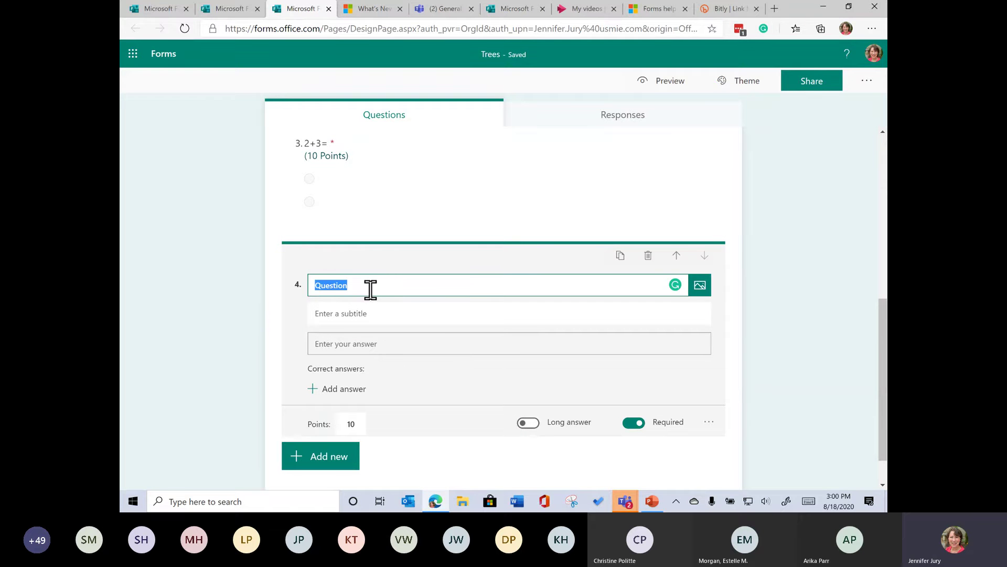
key("BackSpace")
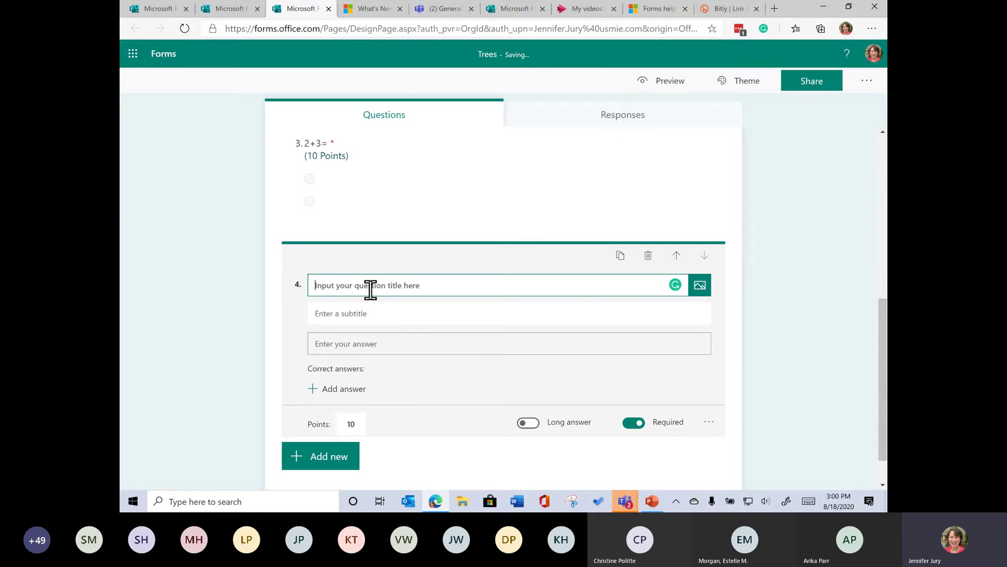
type("What i")
key("BackSpace")
key("BackSpace")
key("BackSpace")
key("BackSpace")
key("BackSpace")
type("here")
key("BackSpace")
key("BackSpace")
key("BackSpace")
key("BackSpace")
type("at tree does syrup for your pancakes come from")
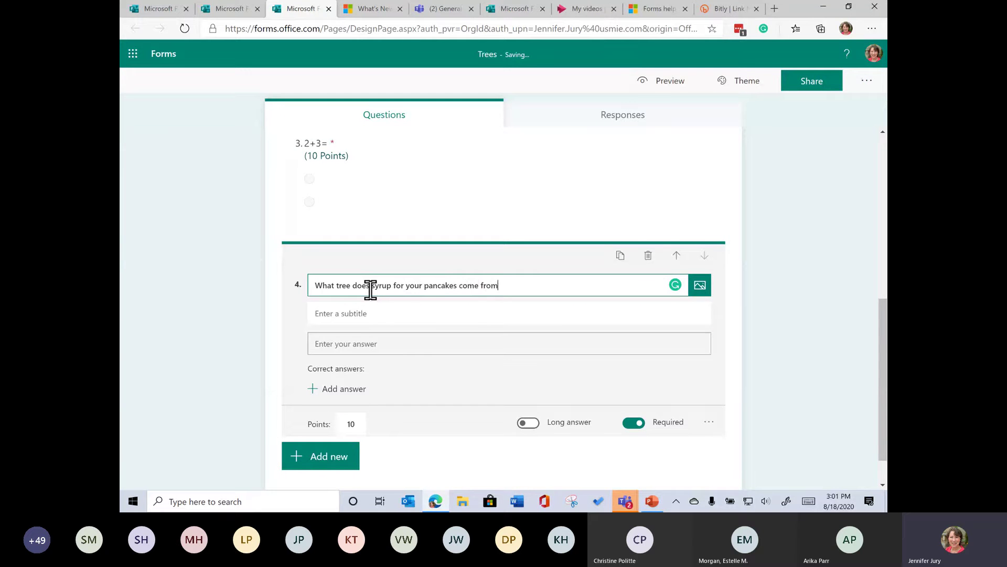
Step: Add "maple" and the misspelling "mape" as correct answers to the fourth question
left_click(382, 347)
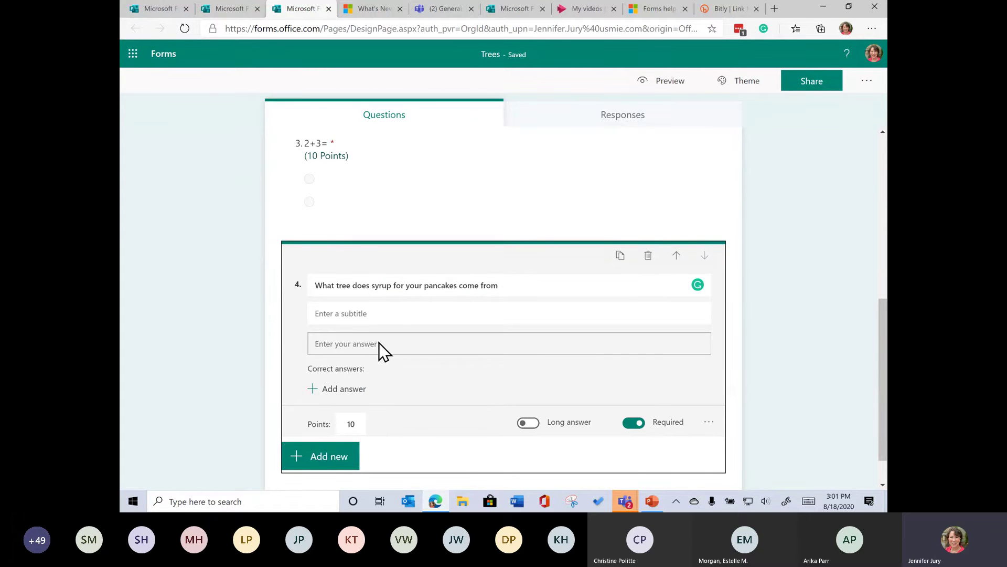
left_click(361, 390)
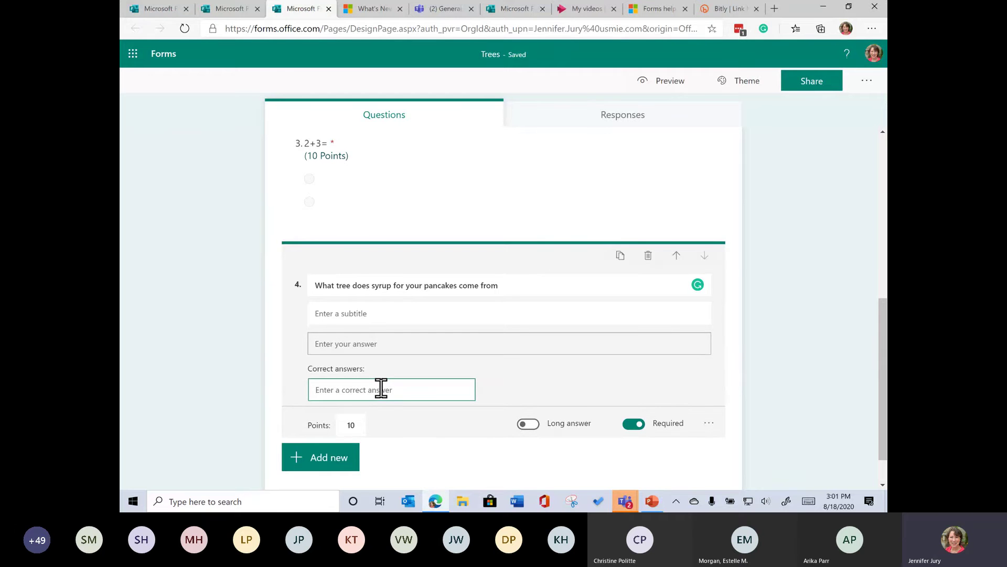
type("maple")
key("Return")
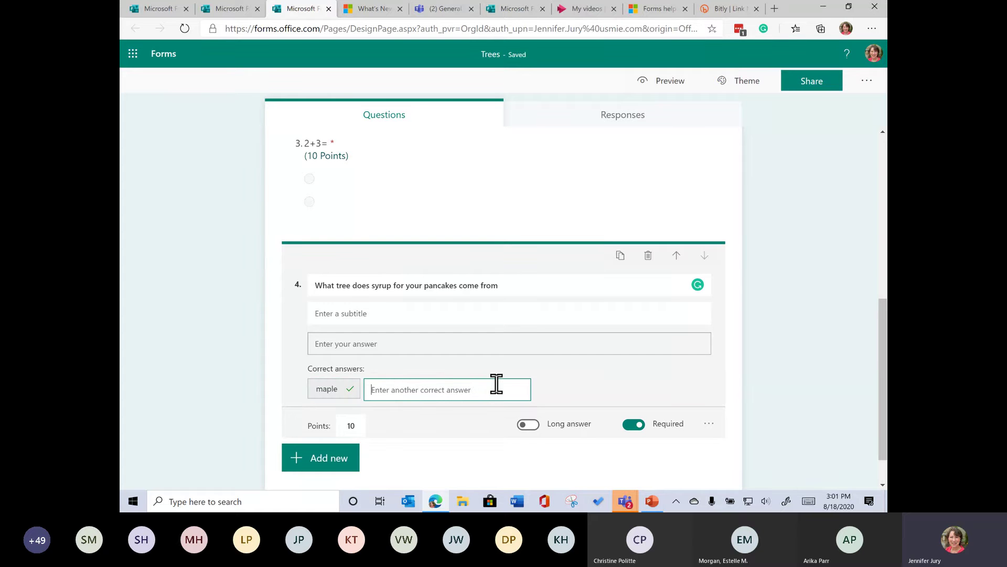
type("ma")
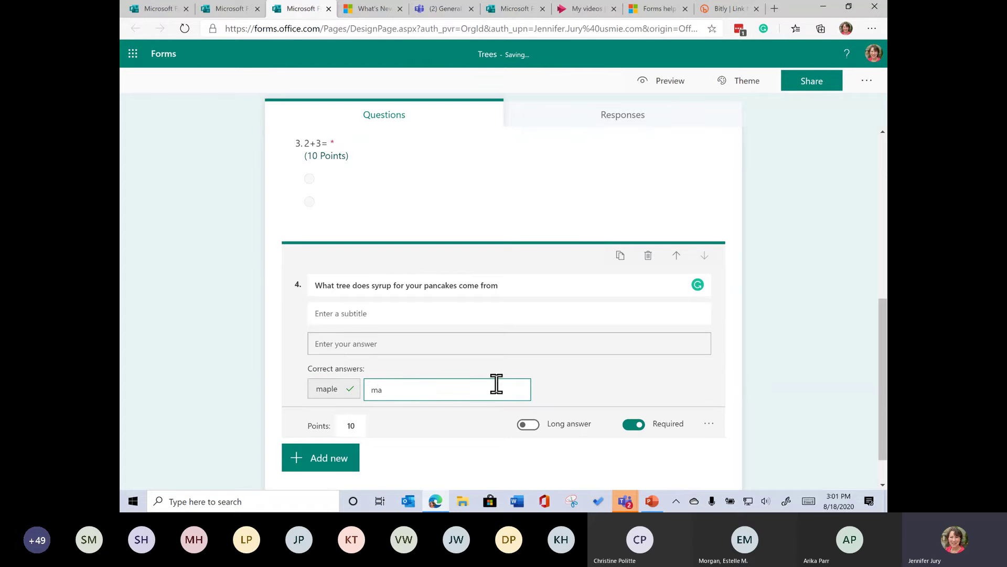
type("pe")
key("Return")
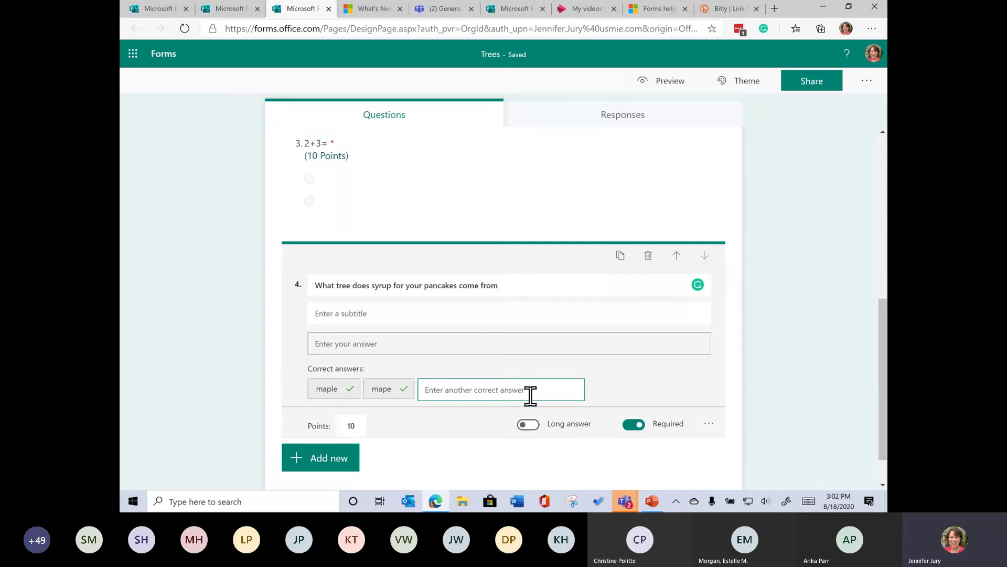
Step: Add an untitled rating question and an untitled date question below the fourth one, and list the additional question types
left_click(348, 470)
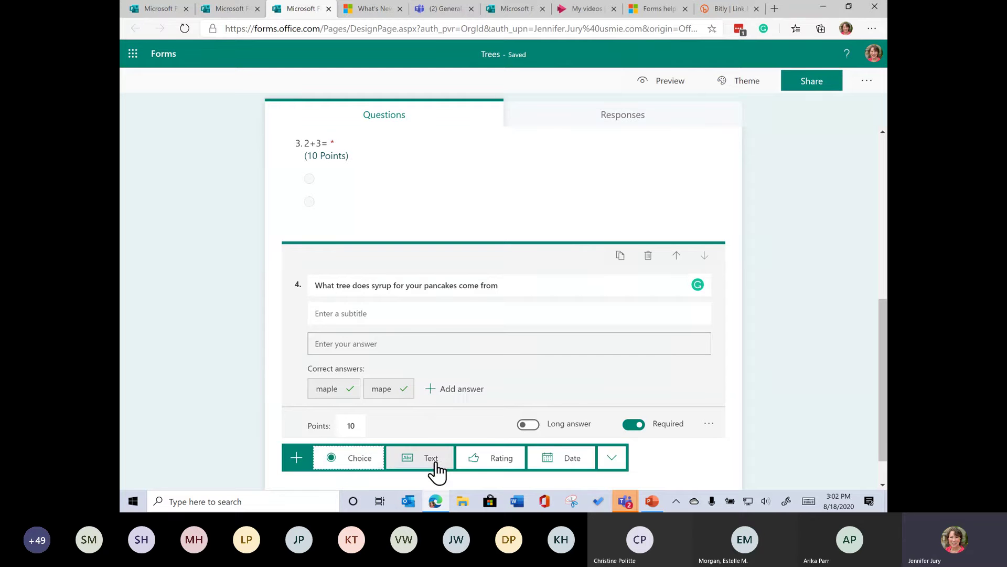
left_click(512, 466)
left_click(336, 473)
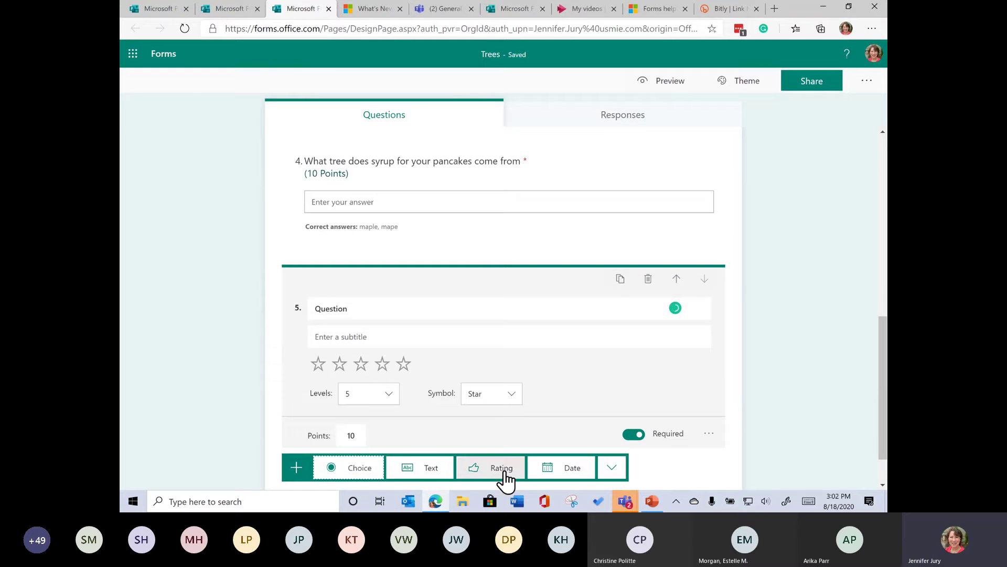
left_click(584, 478)
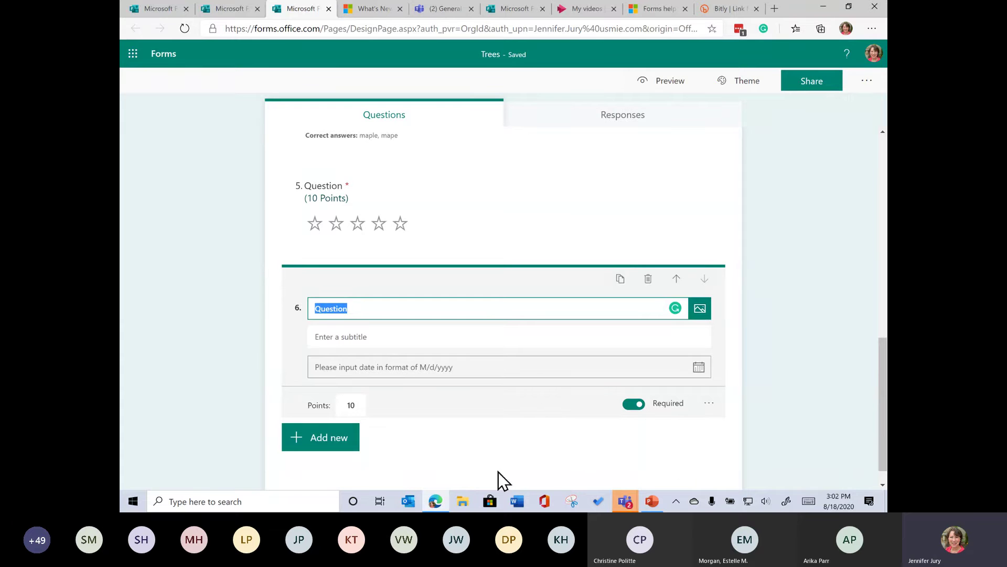
left_click(341, 442)
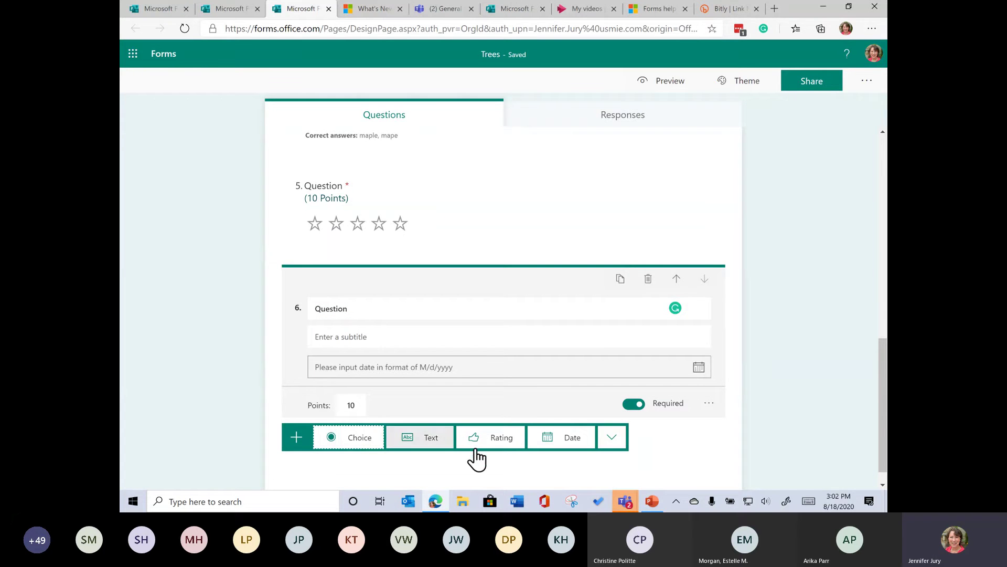
left_click(619, 438)
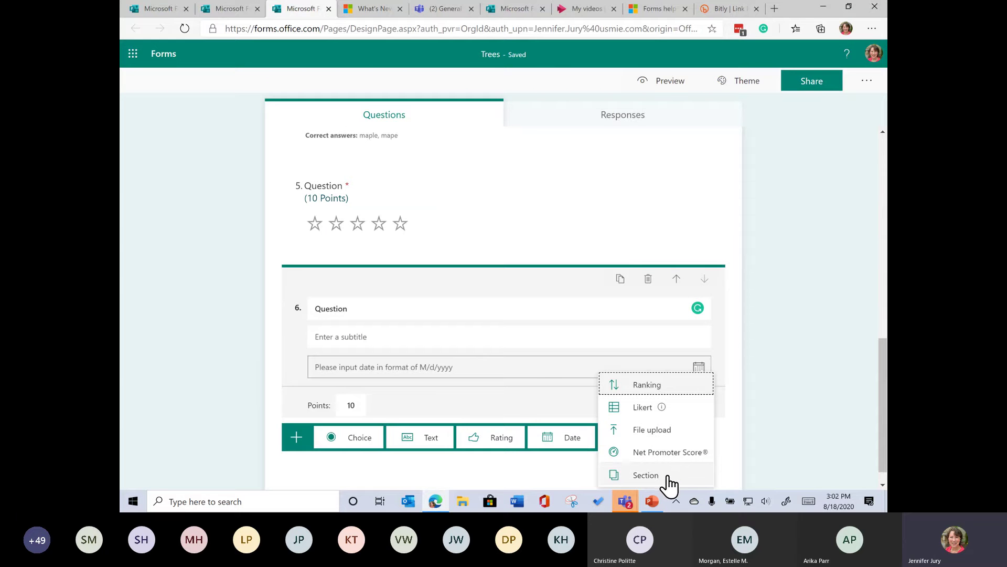
Step: Preview the quiz in both computer and mobile views and return to editing
left_click(670, 82)
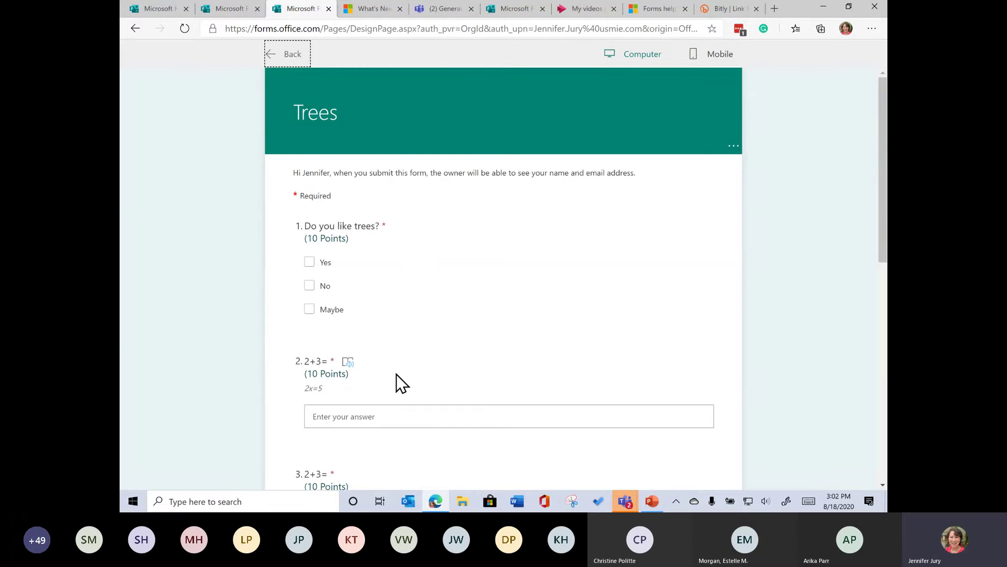
left_click(716, 59)
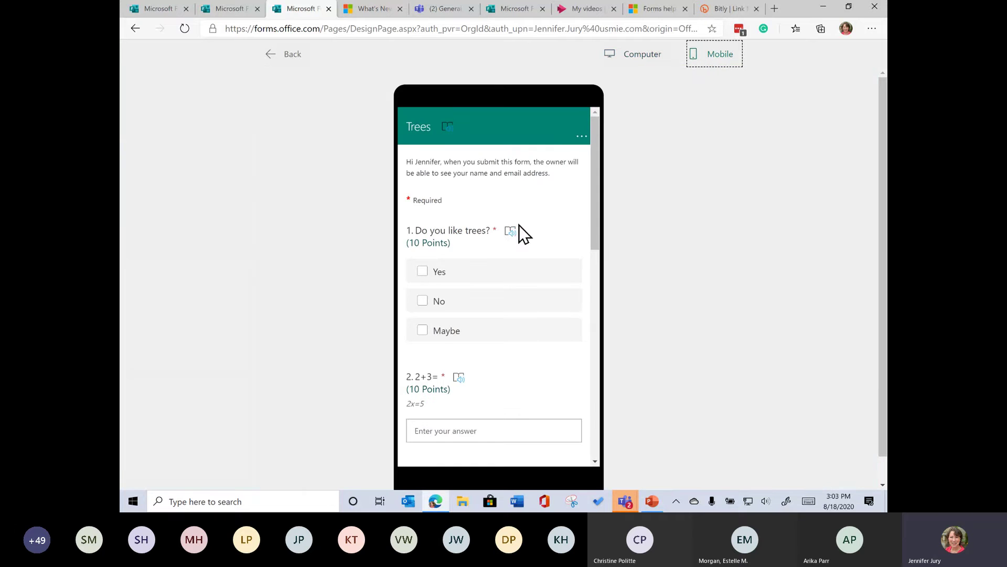
left_click(652, 59)
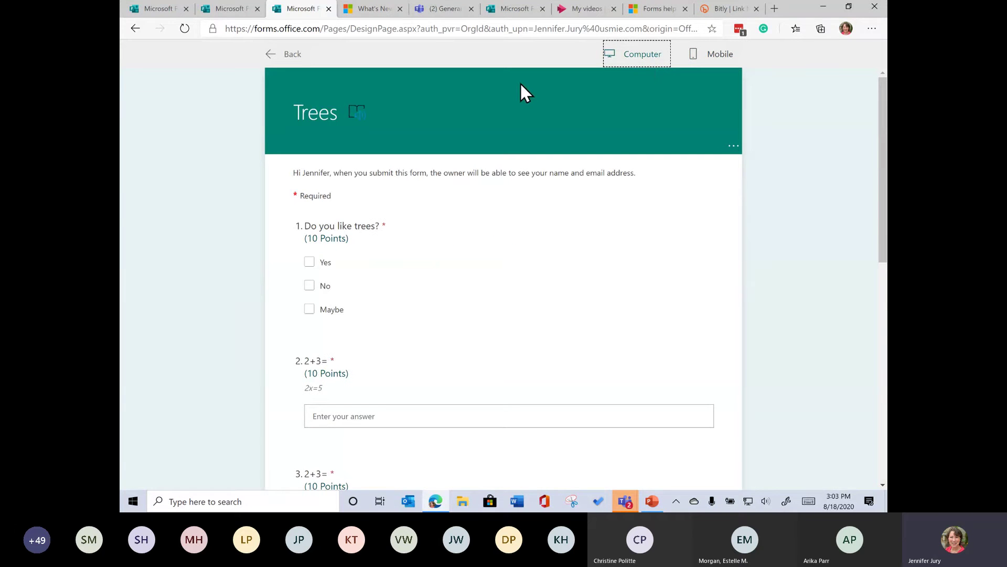
left_click(288, 54)
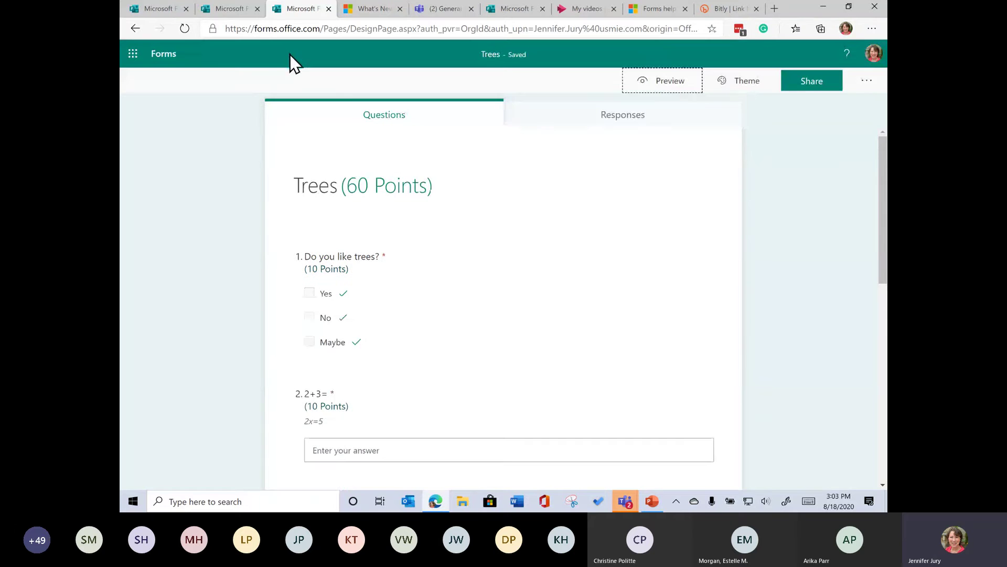
Step: Show the available quiz themes, and open the quiz settings
left_click(736, 85)
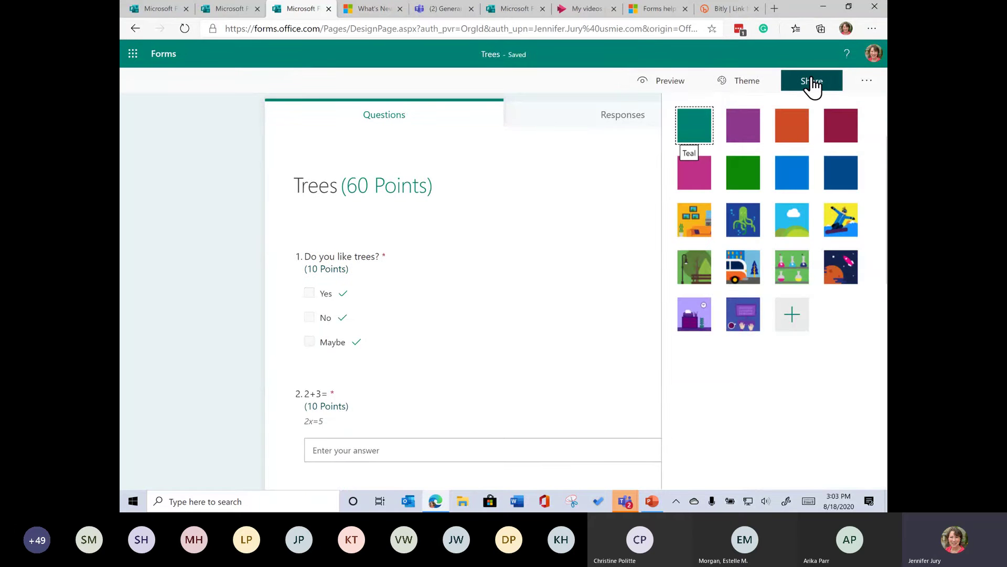
left_click(868, 82)
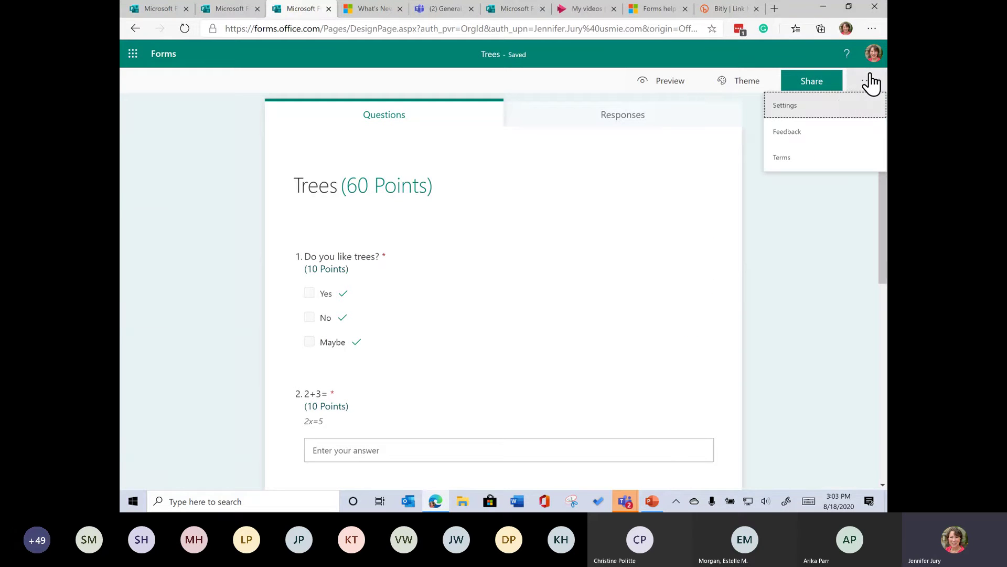
left_click(793, 105)
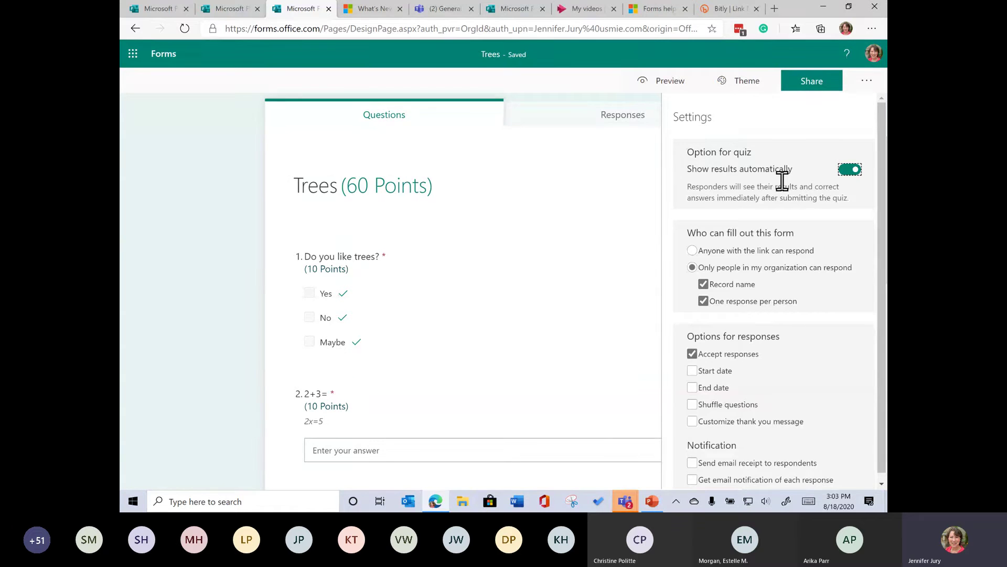
Step: Check the recent messages in the Teams meeting chat and return to the quiz settings
mouse_move(633, 490)
left_click(660, 449)
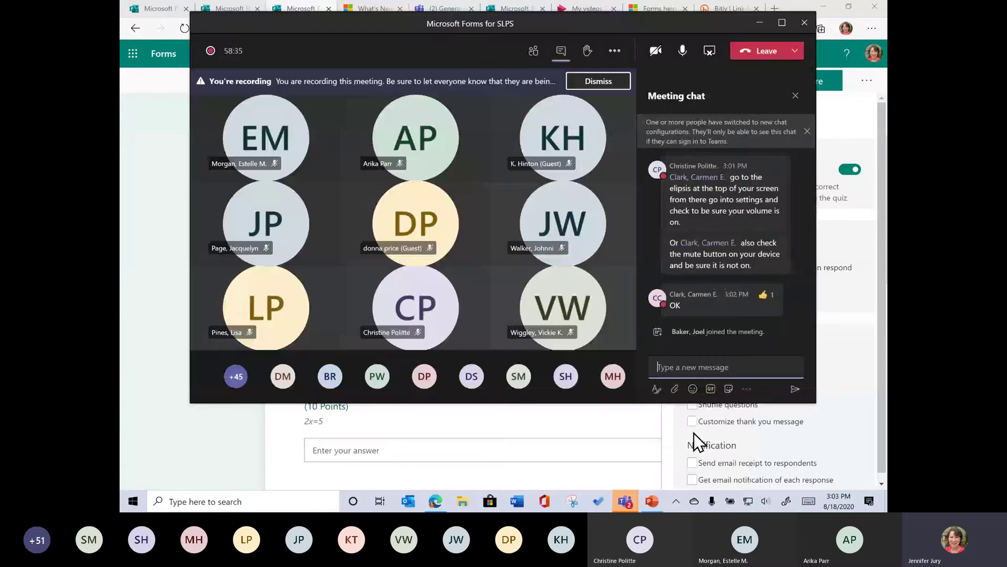
scroll(797, 266, "up", 1)
scroll(796, 266, "up", 5)
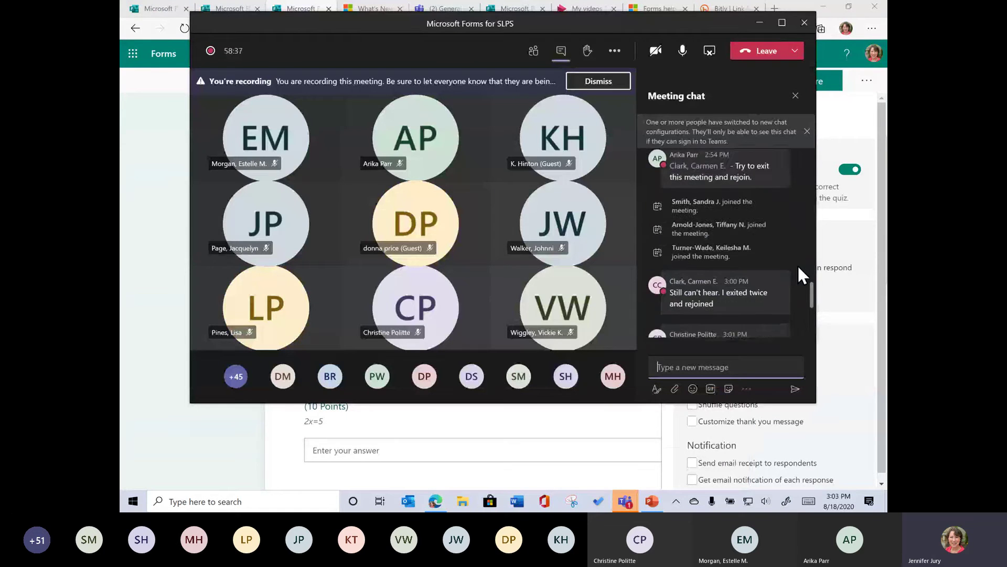
scroll(797, 264, "down", 3)
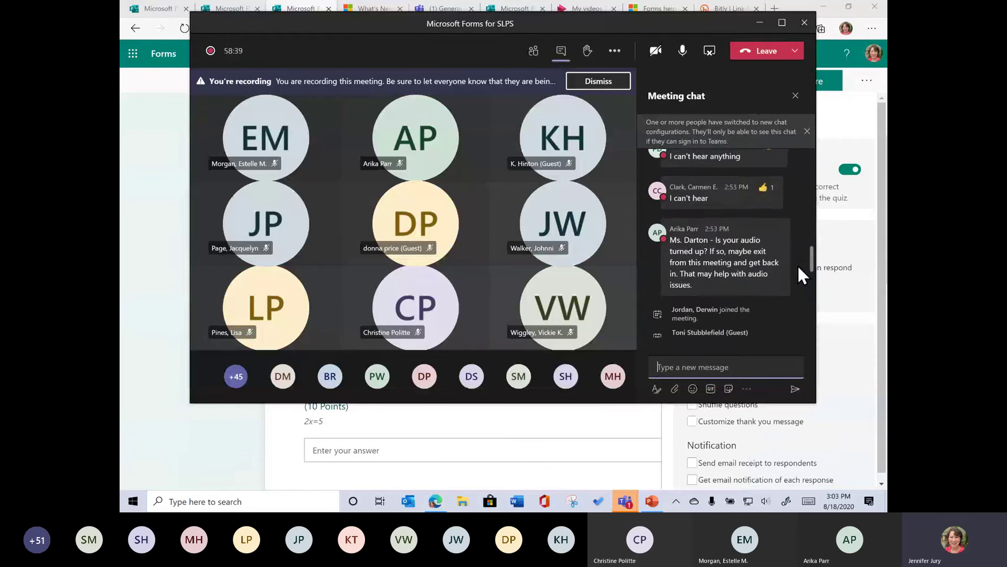
scroll(782, 263, "down", 2)
scroll(782, 269, "down", 5)
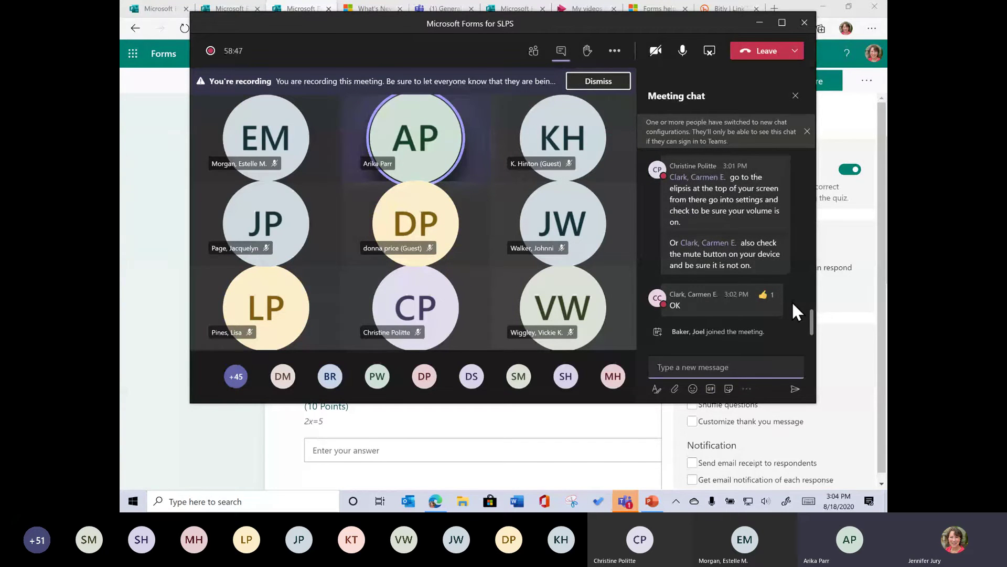
left_click(849, 410)
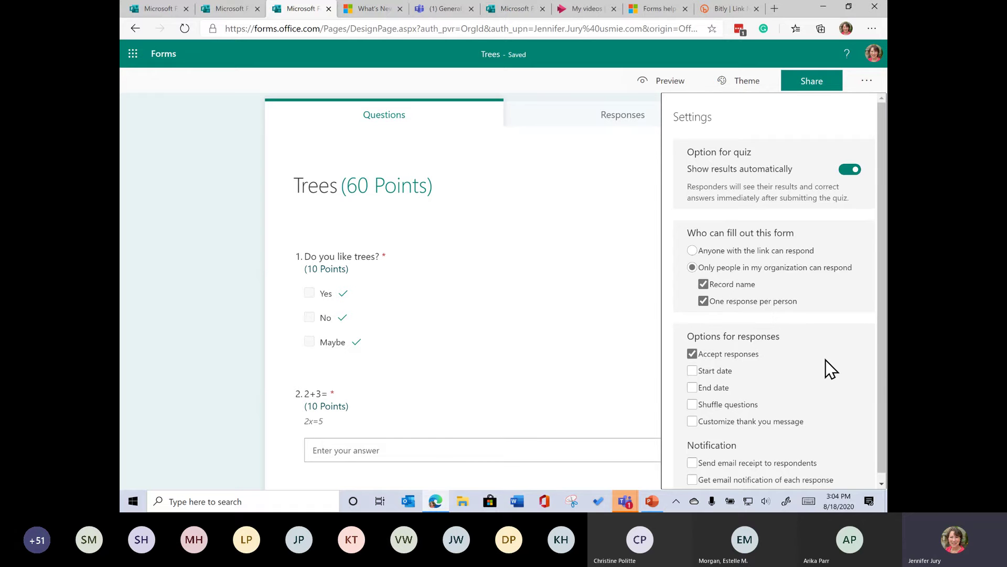
Step: Enable a start date of 8/18/2020 at 4:00 PM and an end date of 8/18/2020 at 4:15 PM for responses
scroll(829, 367, "down", 1)
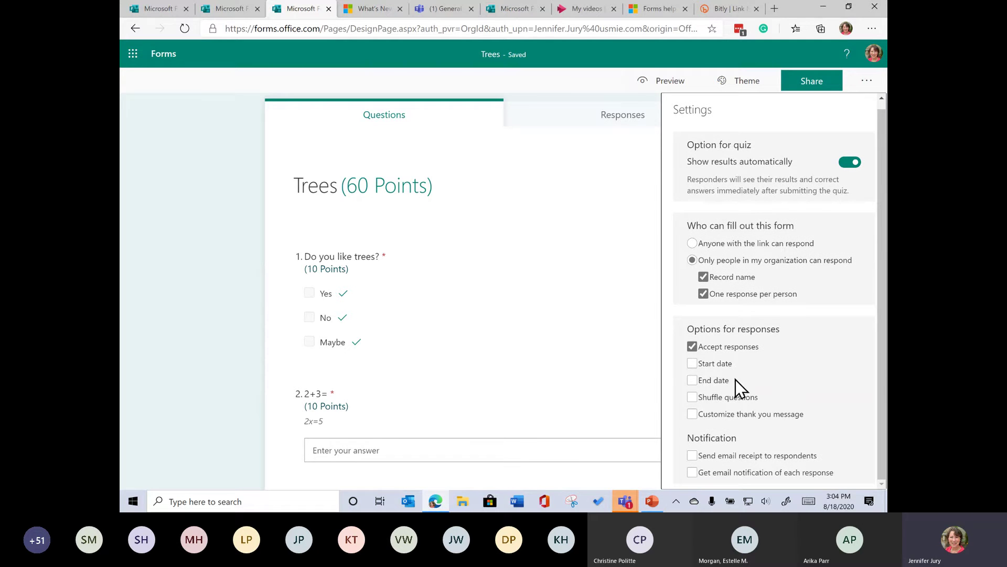
left_click(693, 363)
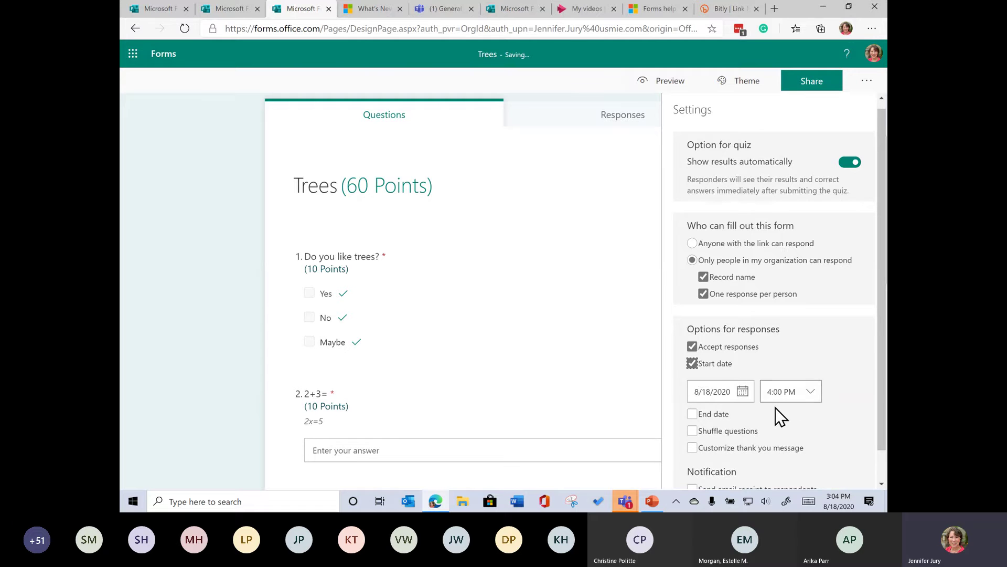
left_click(692, 414)
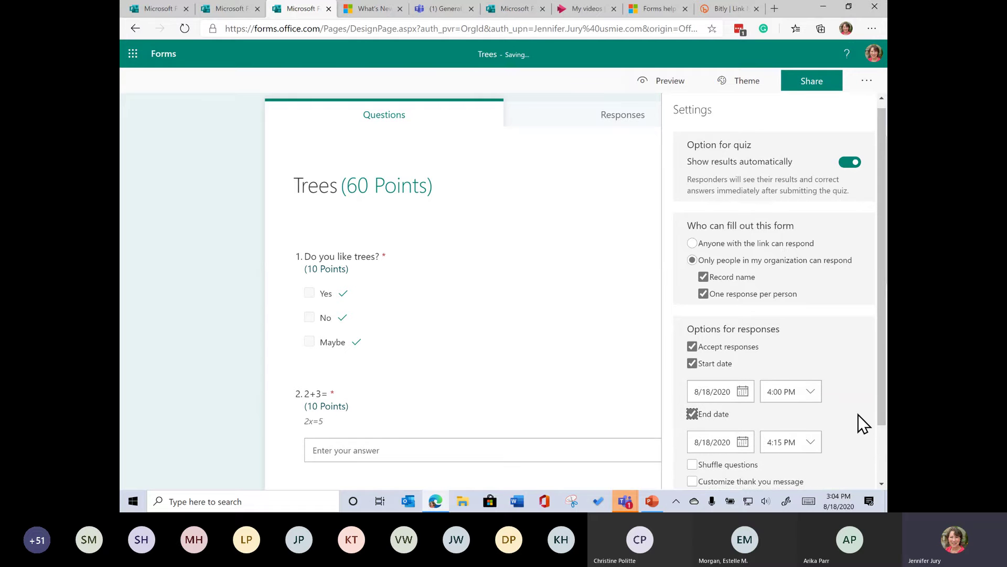
scroll(854, 416, "down", 2)
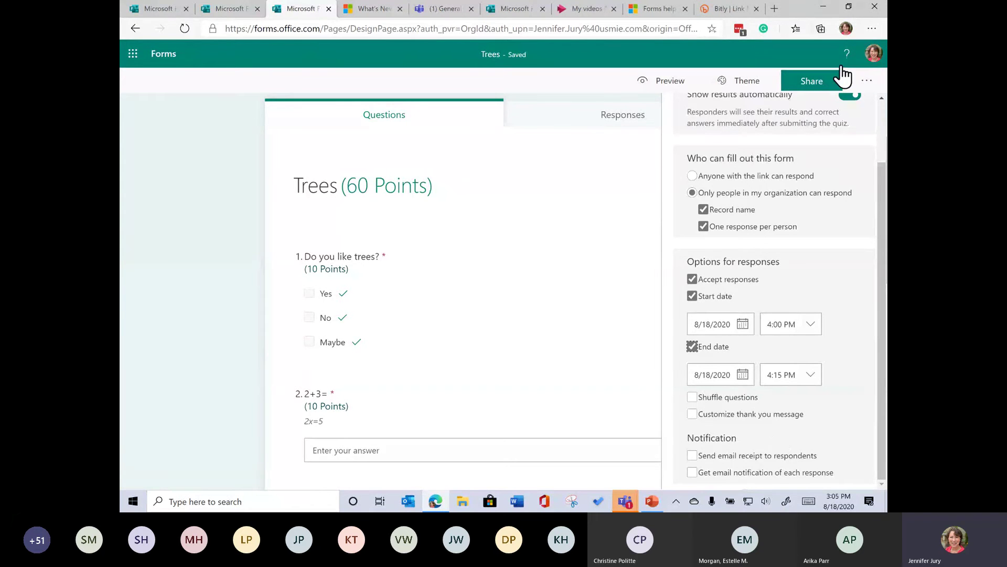
Step: Show the quiz's options for collecting responses, sharing as a template and collaborating
left_click(822, 87)
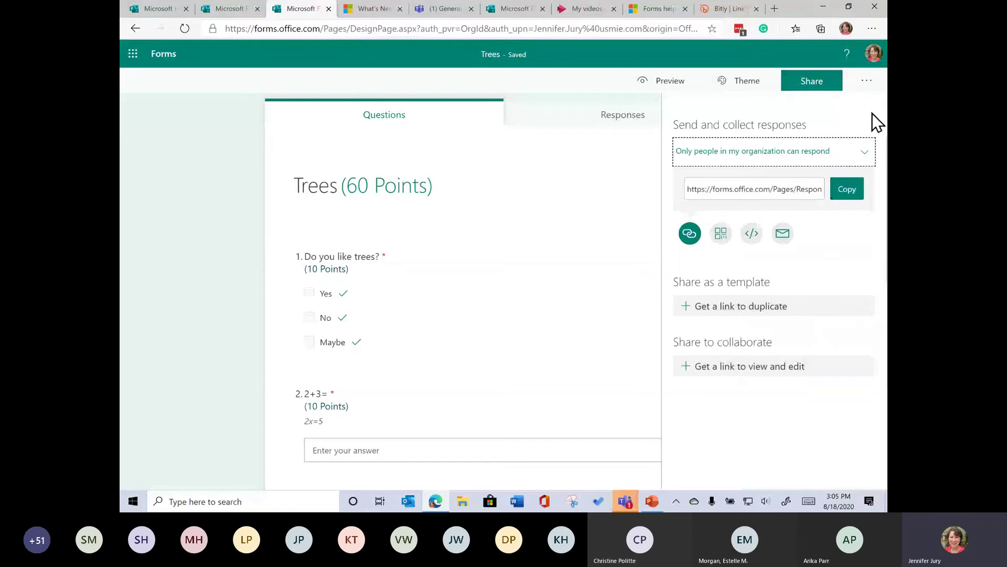
left_click(867, 82)
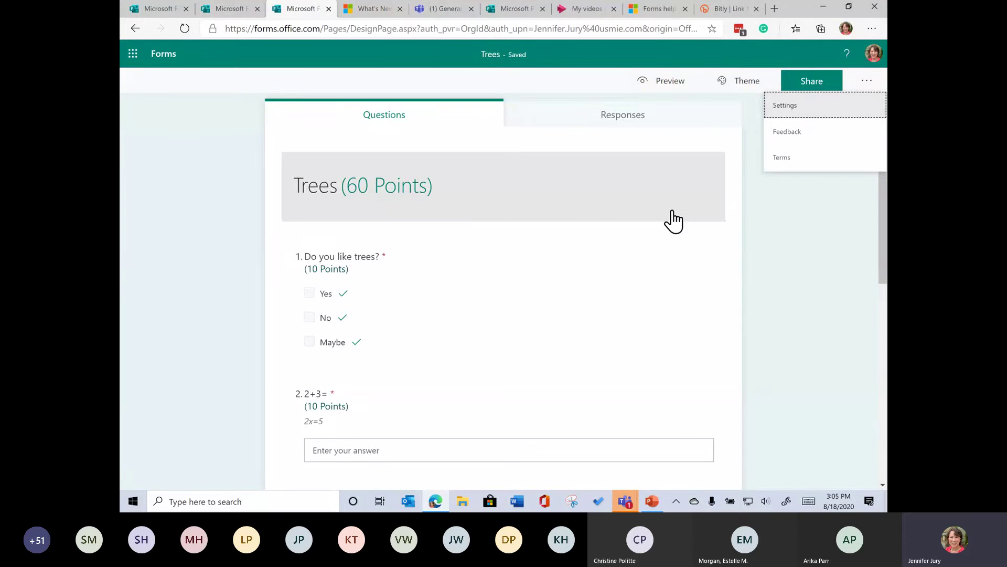
Step: Switch to the class team in Microsoft Teams and open the "Henry and Mudge Take the Big Test" assignment for editing
left_click(445, 9)
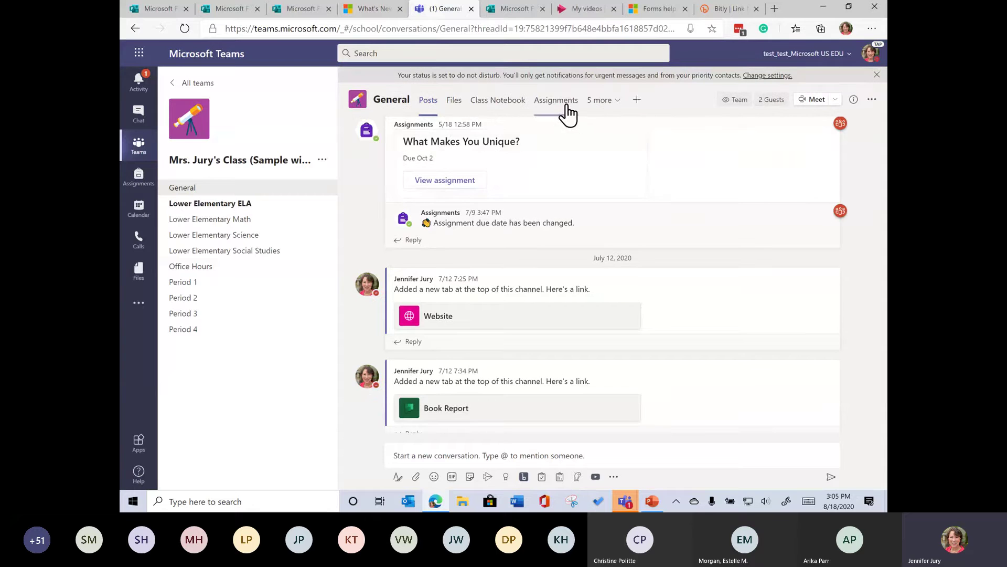
left_click(567, 105)
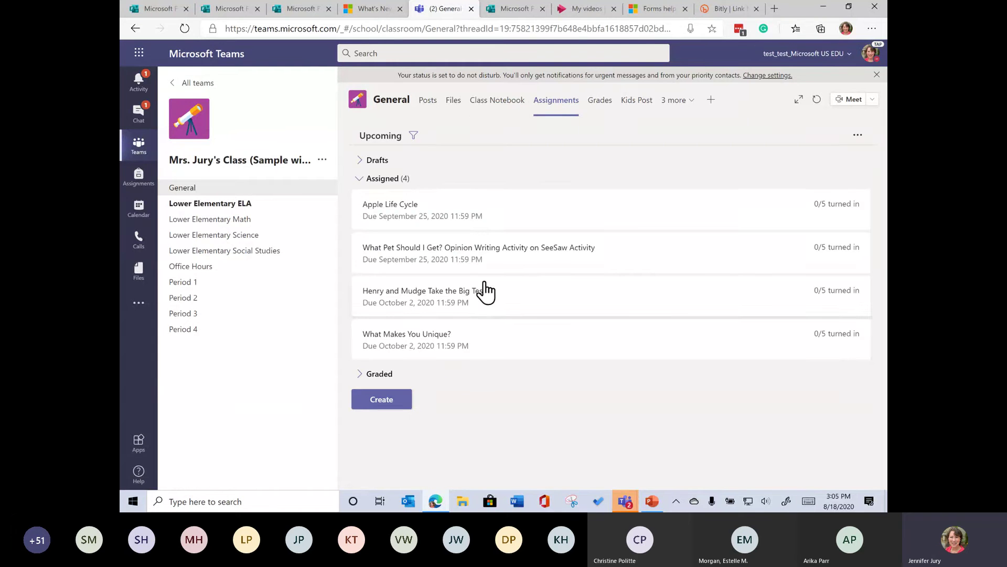
left_click(480, 307)
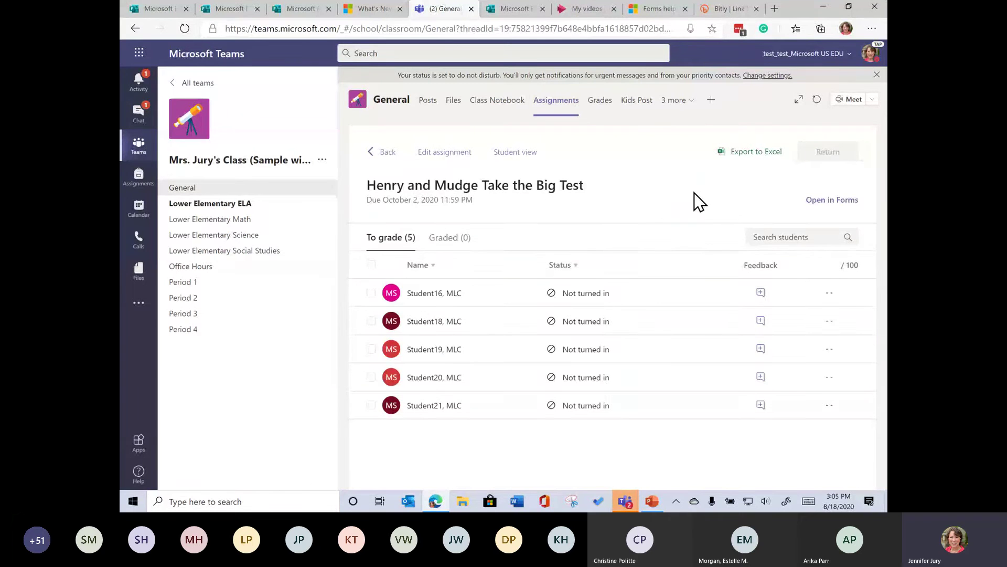
left_click(438, 153)
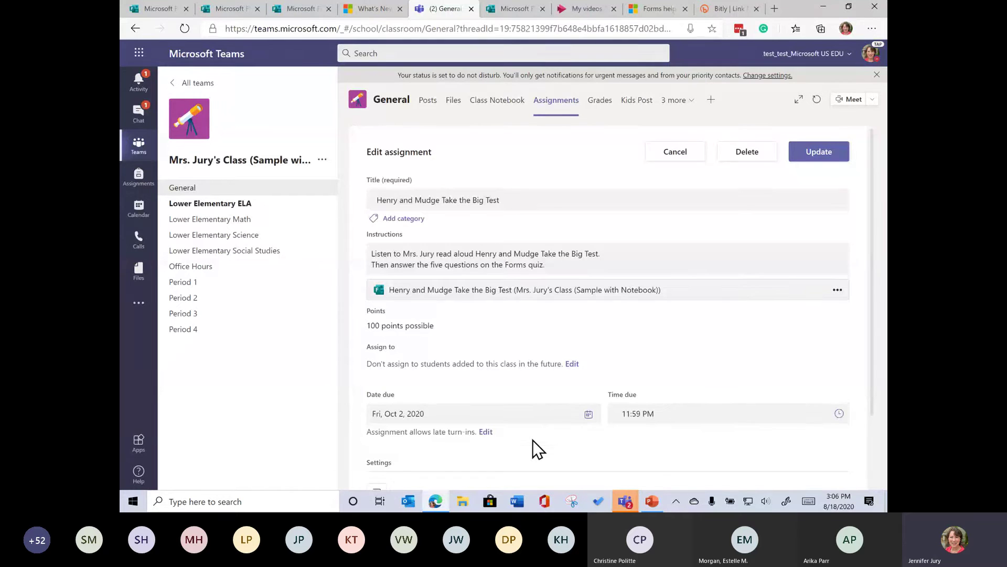
Step: Review the assignment's edit settings, cancel editing without changes and show the assignment in student view
scroll(565, 467, "down", 1)
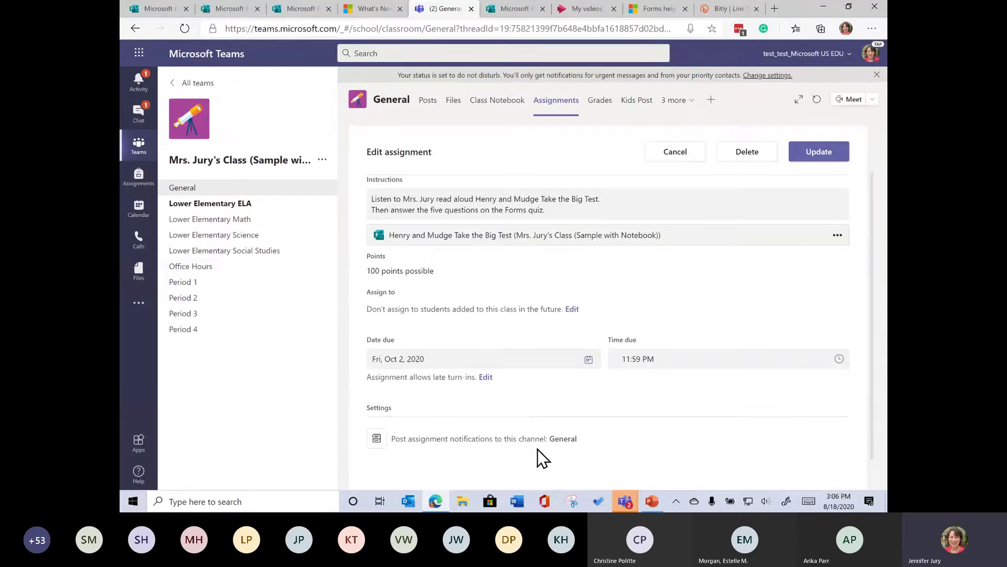
scroll(518, 302, "up", 1)
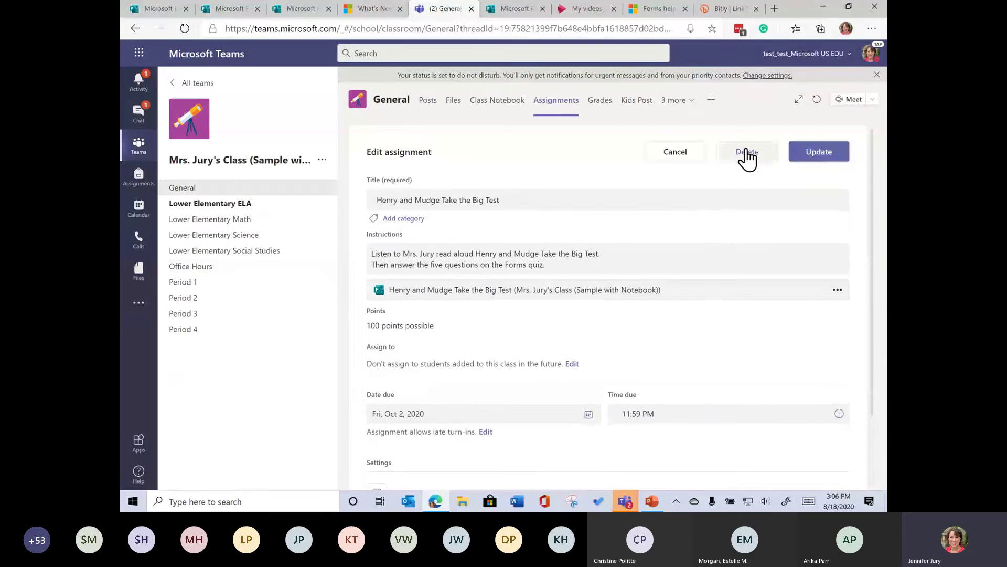
left_click(679, 153)
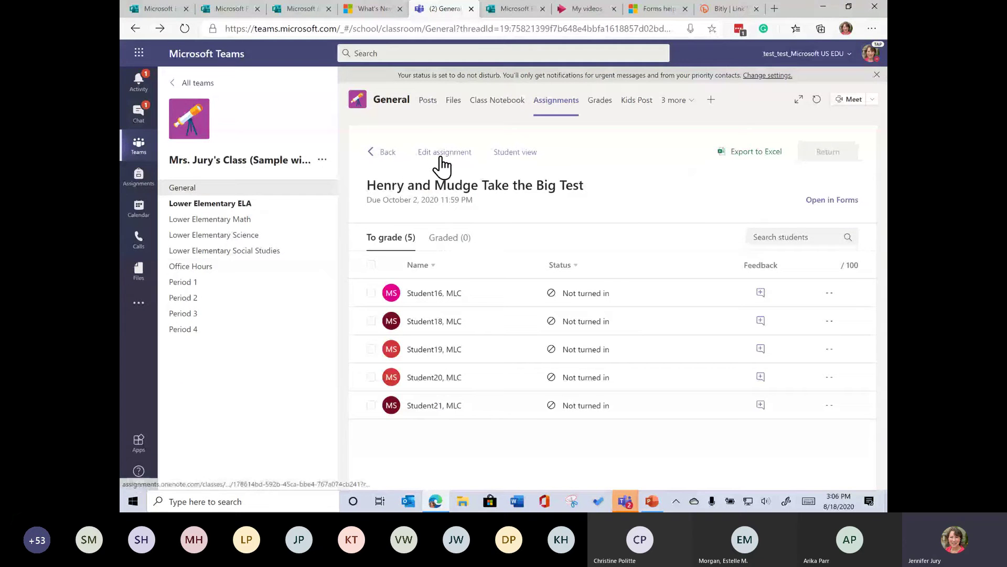
left_click(507, 157)
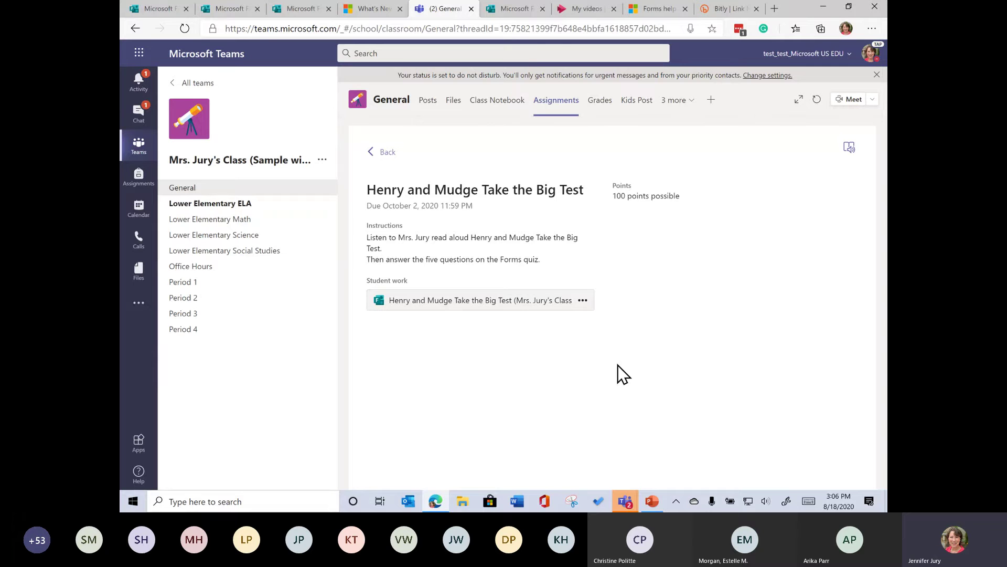
Step: Switch to the Microsoft Forms home page, reload it and look over the recent forms and the new-form options
left_click(157, 11)
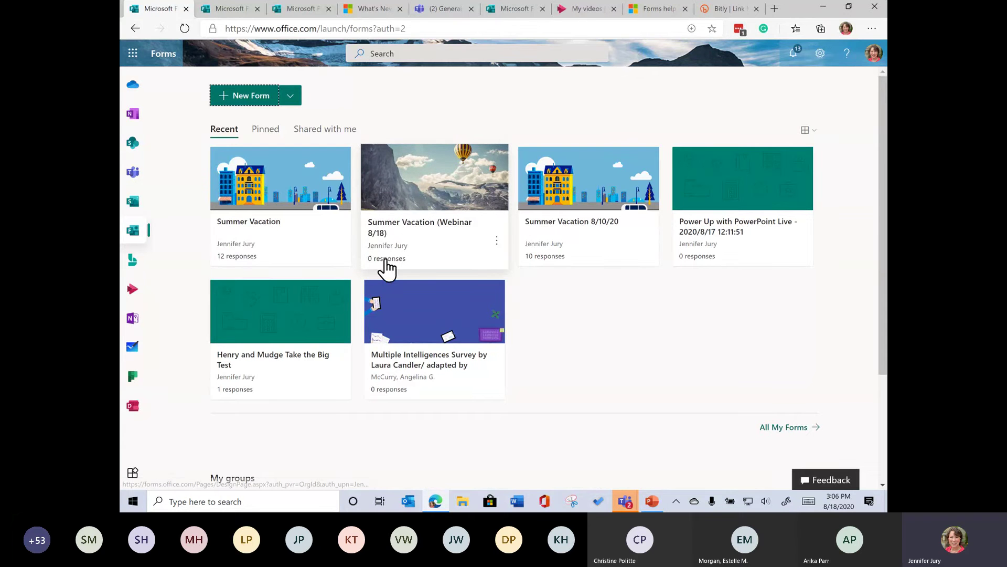
left_click(183, 28)
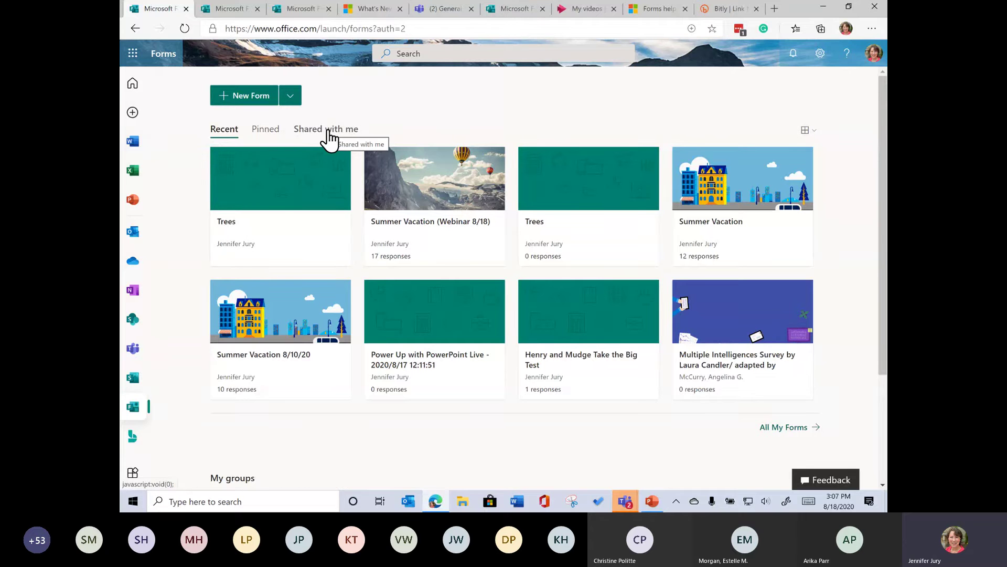
left_click(290, 98)
left_click(346, 114)
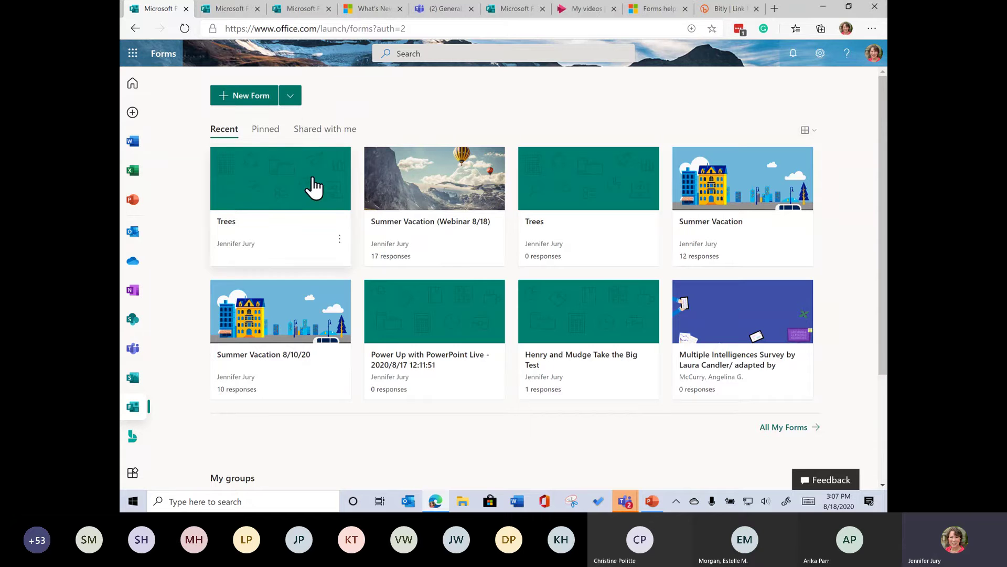
Step: Look through the recent forms and group forms, and return from the Trees quiz to the Forms home page
left_click(233, 9)
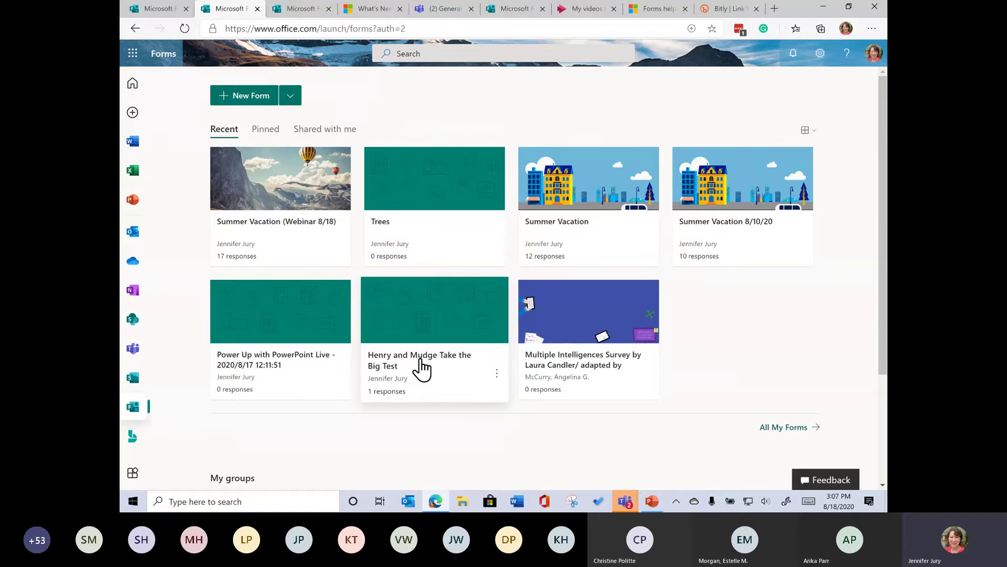
scroll(382, 389, "down", 3)
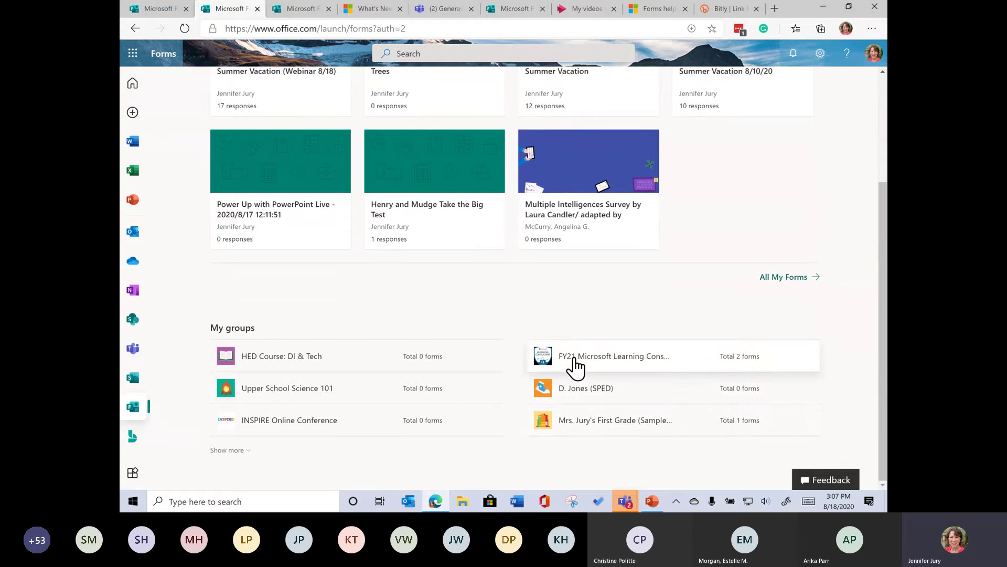
scroll(434, 348, "up", 3)
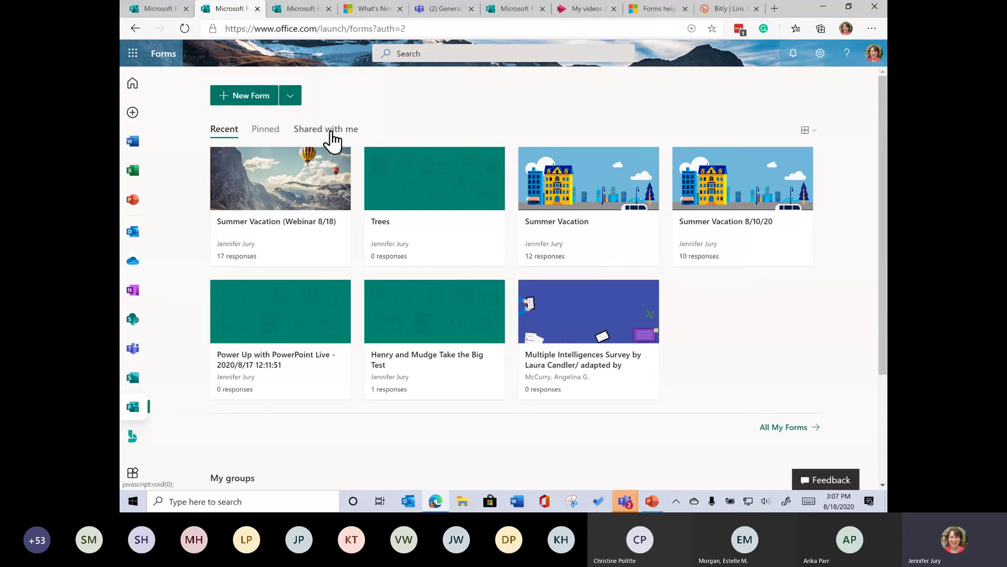
left_click(307, 9)
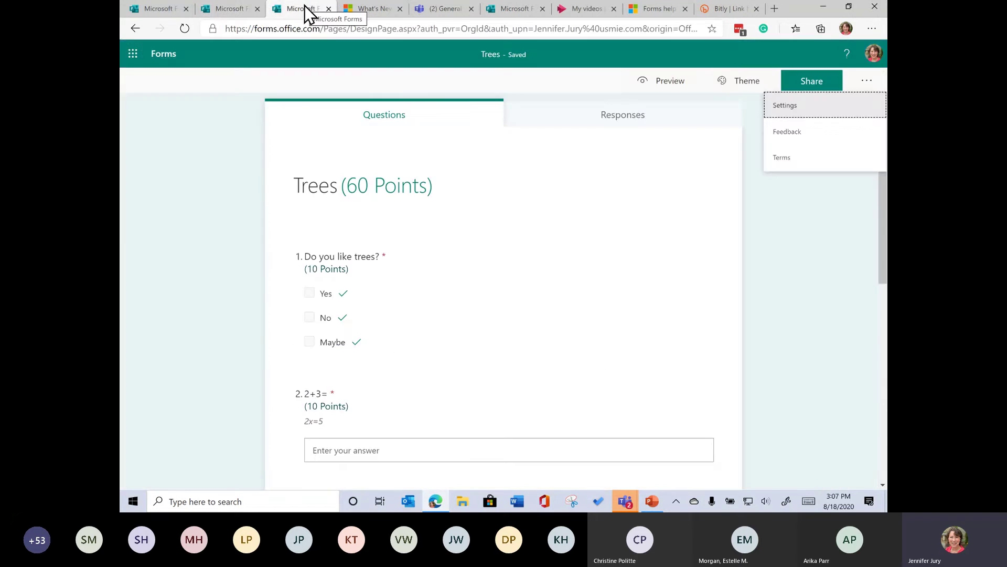
left_click(163, 55)
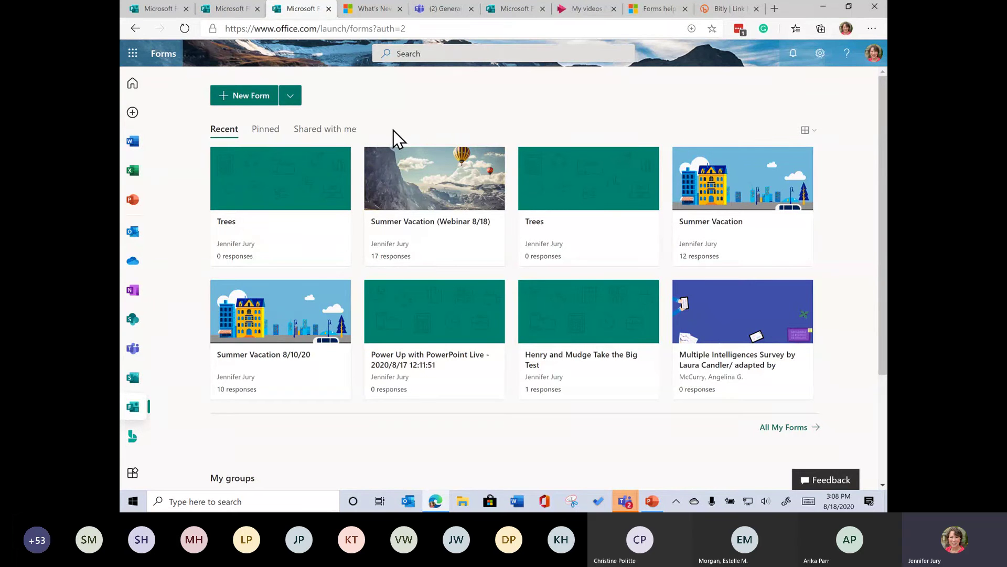
Step: Switch to Microsoft Stream, review the "Henry and Mudge Take the Big Test" video's details and options, and leave them without changes
left_click(443, 11)
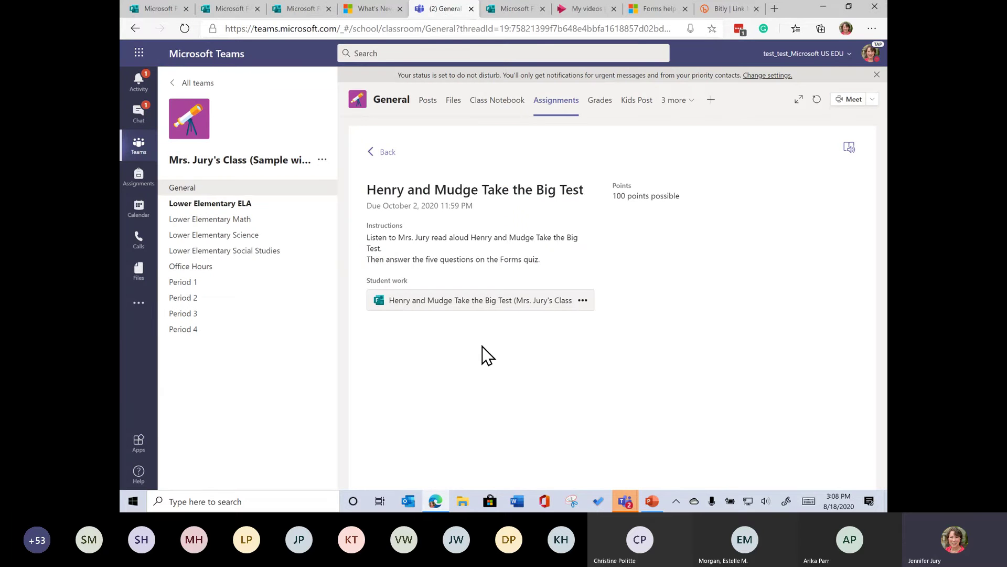
left_click(577, 11)
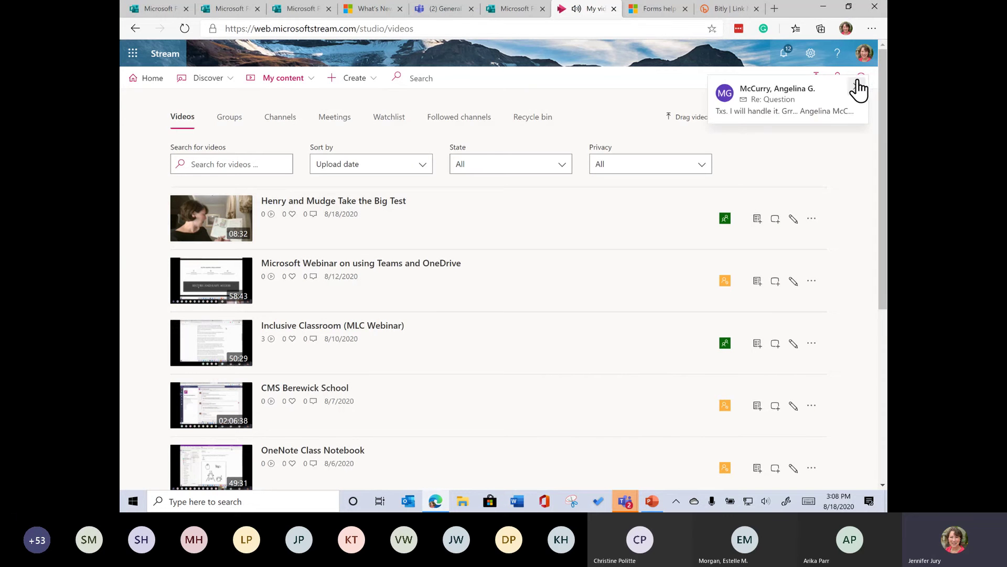
left_click(857, 86)
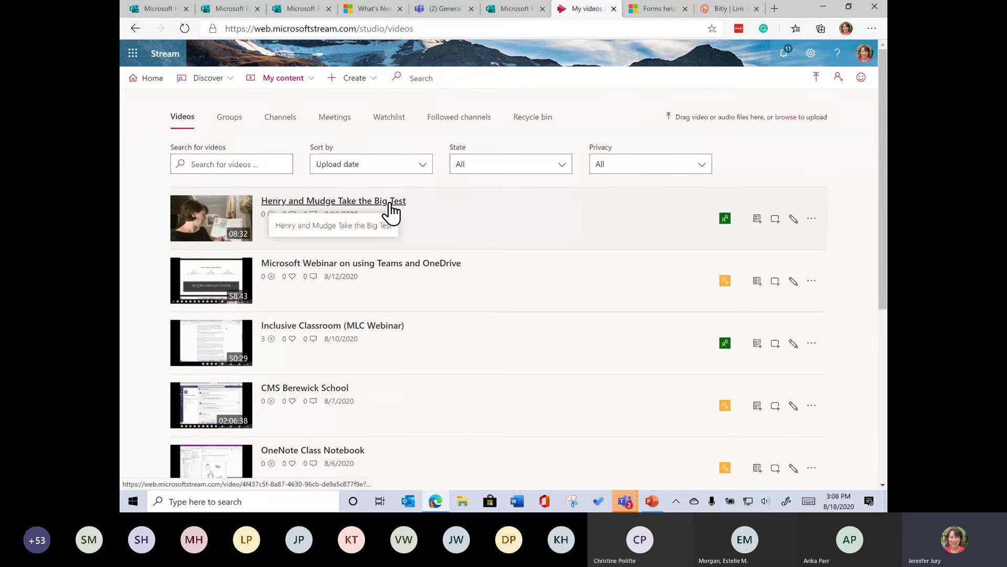
left_click(794, 221)
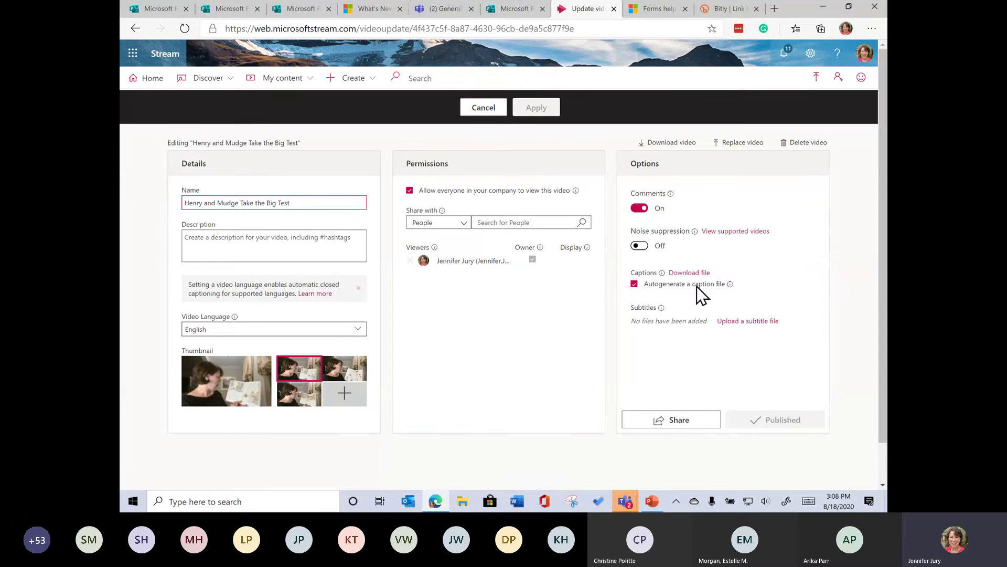
left_click(479, 109)
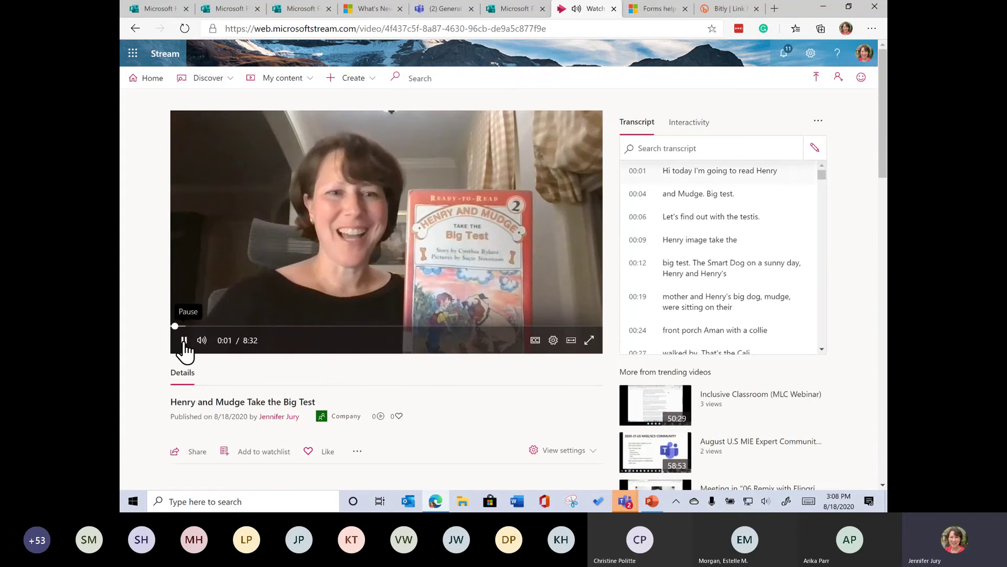
Step: Pause the "Henry and Mudge Take the Big Test" video and start adding a form to its interactivity
left_click(184, 340)
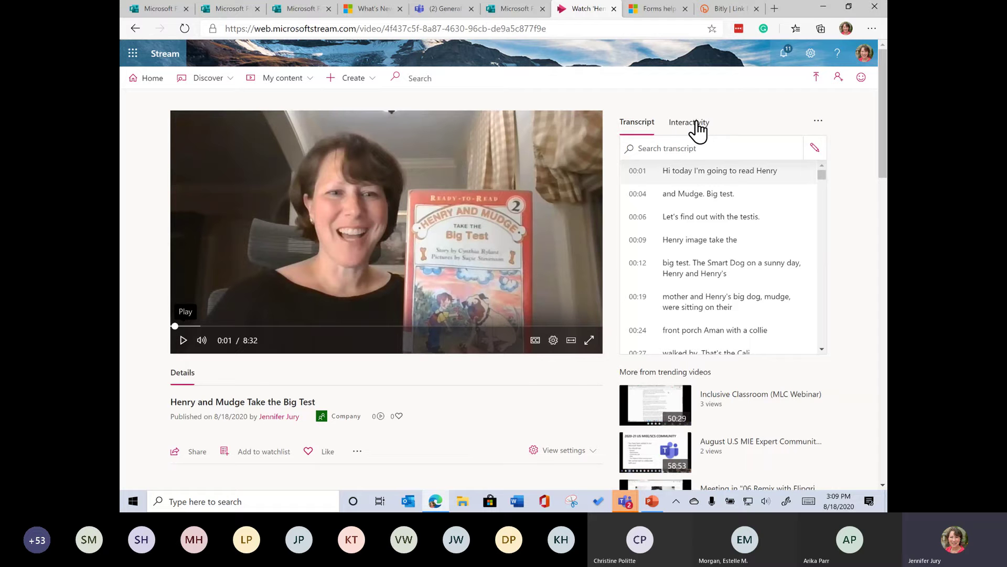
left_click(697, 123)
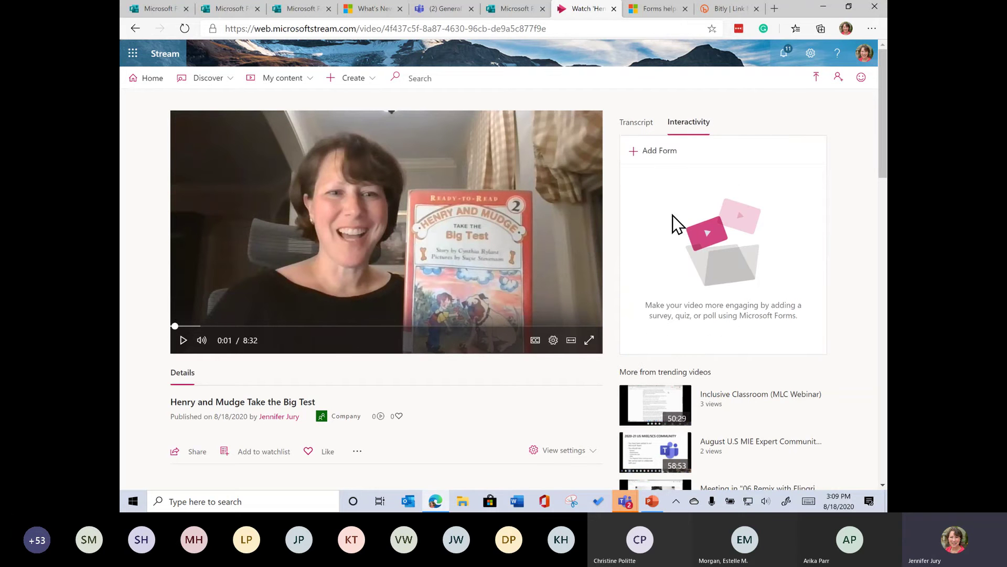
left_click(637, 152)
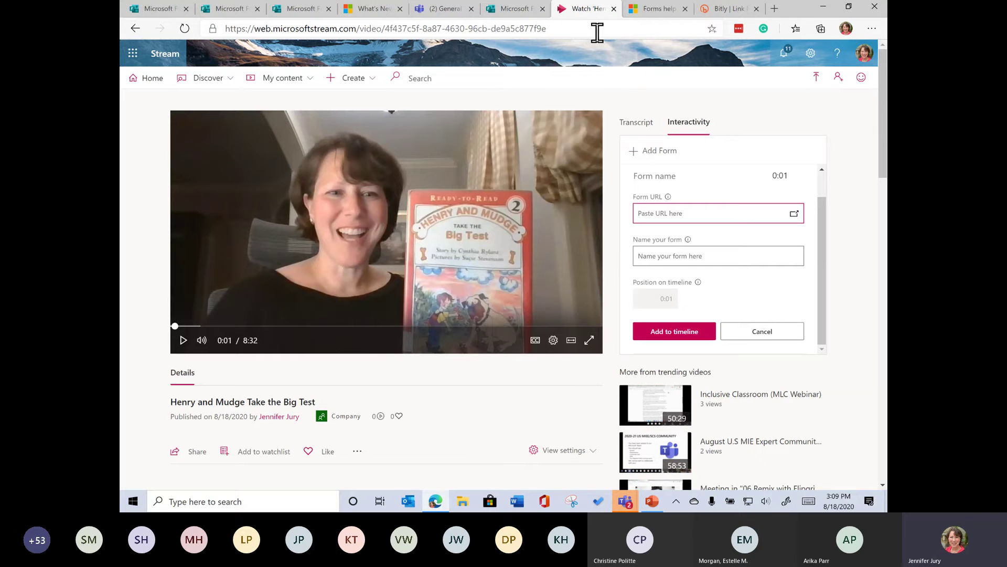
Step: Switch to Forms, open the "Henry and Mudge Take the Big Test" quiz and copy its response link
left_click(310, 10)
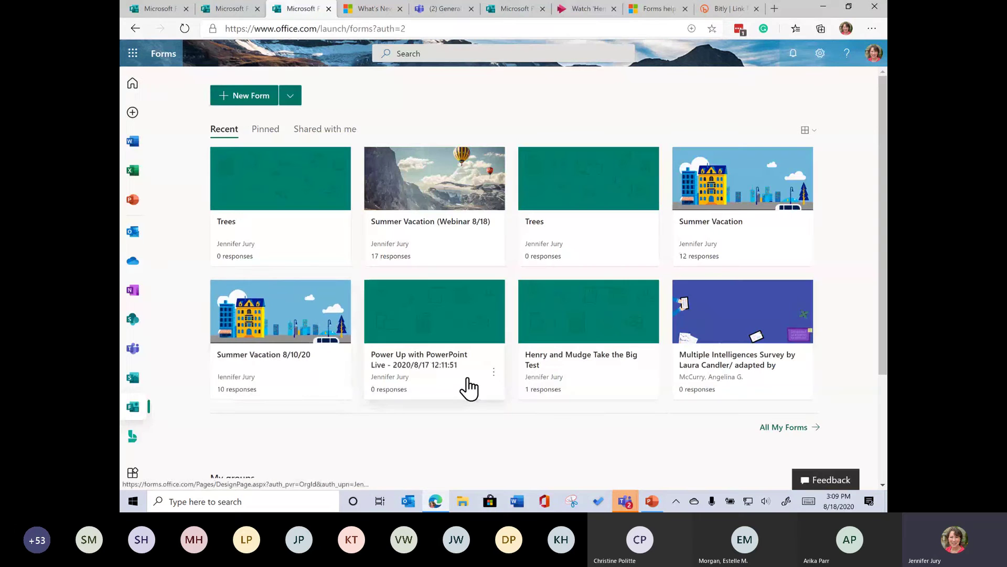
left_click(561, 366)
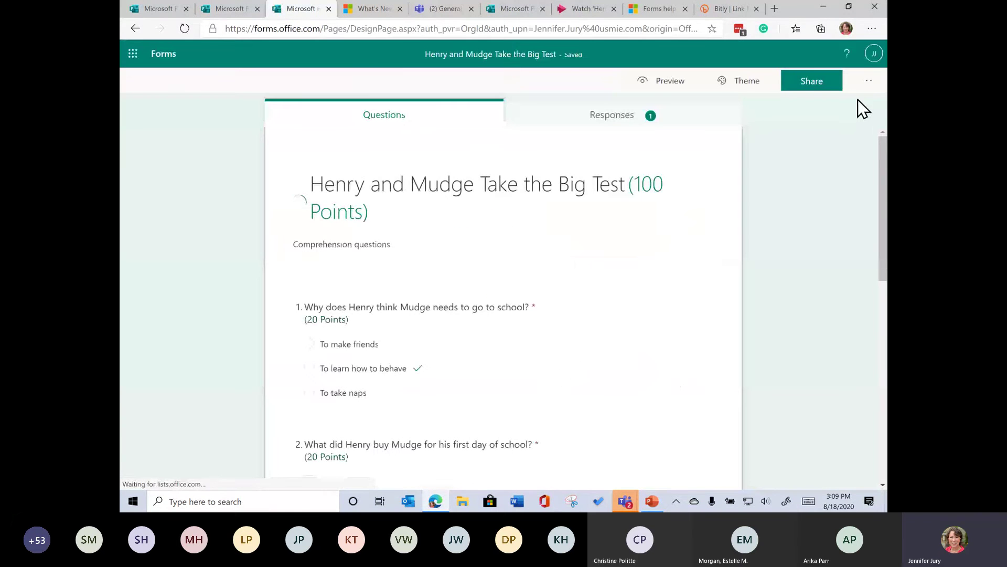
left_click(821, 89)
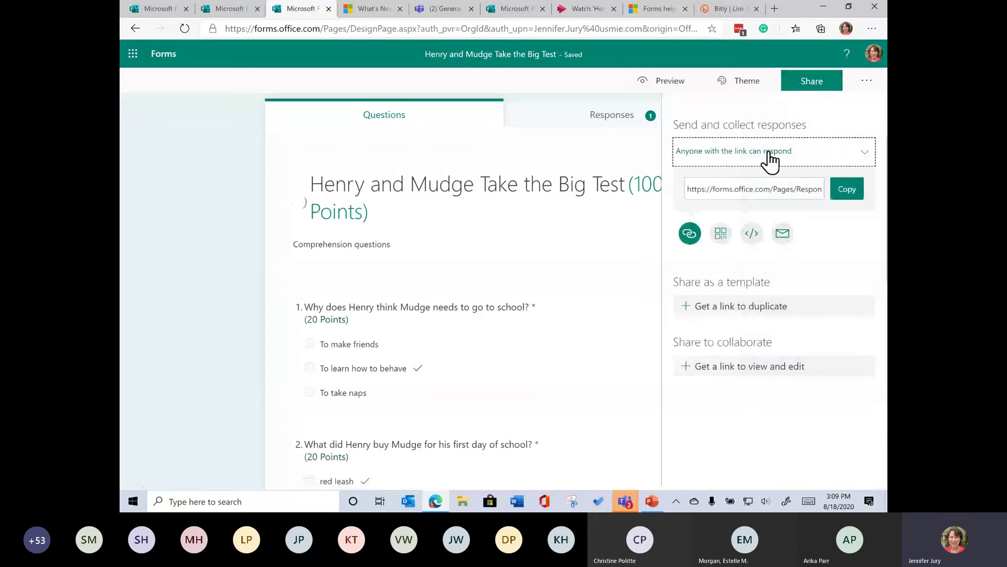
left_click(846, 192)
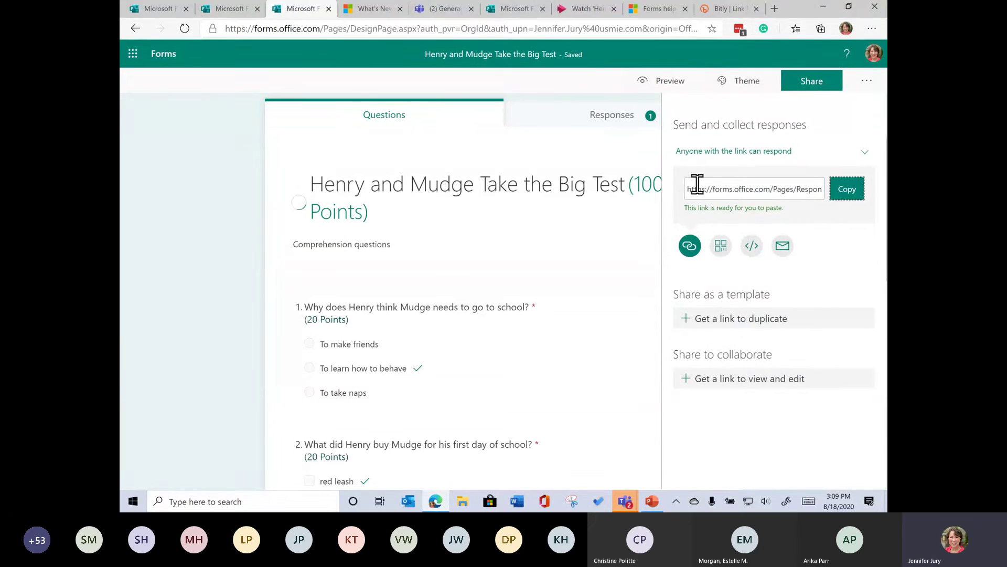
left_click_drag(686, 189, 842, 203)
left_click(842, 199)
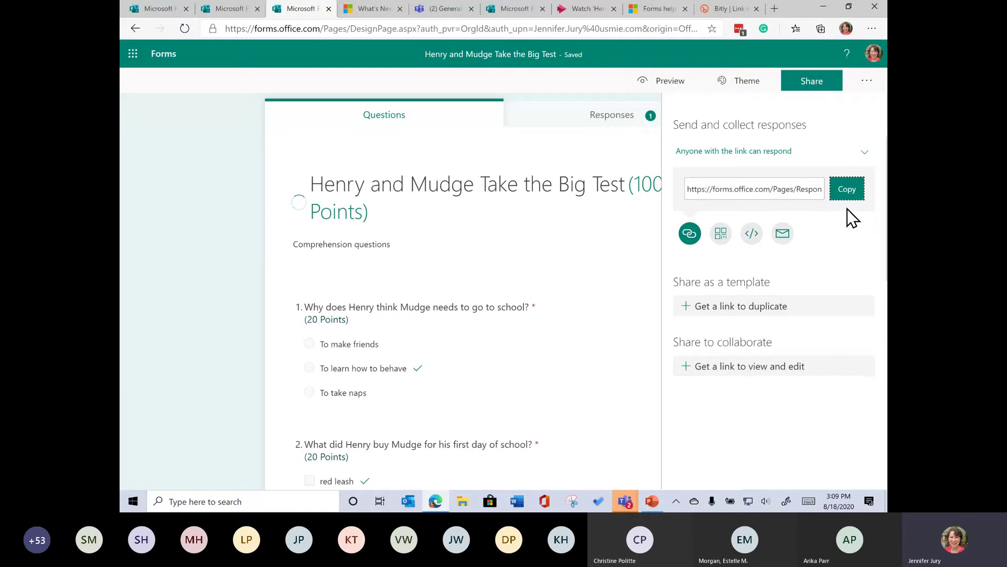
left_click(847, 192)
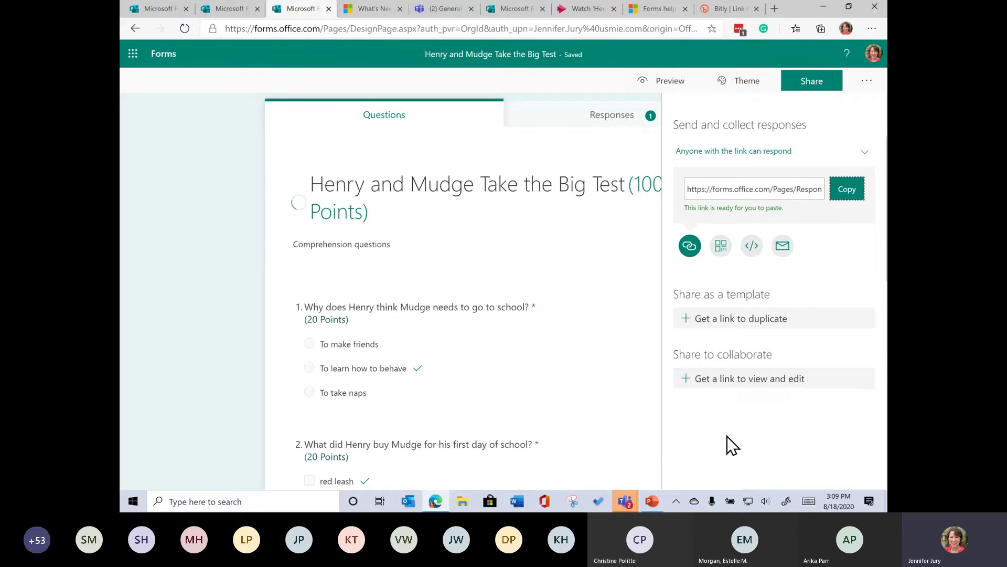
Step: Switch back to the Stream video, paste the copied link as the form URL and name the form "Henry and Mudge Test"
left_click(601, 13)
left_click(716, 214)
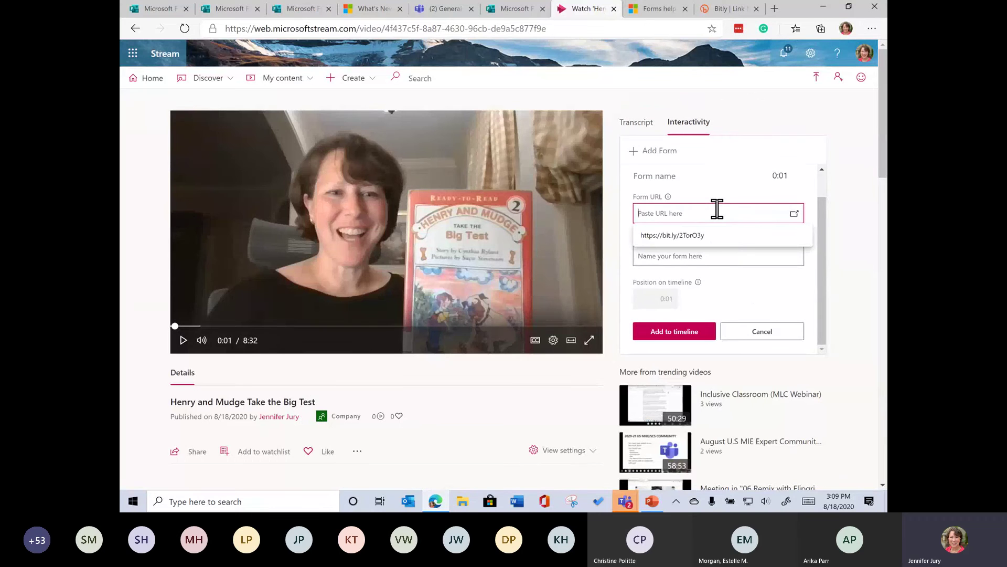
key("ctrl+v")
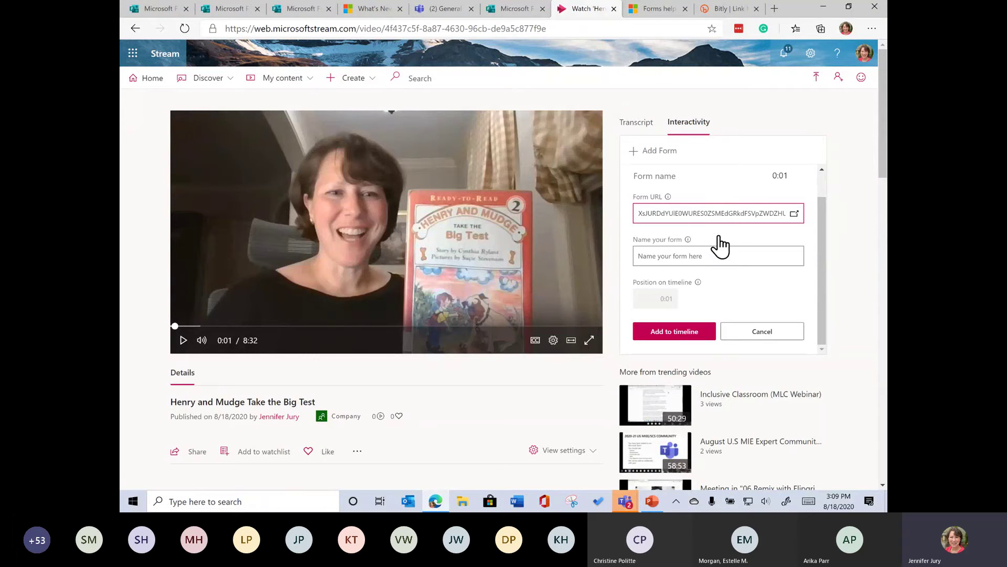
left_click(712, 257)
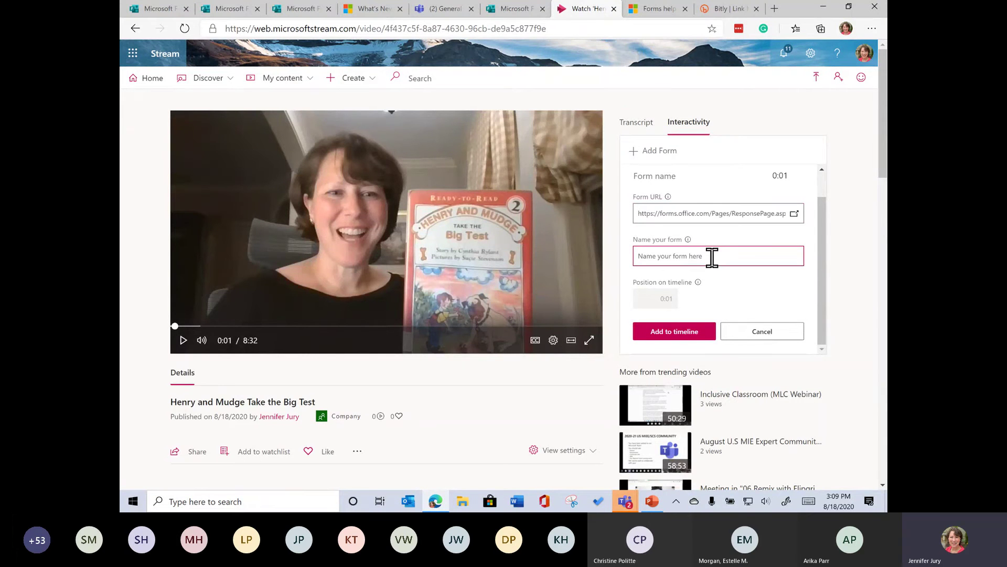
type("Henry and Mudge Test")
Step: Move the video playhead close to the end so the form's position on the timeline is 8:29
left_click(668, 300)
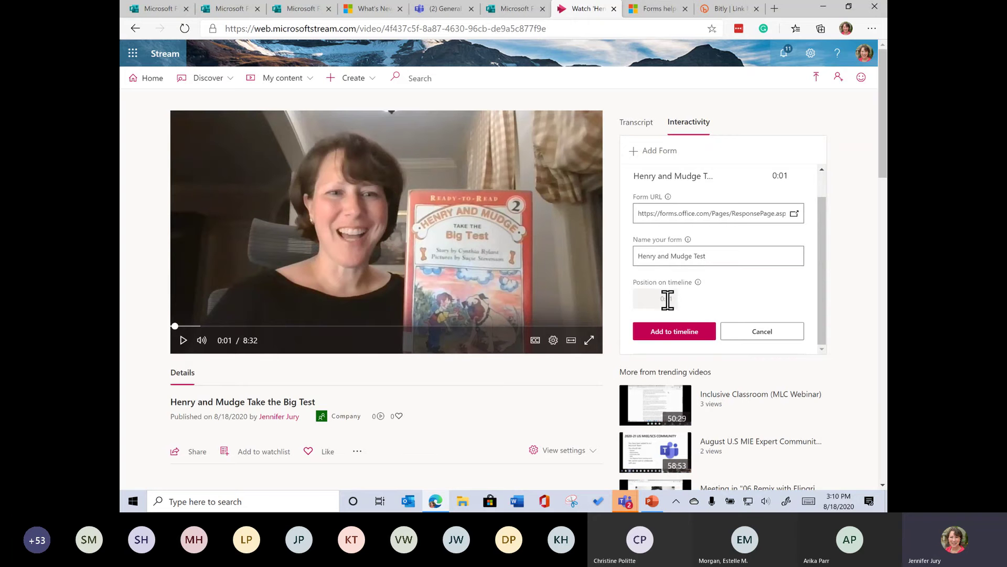
left_click(176, 327)
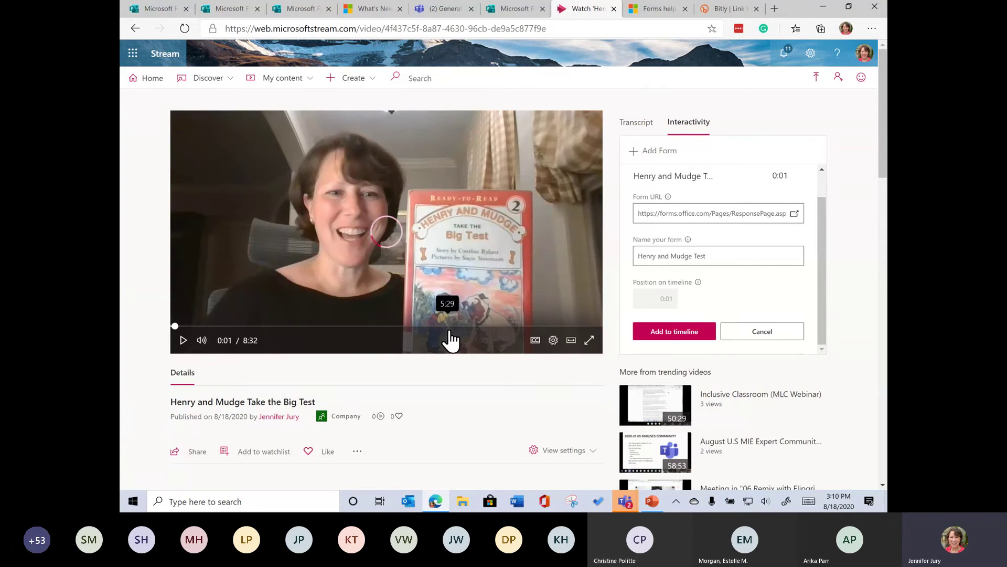
left_click(174, 327)
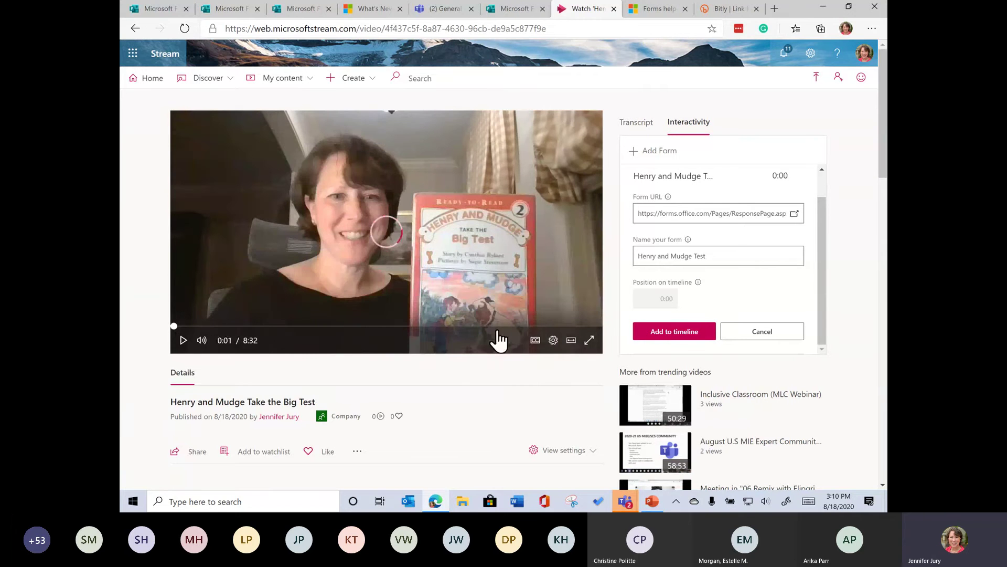
left_click(509, 326)
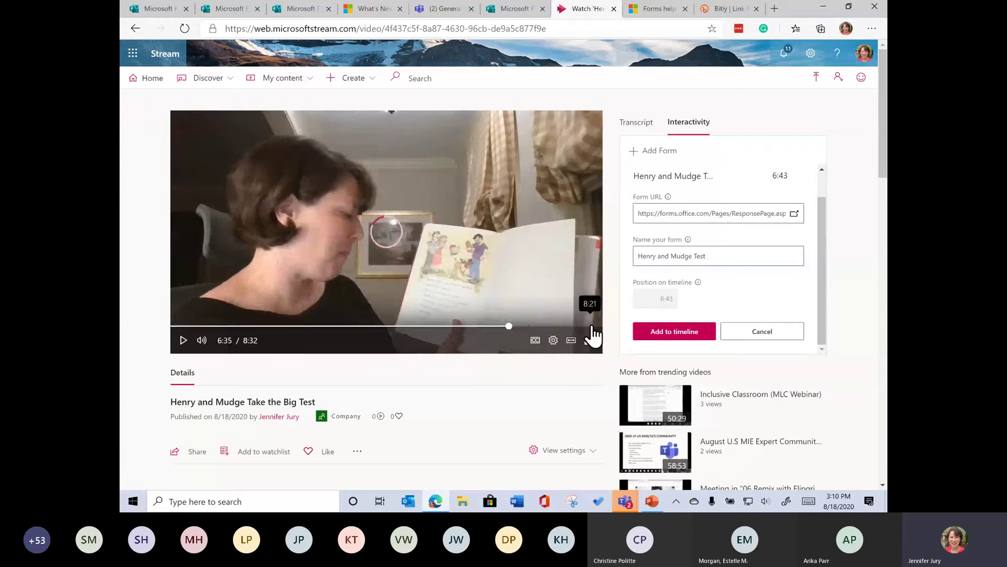
left_click(595, 326)
left_click(599, 326)
left_click(597, 326)
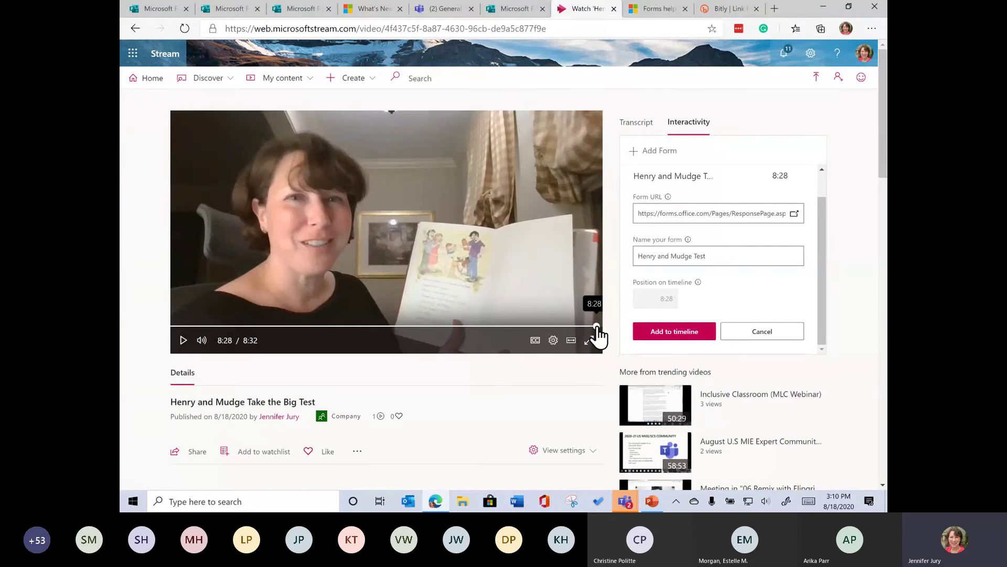
left_click(597, 326)
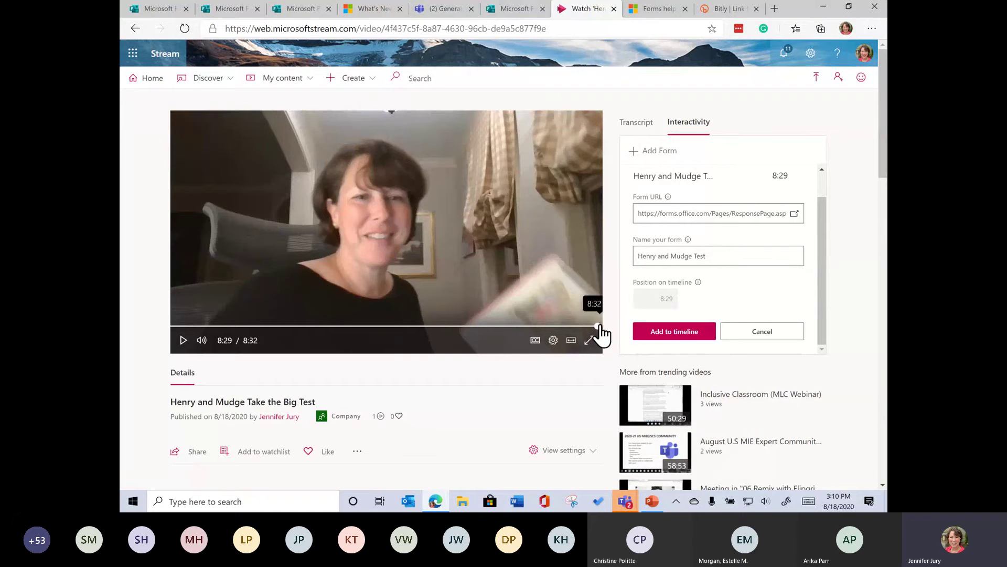
Step: Add the form to the Stream video's timeline and play the video from just before the form's position
left_click(665, 330)
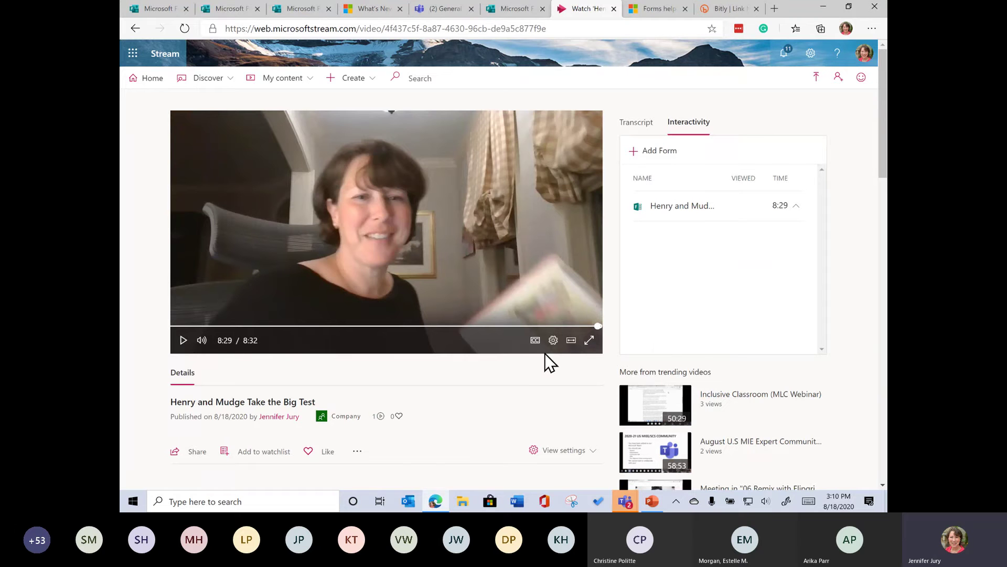
left_click(581, 326)
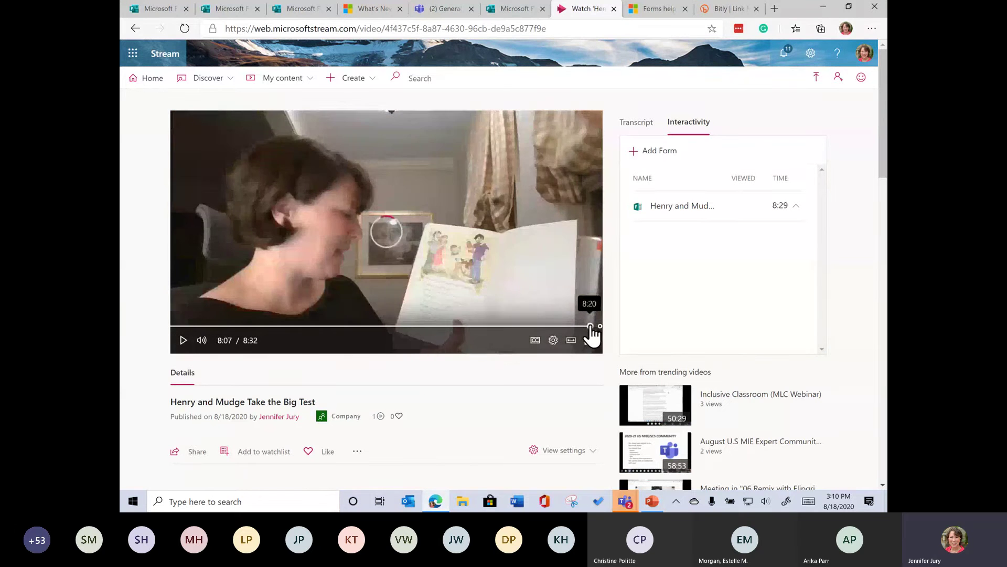
left_click(592, 326)
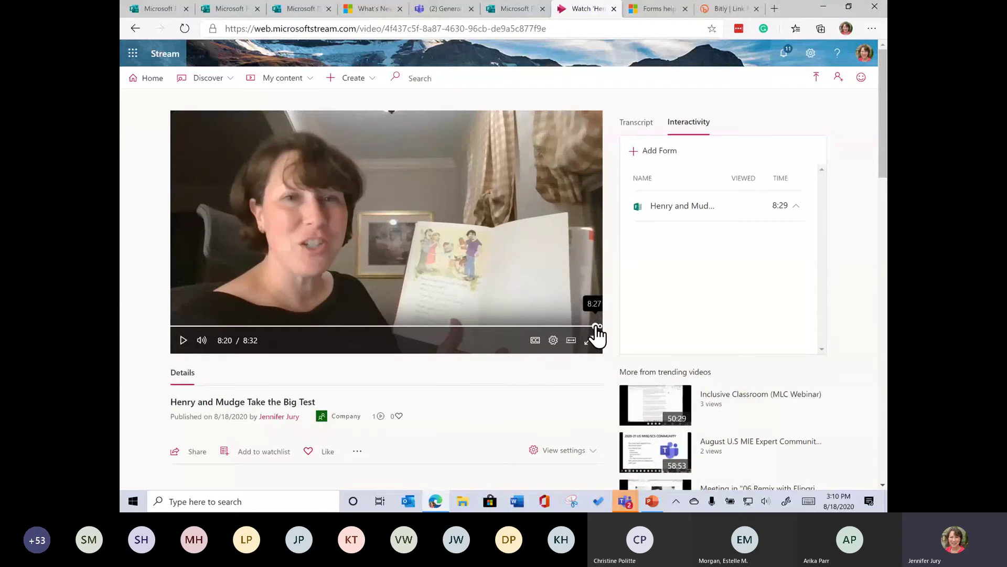
left_click(597, 325)
left_click(183, 340)
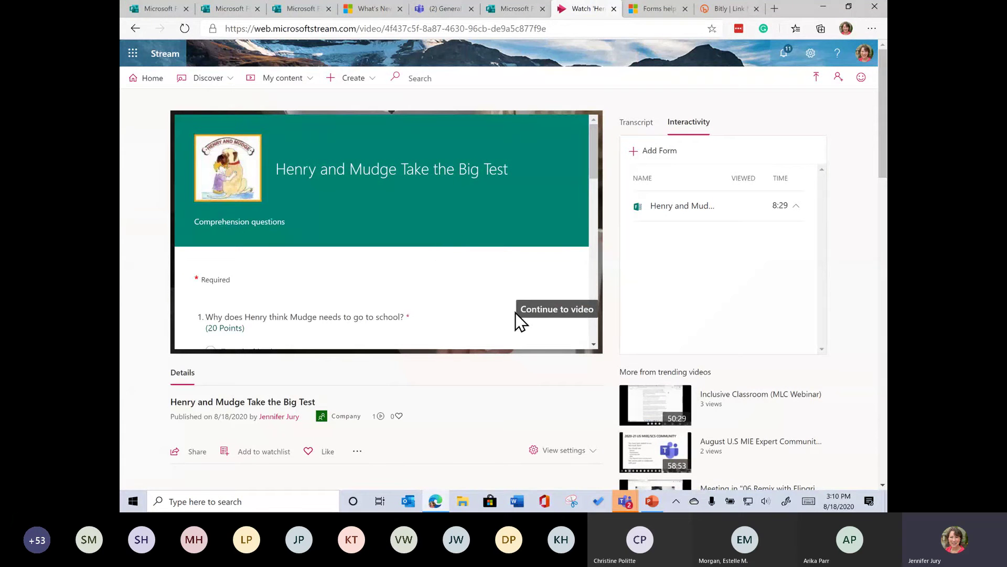
Step: Continue past the embedded quiz to the end of the video, then replay it from the start and pause it
left_click(533, 313)
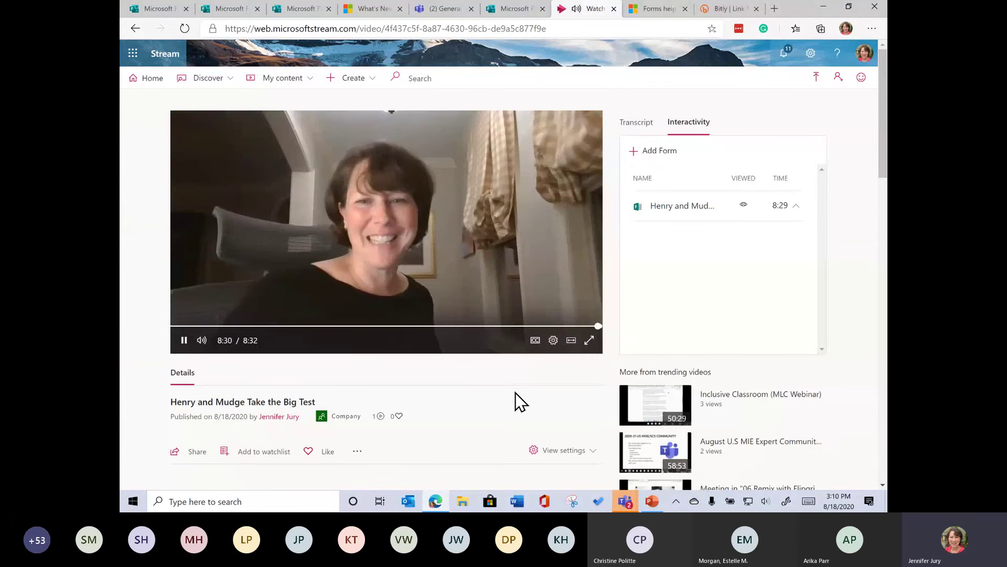
left_click(183, 342)
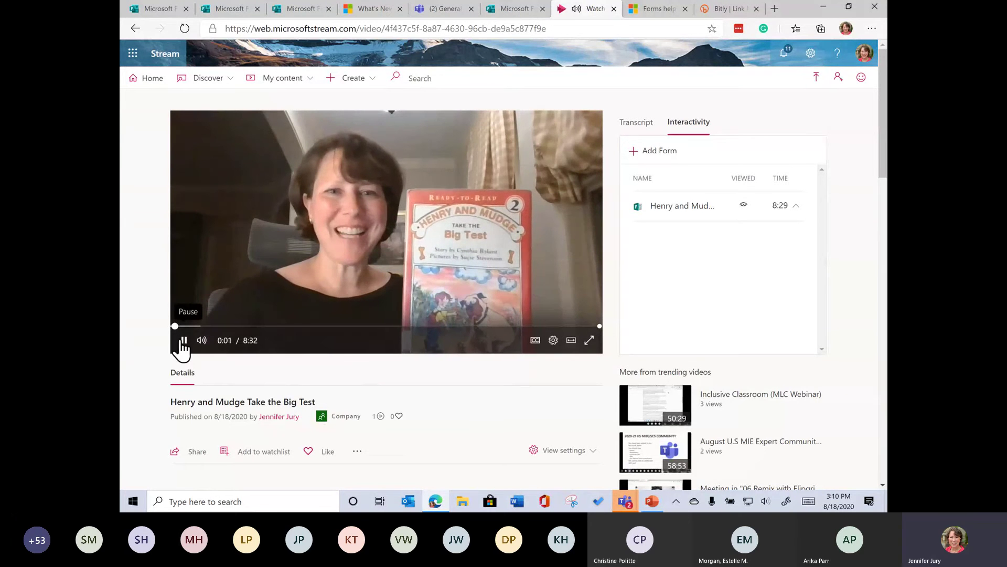
left_click(183, 340)
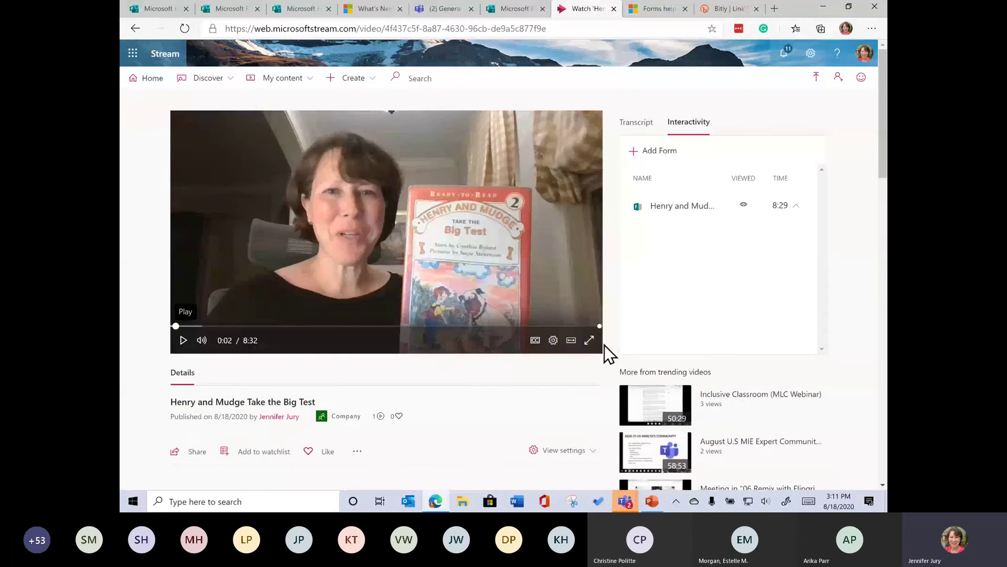
Step: Switch to the Teams meeting window and read the chat question about adding a section in Forms
left_click(623, 501)
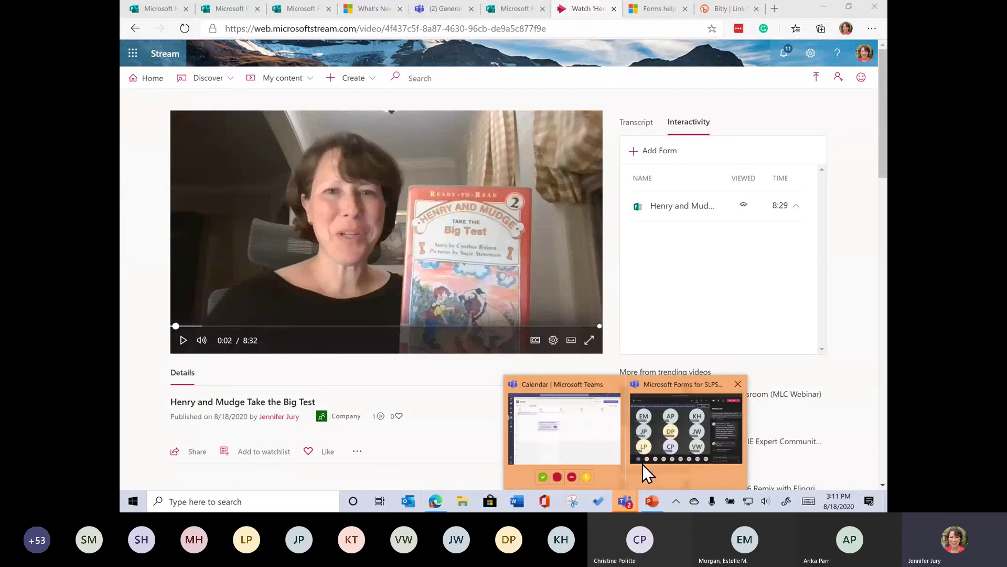
left_click(653, 453)
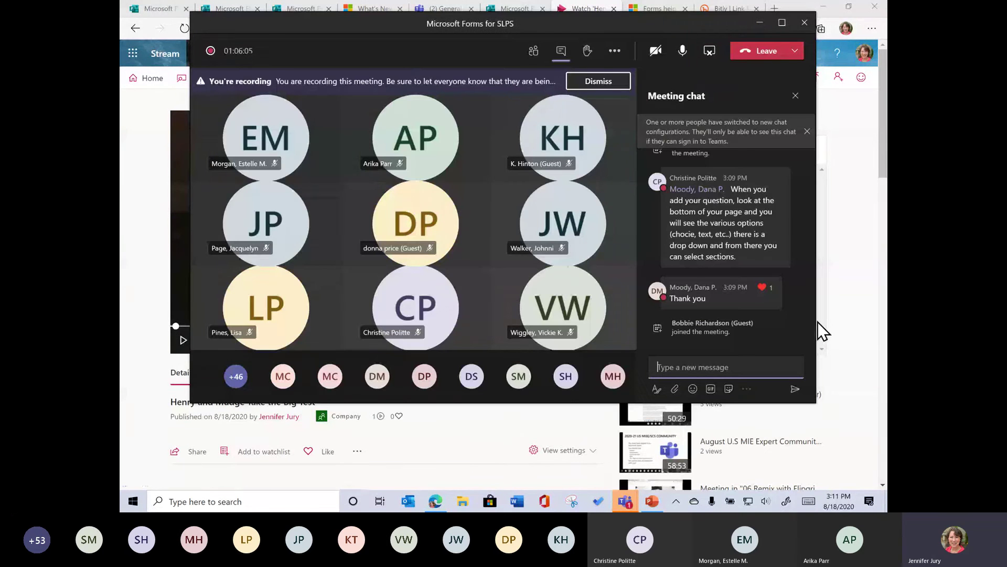
scroll(797, 326, "up", 2)
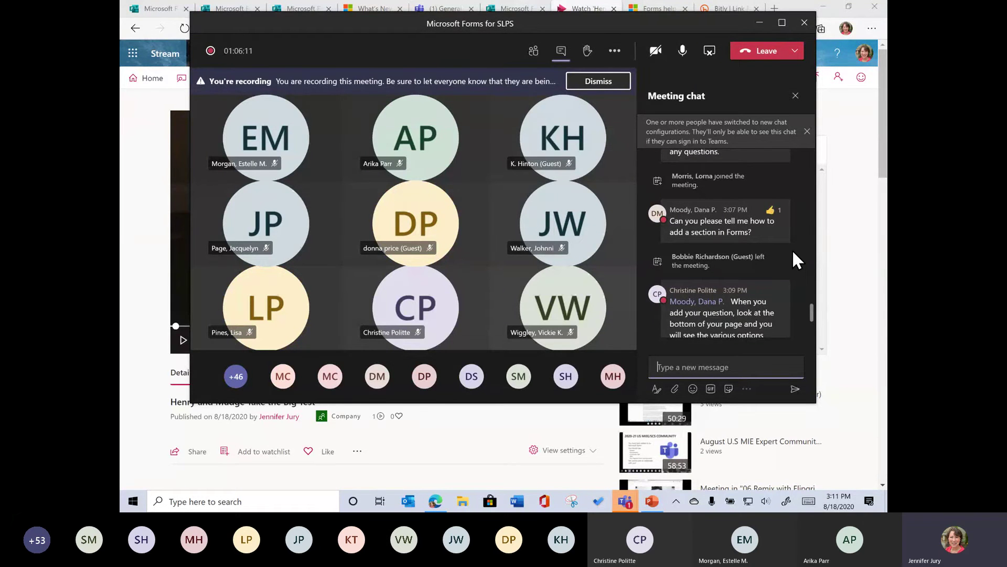
scroll(775, 260, "down", 1)
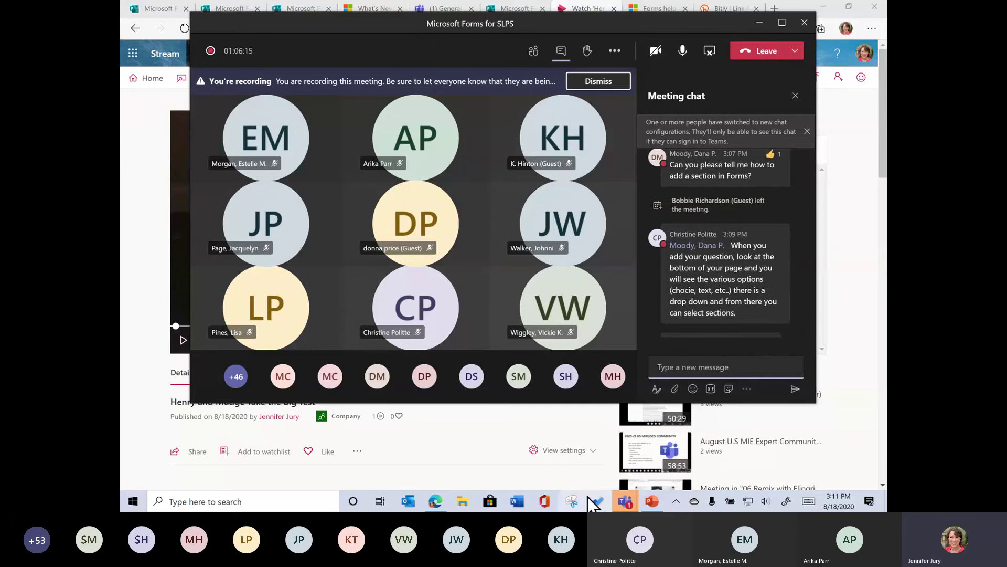
Step: Switch back to the browser and open the Trees form from the Forms home page
left_click(435, 501)
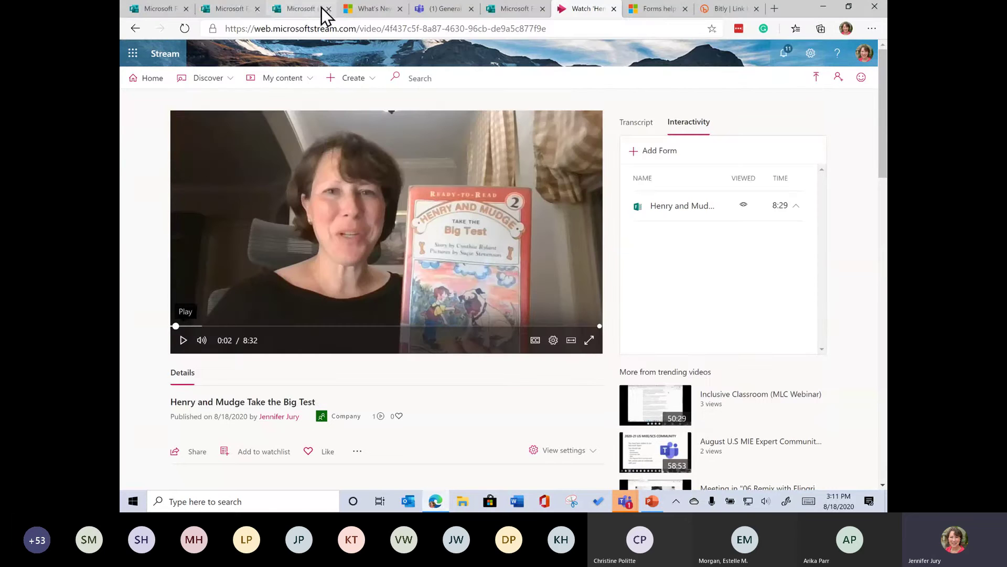
left_click(303, 8)
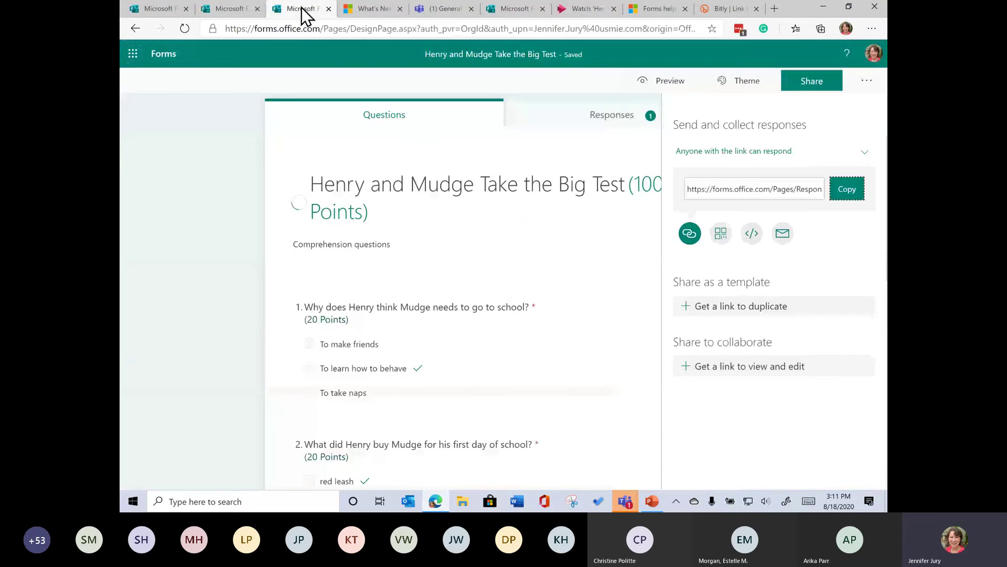
left_click(234, 10)
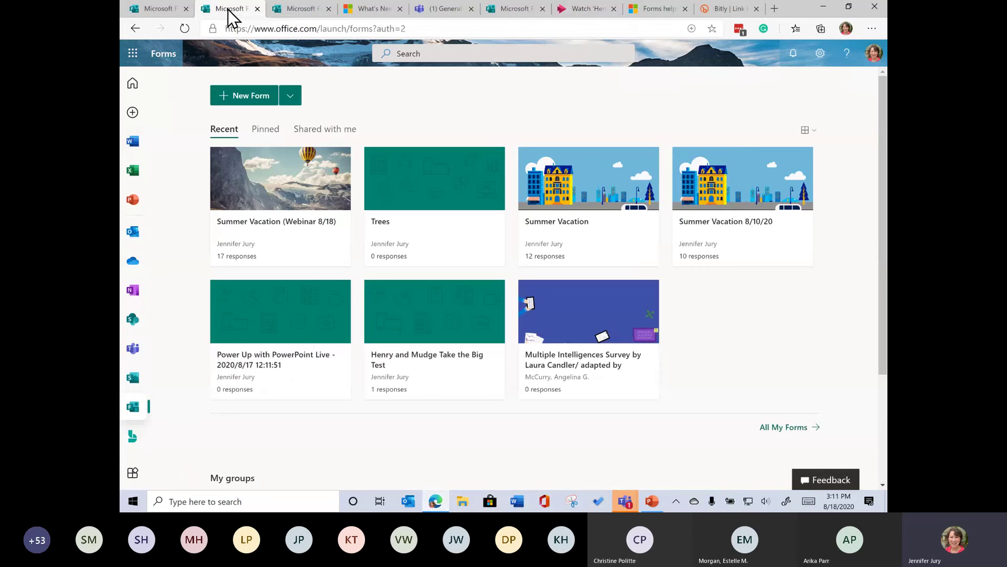
left_click(407, 251)
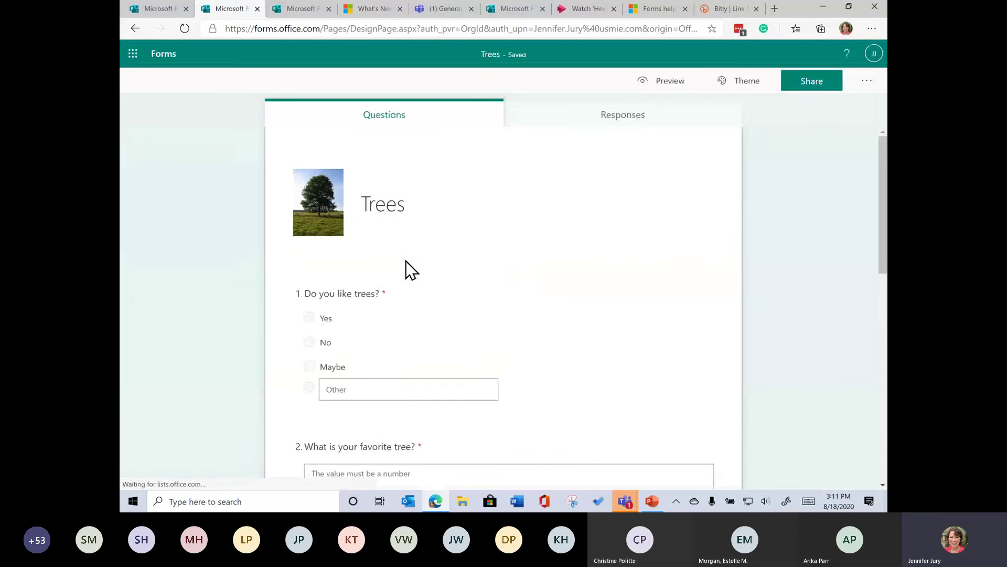
Step: Add a new section after question 6 of the Trees form and title it "Food"
scroll(577, 379, "down", 5)
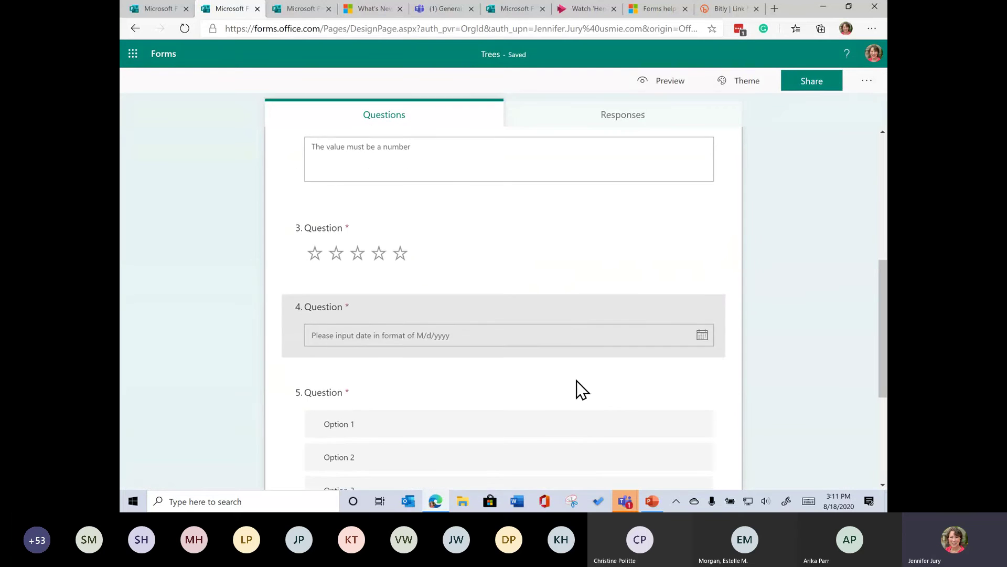
scroll(576, 381, "down", 4)
left_click(328, 448)
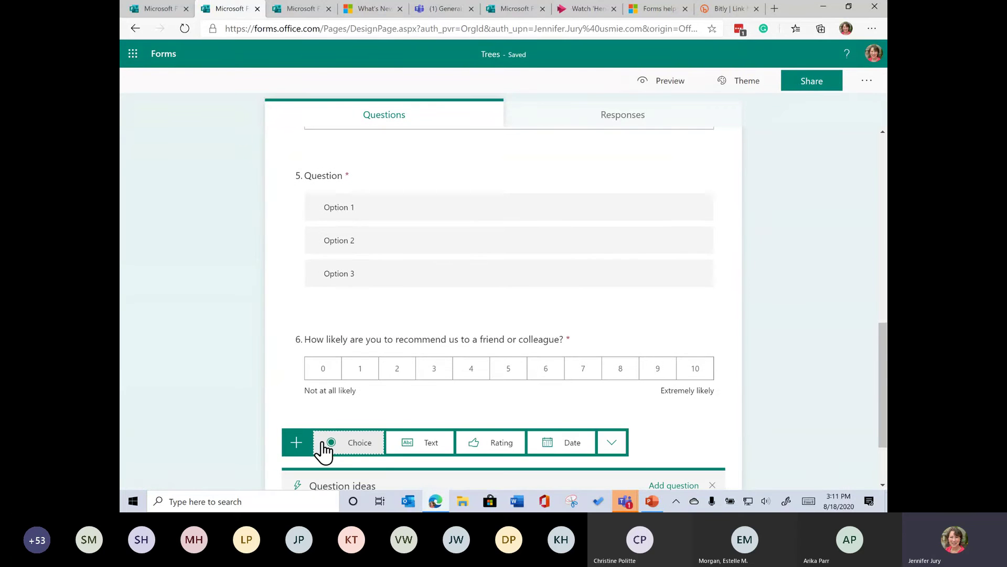
left_click(611, 442)
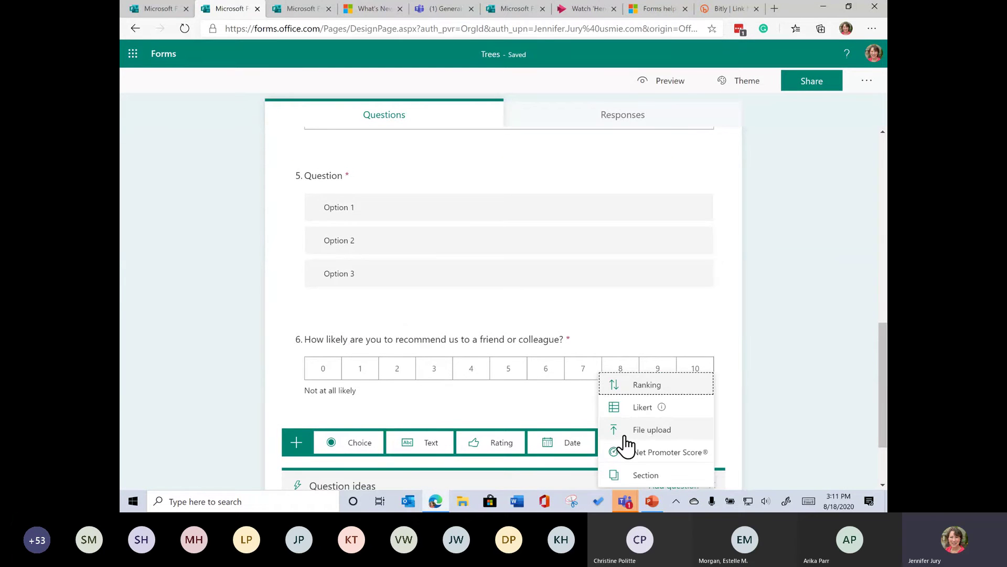
left_click(659, 477)
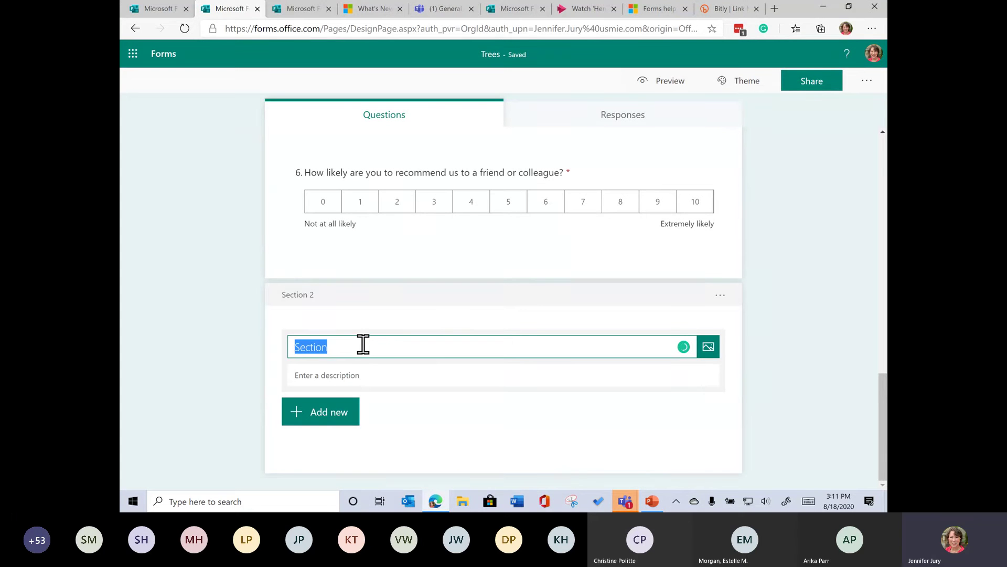
key("BackSpace")
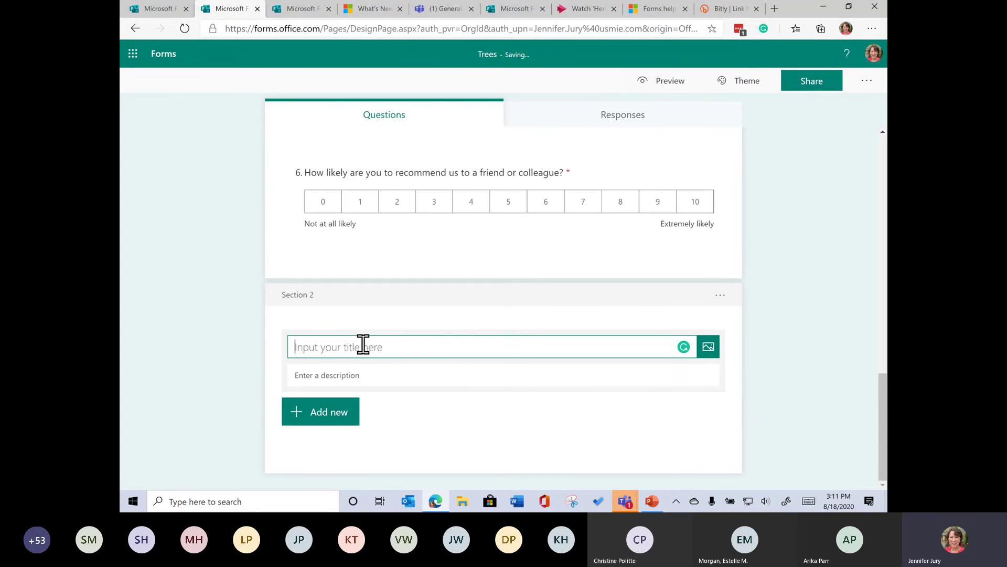
type("P")
key("BackSpace")
type("Food")
Step: Show the question types that can be added to the Food section, including the additional ones
left_click(338, 411)
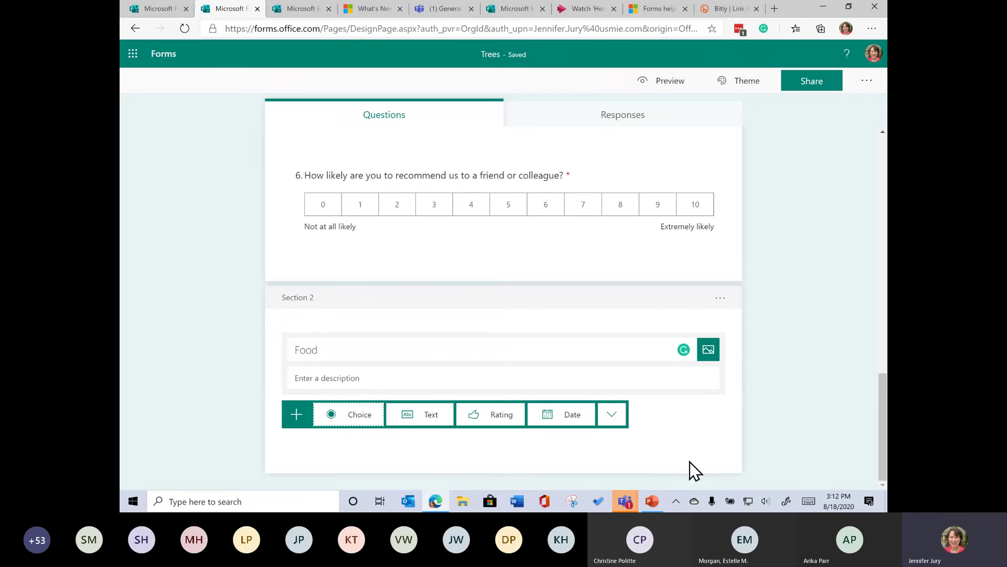
left_click(295, 423)
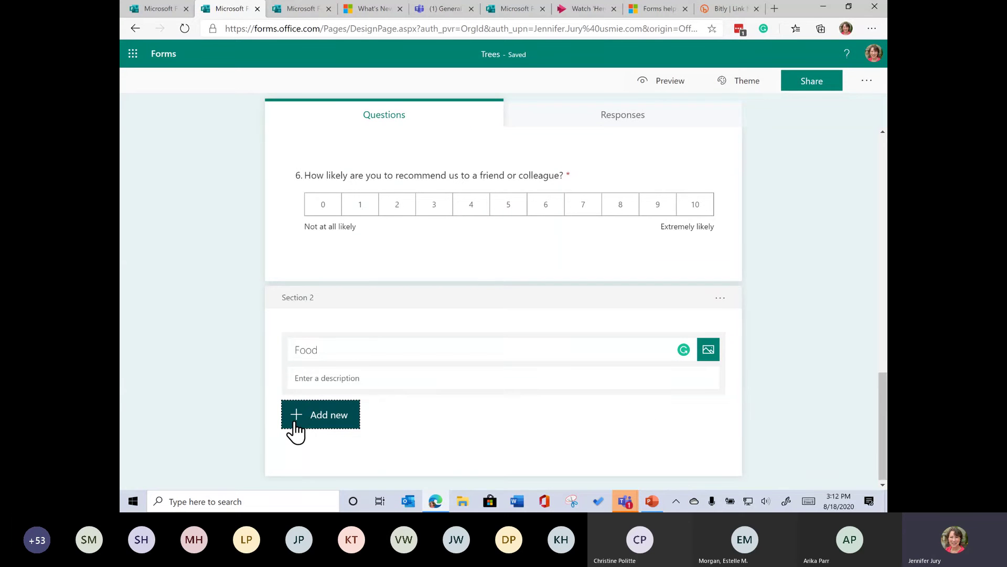
left_click(295, 423)
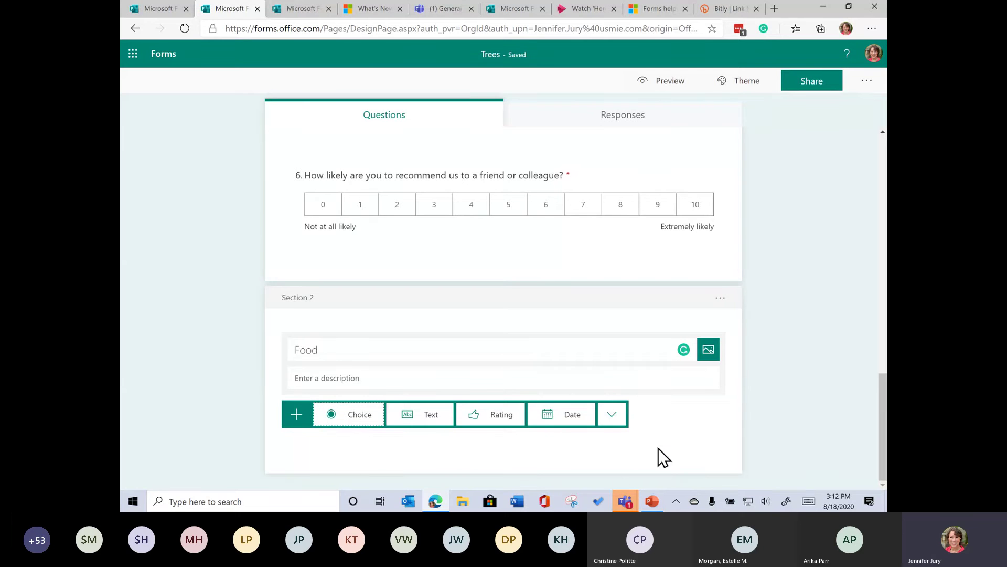
left_click(614, 418)
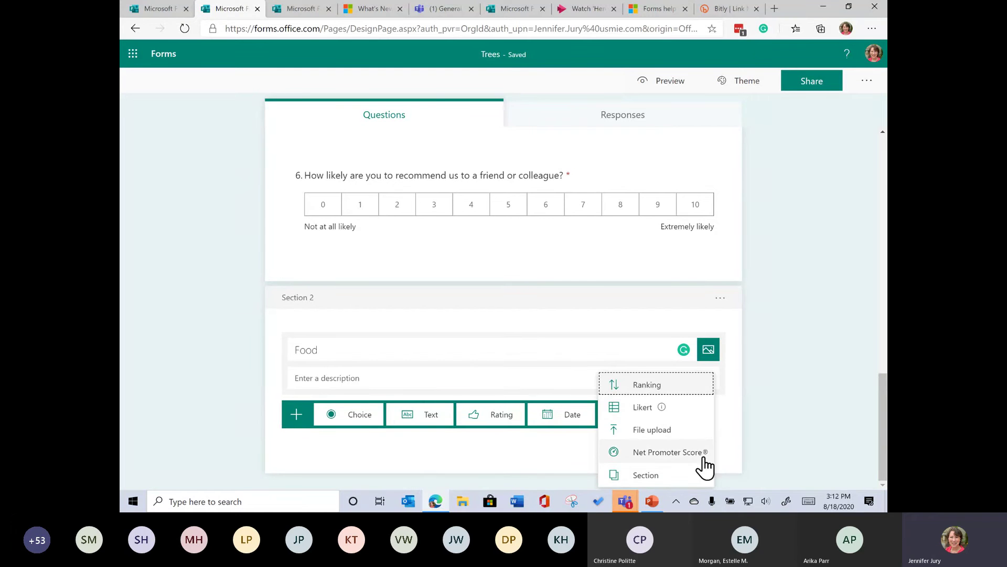
Step: Return to the Teams meeting window and check the latest messages in the chat
mouse_move(628, 503)
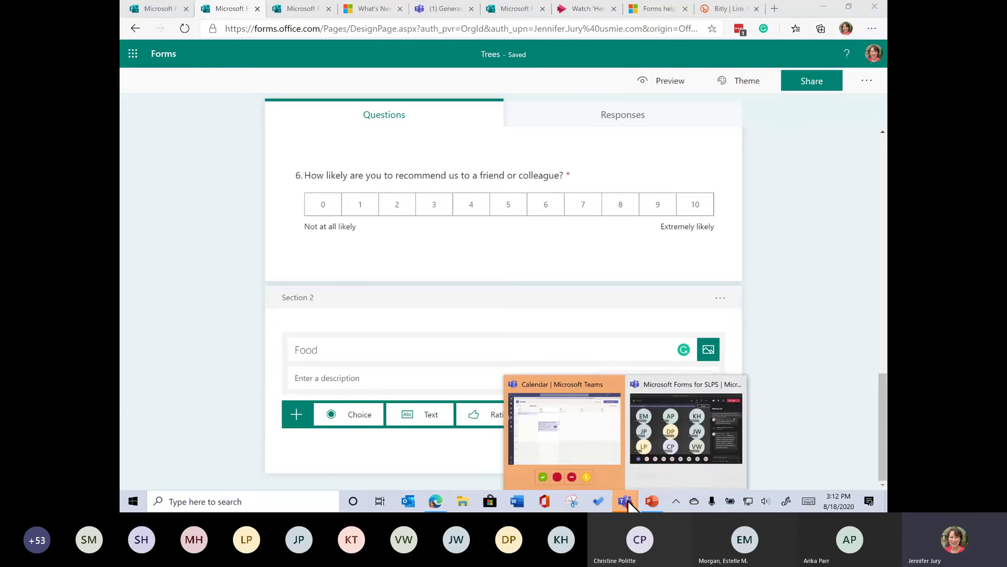
left_click(701, 458)
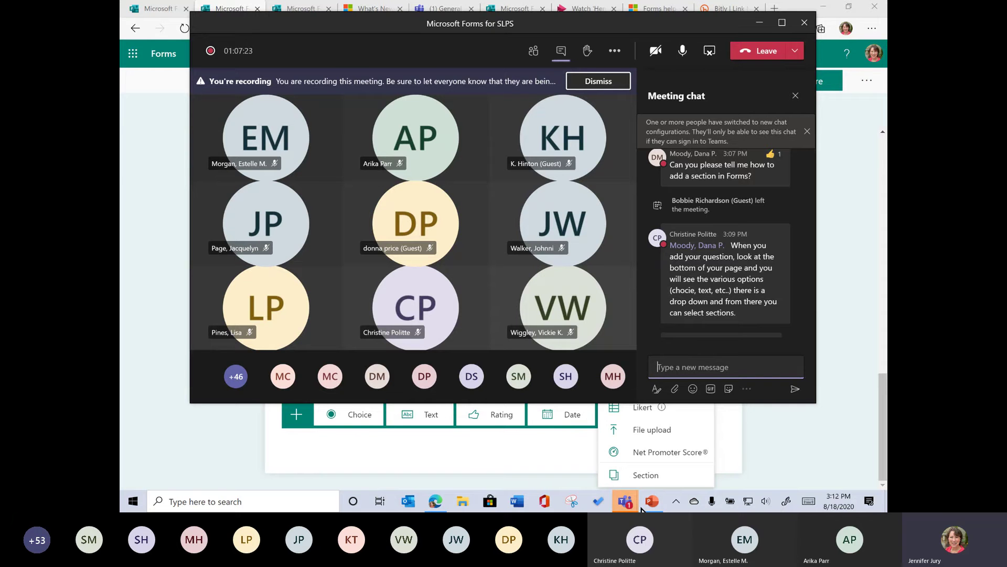
scroll(785, 324, "down", 2)
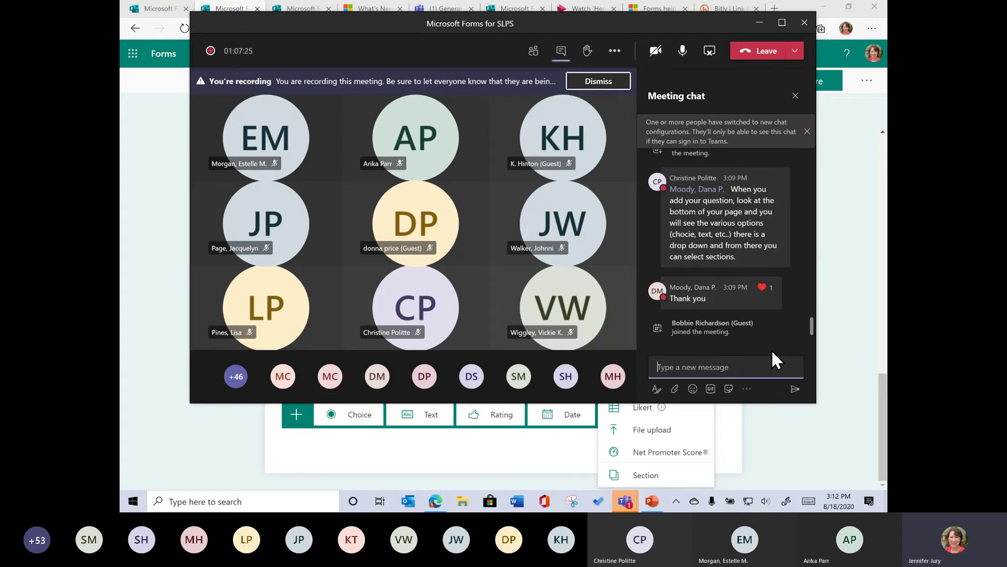
Step: Switch to PowerPoint, advance to the Resources slide, leave the slide show for Normal view and open slide 12
left_click(652, 501)
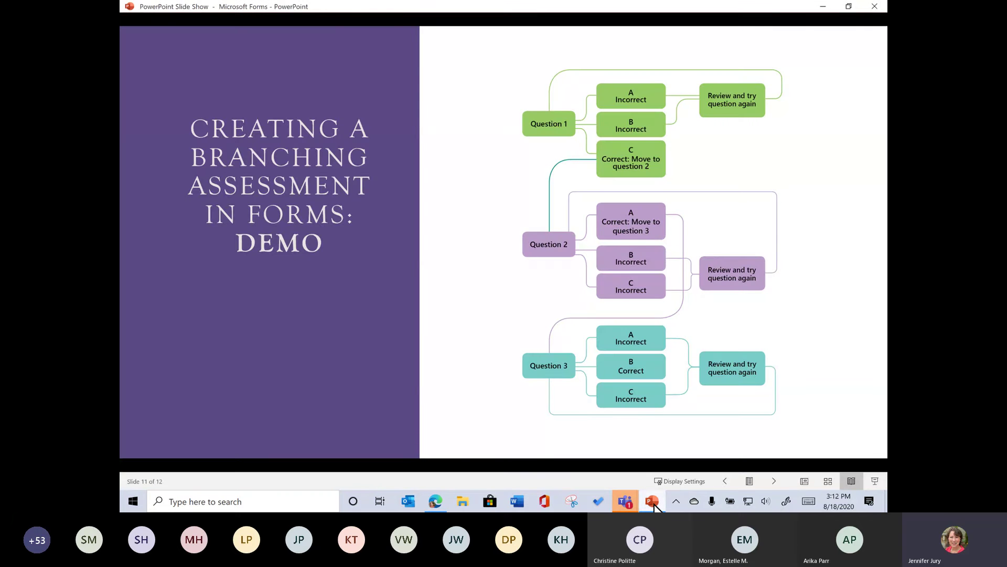
left_click(295, 356)
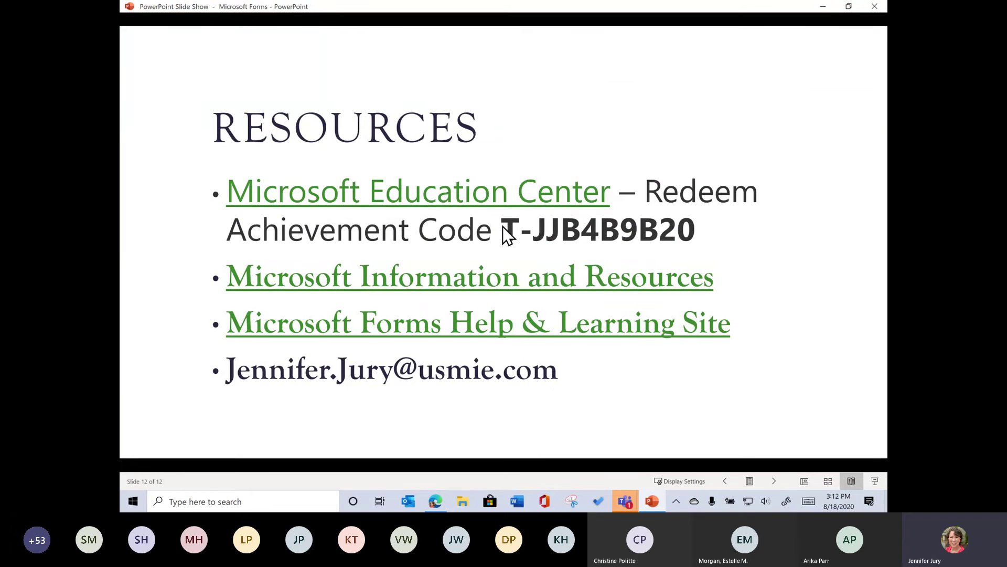
left_click(804, 482)
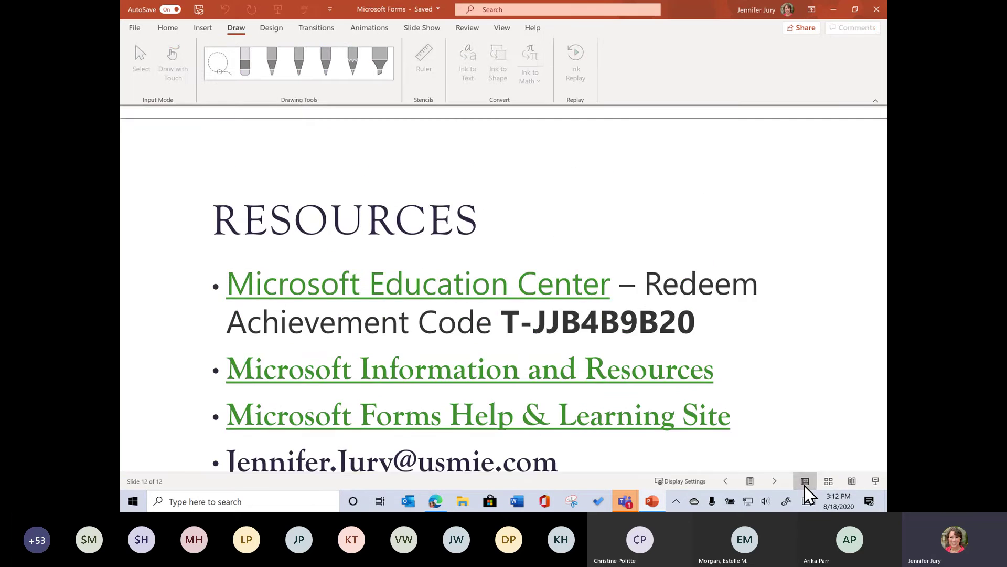
scroll(205, 310, "down", 3)
scroll(200, 316, "down", 5)
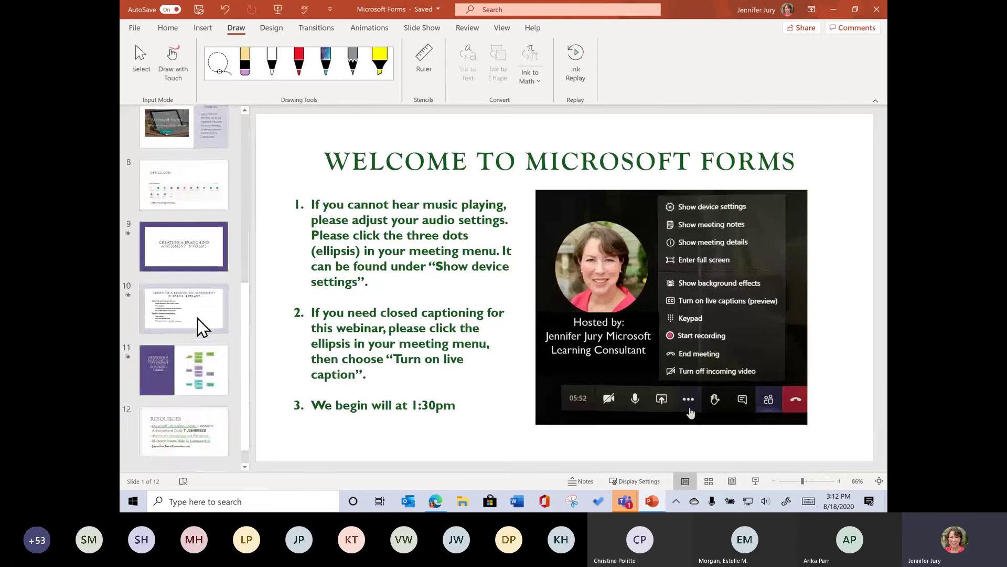
left_click(200, 420)
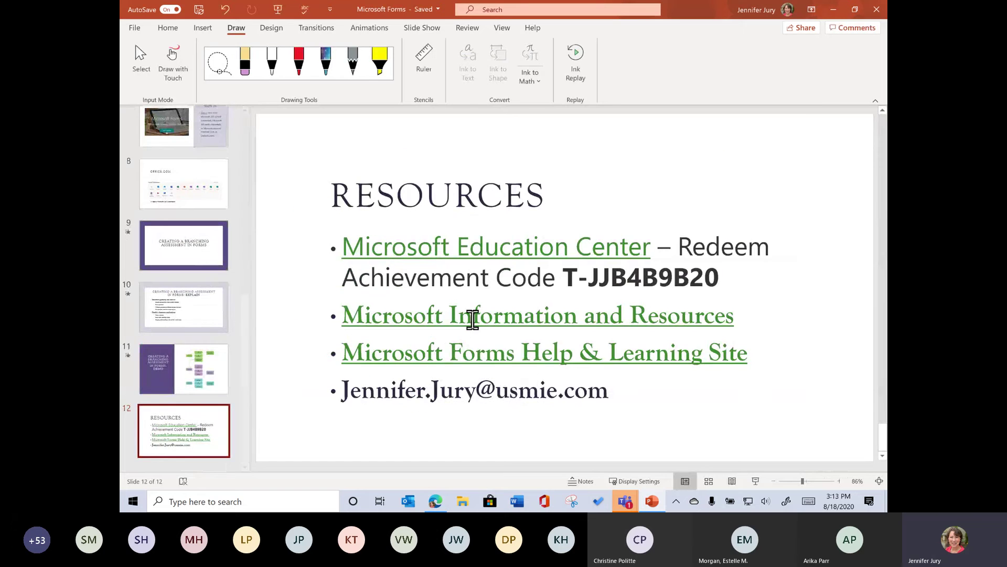
Step: Copy the achievement code from the Resources slide and send it to attendees in the Teams meeting chat
left_click_drag(563, 277, 725, 280)
key("ctrl+c")
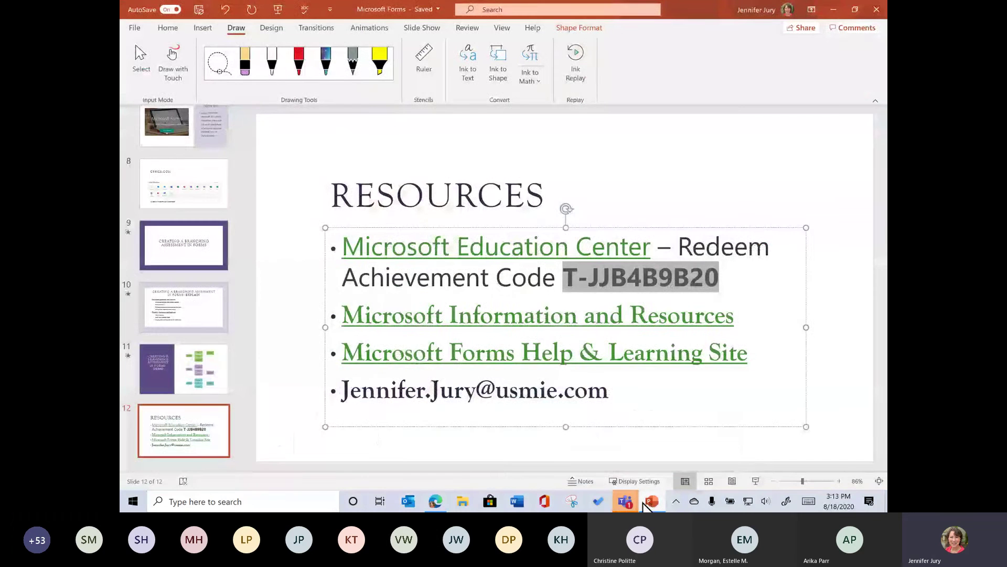
mouse_move(625, 501)
left_click(665, 471)
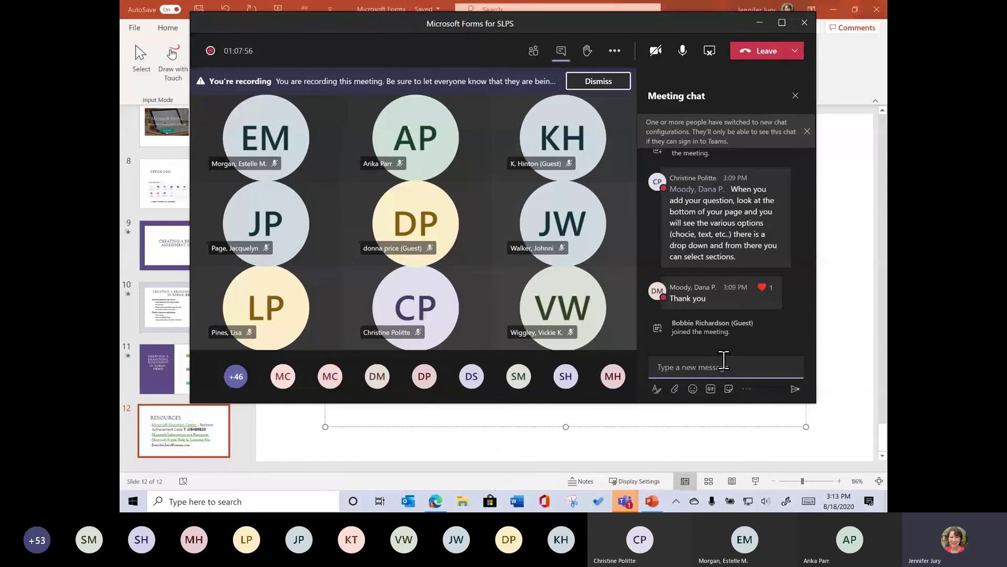
key("ctrl+v")
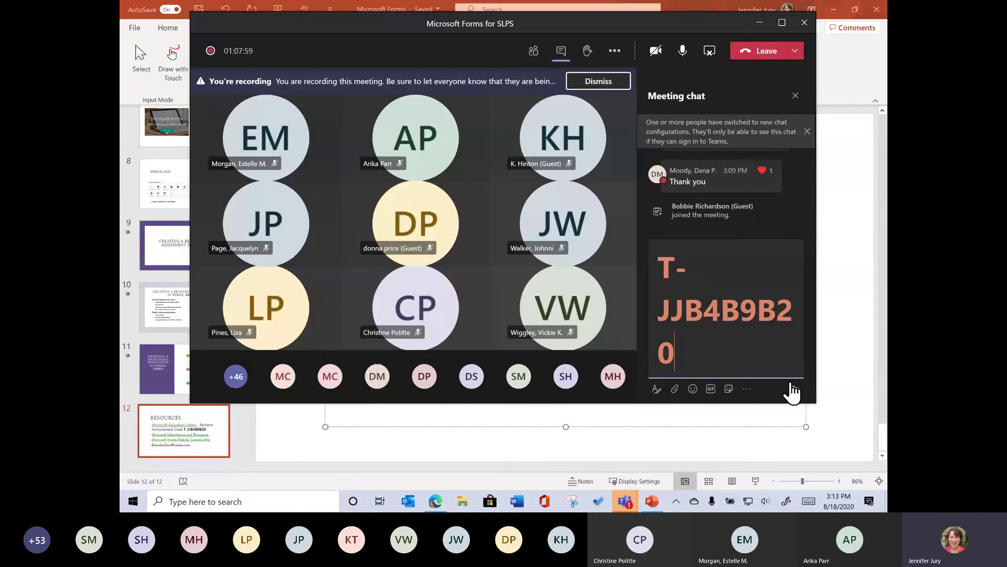
left_click(793, 390)
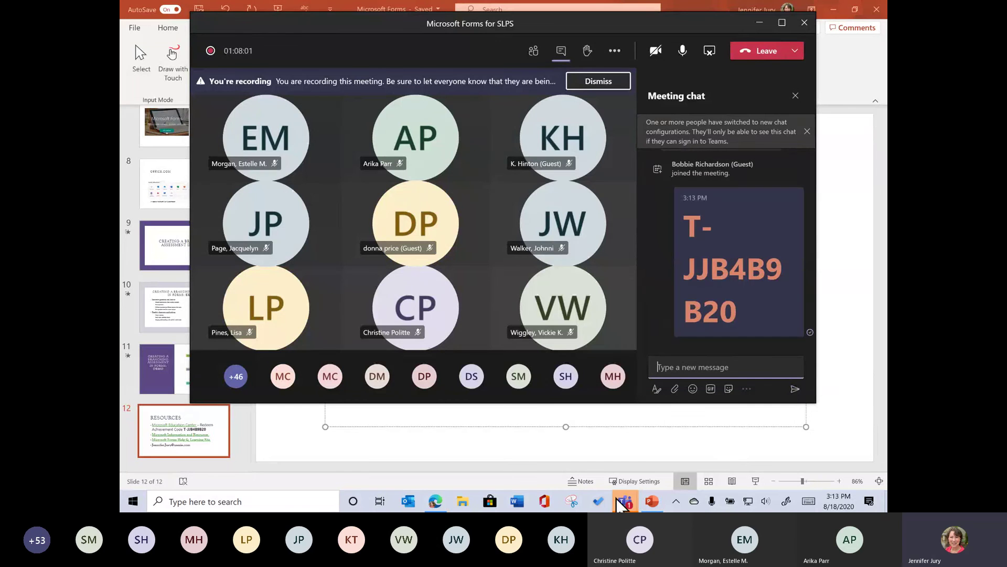
Step: Switch to the Edge browser and open the Microsoft Educator Center home page in a new tab
left_click(436, 501)
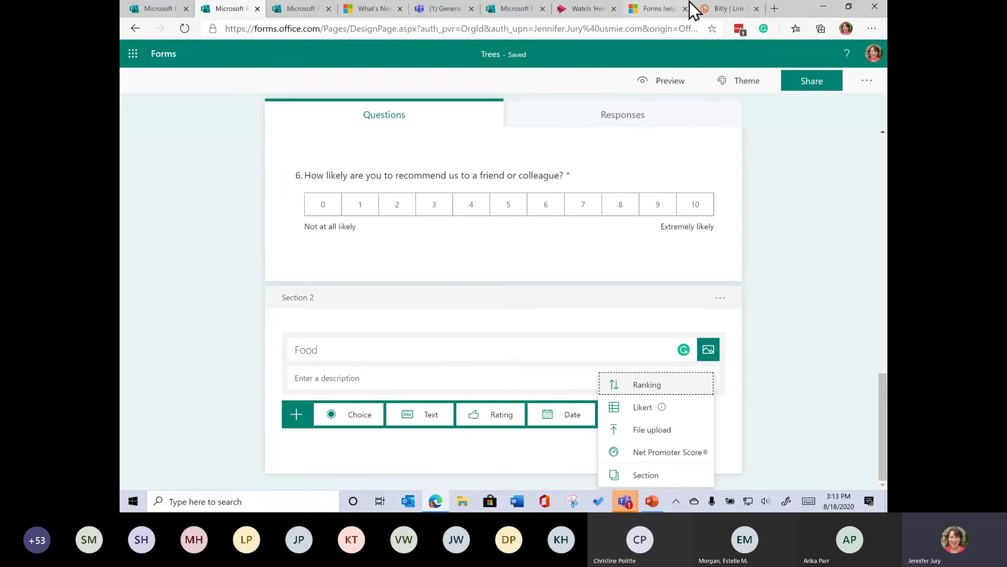
left_click(776, 9)
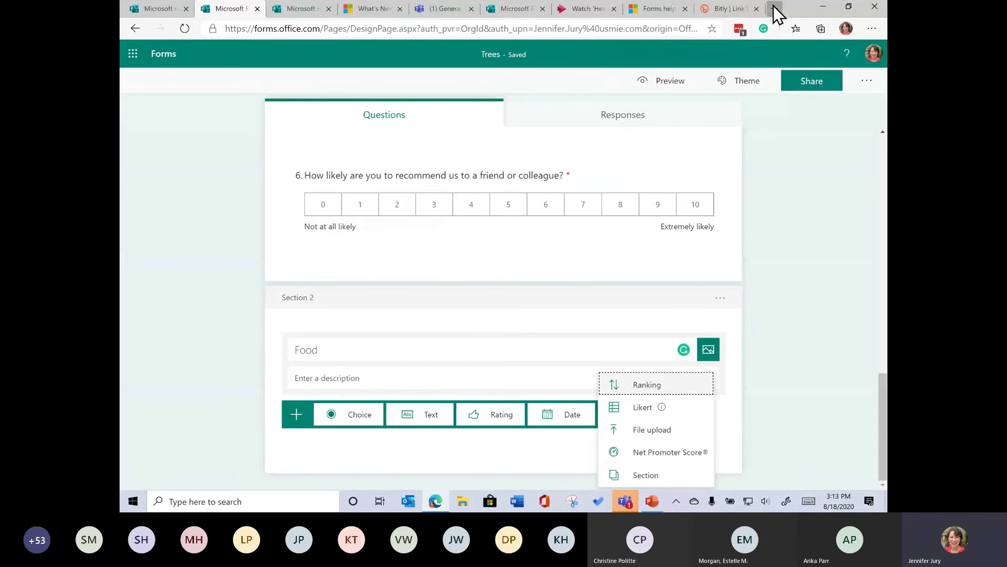
left_click(317, 47)
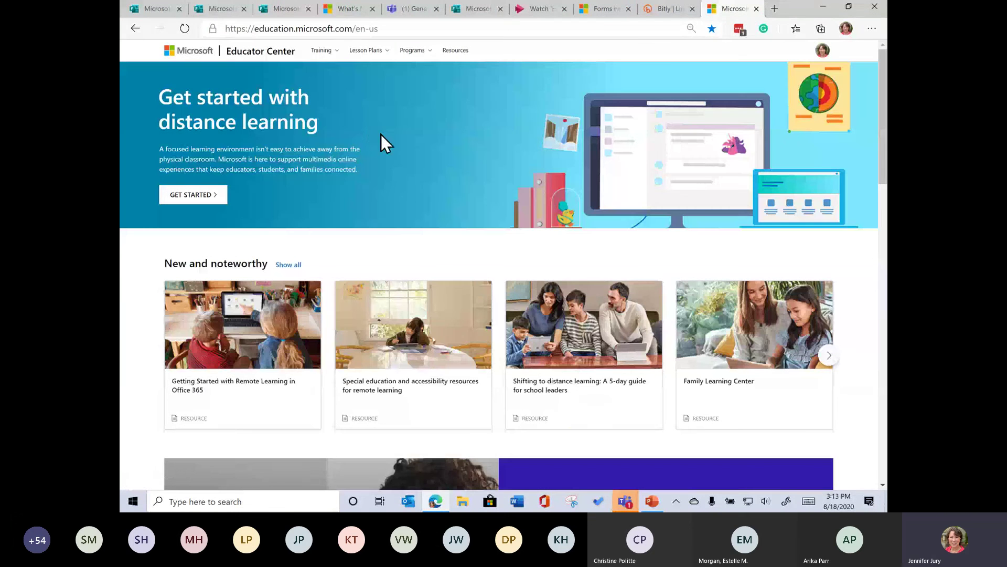
Step: Show the Educator Center account options, including Redeem achievement code, and review the completed courses and badges in My Profile
left_click(823, 51)
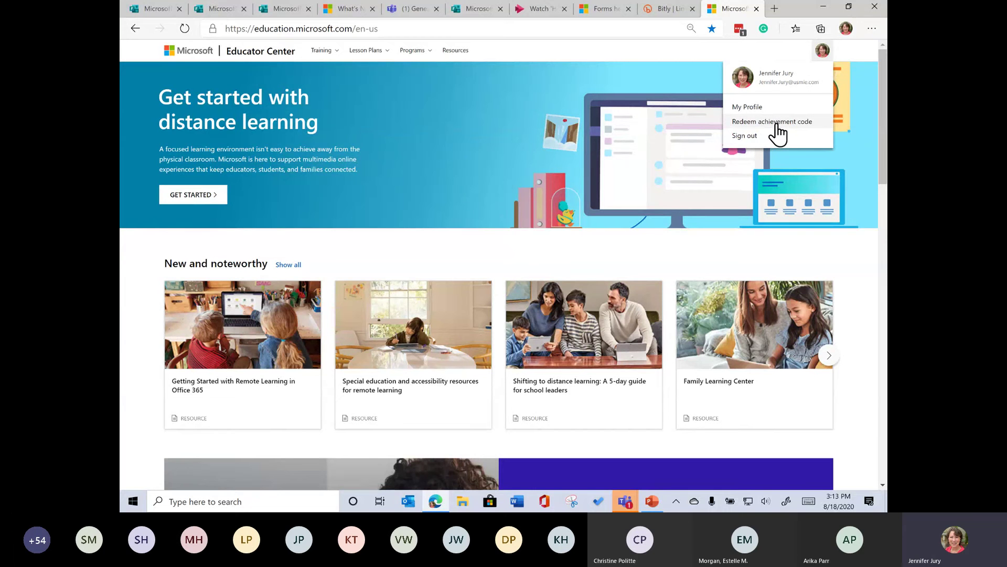
left_click(752, 109)
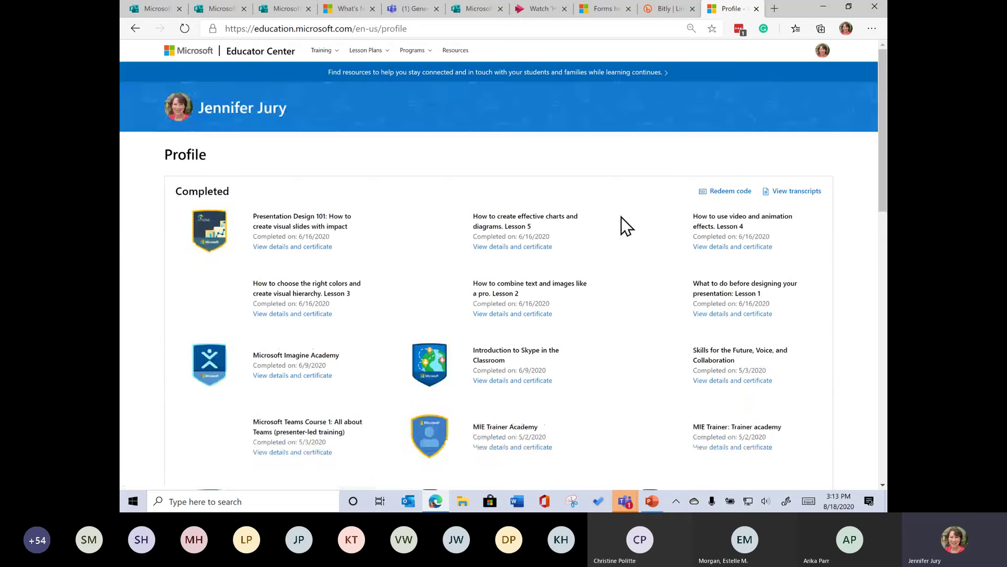
scroll(622, 241, "down", 15)
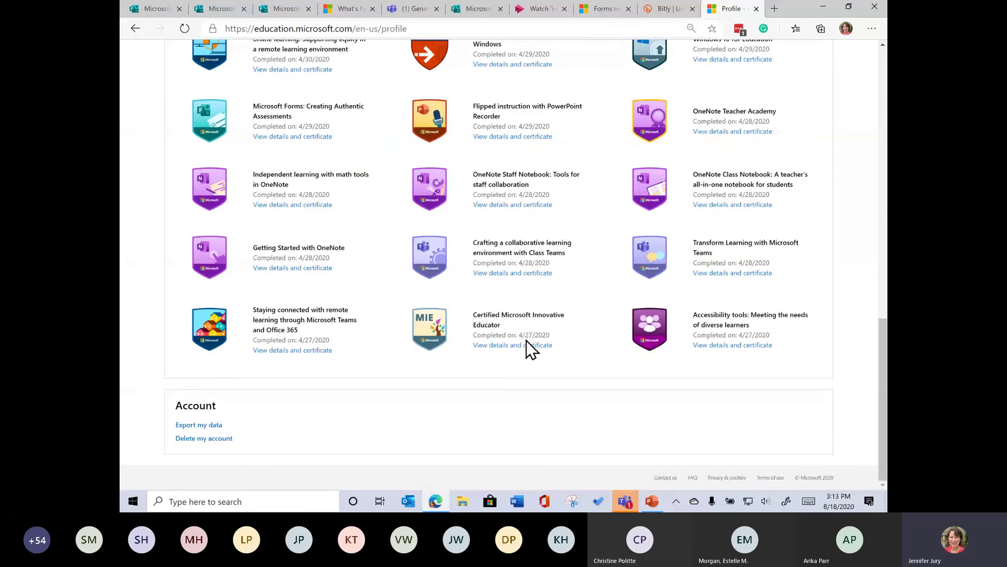
scroll(527, 341, "up", 15)
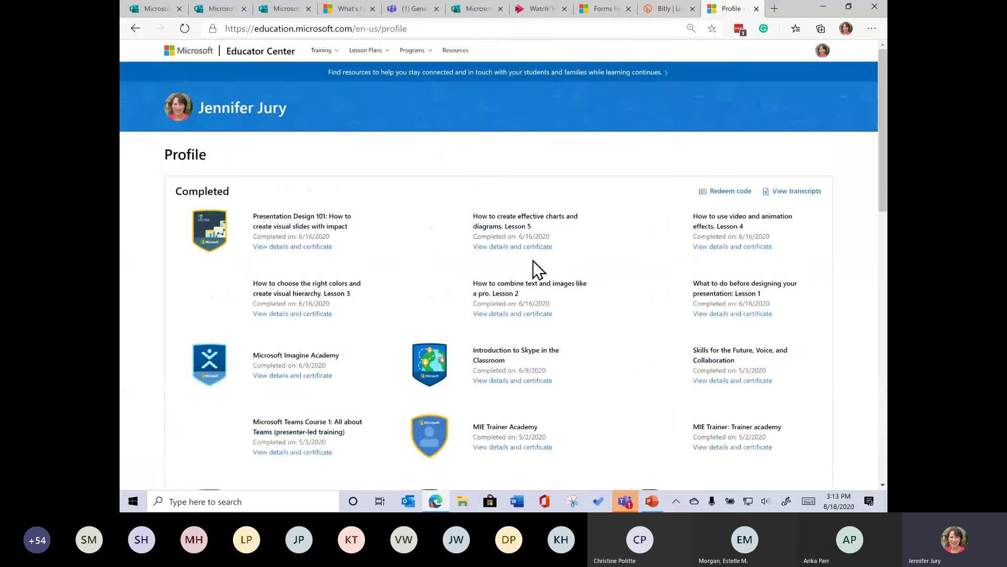
Step: Return to the Educator Center home page, open the Courses catalogue, search it for "Teams" and browse the matching courses
left_click(135, 29)
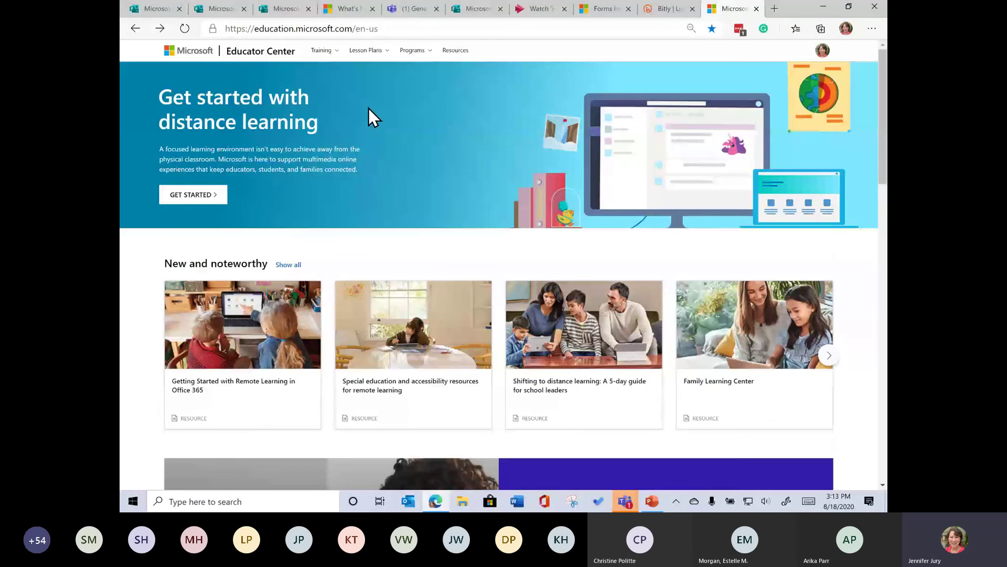
mouse_move(328, 56)
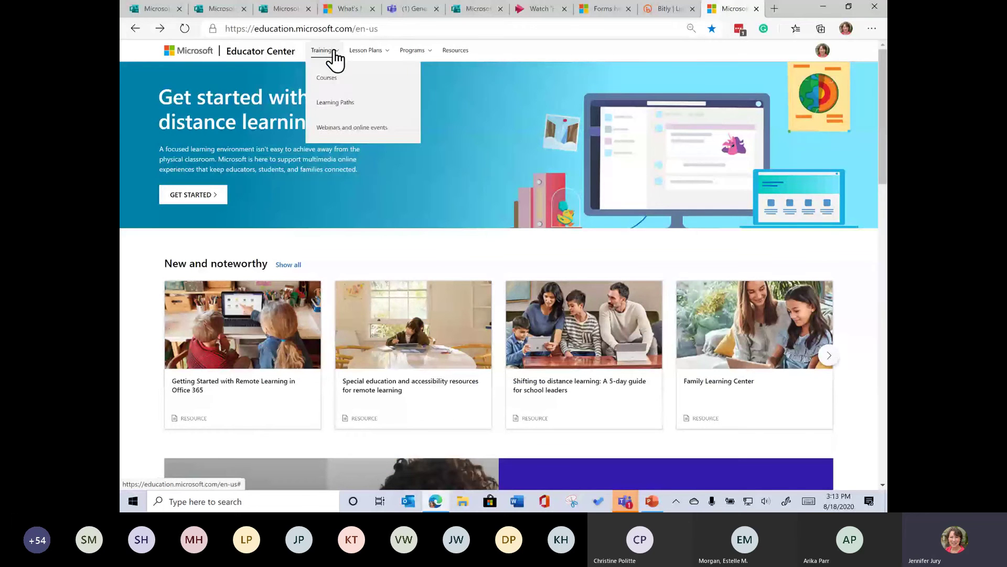
left_click(337, 83)
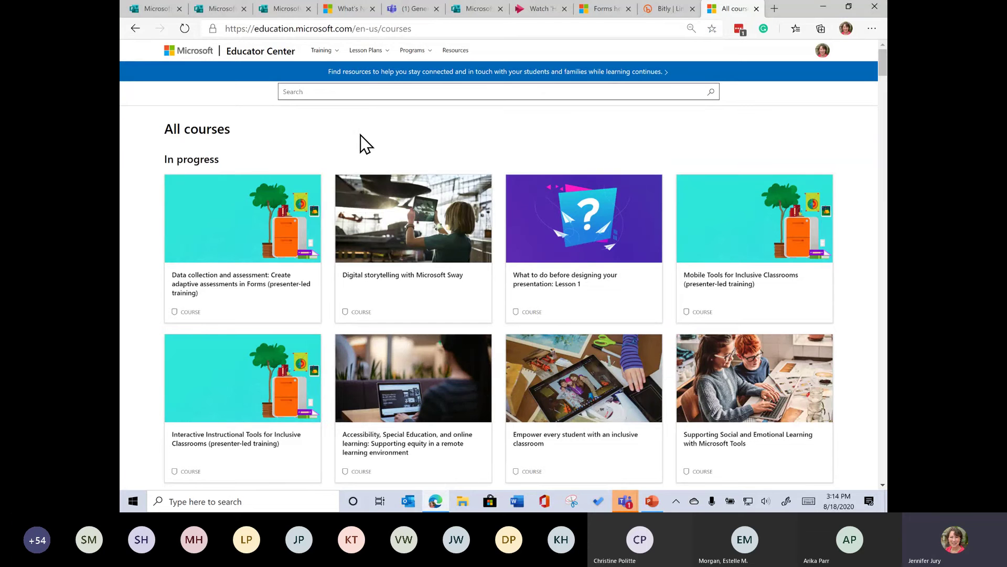
left_click(337, 91)
type("Teams")
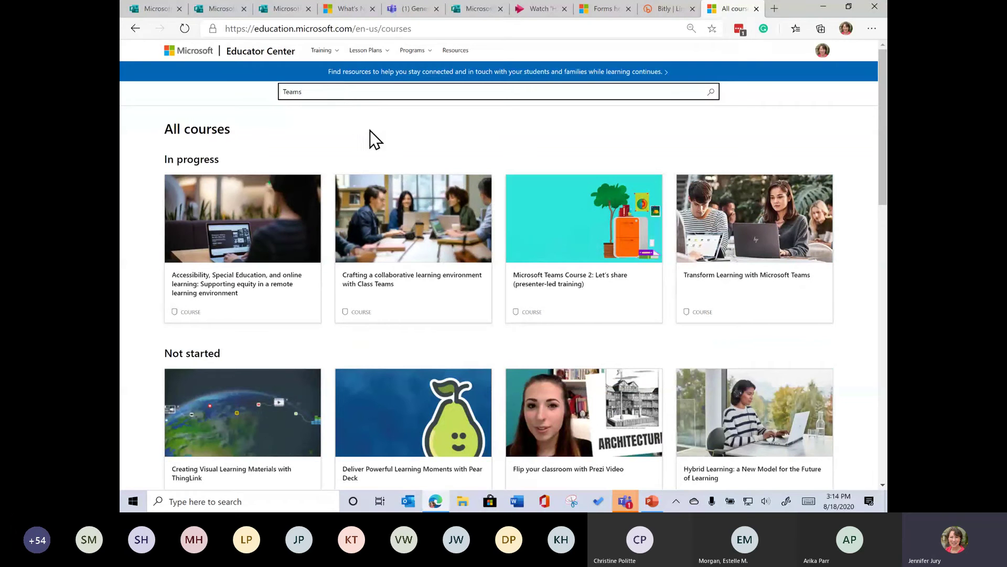
scroll(490, 364, "down", 1)
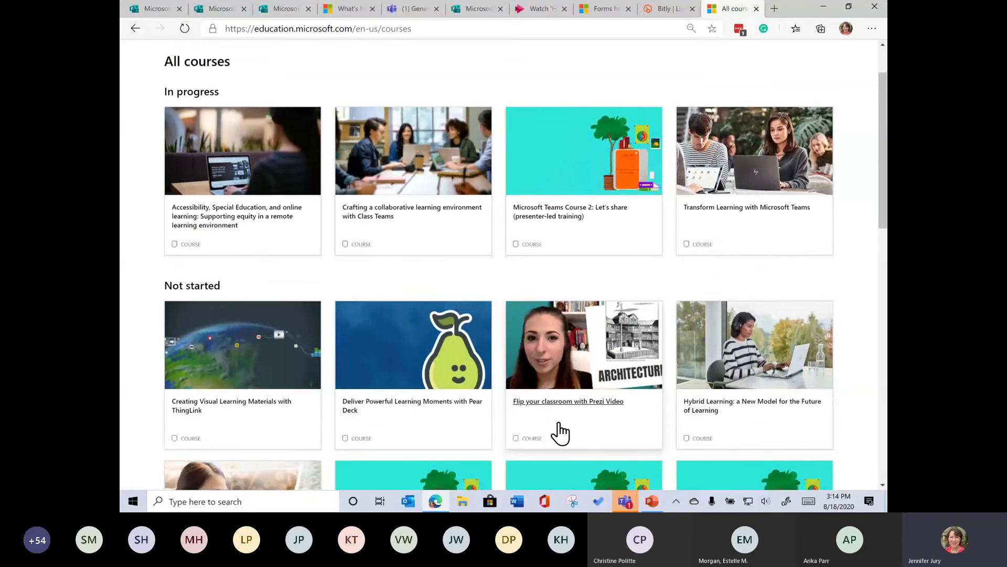
scroll(574, 450, "down", 2)
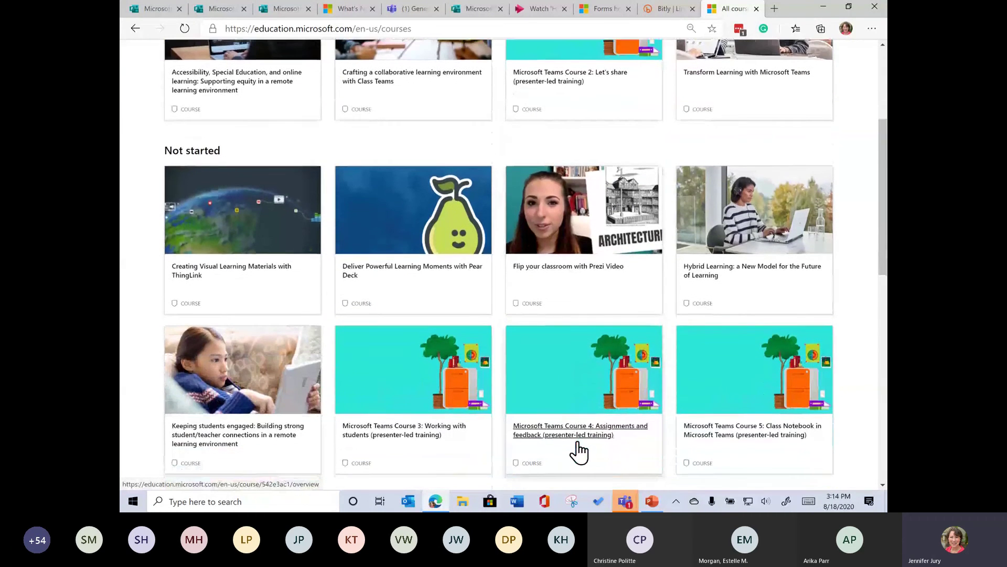
scroll(580, 447, "up", 3)
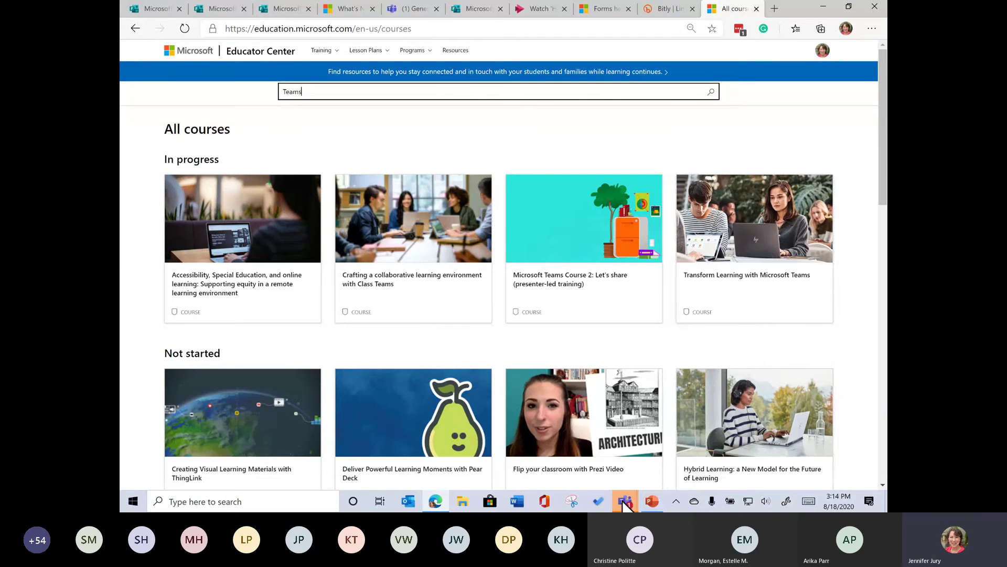
Step: Check the Teams meeting chat, return to the PowerPoint Resources slide and follow its Microsoft Information and Resources link
mouse_move(626, 504)
left_click(656, 466)
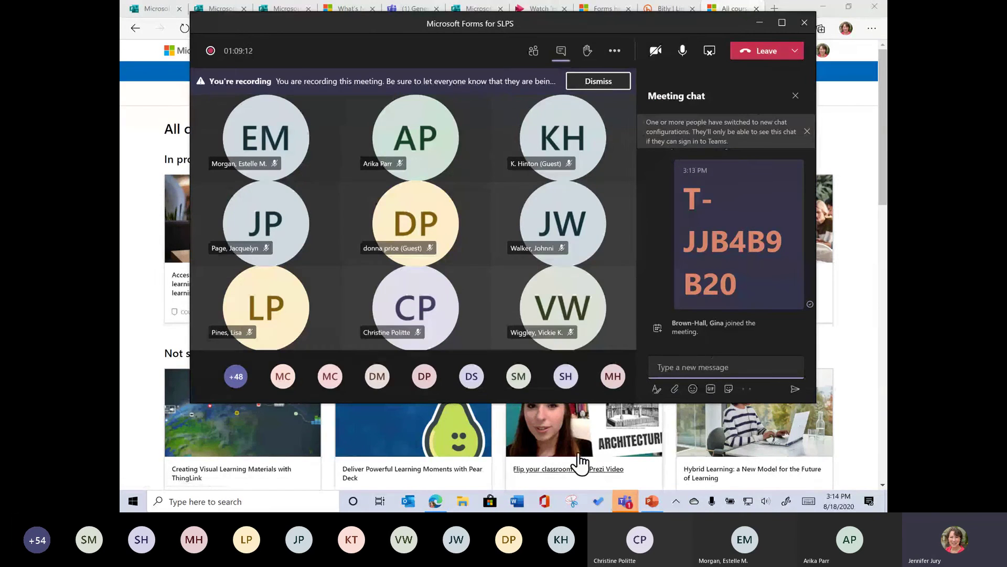
left_click(652, 501)
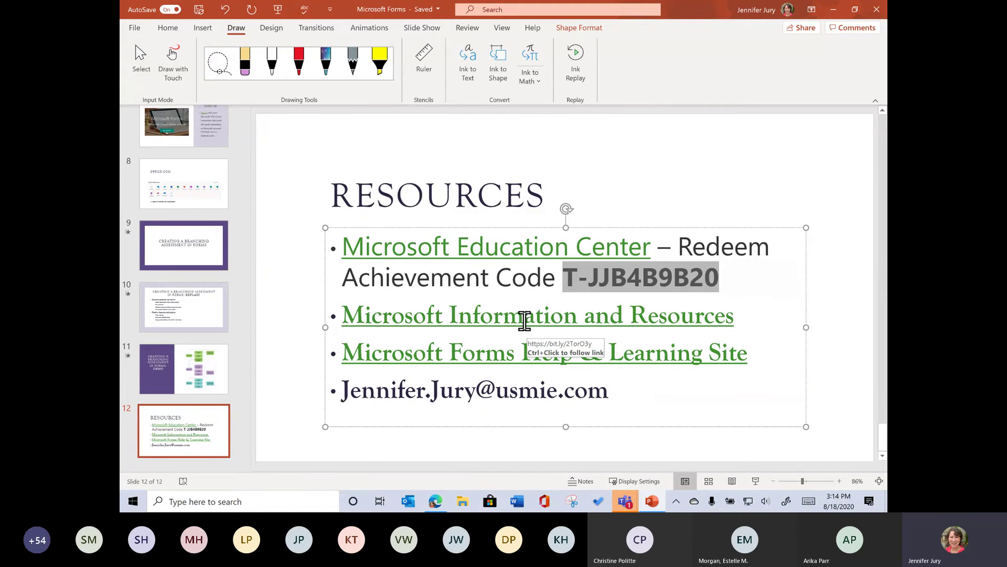
left_click(520, 319, "ctrl")
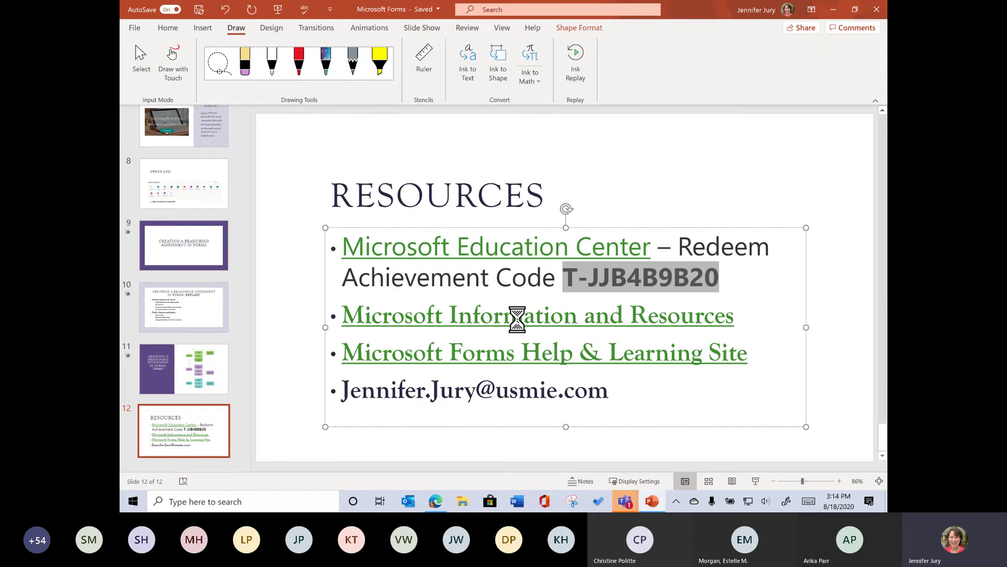